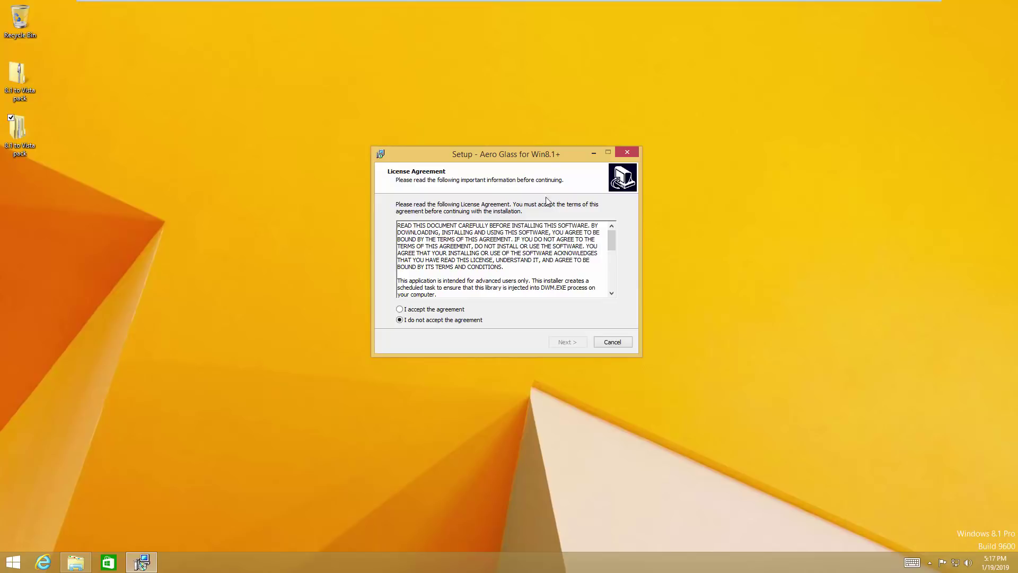
Step: Accept the Aero Glass for Win8.1+ license agreement and continue to the additional tasks page
left_click_drag(542, 151, 543, 156)
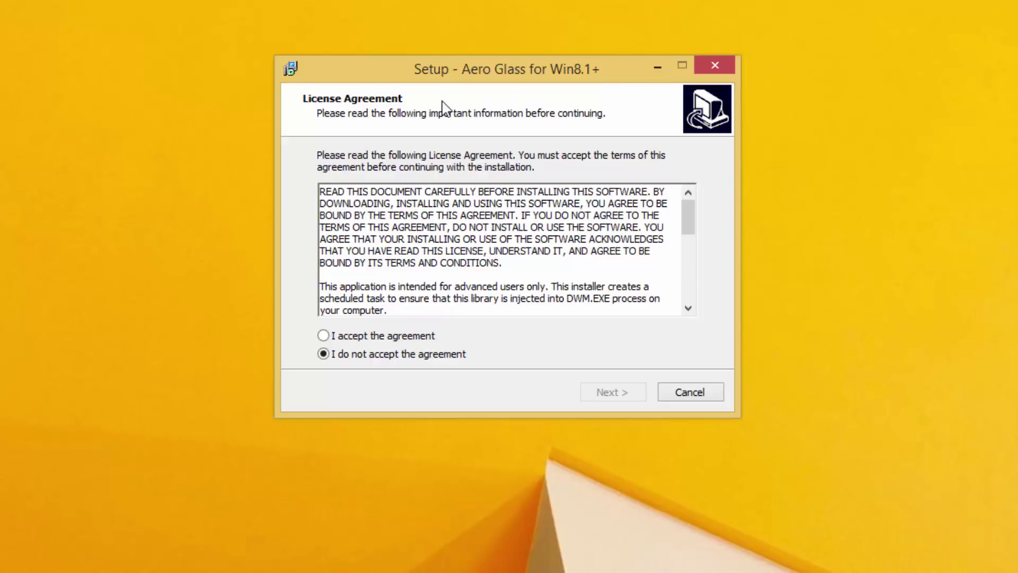
left_click(406, 337)
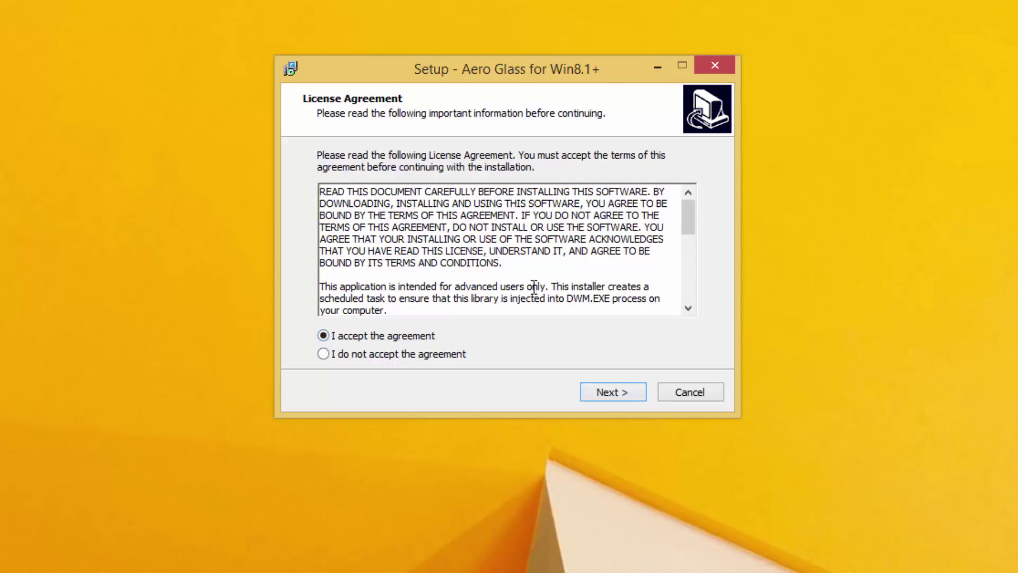
left_click(602, 401)
left_click(602, 401)
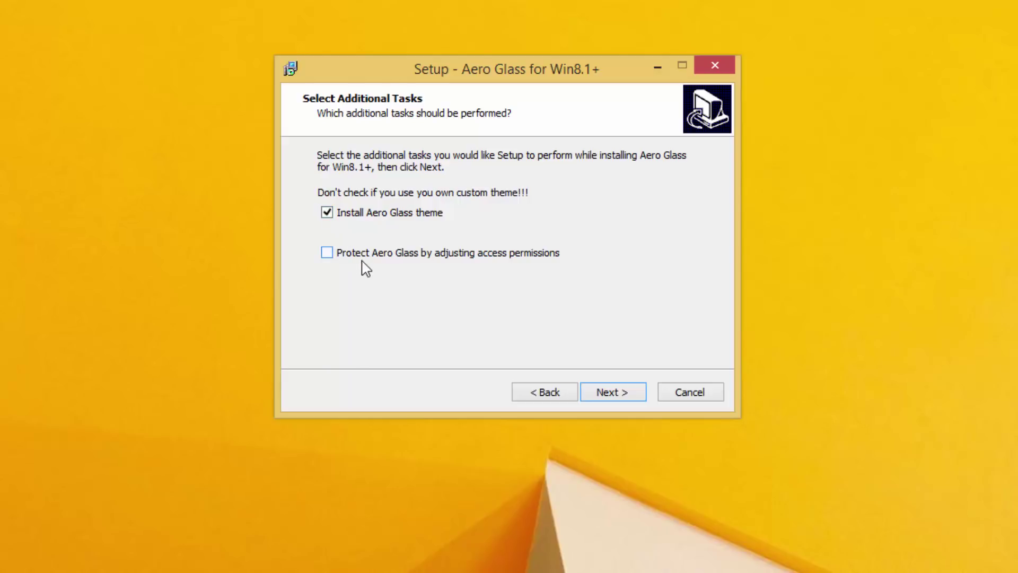
Step: Exclude the Aero Glass theme from the additional tasks, install Aero Glass, and finish the setup
left_click(357, 215)
left_click(614, 392)
left_click(624, 399)
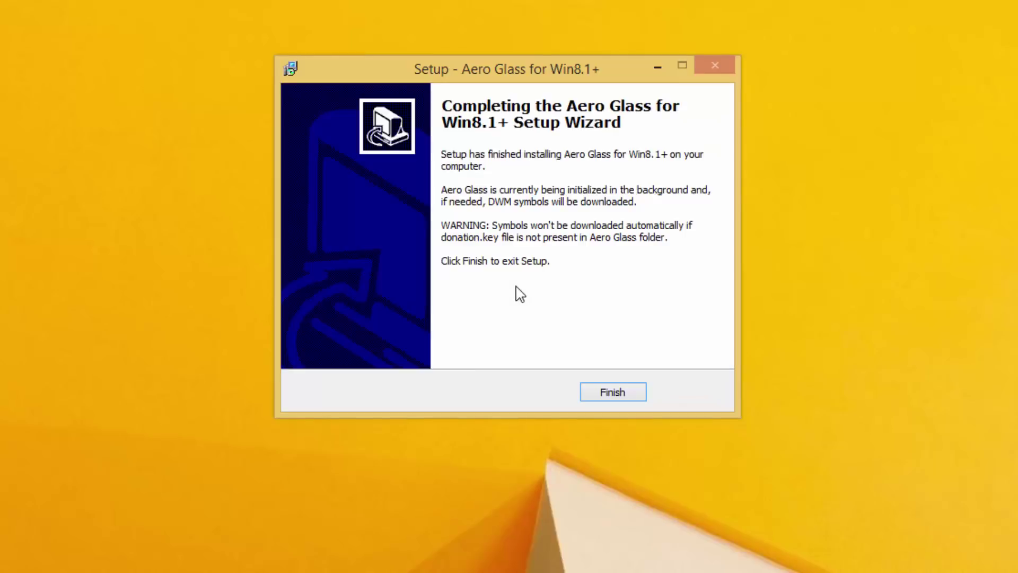
left_click(594, 390)
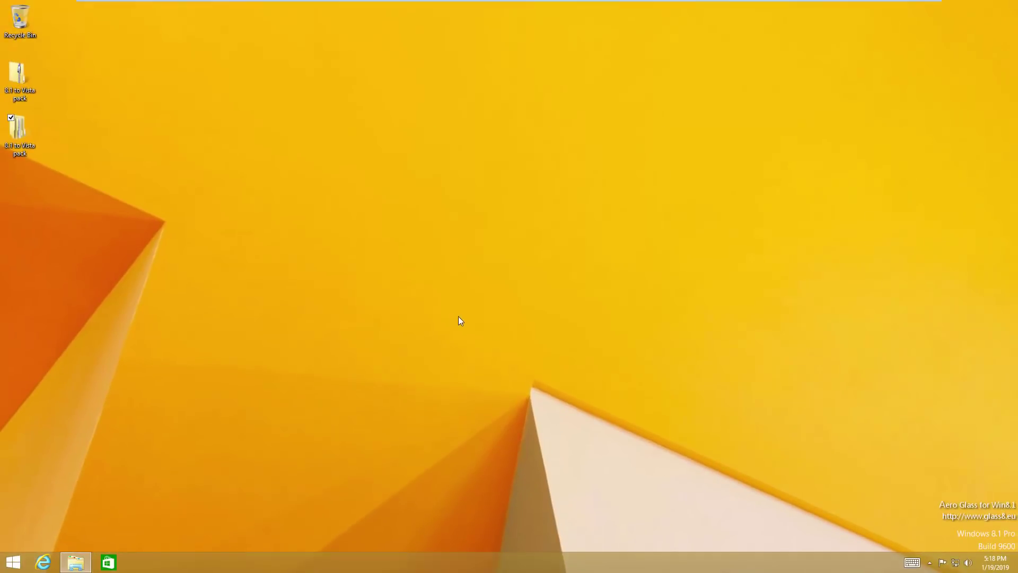
Step: Apply the "Lines and colors" default theme in the desktop's Personalization settings and close the window
right_click(407, 398)
left_click(358, 496)
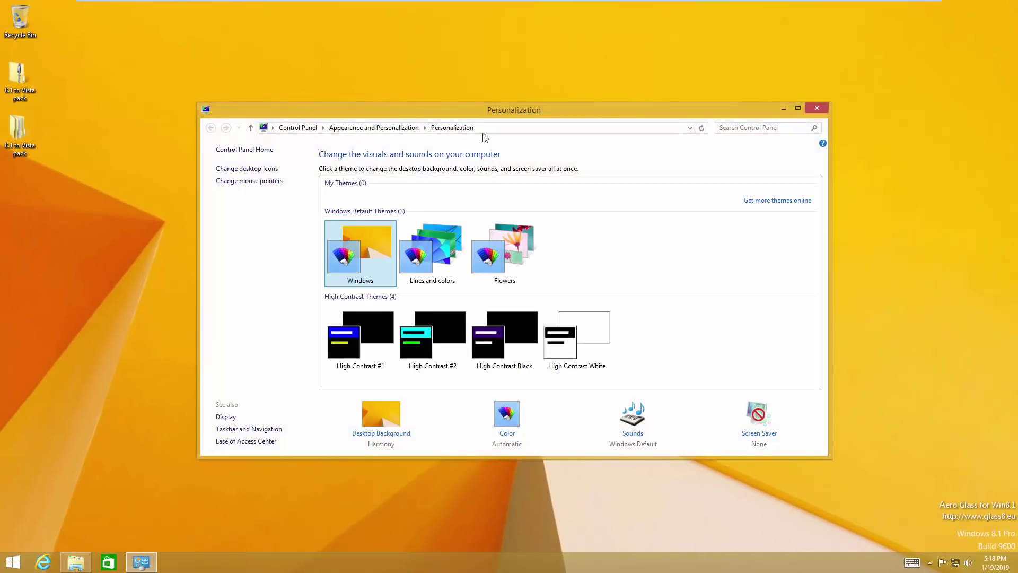
left_click_drag(446, 110, 388, 60)
left_click(377, 208)
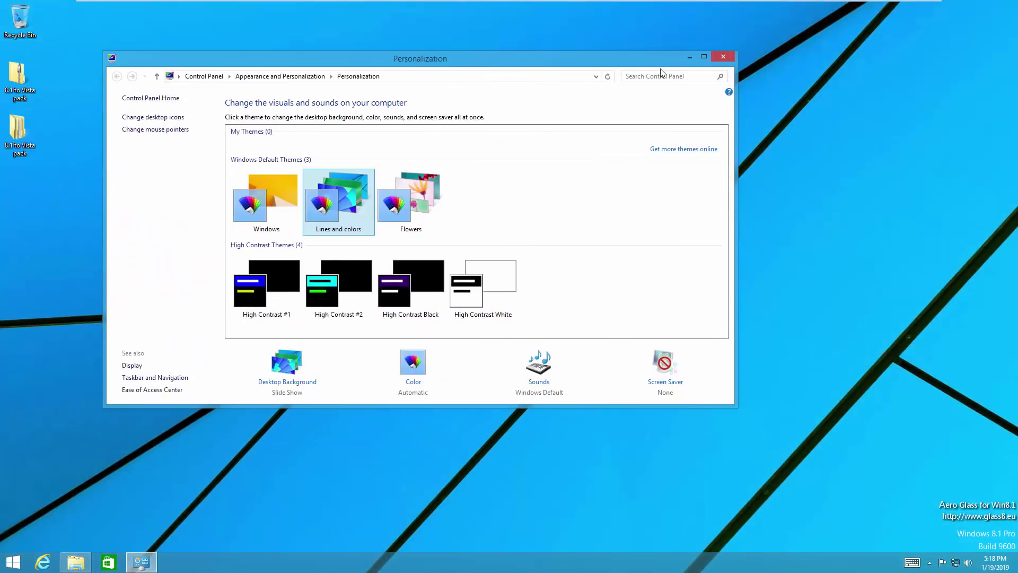
left_click(721, 57)
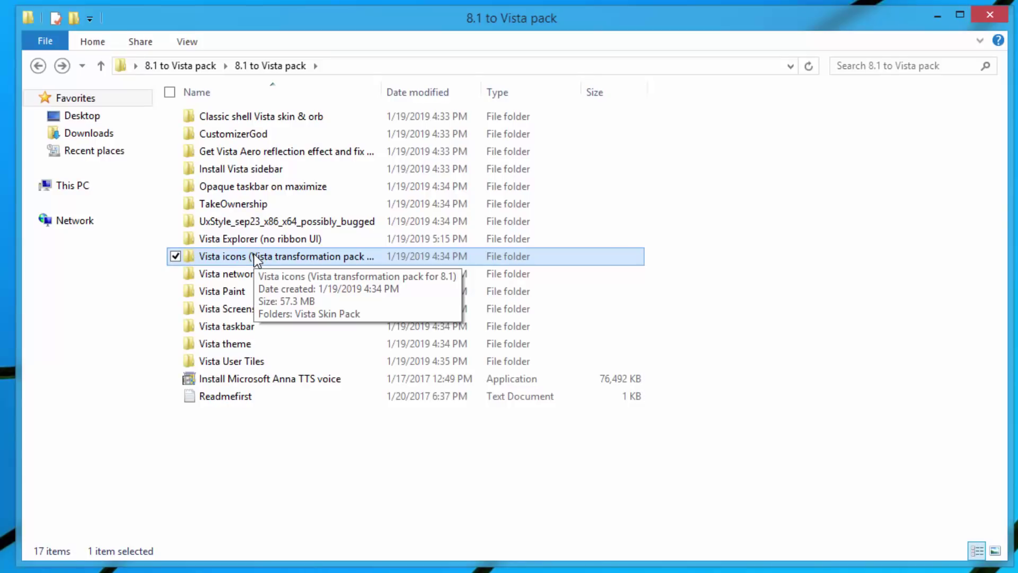
Step: Run the setup application from the Vista Skin Pack folder inside Vista icons and allow it to make changes to the computer
double_click(253, 255)
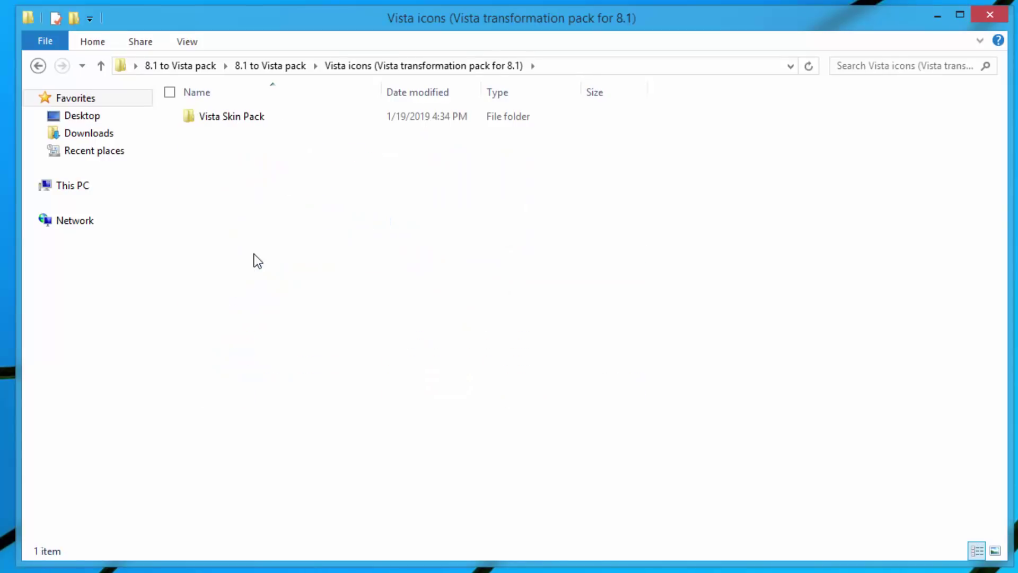
double_click(227, 117)
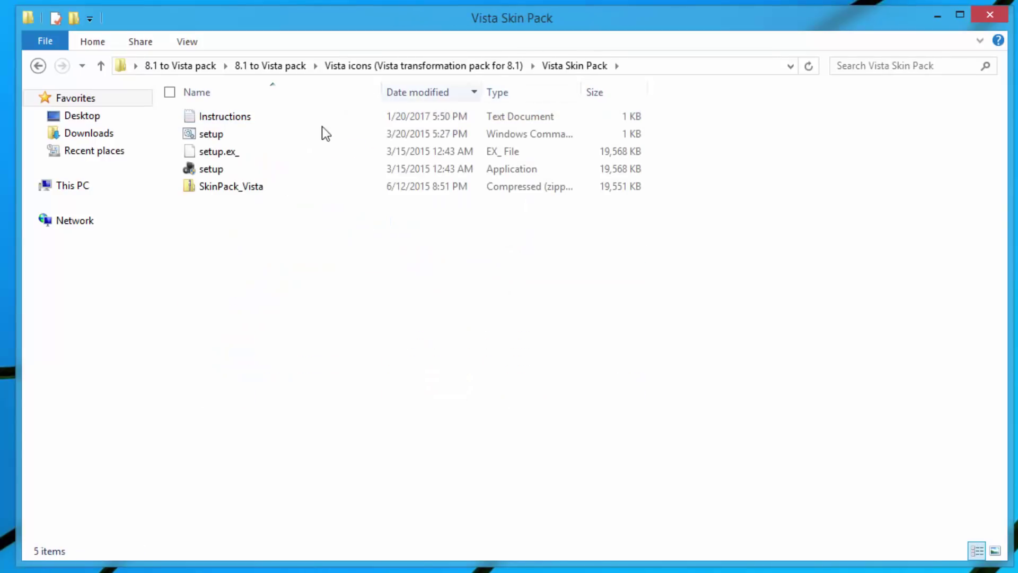
left_click(239, 163)
double_click(240, 168)
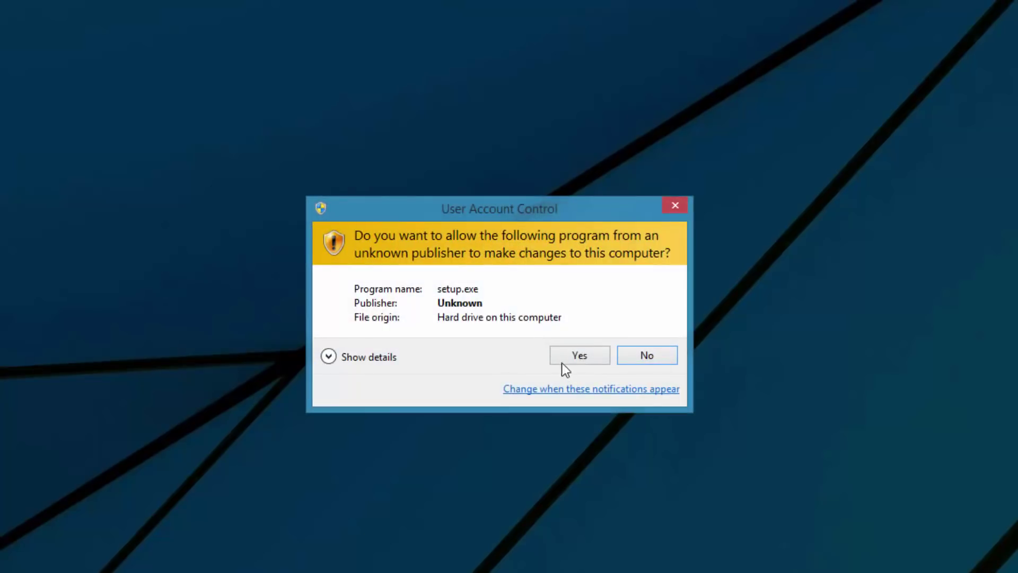
left_click(563, 362)
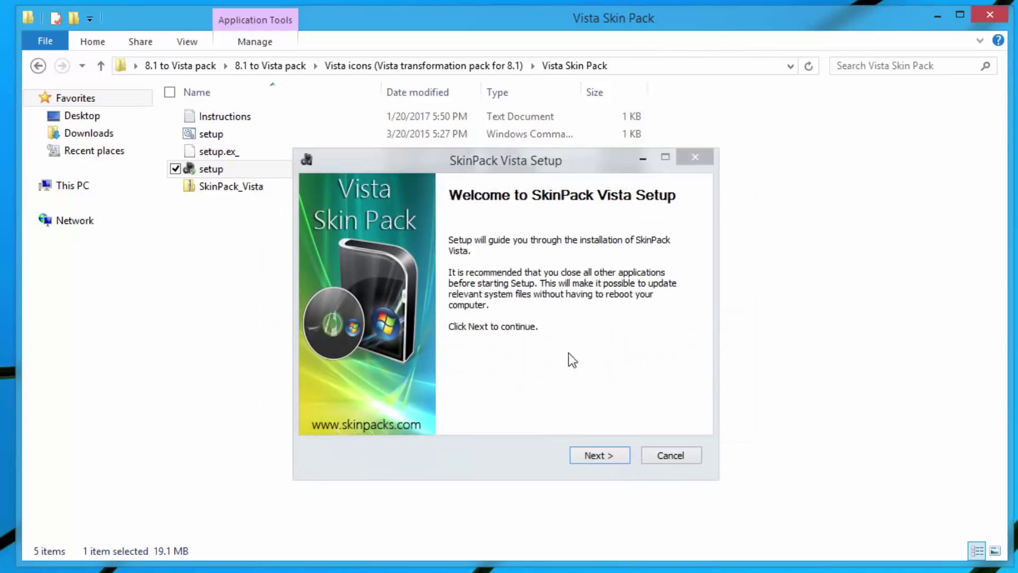
Step: Accept the SkinPack Vista license terms and continue to the component selection
left_click(606, 457)
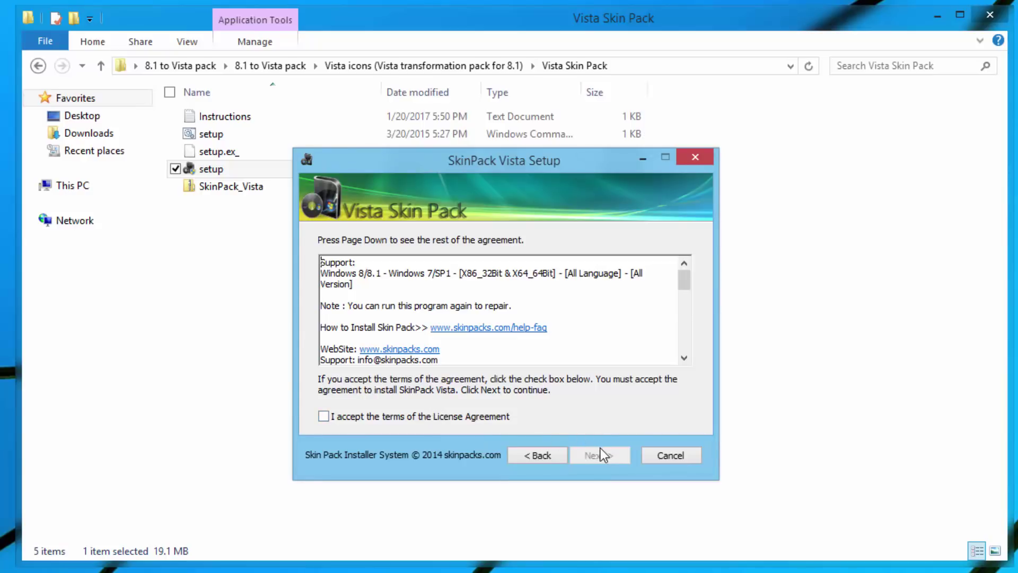
left_click(470, 416)
left_click(612, 455)
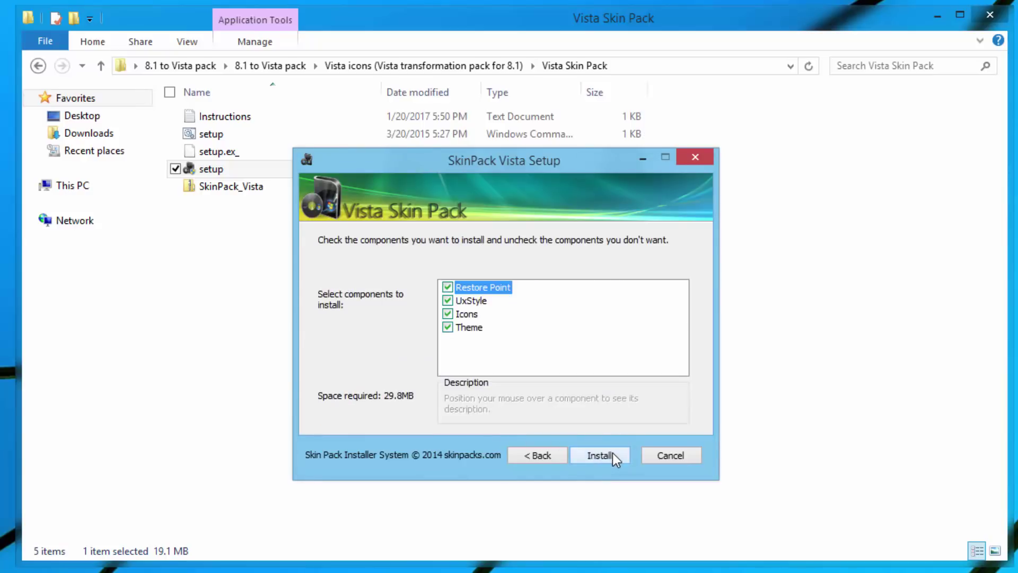
Step: Exclude the Theme and Restore Point components, install SkinPack Vista with UxStyle and Icons, and complete the setup
left_click(448, 328)
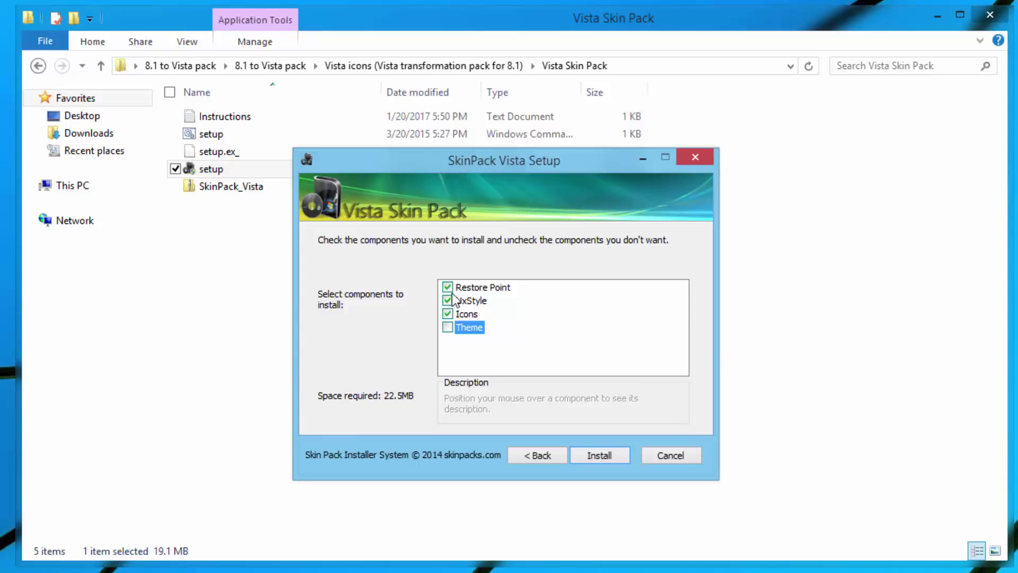
left_click(448, 288)
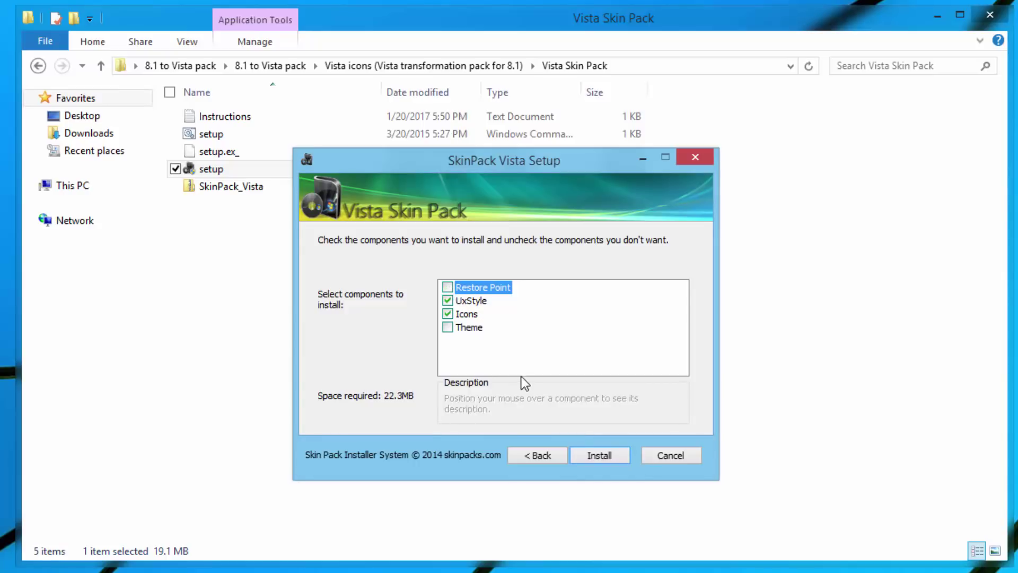
left_click(591, 456)
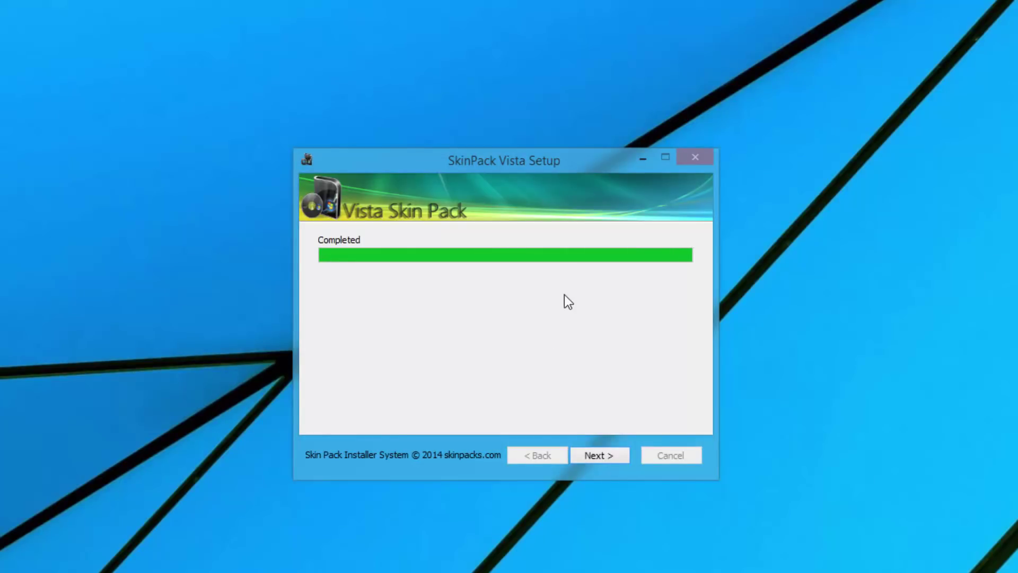
left_click(609, 453)
left_click(604, 454)
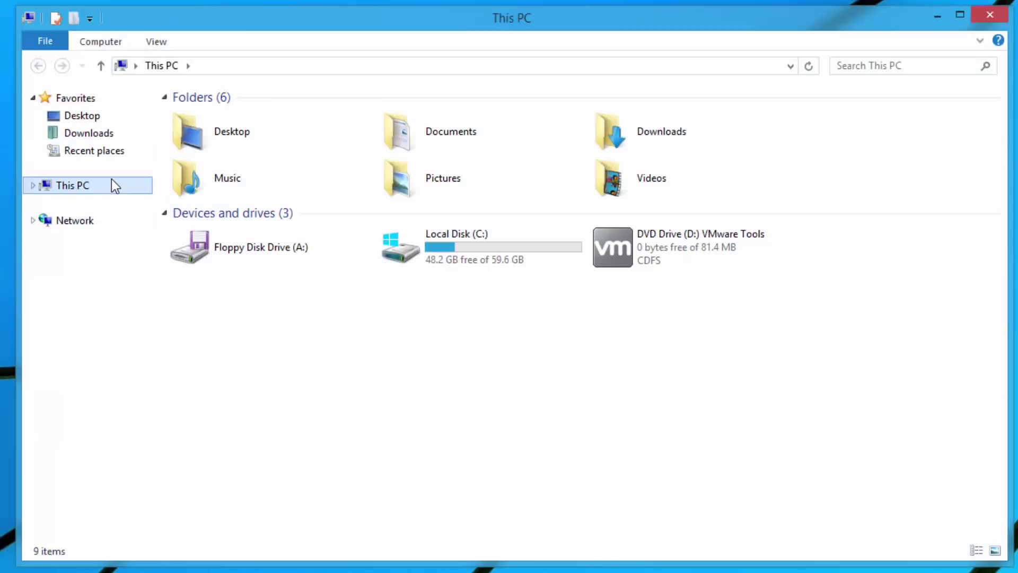
Step: Examine the new Vista icons in This PC, the Documents folder and the User folder, and close the window
left_click(490, 145)
double_click(490, 144)
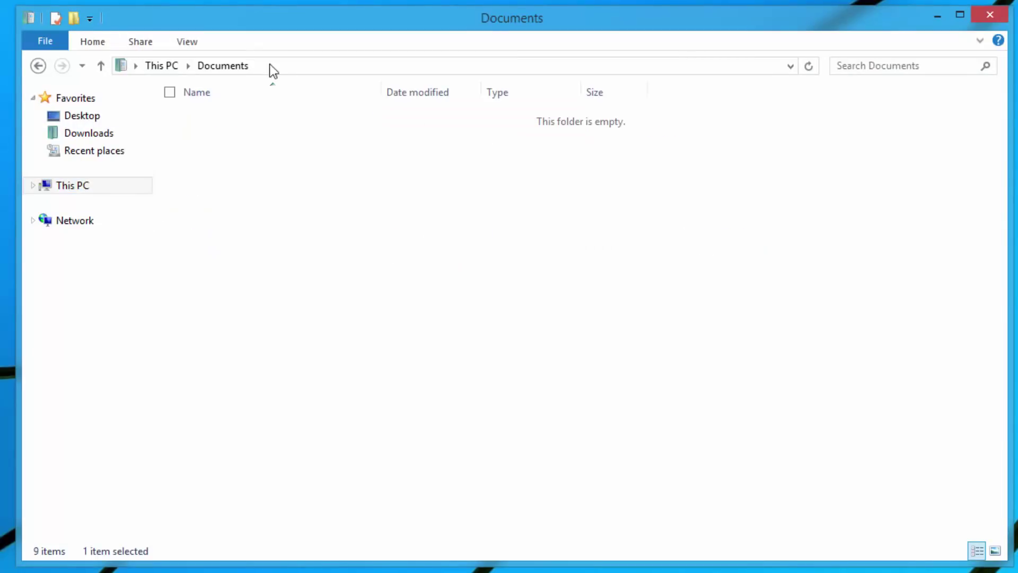
left_click(162, 66)
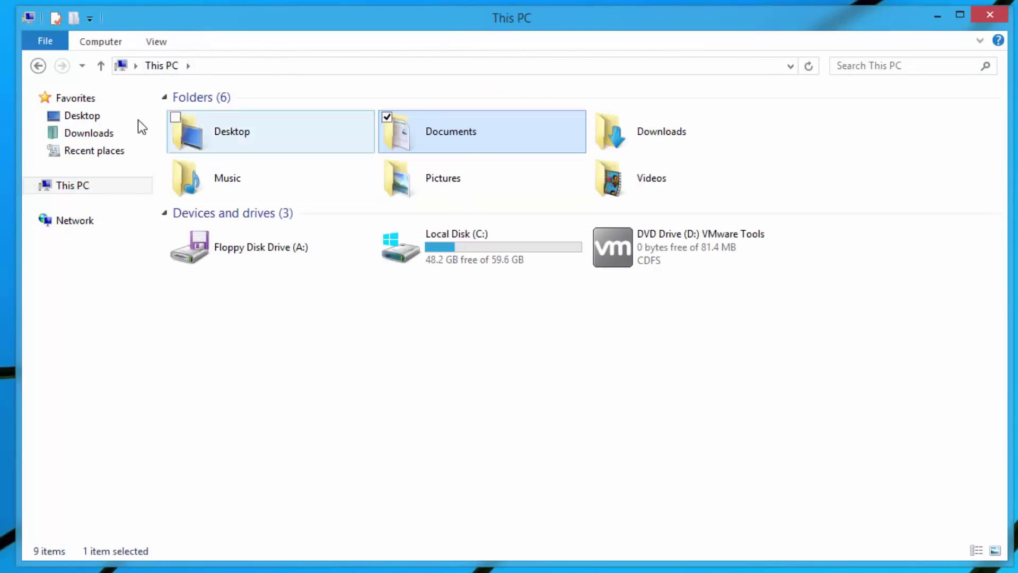
left_click(135, 65)
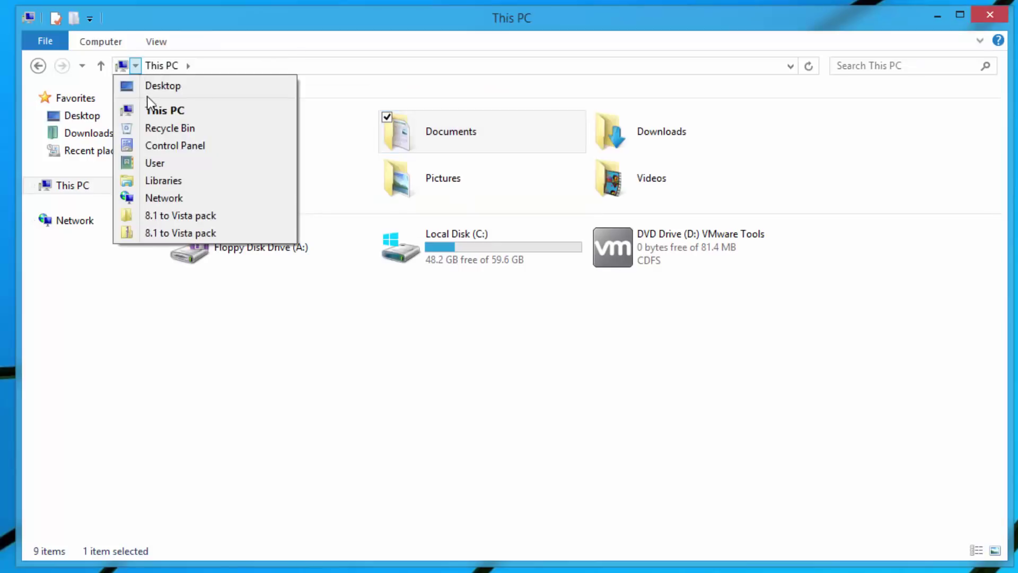
left_click(143, 161)
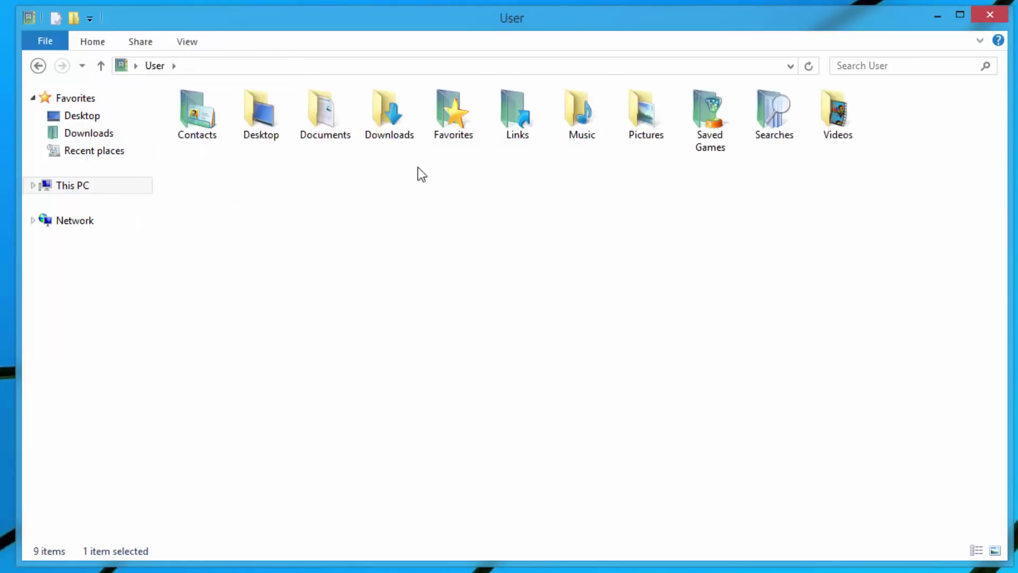
left_click_drag(473, 191, 325, 136)
left_click(387, 210)
left_click(989, 15)
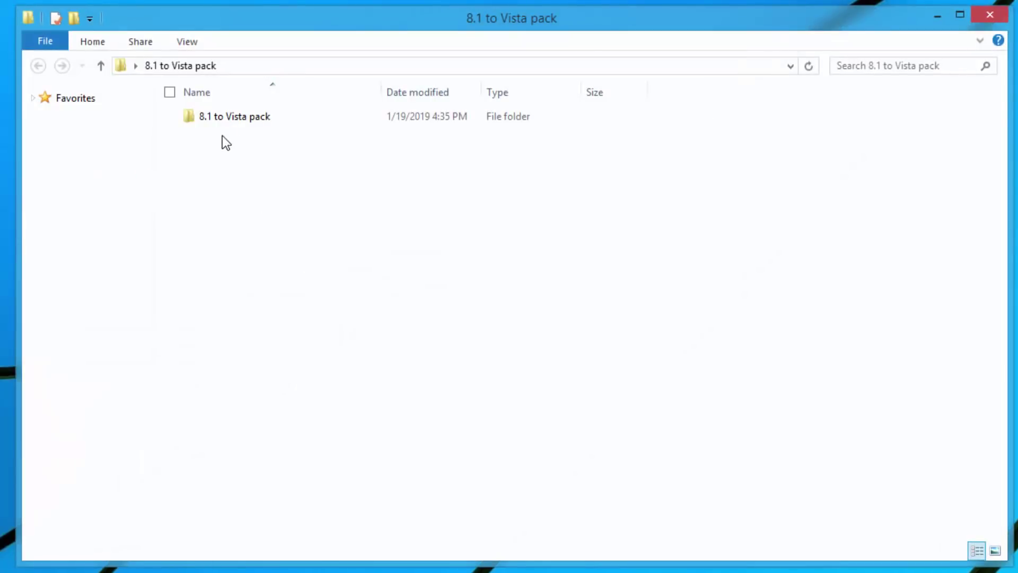
Step: Open the "Vista Explorer (no ribbon UI)" folder in the 8.1 to Vista pack and view the "My settings" picture
double_click(227, 120)
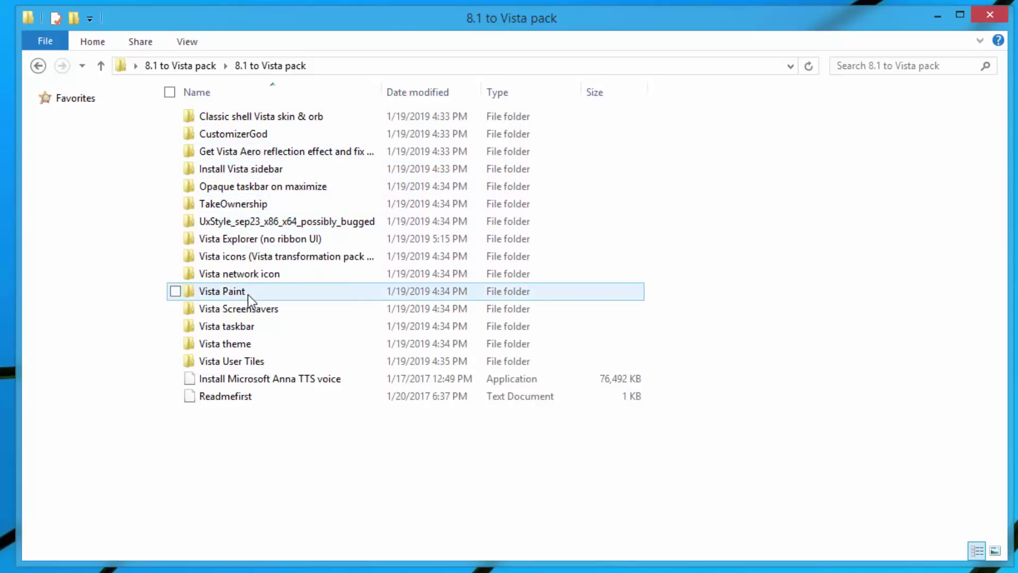
double_click(262, 237)
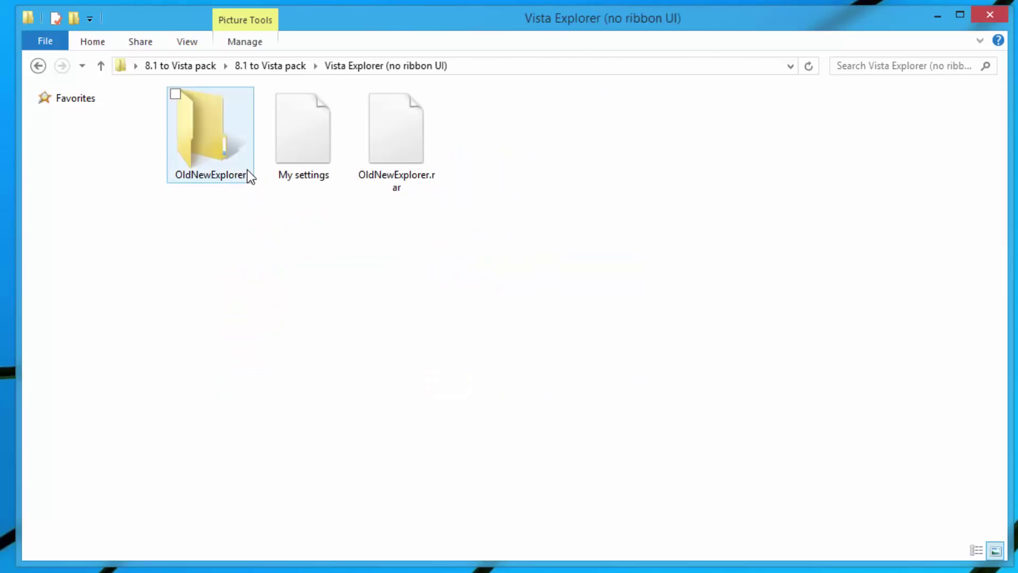
left_click(294, 154)
double_click(294, 151)
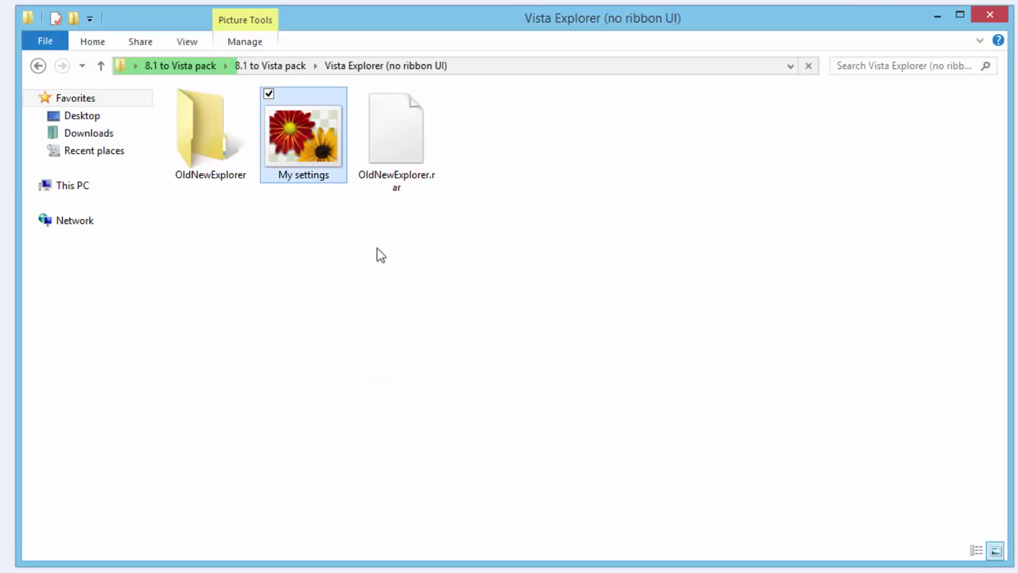
Step: Launch OldNewExplorerCfg from the OldNewExplorer folder, close the folder window, and place the configuration dialog beside the reference picture
double_click(208, 152)
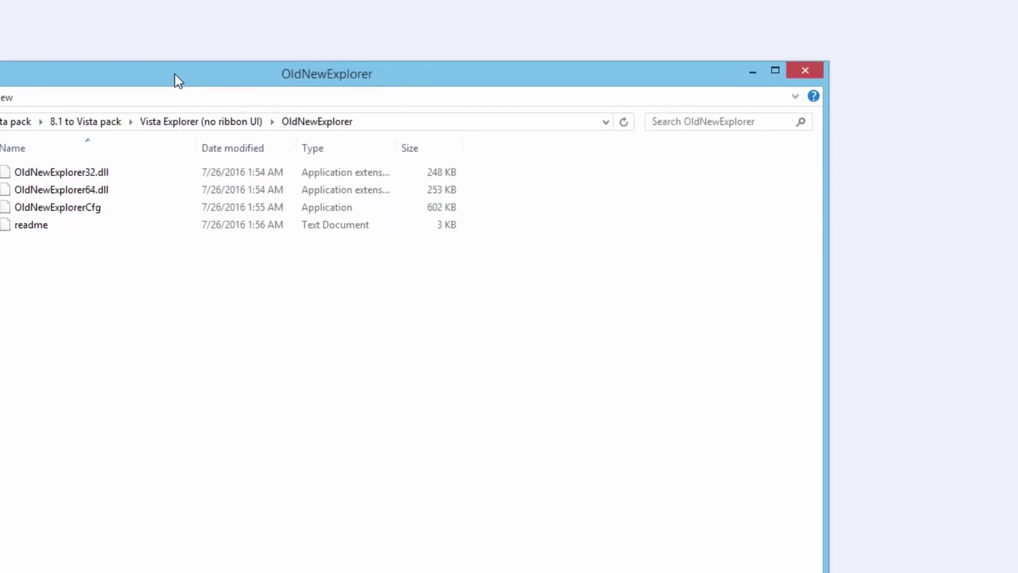
double_click(57, 206)
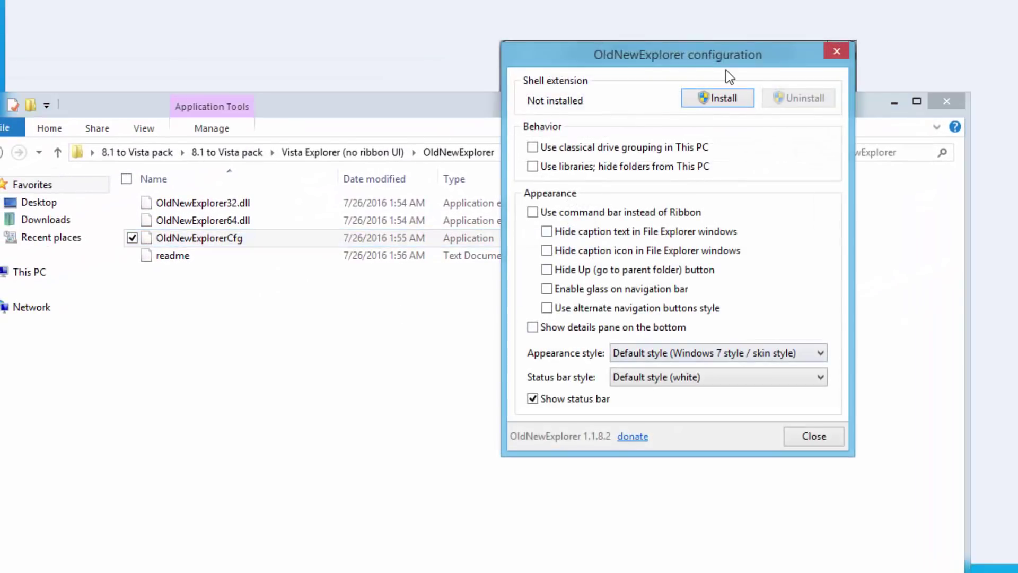
left_click(914, 167)
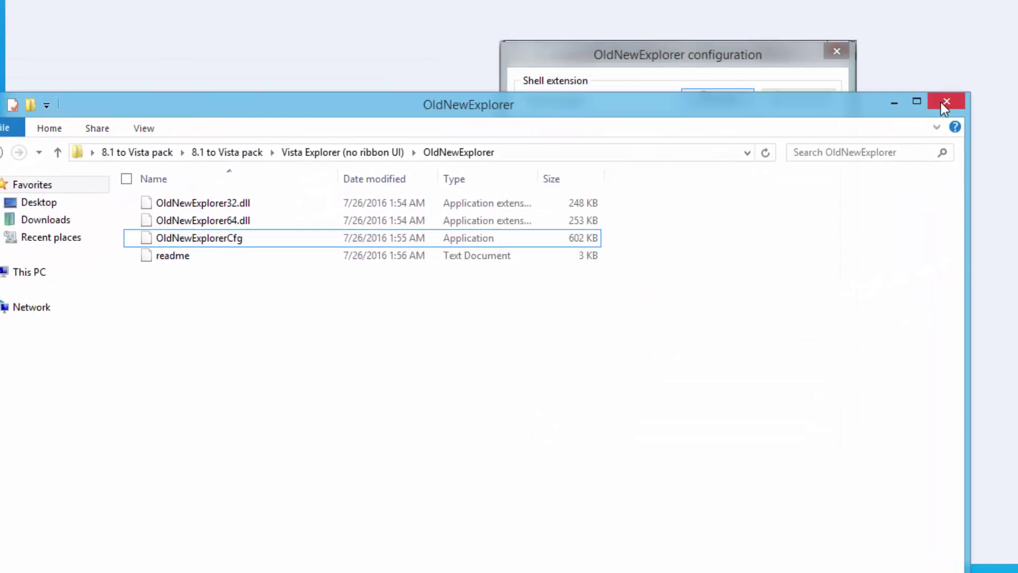
left_click(945, 102)
left_click_drag(689, 50, 275, 85)
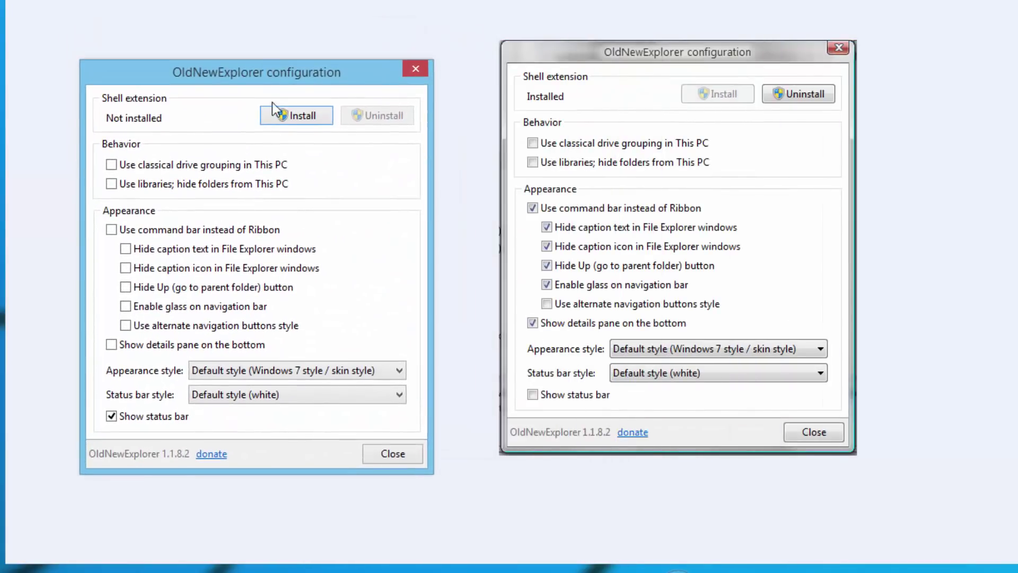
Step: Enable the command bar with hidden caption text, caption icon and Up button, glass navigation bar, and bottom details pane; disable the status bar
left_click(167, 231)
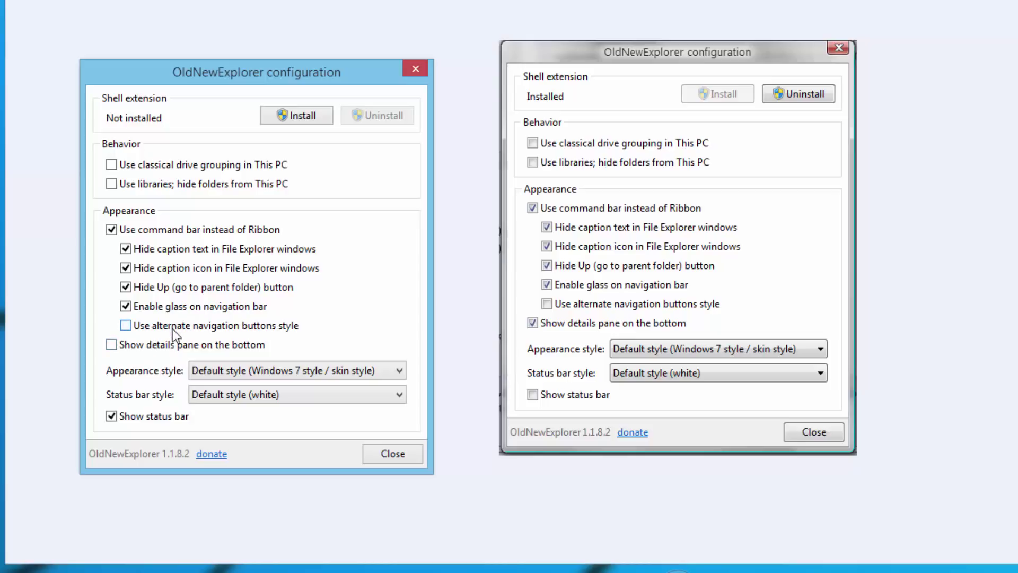
left_click(144, 347)
left_click(143, 419)
Step: Install the OldNewExplorer shell extension, close its configuration, and check the This PC window before closing it
left_click(291, 116)
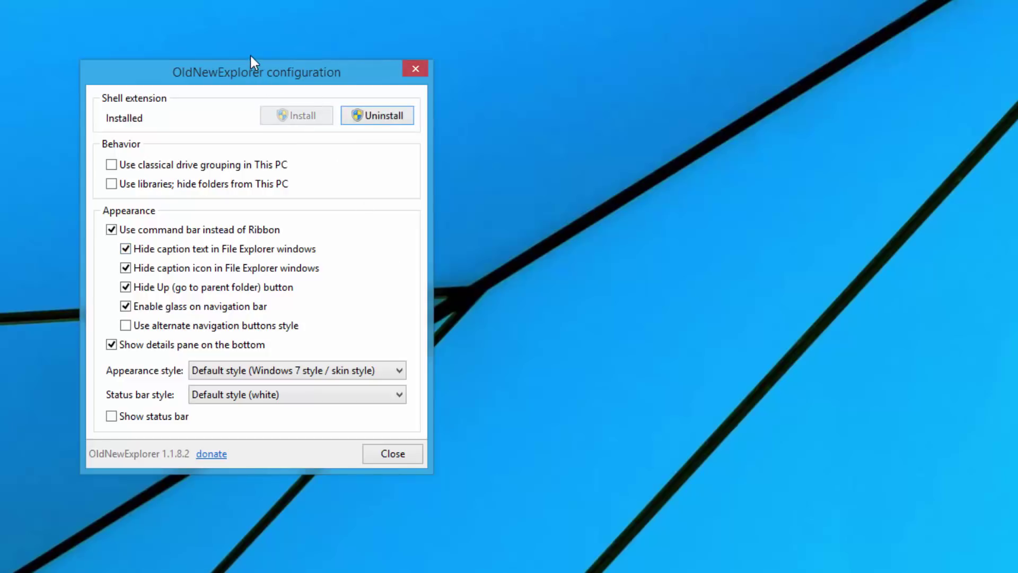
left_click_drag(298, 66, 580, 37)
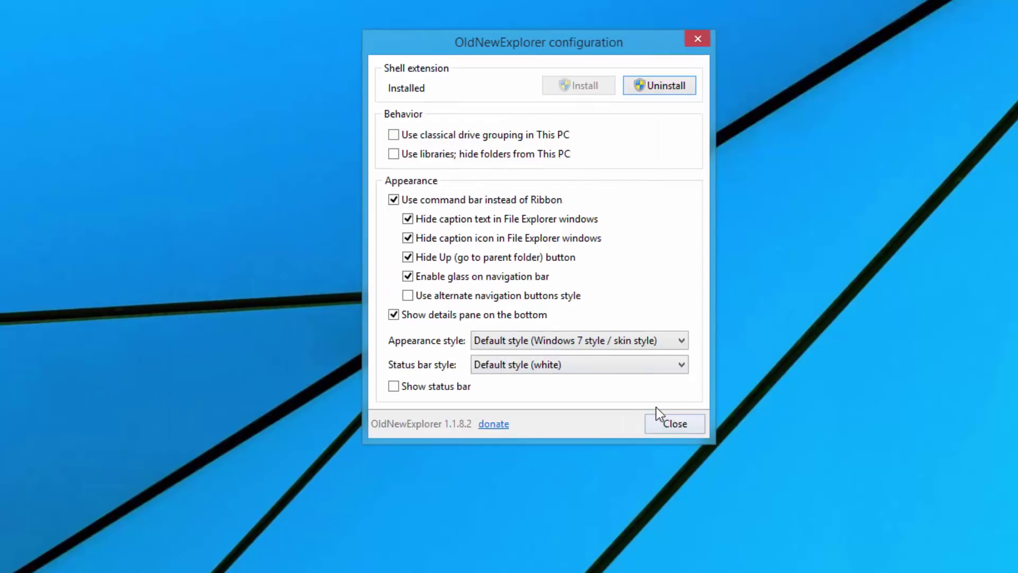
left_click(684, 429)
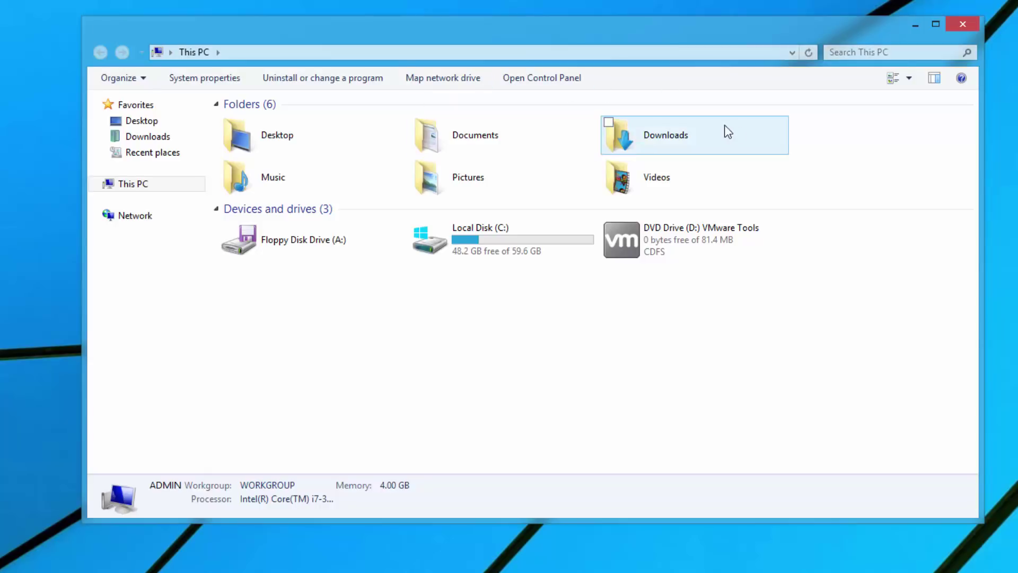
left_click(962, 24)
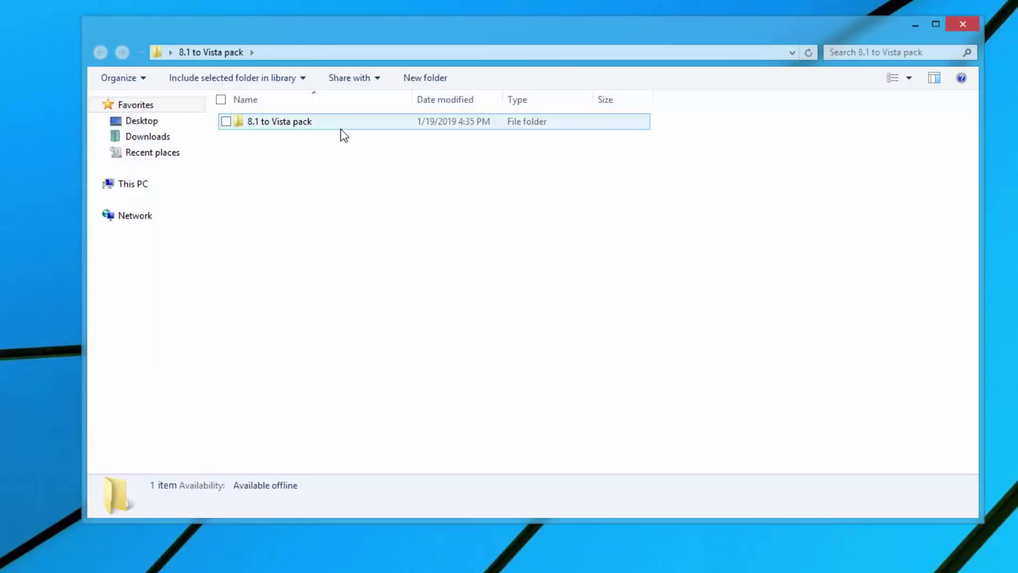
Step: Copy the Windows Aero Vista folder and the AeroVistaRoundShiny-Default theme file from the pack's "Vista theme" folder
double_click(341, 134)
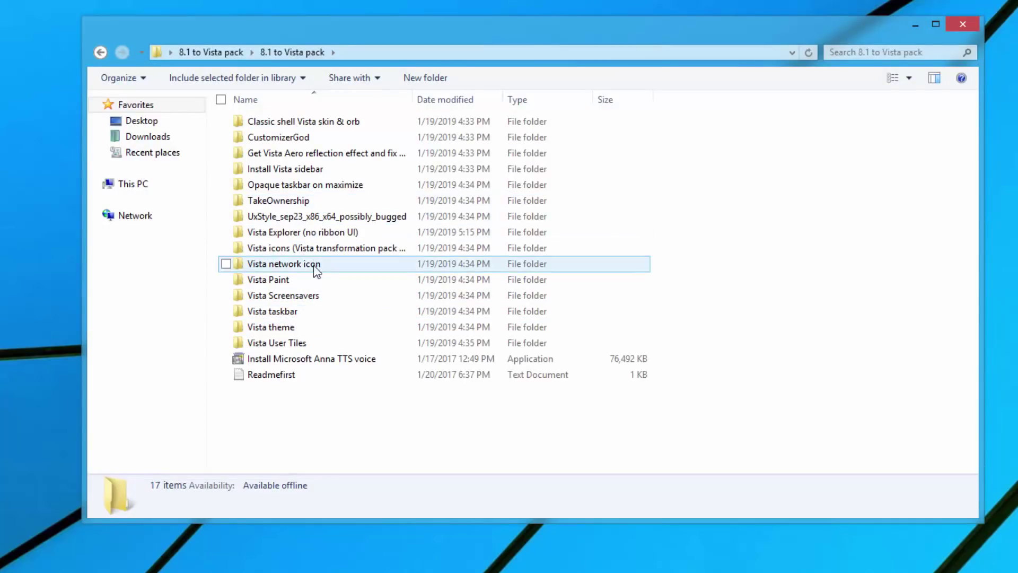
double_click(304, 328)
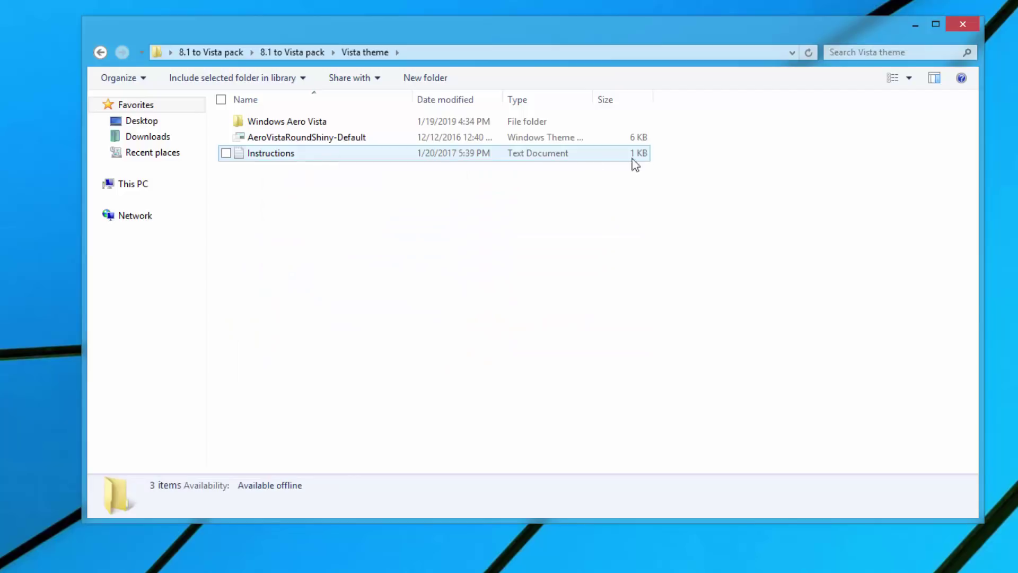
left_click_drag(697, 125, 334, 143)
right_click(334, 143)
left_click(272, 244)
Step: Open C:\Windows\Resources\Themes in a separate Explorer window and paste the copied theme folder and theme file there
right_click(140, 187)
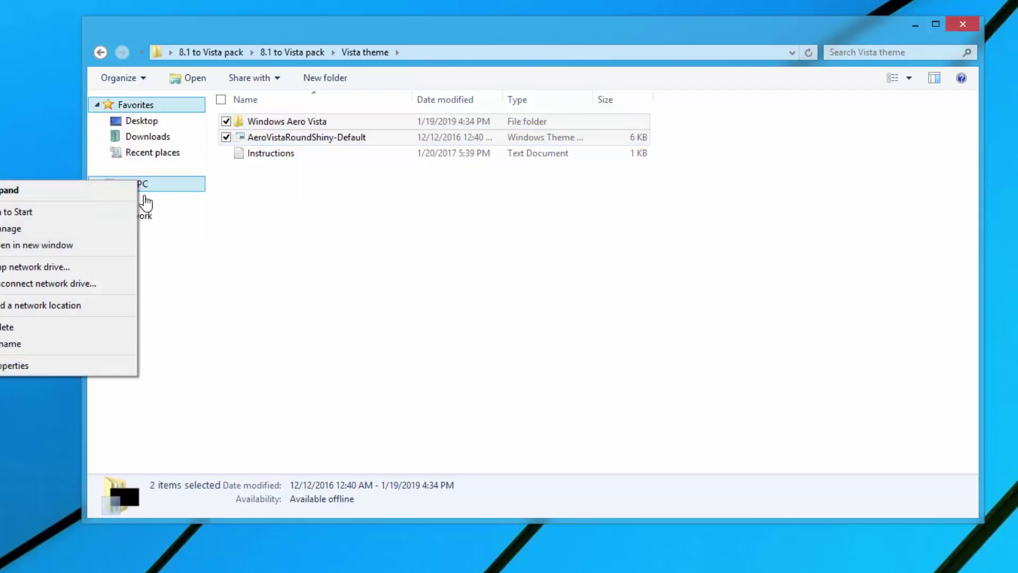
left_click(78, 247)
double_click(495, 273)
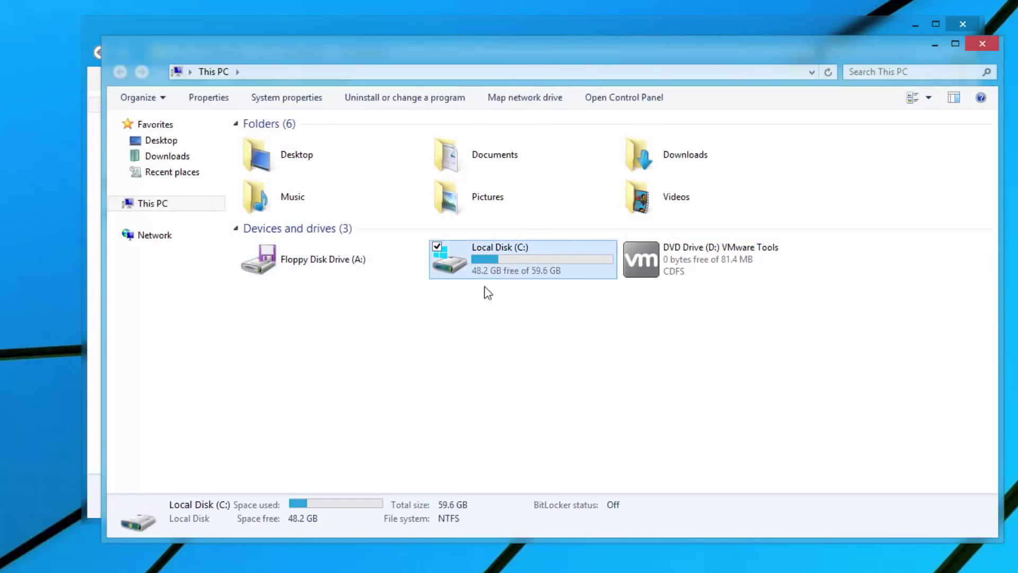
double_click(309, 239)
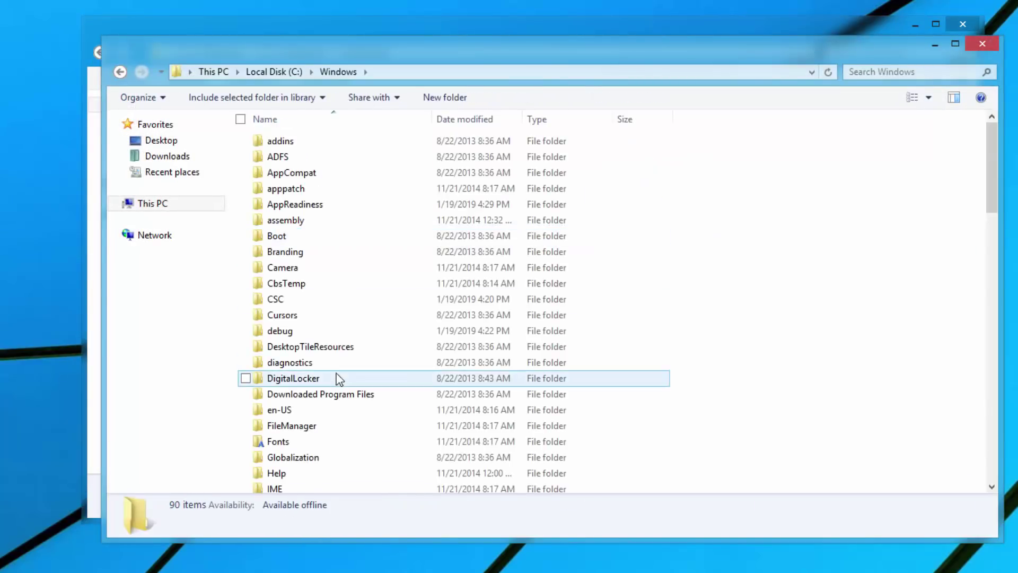
scroll(336, 376, "down", 5)
scroll(330, 385, "down", 4)
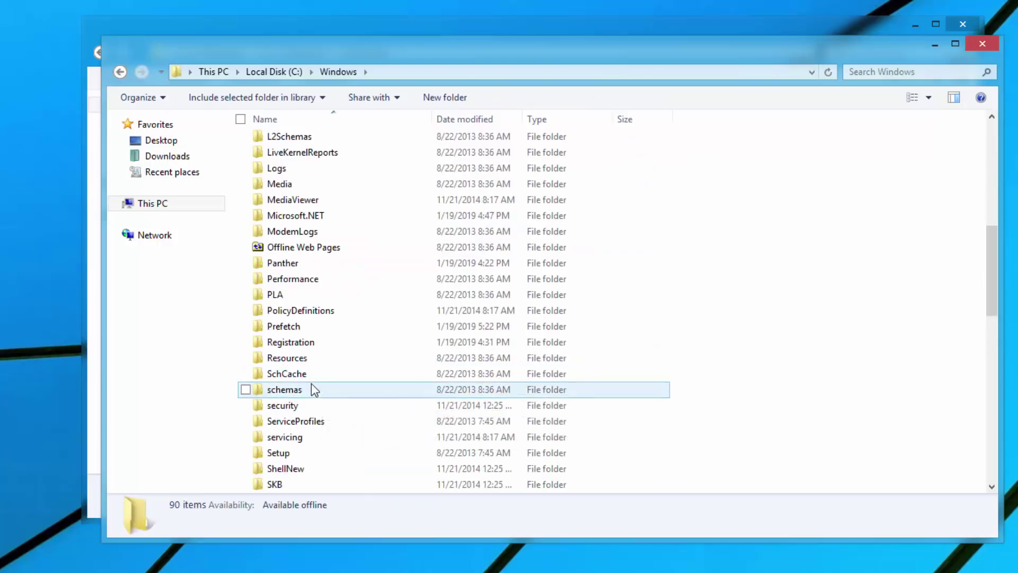
double_click(313, 360)
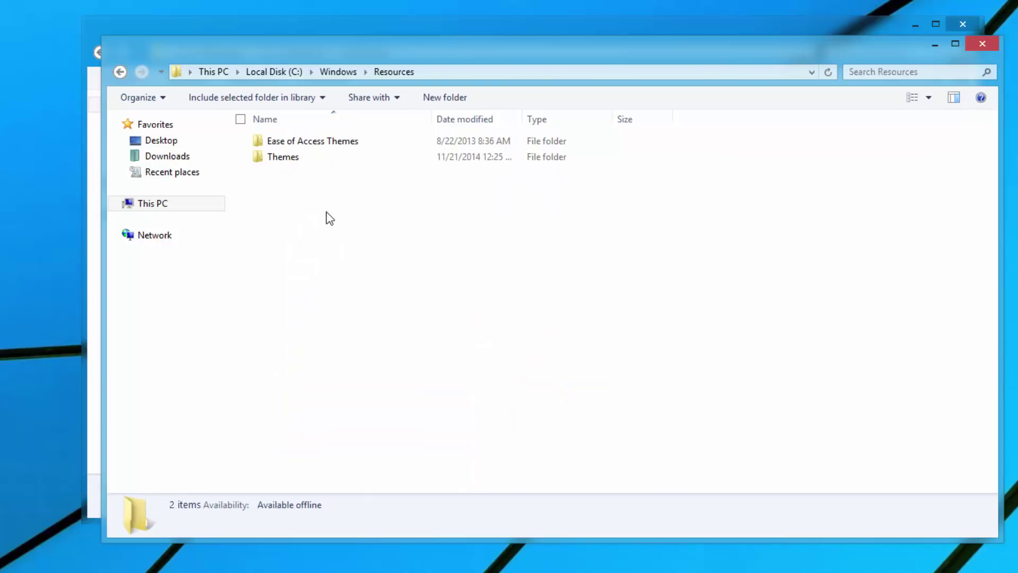
double_click(323, 158)
right_click(391, 321)
left_click(329, 421)
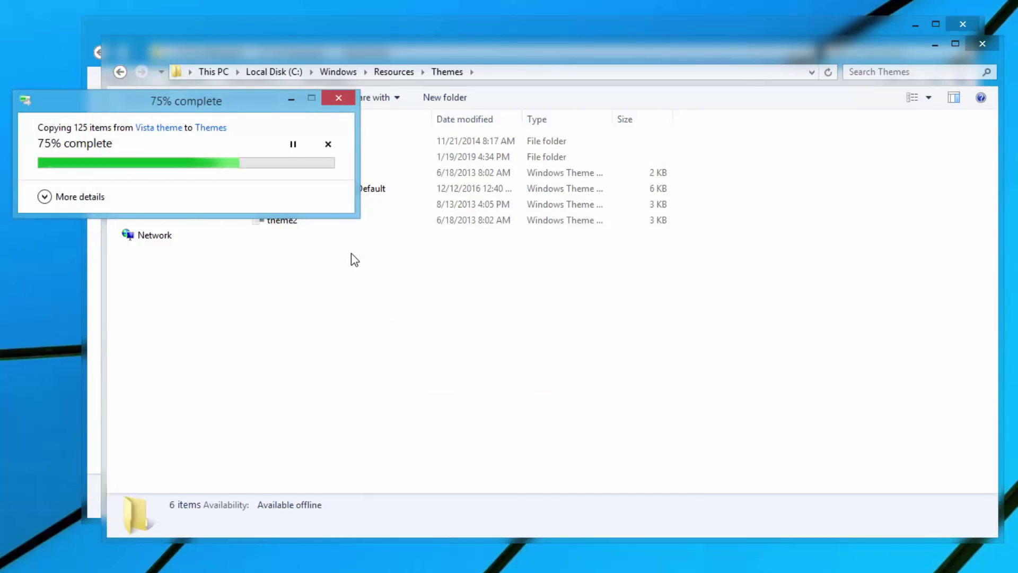
Step: Apply the AeroVistaRoundShiny-Default theme from the Themes folder and close the Personalization window
left_click(352, 300)
double_click(329, 188)
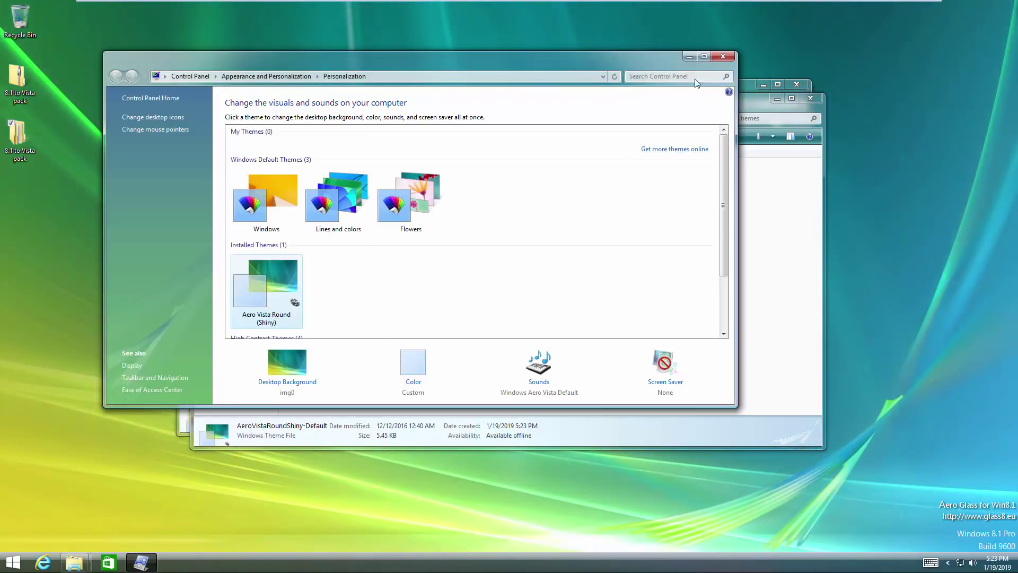
left_click(723, 57)
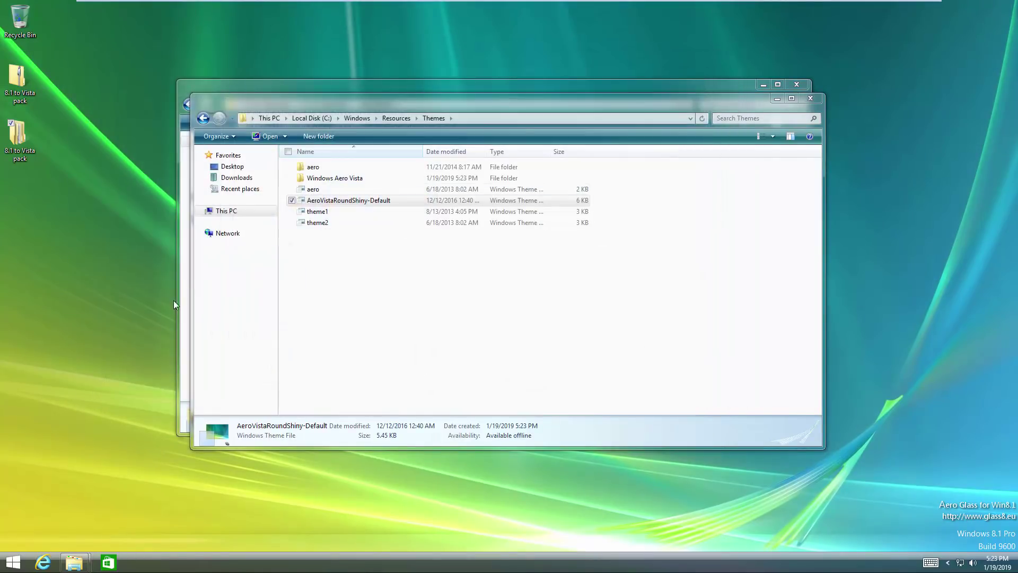
Step: Open the System page to review the computer's basic information under the applied theme, and close it
right_click(11, 562)
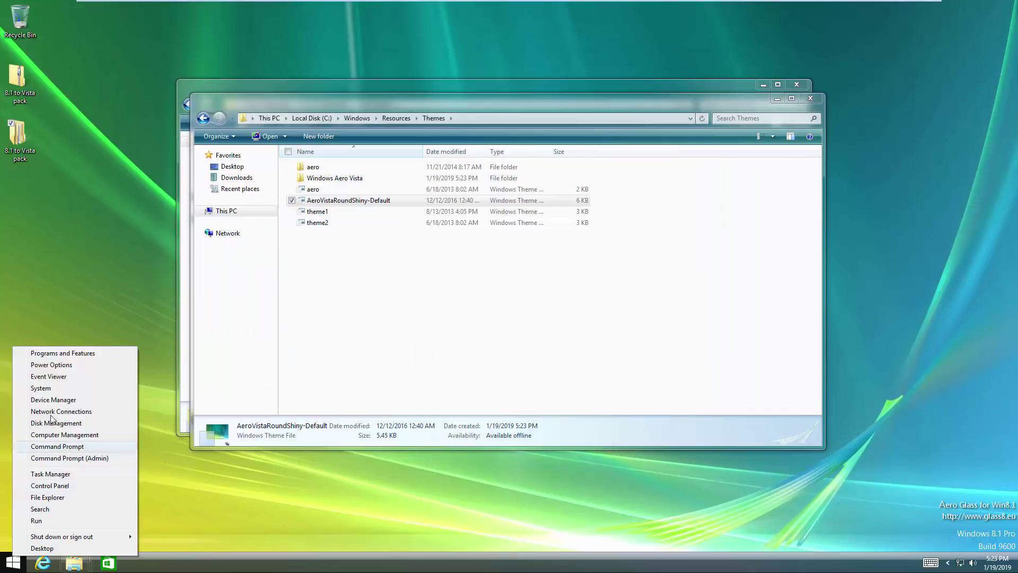
left_click(41, 388)
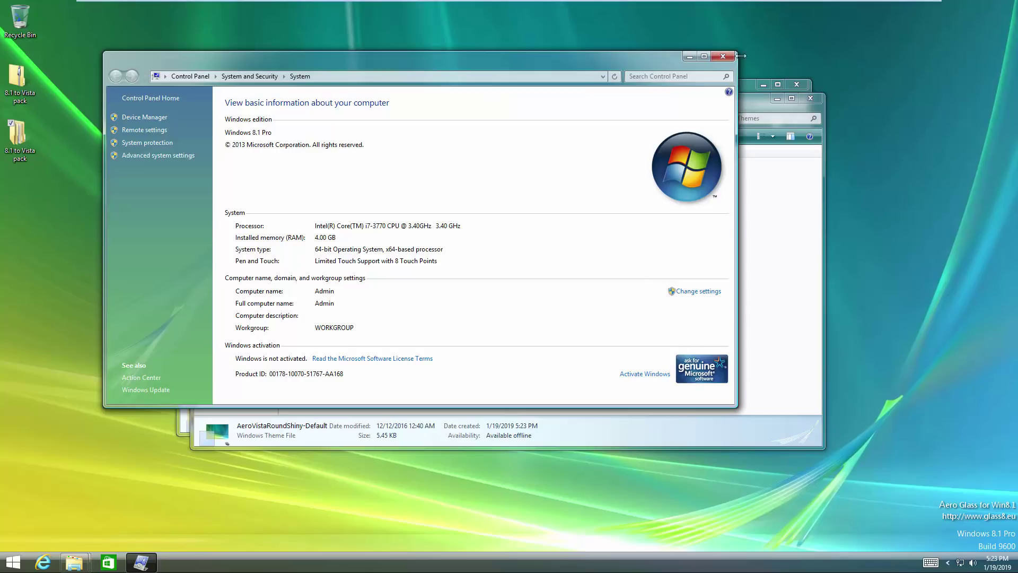
left_click(716, 58)
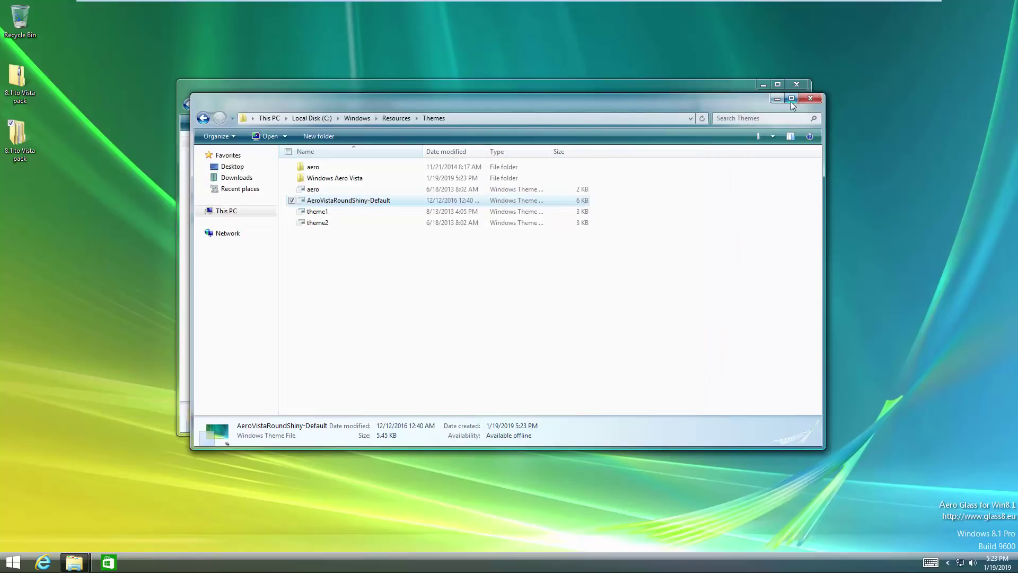
Step: Clear the open folder windows off the desktop and unpin Store, File Explorer and Internet Explorer from the taskbar
left_click(818, 99)
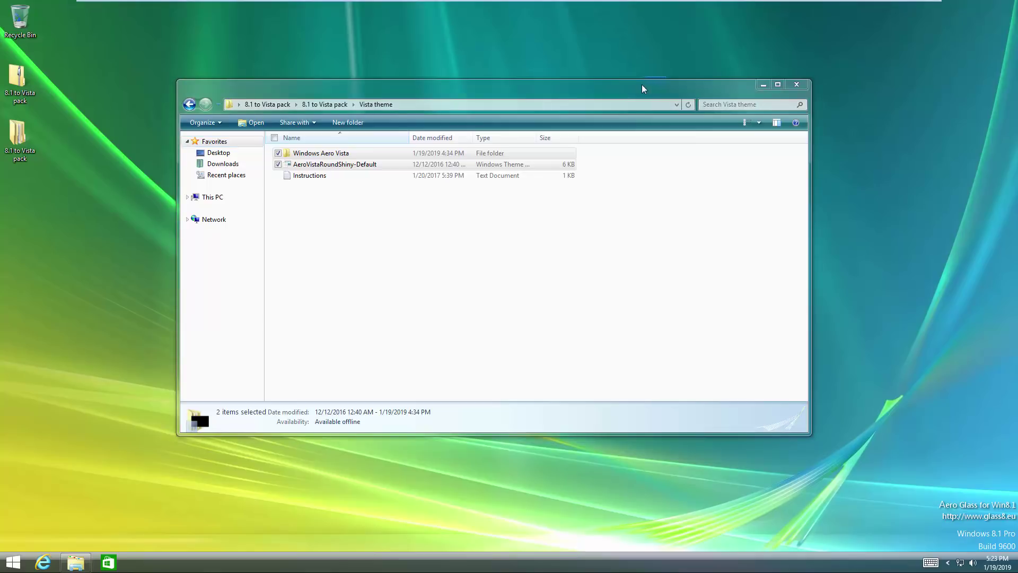
left_click(796, 86)
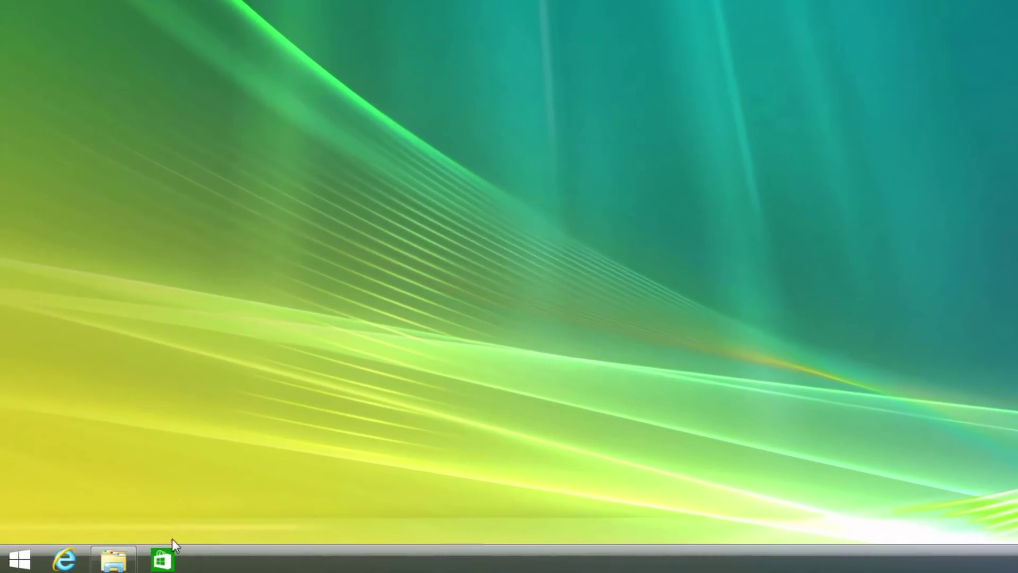
right_click(162, 559)
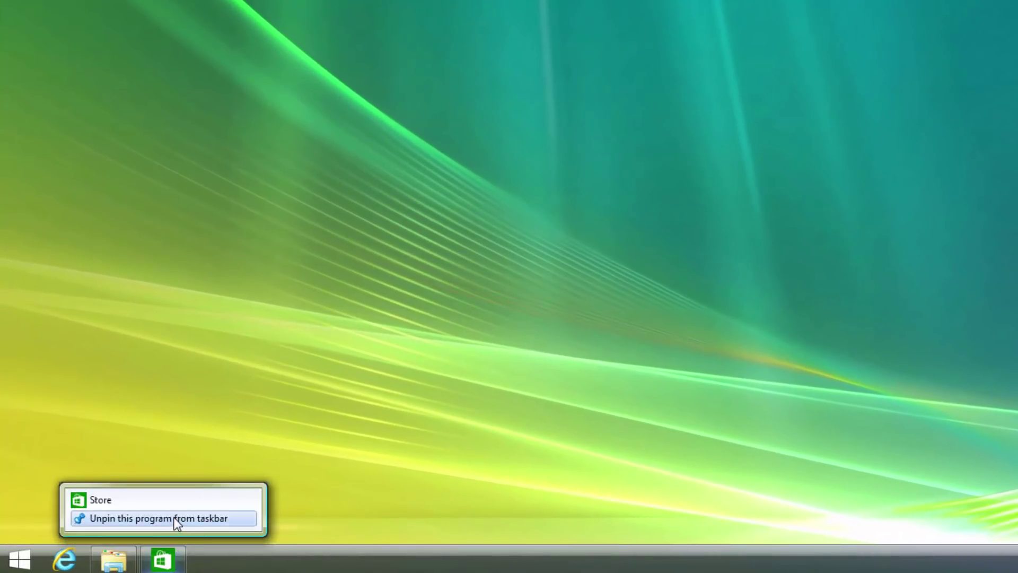
left_click(174, 517)
right_click(125, 556)
left_click(104, 516)
right_click(64, 558)
left_click(91, 514)
Step: Set the taskbar to use small buttons and to combine them only when the taskbar is full
right_click(153, 551)
left_click(177, 546)
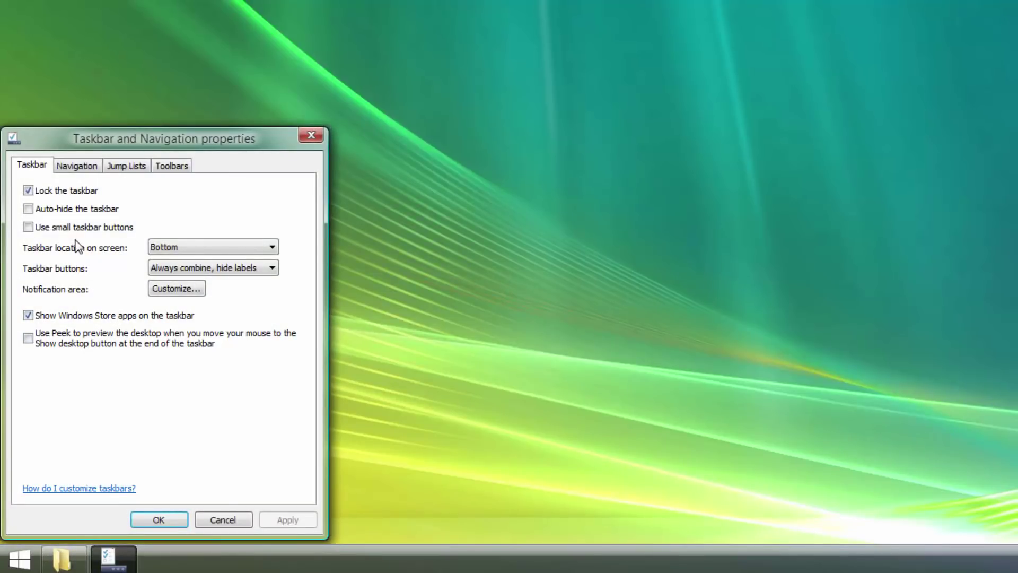
left_click(85, 229)
left_click(221, 273)
left_click(205, 293)
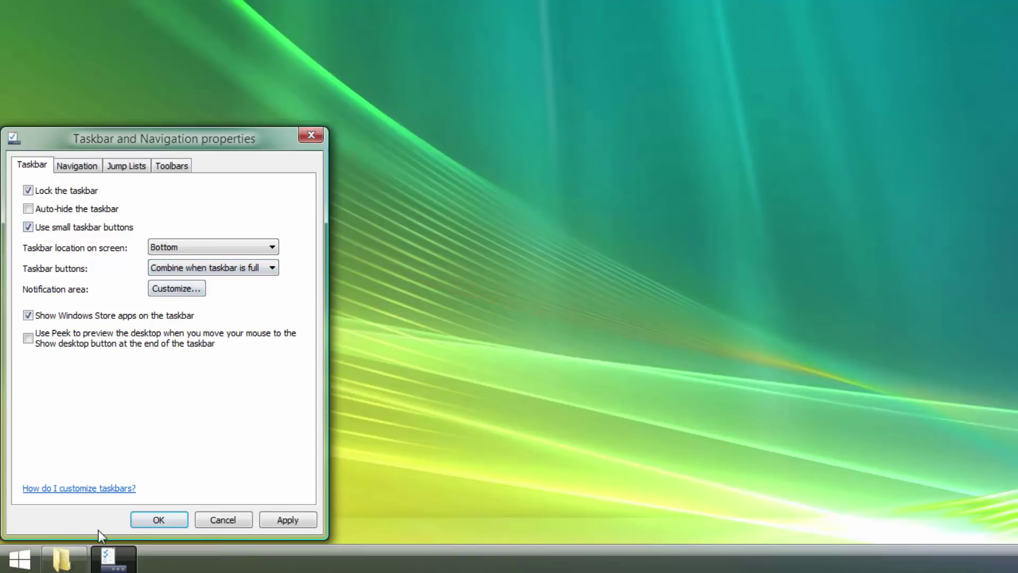
left_click(148, 522)
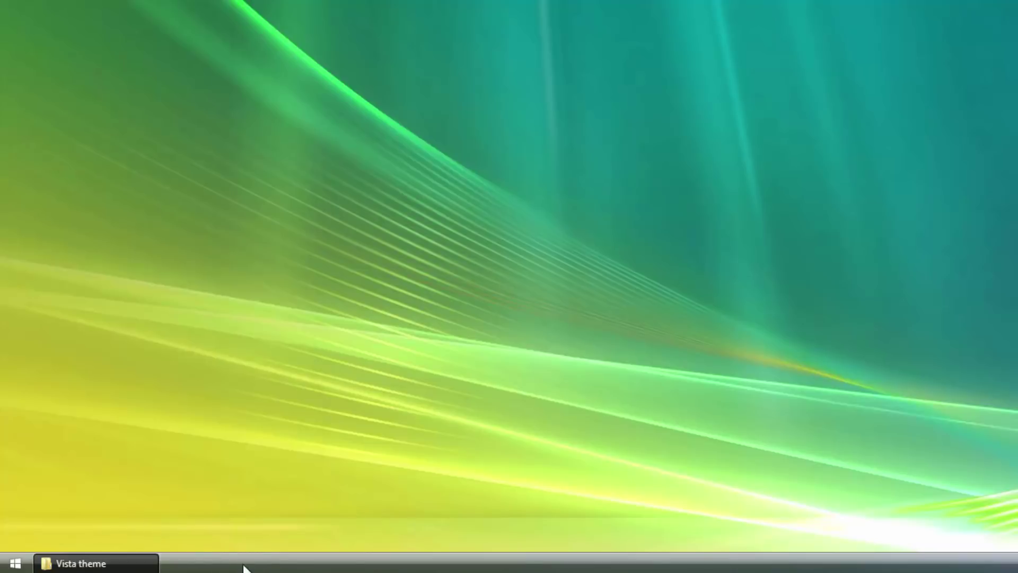
Step: Add a new taskbar toolbar for the folder C:\Users\User\Appdata\Roaming\Microsoft\Internet Explorer\Quick Launch
right_click(237, 570)
mouse_move(353, 423)
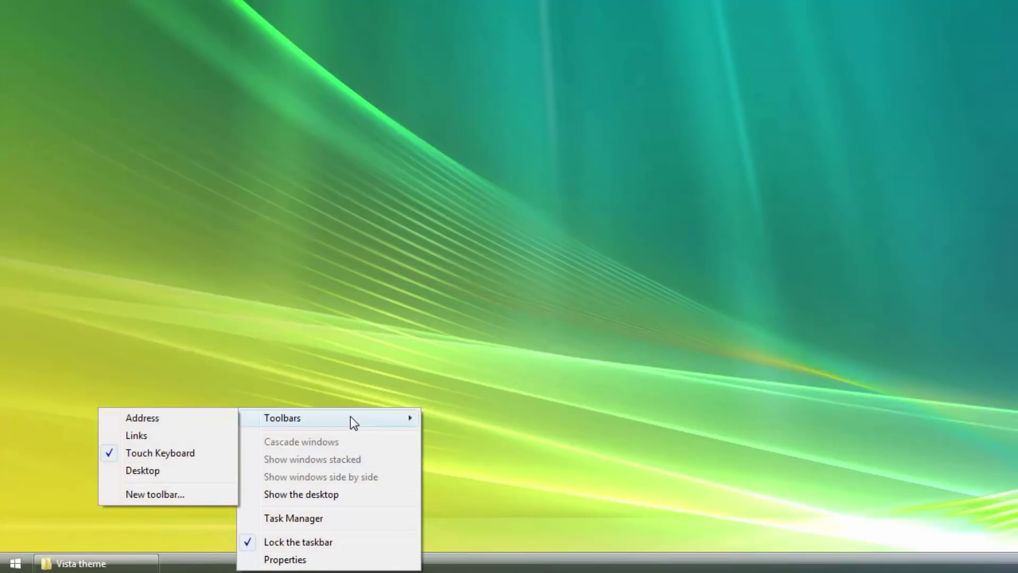
right_click(476, 568)
right_click(476, 569)
mouse_move(548, 416)
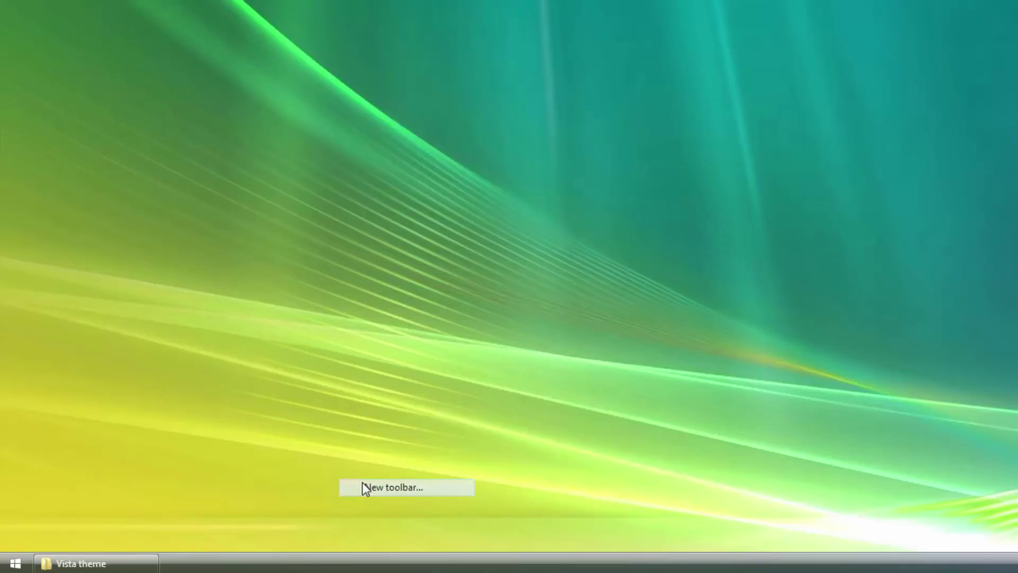
left_click(369, 486)
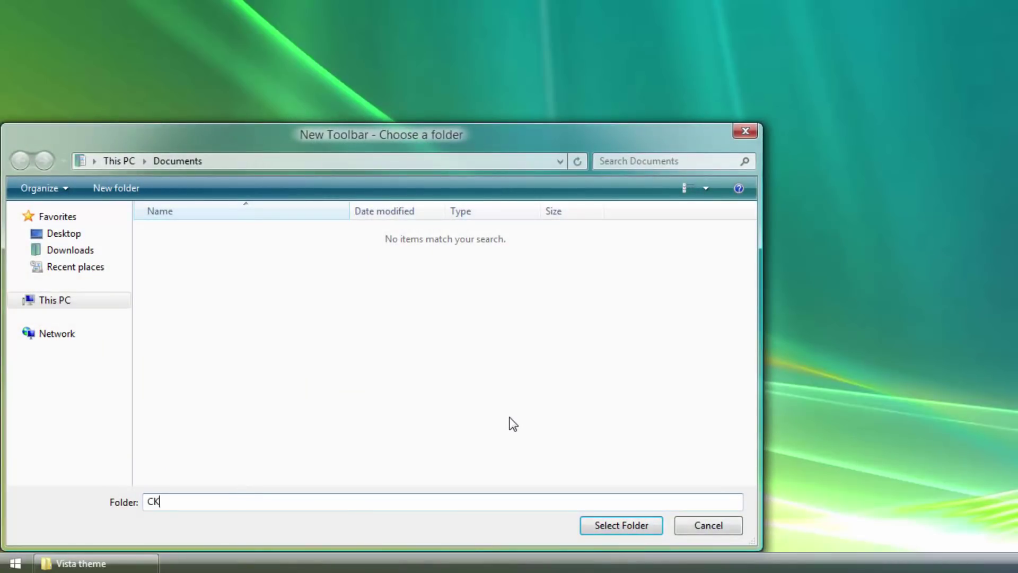
type("C:\\W")
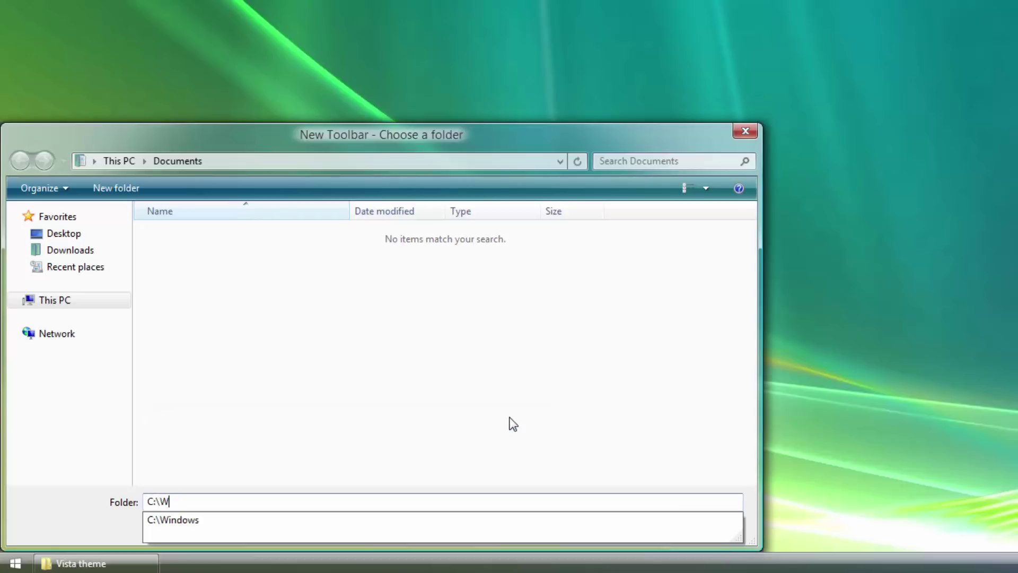
key("BackSpace")
type("Users\\")
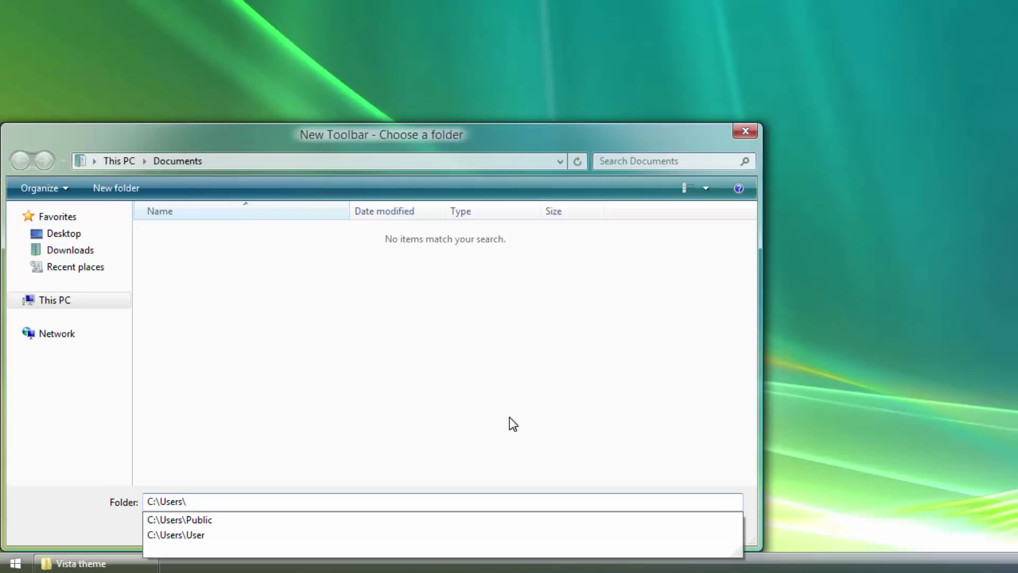
type("User\\")
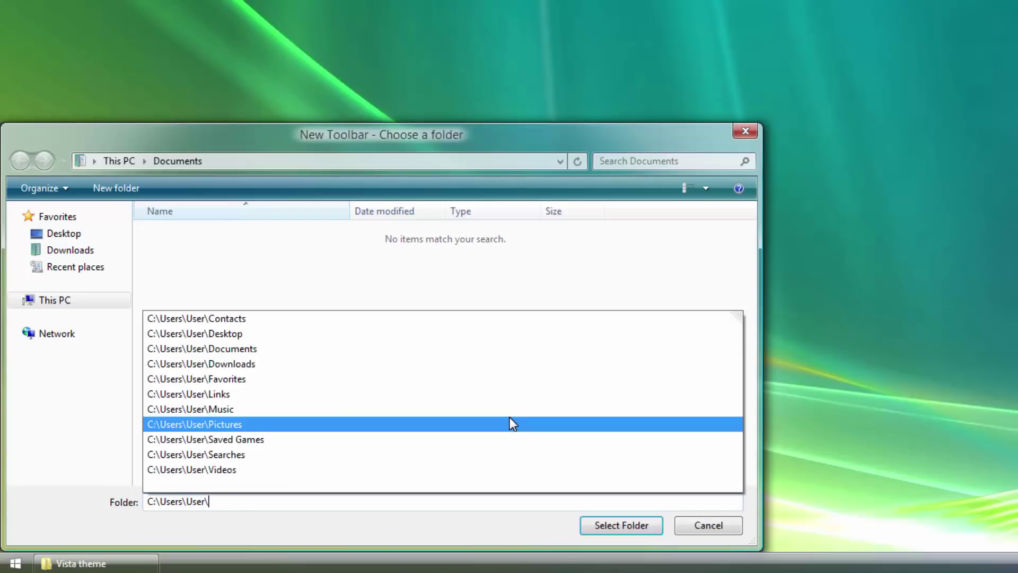
type("Appdata\\Roaming\\Microsoft\\")
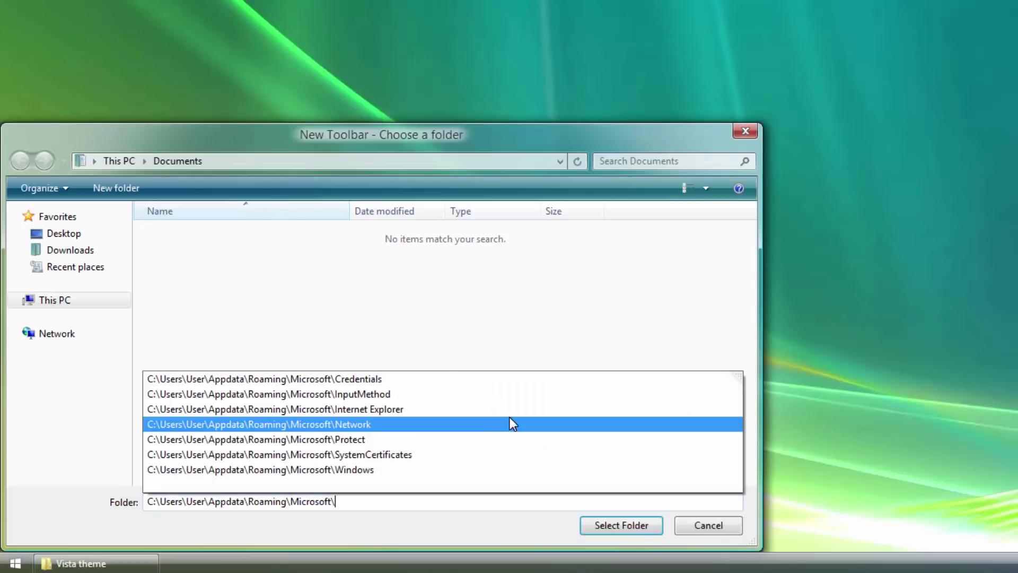
type("Internet Explorer\\Quick")
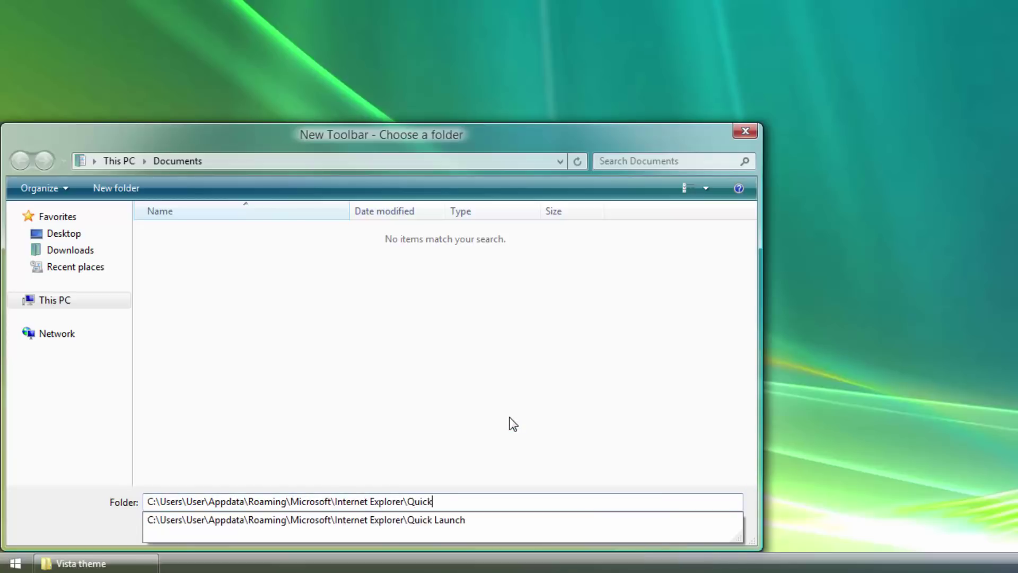
key("Down")
key("Return")
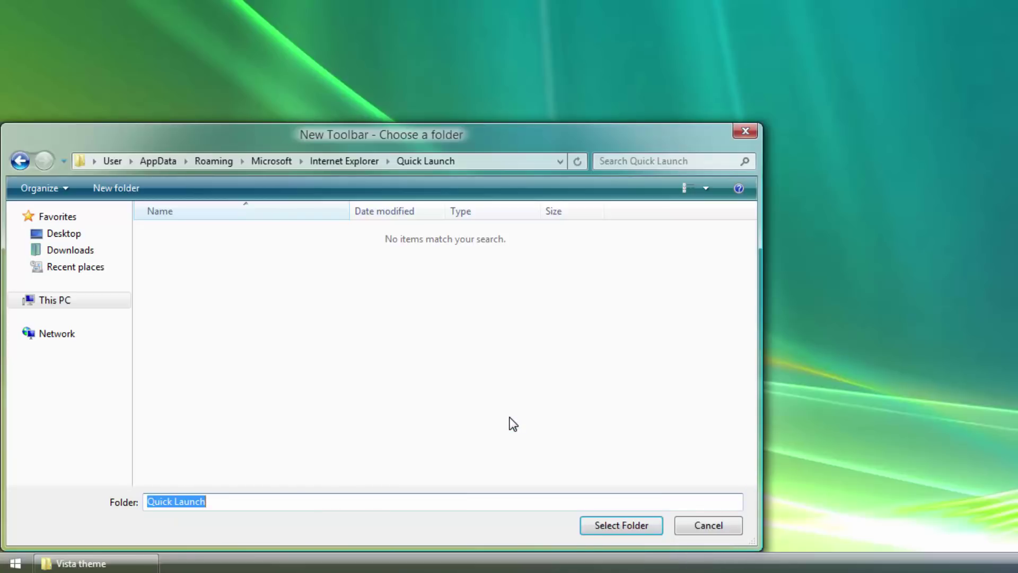
left_click(599, 520)
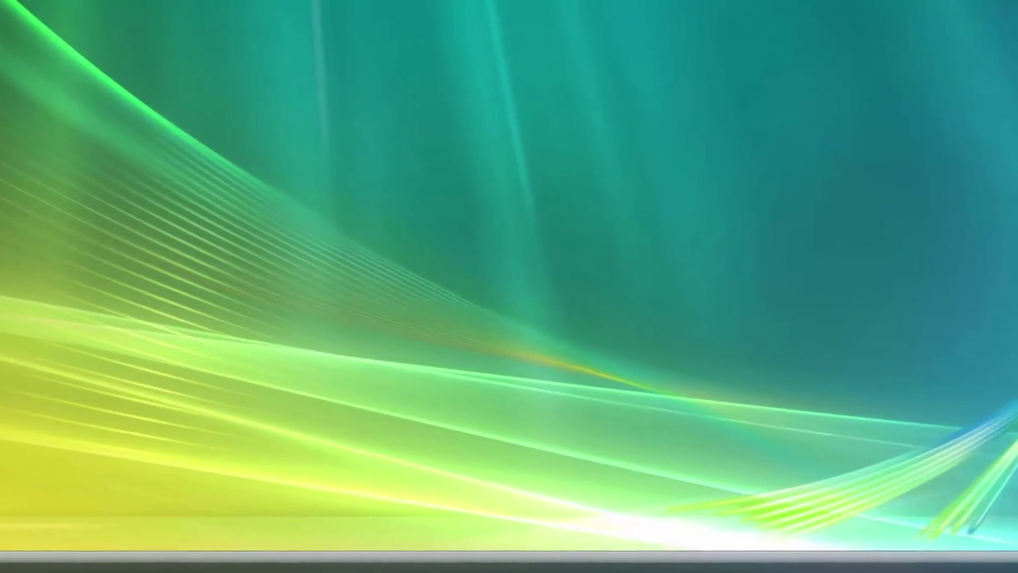
Step: Unlock the taskbar and hide the Quick Launch toolbar's text labels and title
right_click(840, 561)
left_click(898, 389)
right_click(817, 544)
right_click(858, 559)
left_click(918, 377)
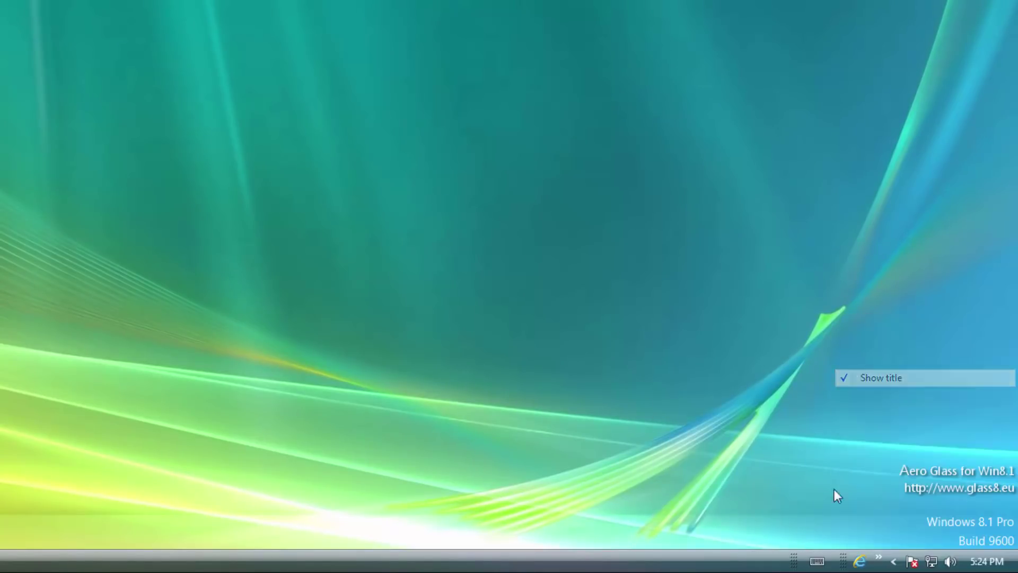
Step: Move the Quick Launch toolbar next to the Start button, ahead of the task buttons, and lock the taskbar
left_click_drag(844, 559, 101, 544)
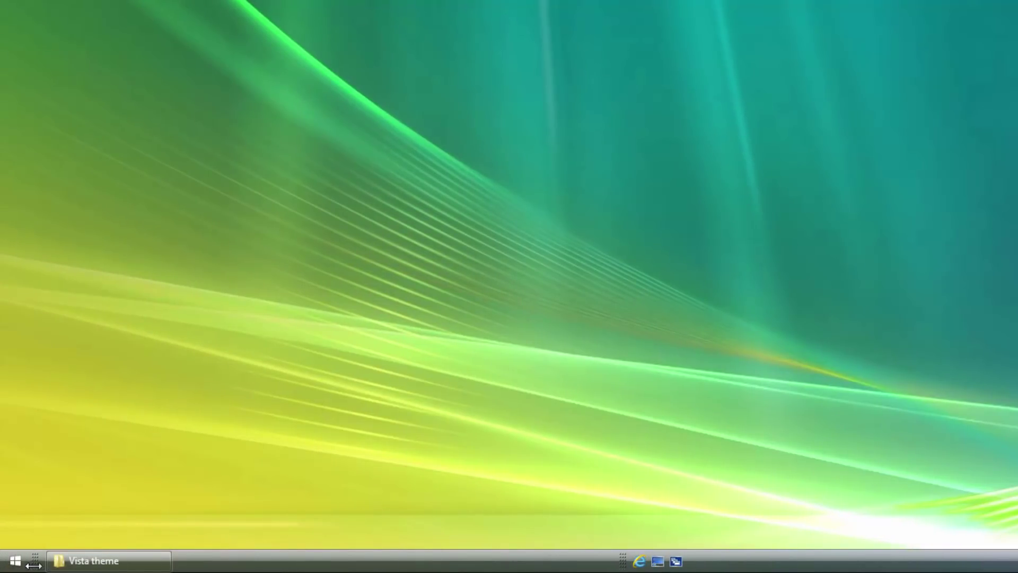
left_click_drag(638, 553, 109, 557)
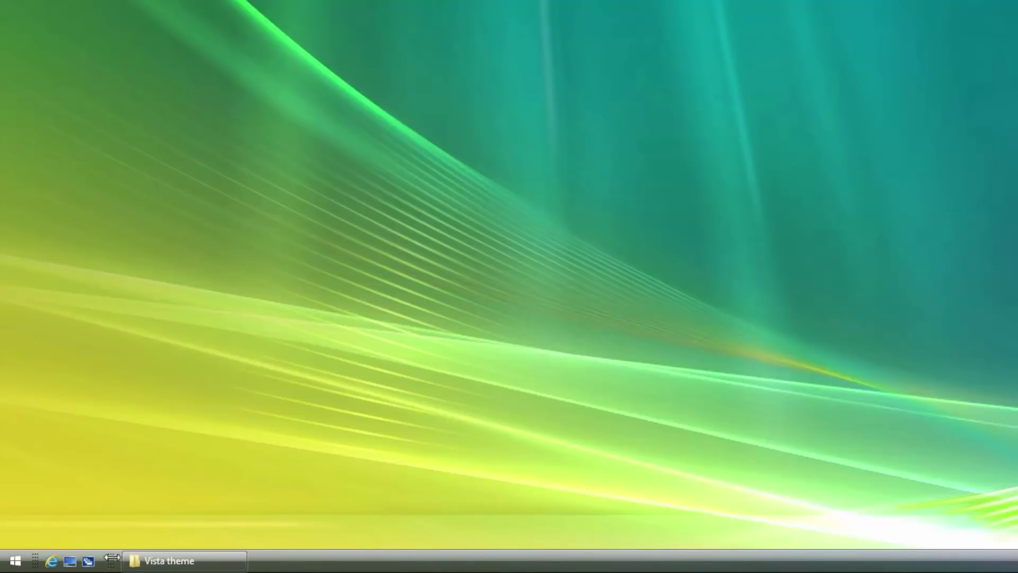
right_click(430, 557)
left_click(456, 522)
Step: Restore the "Vista theme" folder window and go to the pack's "Classic shell Vista skin & orb" folder
left_click(169, 560)
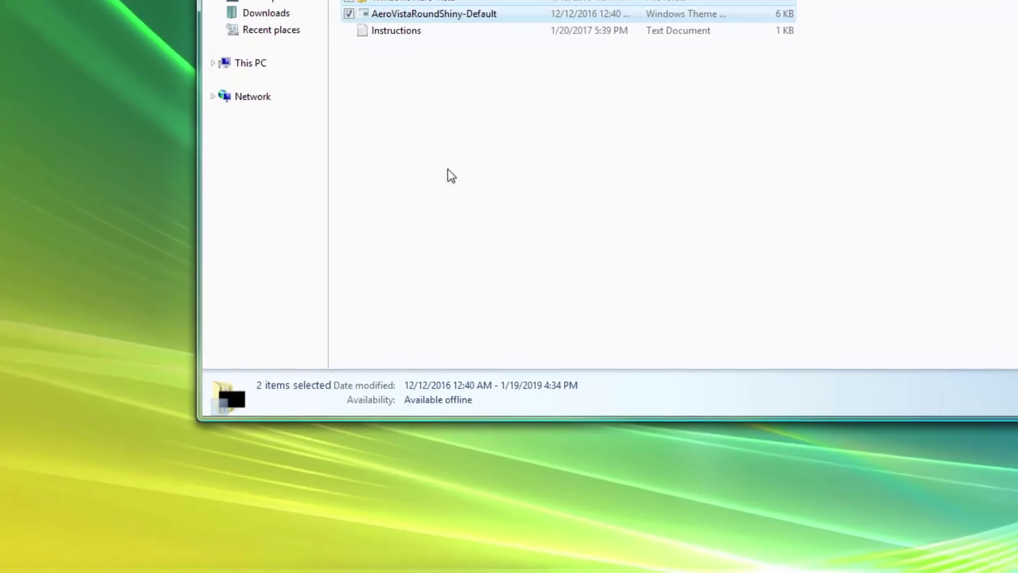
left_click(594, 70)
left_click(257, 51)
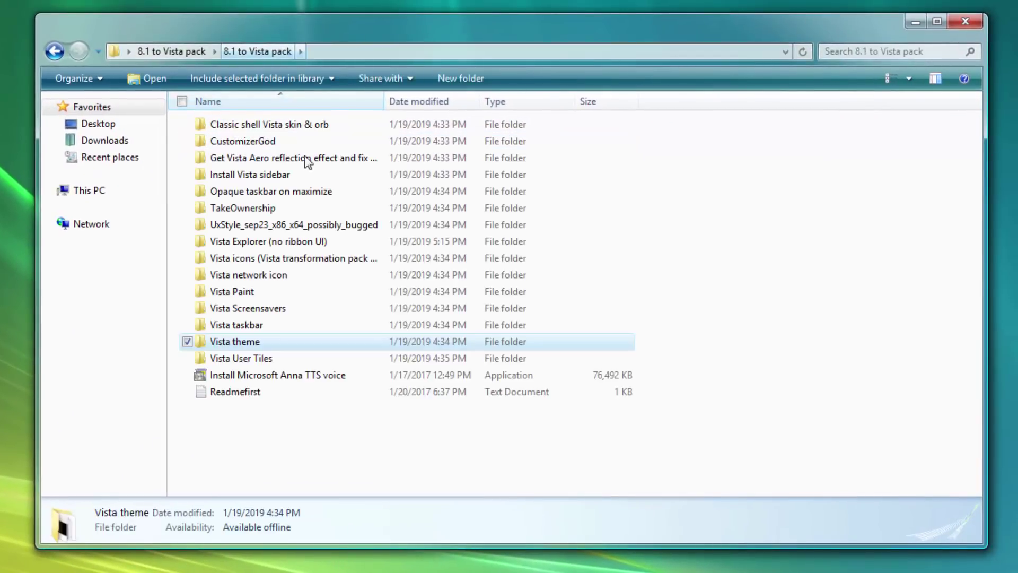
double_click(309, 126)
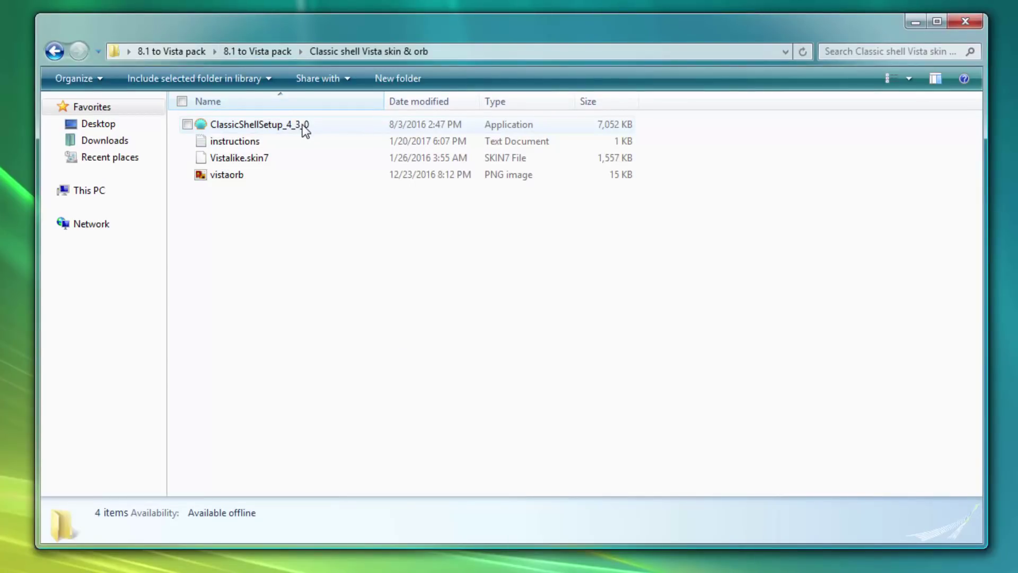
Step: Install Classic Shell from ClassicShellSetup_4_3_0, accepting the licence, keeping the default features and skipping the Readme file
double_click(257, 123)
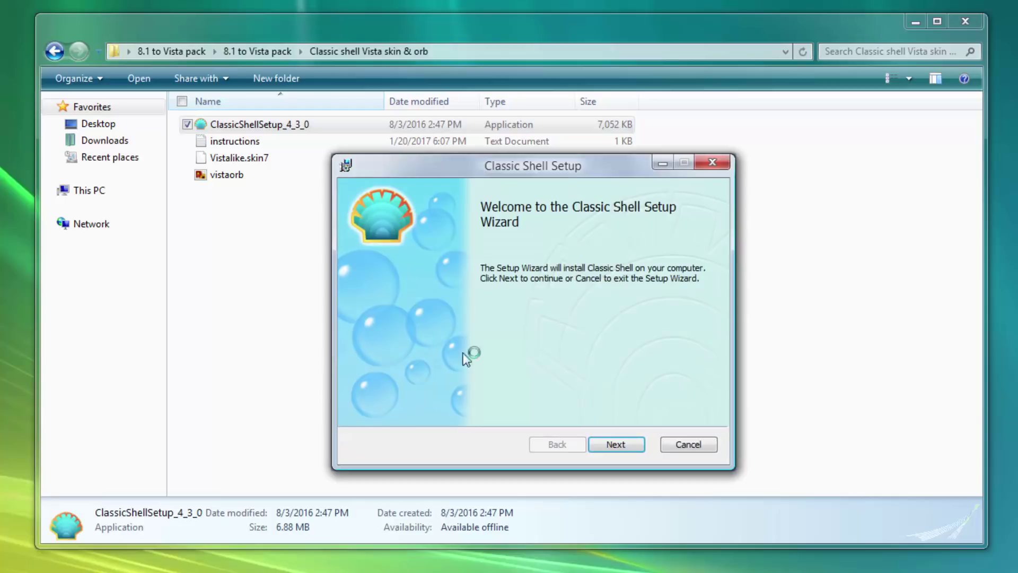
left_click(591, 444)
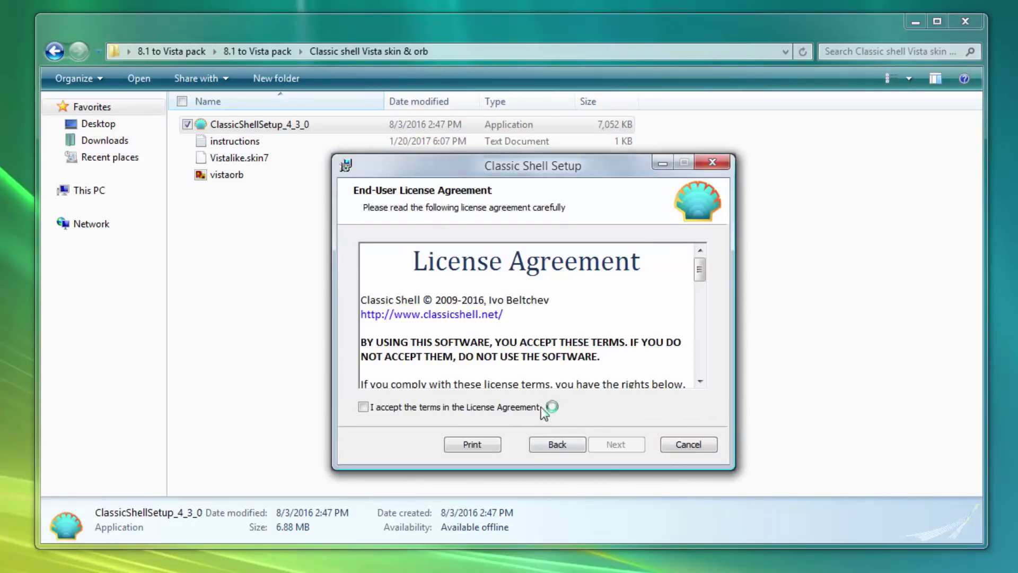
left_click(517, 407)
left_click(610, 444)
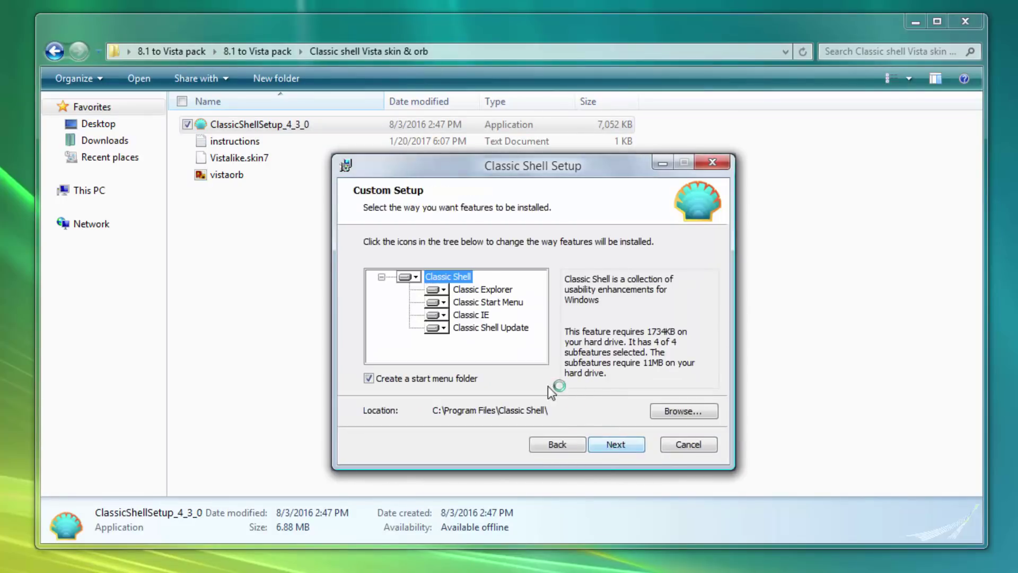
left_click(637, 447)
left_click(632, 454)
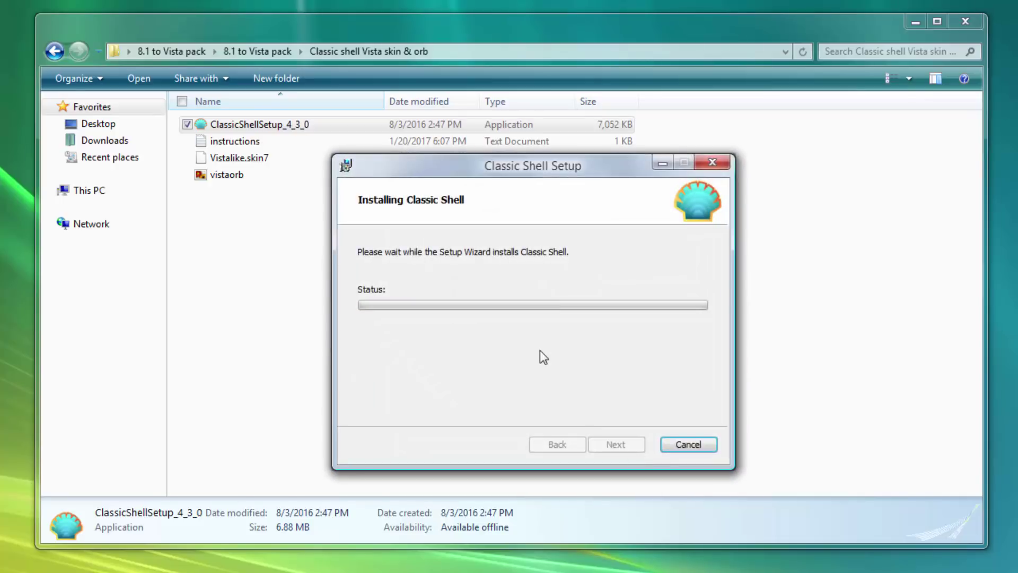
left_click(559, 417)
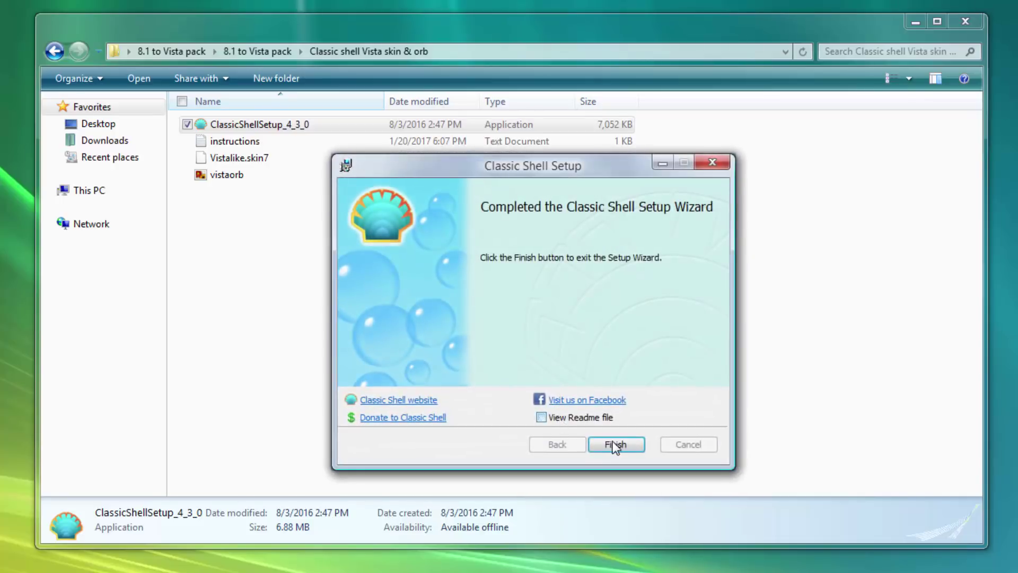
left_click(614, 444)
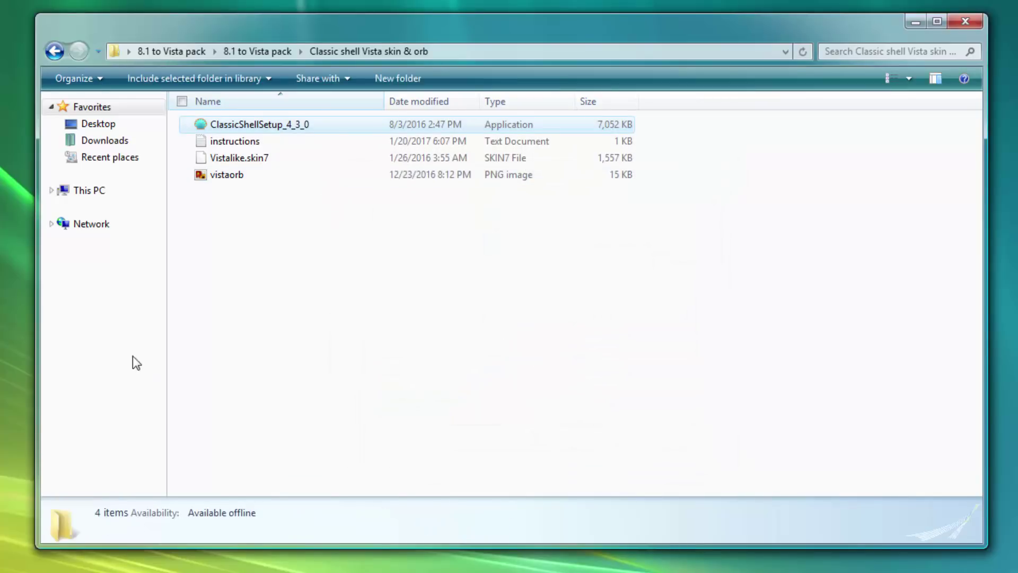
Step: Copy Vistalike.skin7 into C:\Program Files\Classic Shell\Skins and close the folder window
left_click(268, 159)
right_click(268, 159)
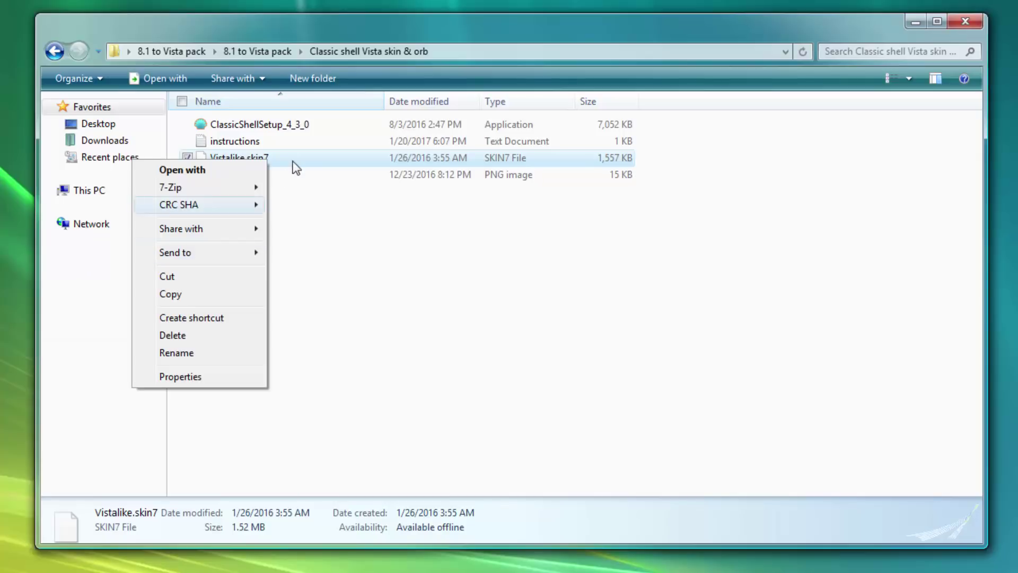
left_click(192, 291)
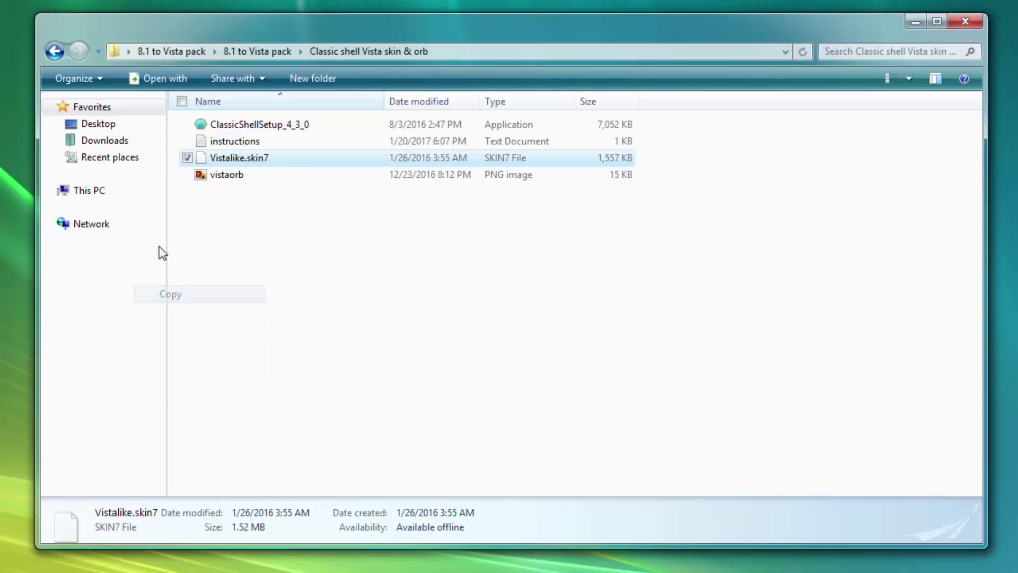
left_click(89, 190)
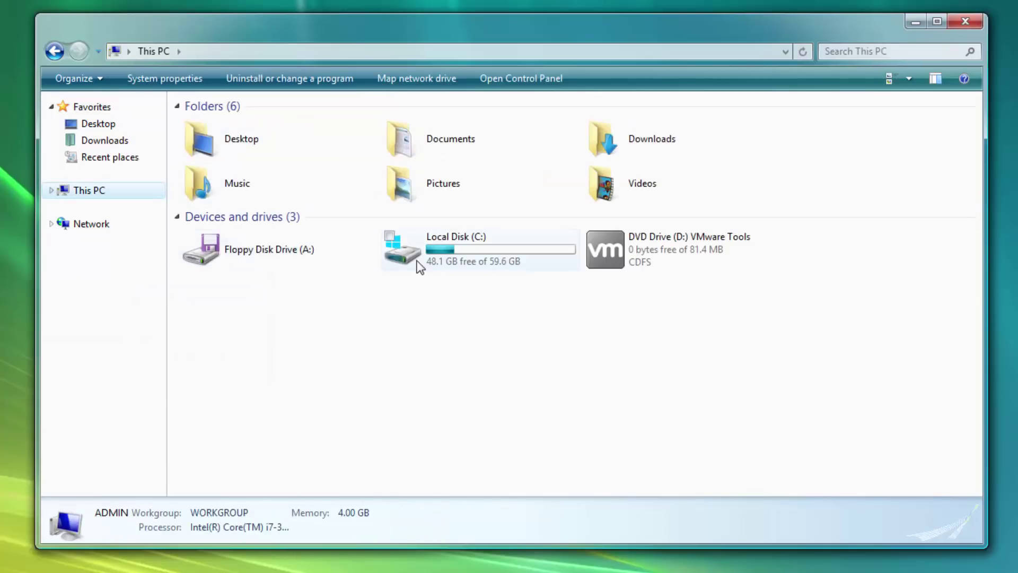
double_click(441, 256)
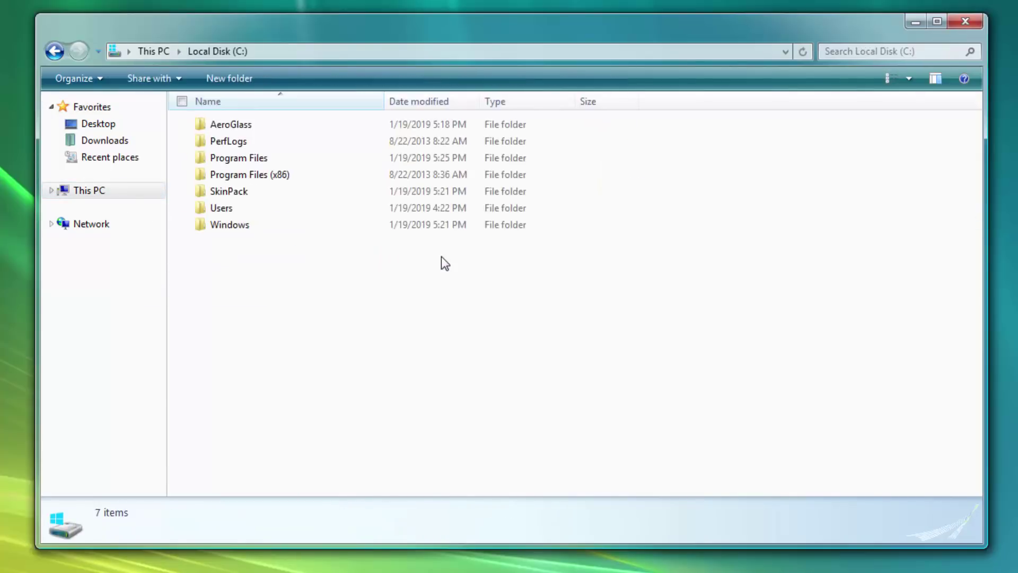
double_click(253, 158)
double_click(251, 141)
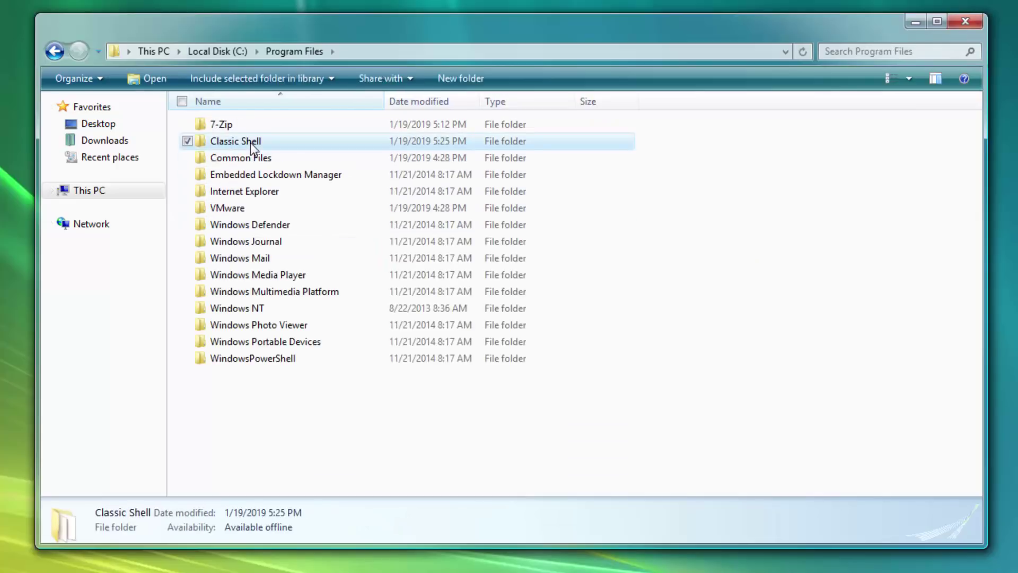
double_click(211, 126)
right_click(327, 395)
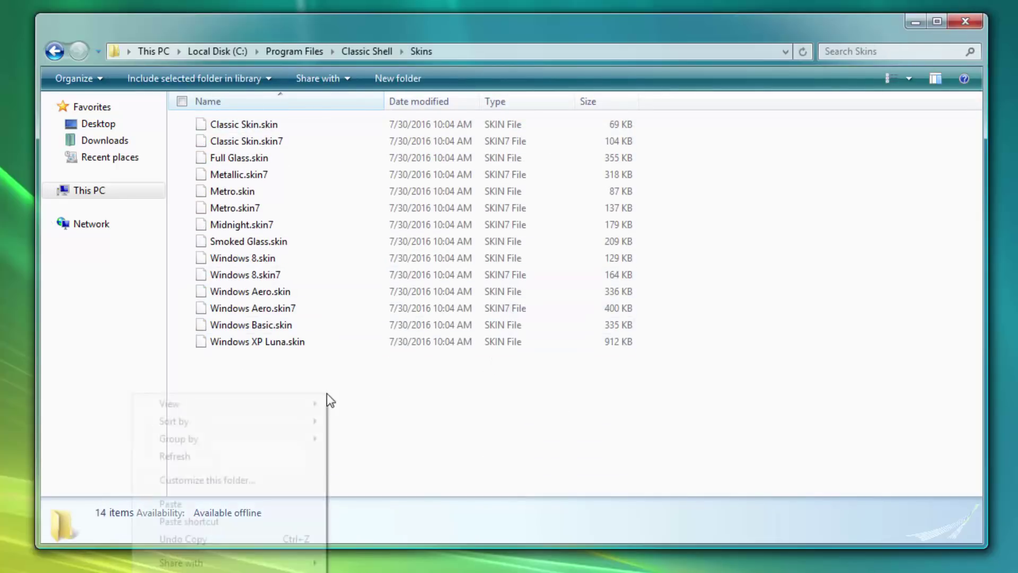
left_click(257, 505)
left_click(357, 435)
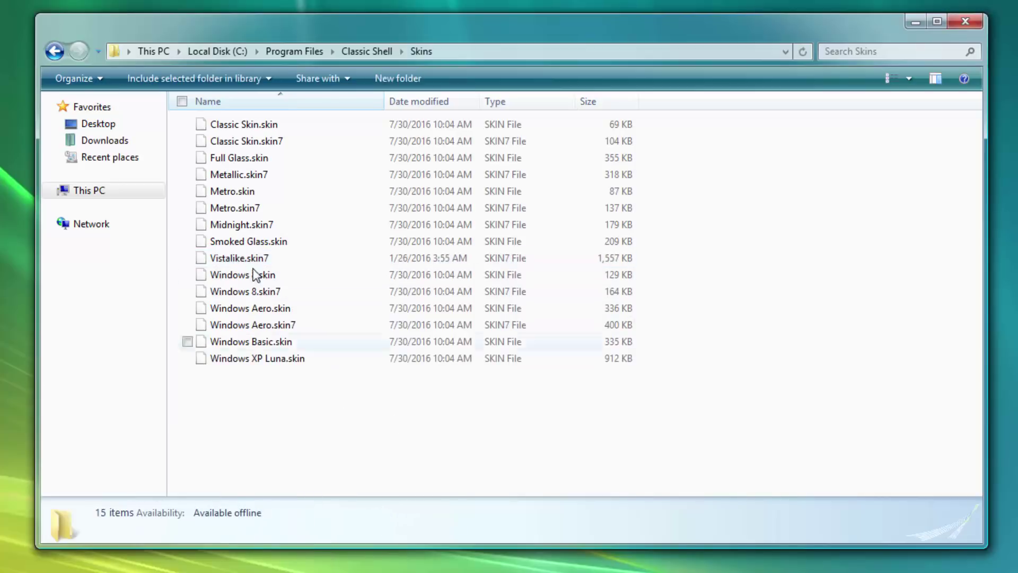
left_click(966, 22)
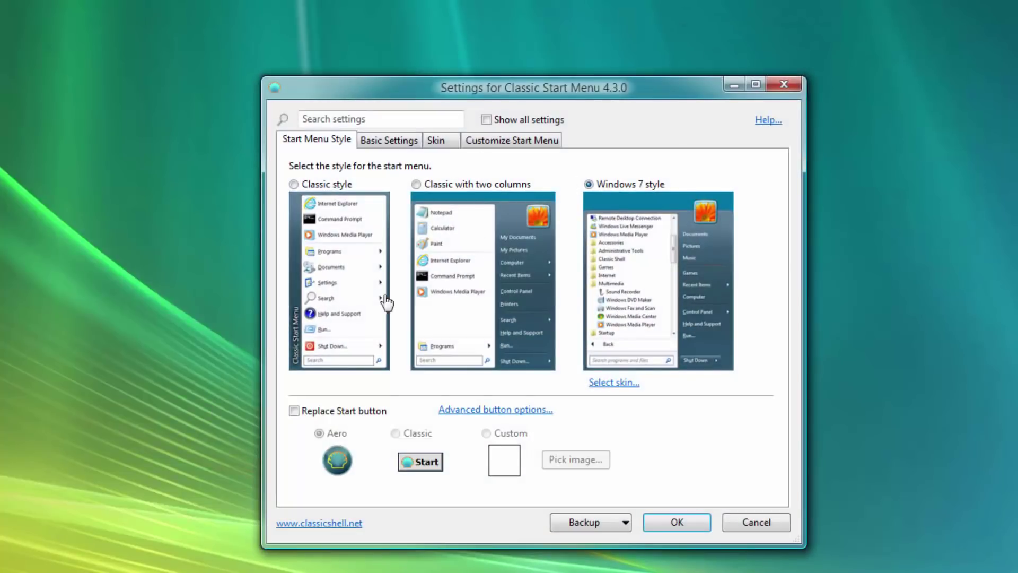
Step: Replace the Start button with the custom vistaorb image from the pack's "Classic shell Vista skin & orb" folder and check the Start menu
left_click(337, 412)
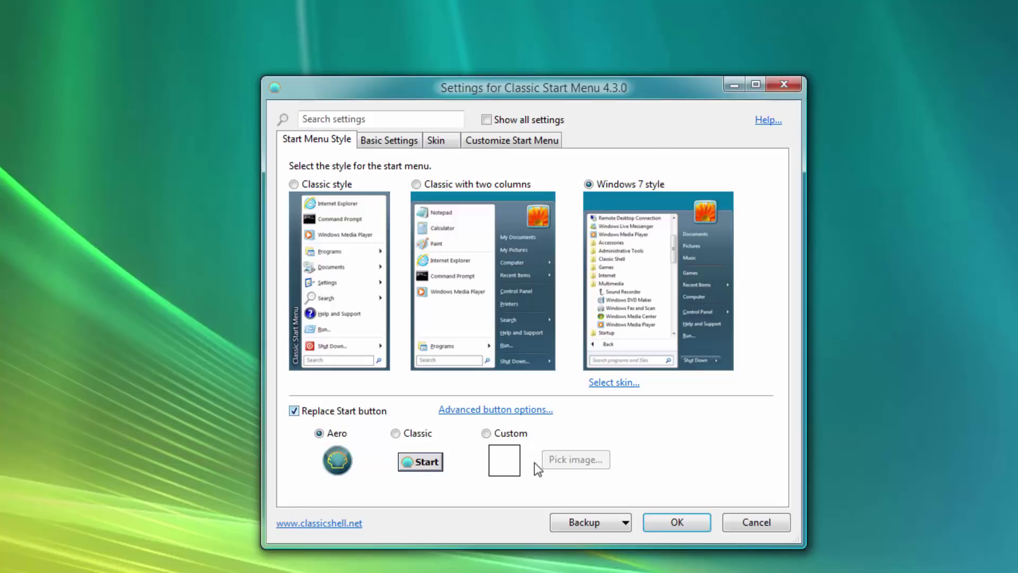
left_click(507, 435)
left_click(578, 460)
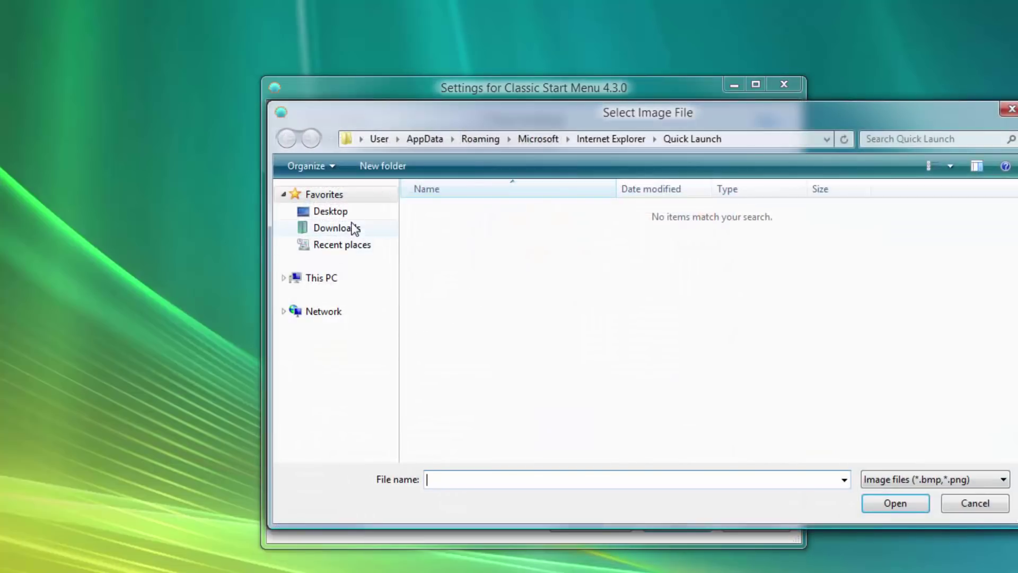
left_click(342, 212)
double_click(684, 257)
double_click(499, 217)
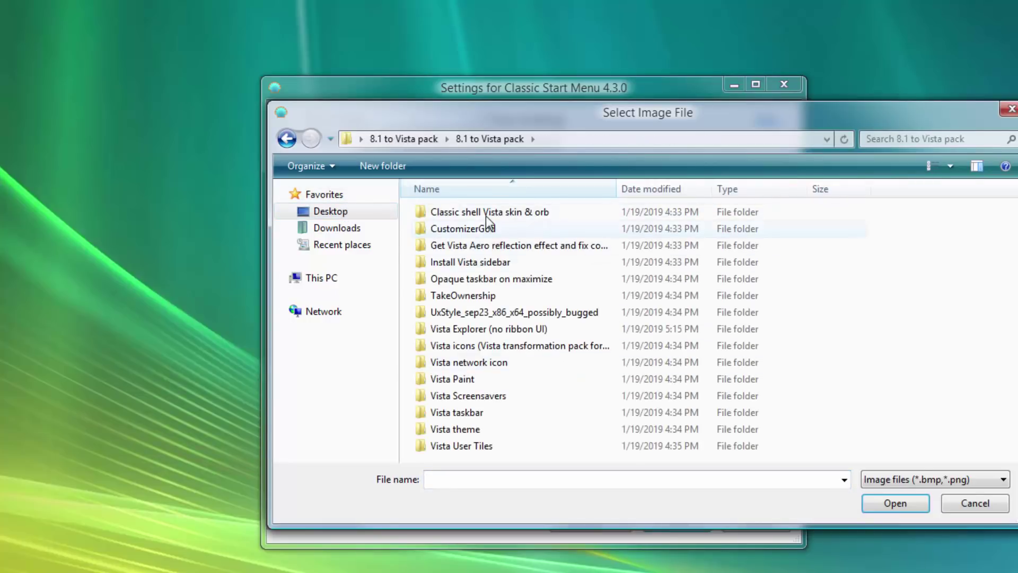
double_click(486, 215)
double_click(463, 243)
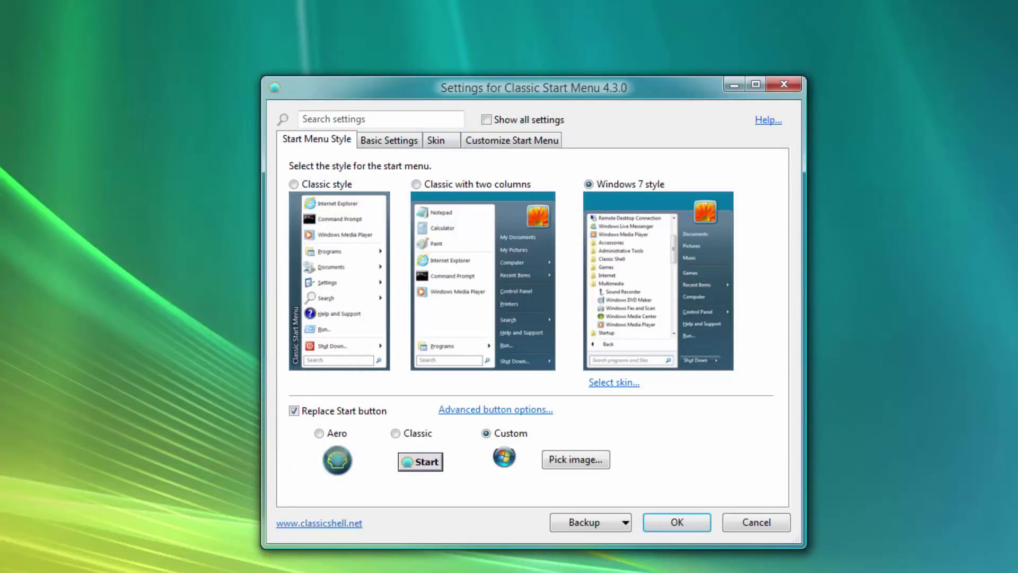
key("super")
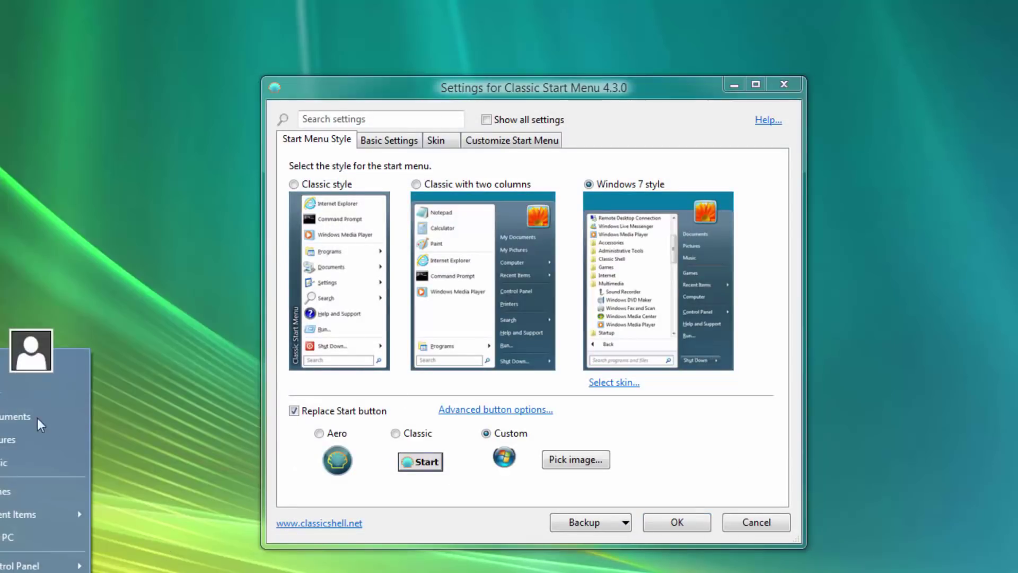
left_click(57, 248)
Step: Show all Classic Start Menu settings and set the skin to Vistalike
left_click(434, 141)
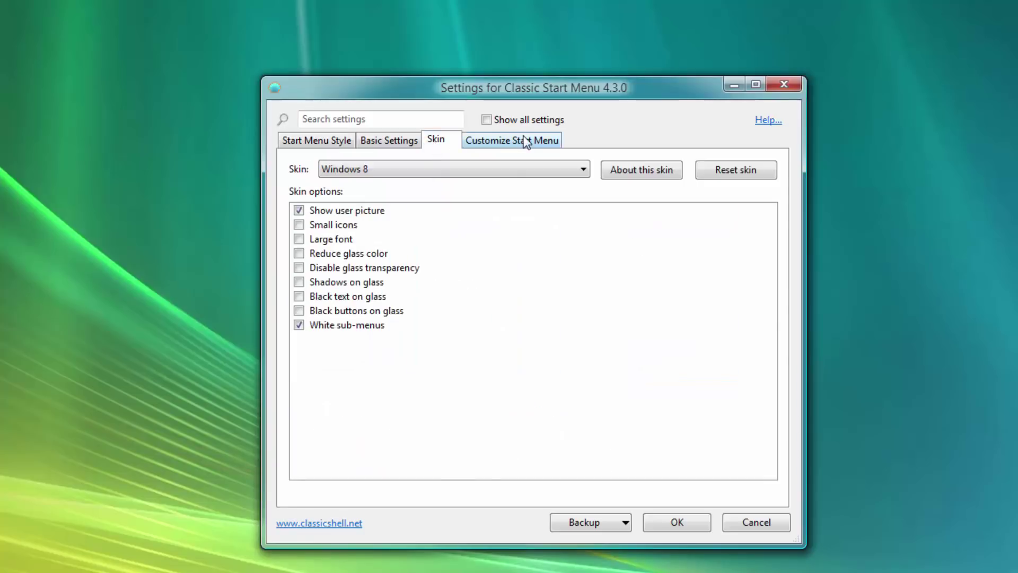
left_click(525, 140)
left_click(435, 141)
left_click(521, 121)
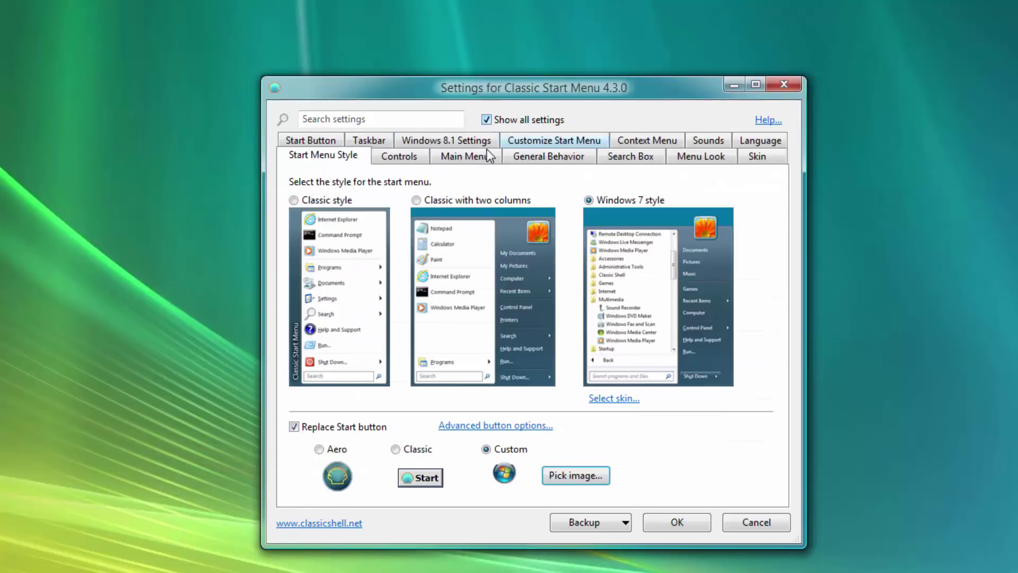
left_click(767, 147)
left_click(755, 153)
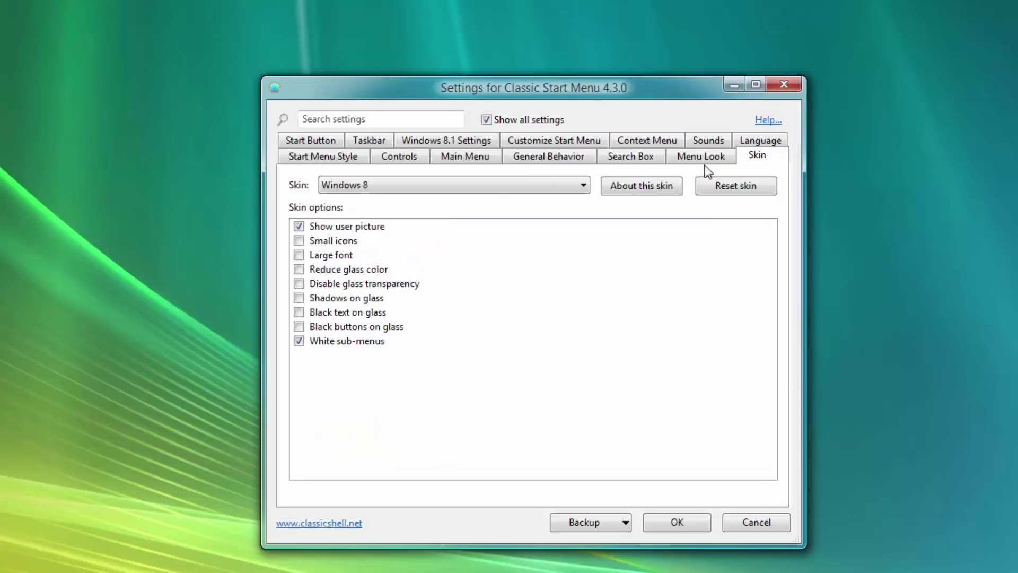
left_click(472, 186)
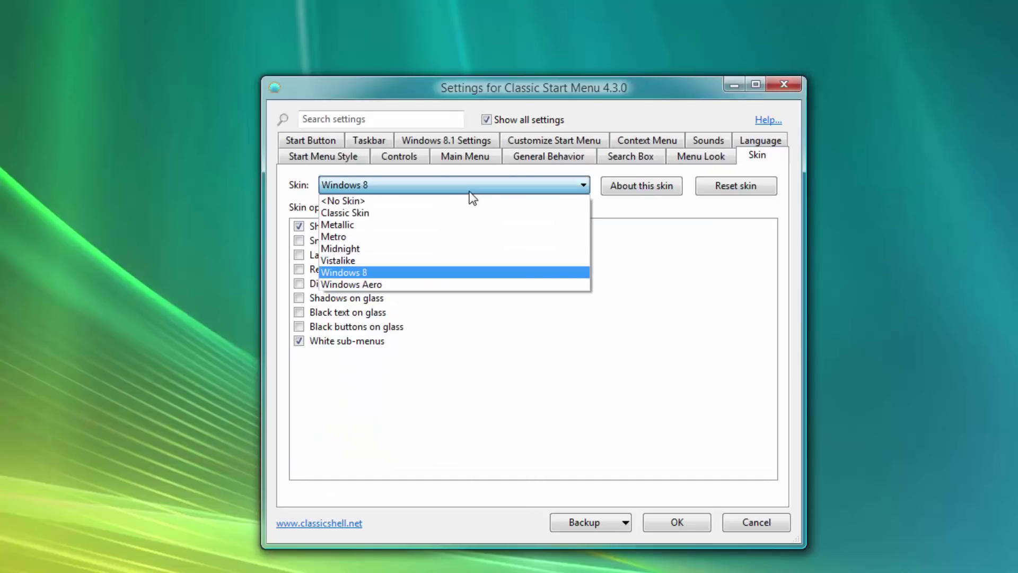
left_click(360, 261)
Step: Preview the Start menu with the Vistalike skin and enable the skin's Red shutdown button option
left_click(0, 572)
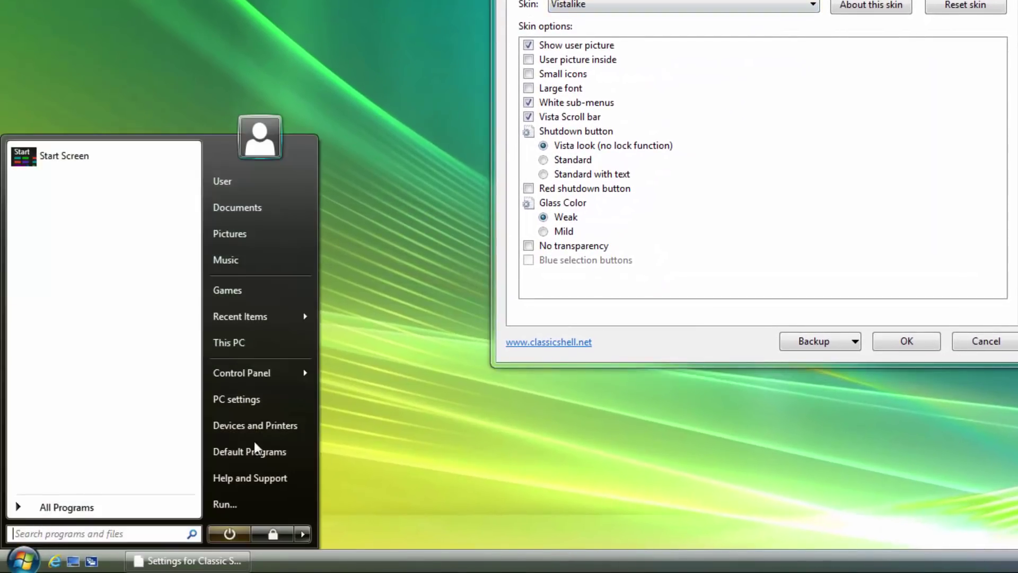
left_click(353, 55)
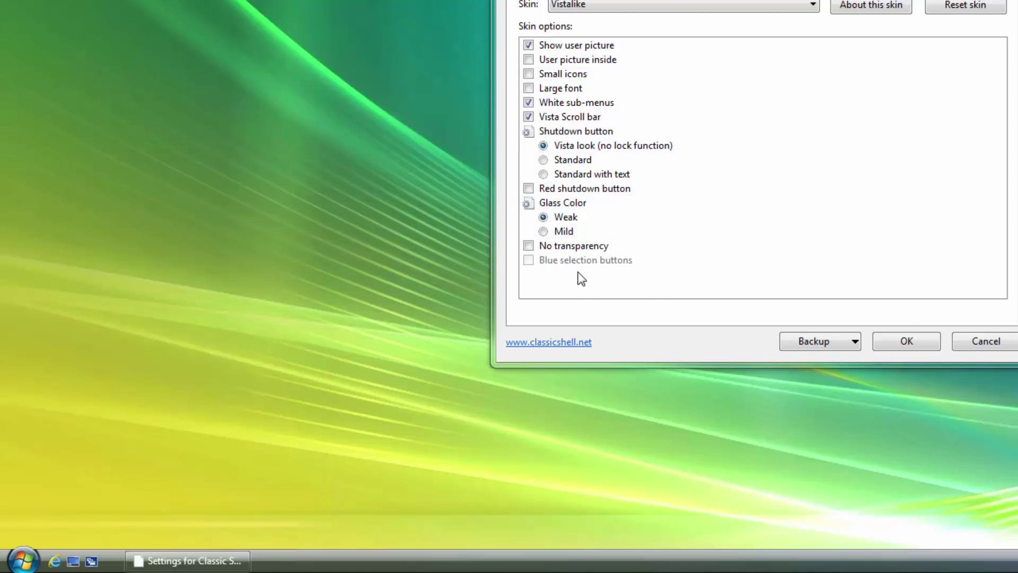
left_click(581, 189)
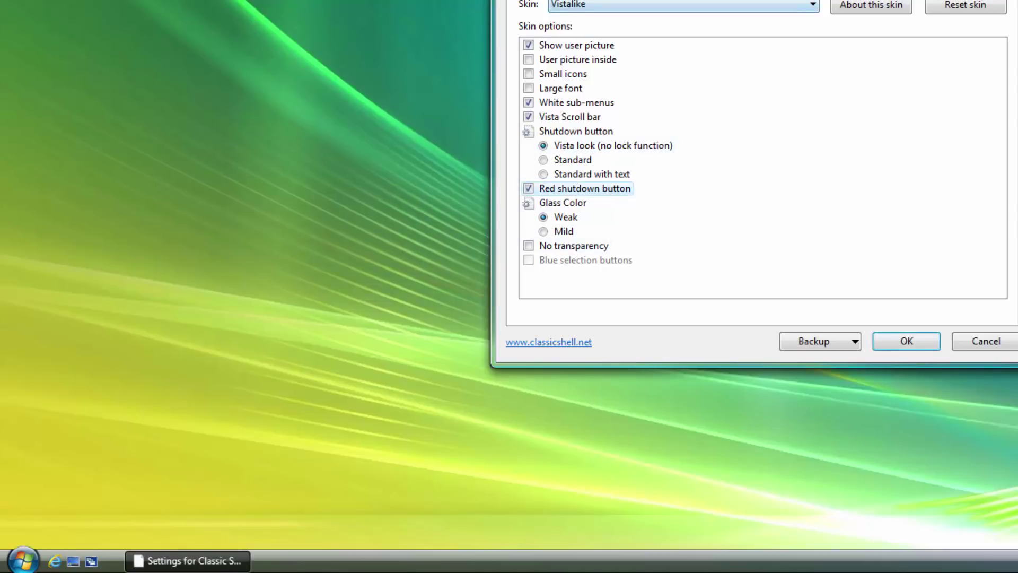
Step: Customize the Start menu items so that Control Panel is displayed as a link
left_click(844, 22)
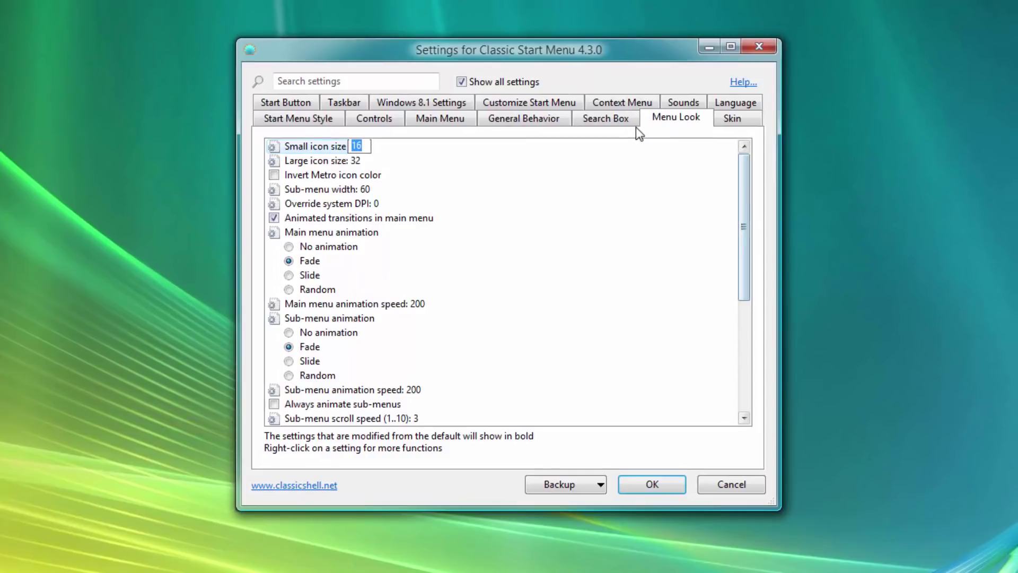
left_click(551, 103)
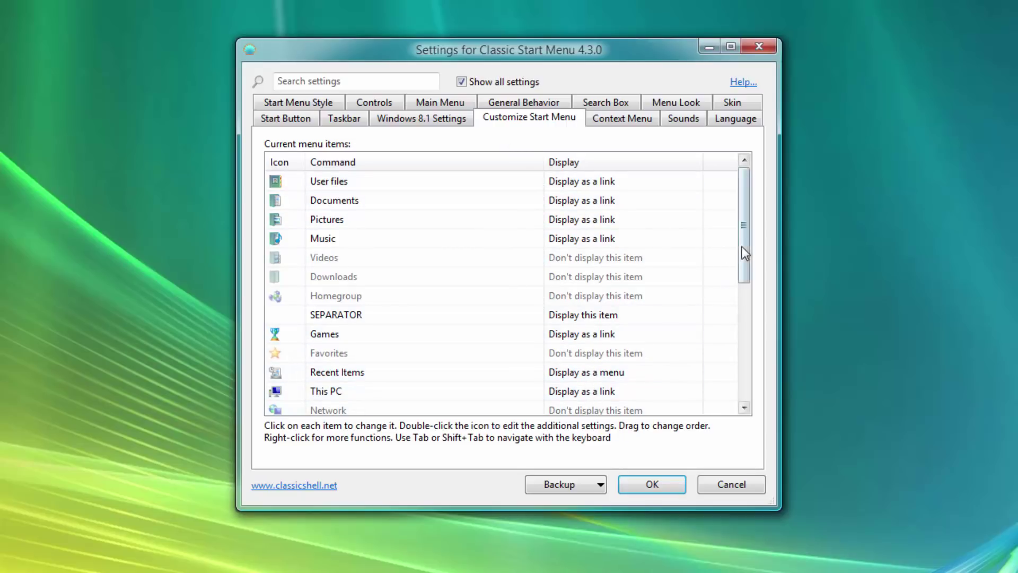
left_click_drag(741, 266, 739, 349)
left_click(607, 276)
left_click(606, 276)
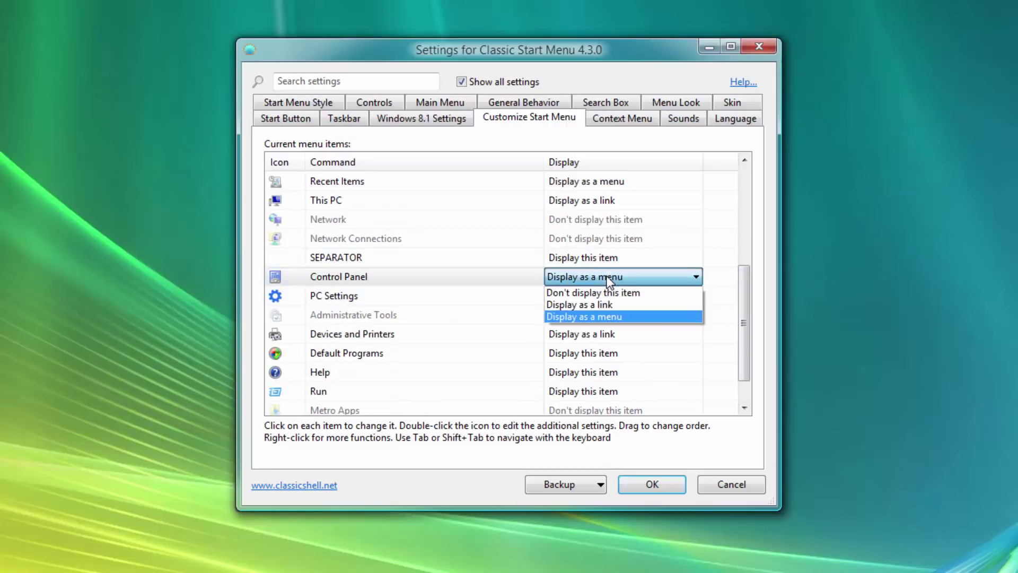
left_click(586, 304)
left_click_drag(739, 322, 752, 231)
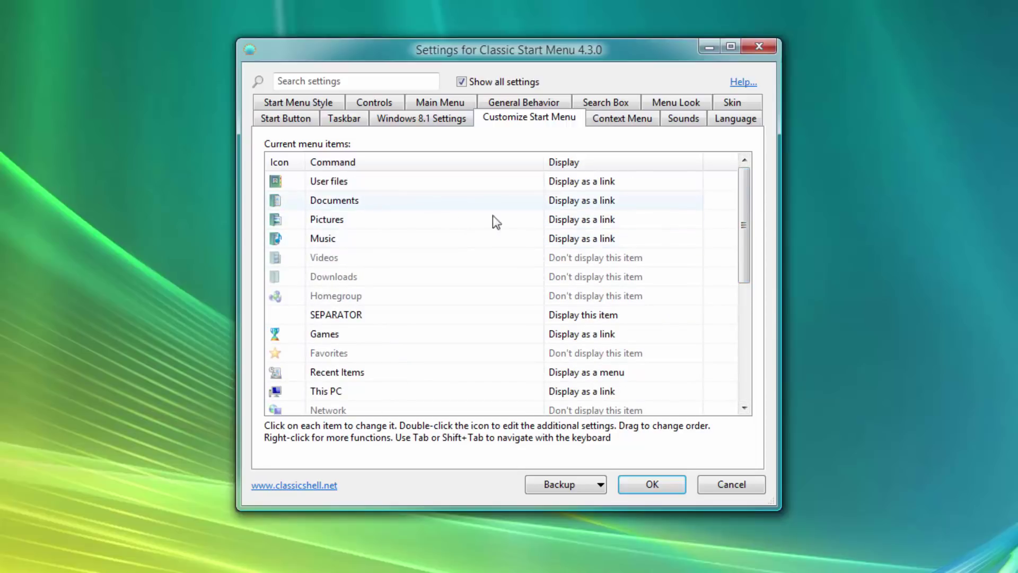
Step: Open the Documents folder and turn off Show status bar in the Classic Explorer settings
key("super")
left_click(31, 354)
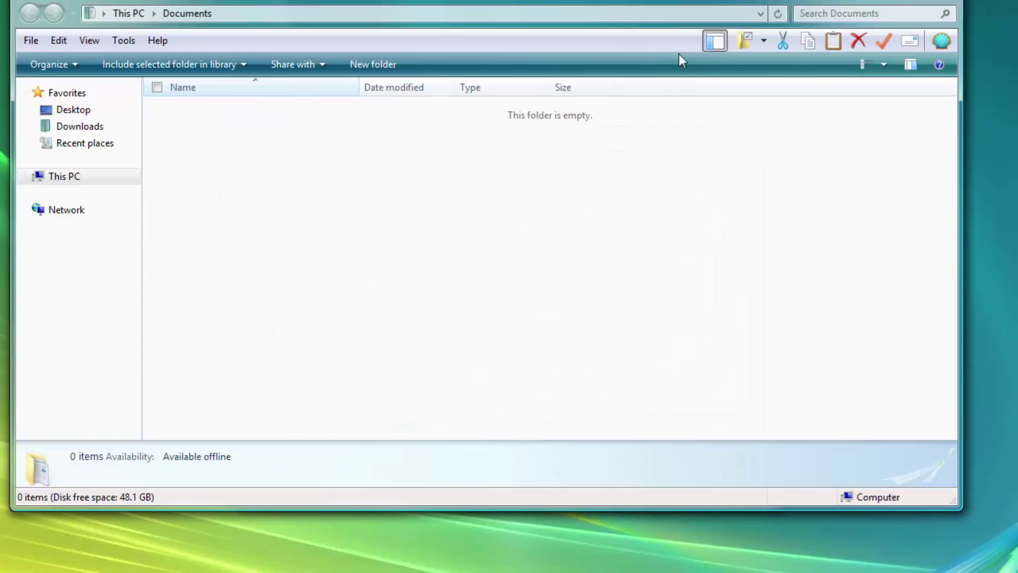
left_click(941, 41)
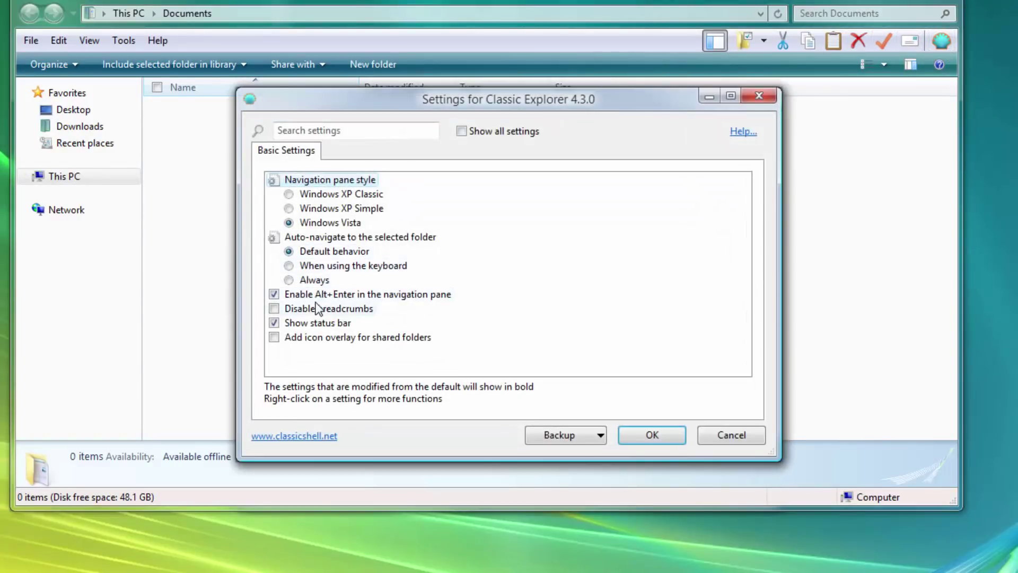
left_click_drag(476, 116, 418, 160)
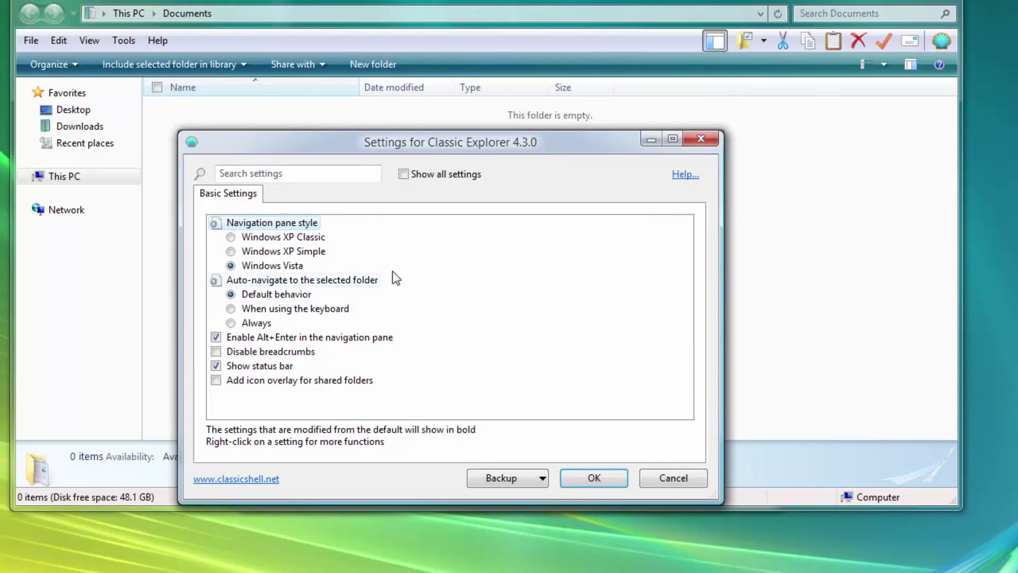
left_click(240, 370)
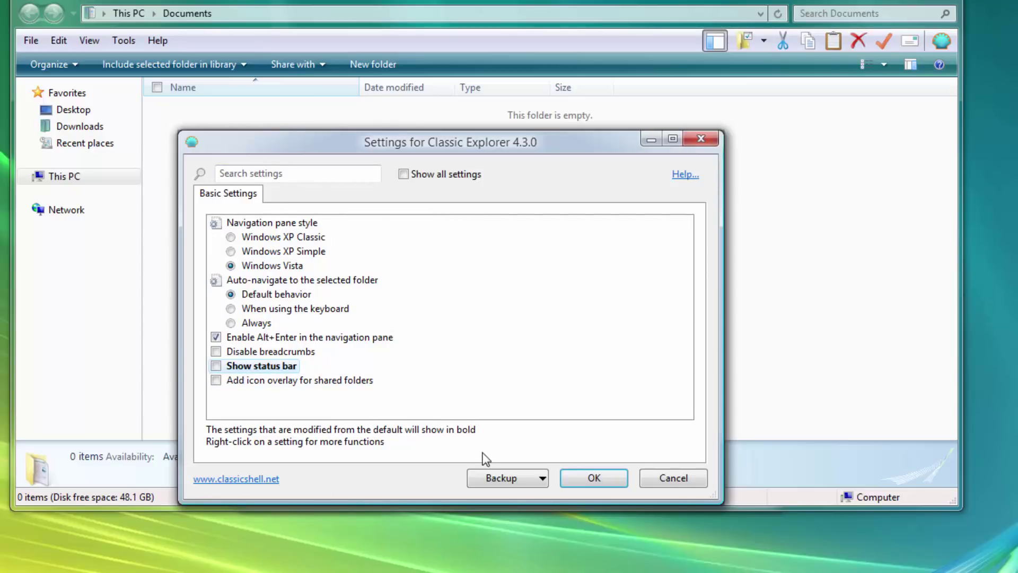
left_click(574, 476)
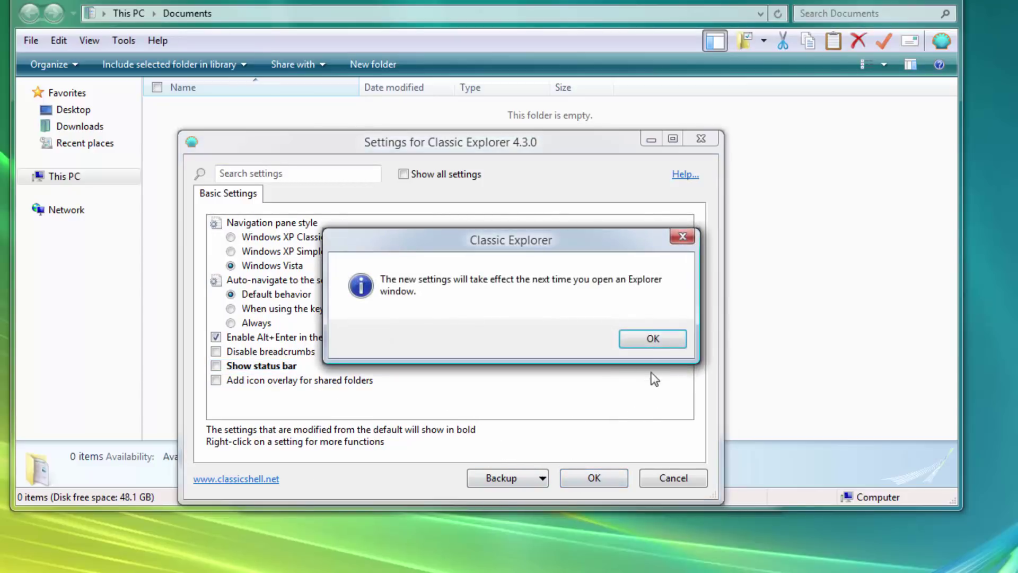
Step: Acknowledge the Classic Explorer settings notice and hide the Classic Explorer Bar in the Documents window
left_click(652, 339)
right_click(493, 33)
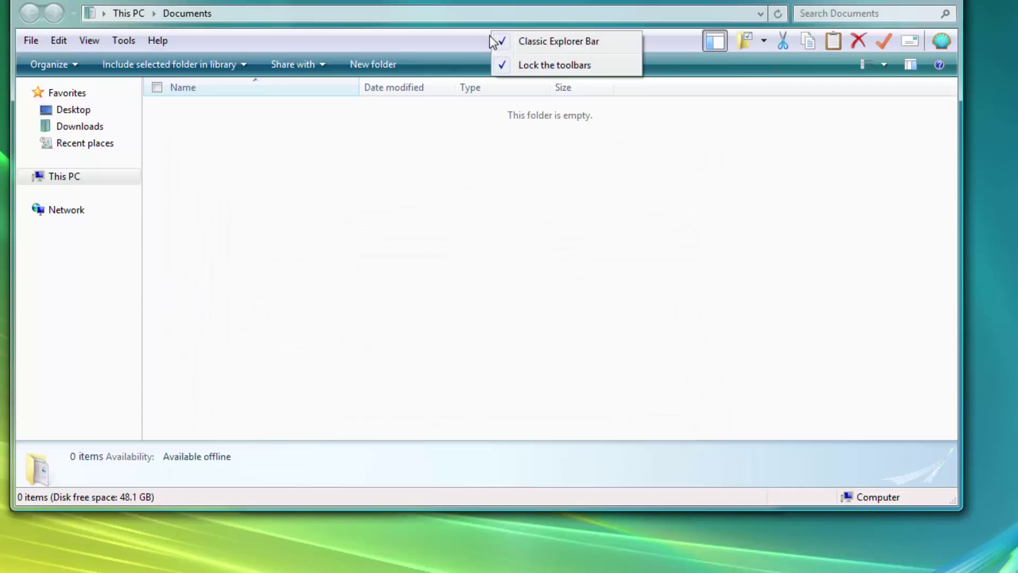
left_click(535, 43)
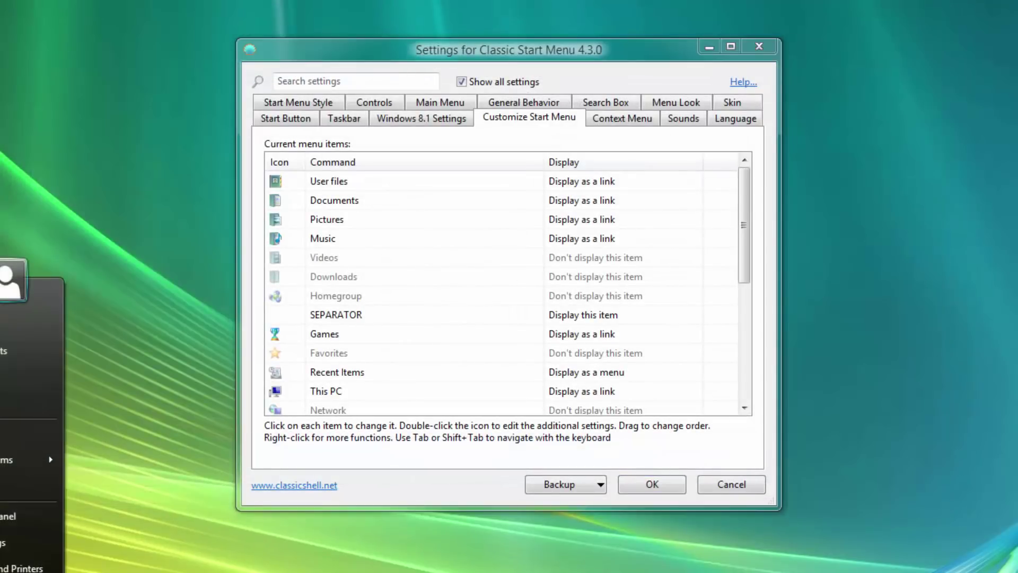
Step: Open This PC and increase the size of the Explorer details pane
left_click(20, 480)
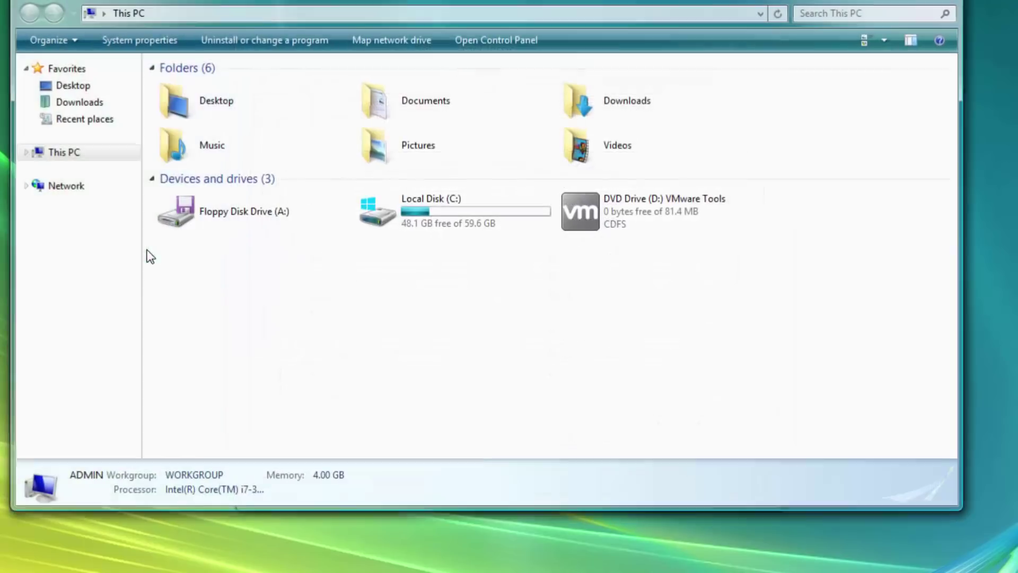
right_click(494, 488)
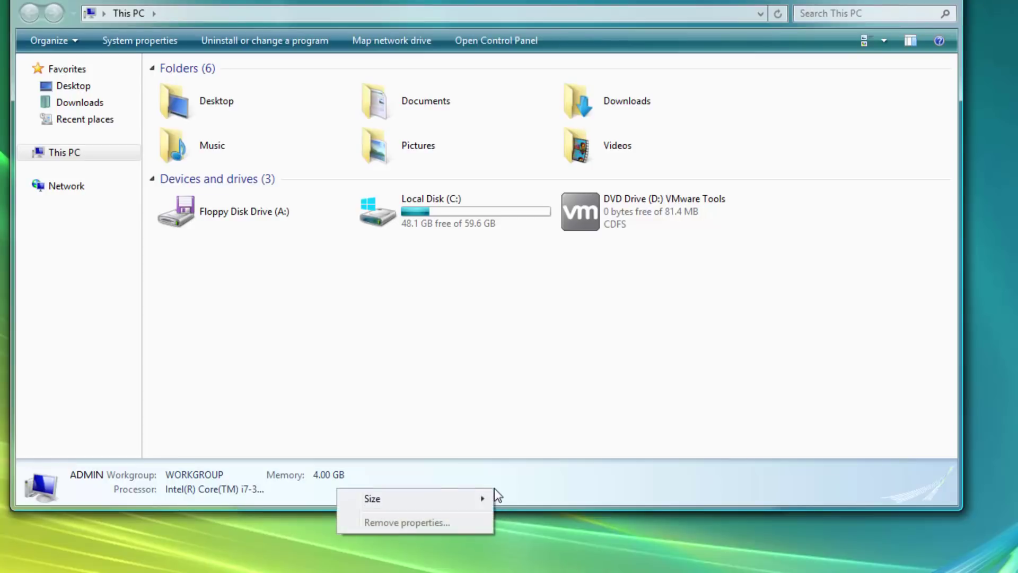
mouse_move(462, 501)
left_click(311, 517)
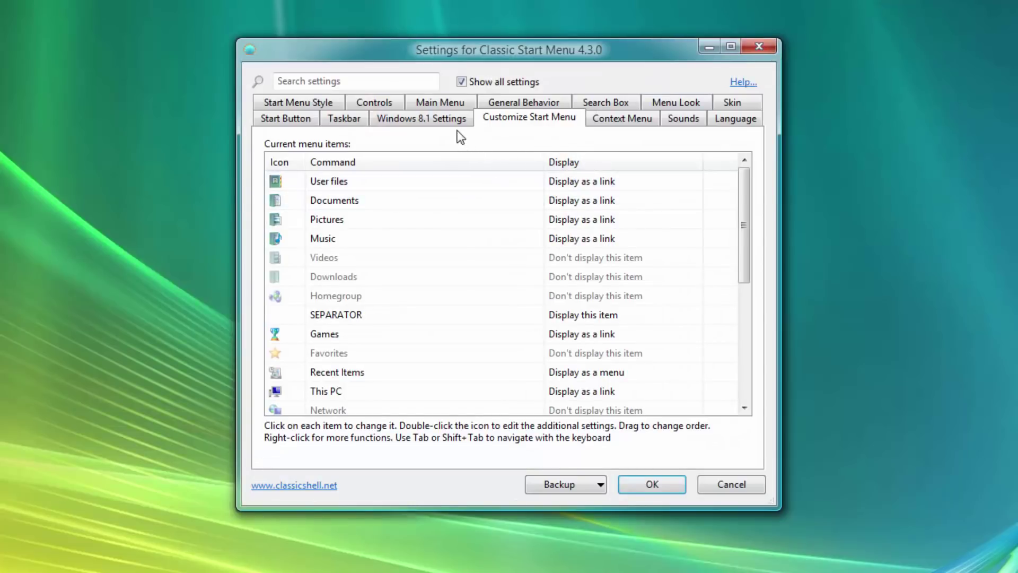
Step: Enable Aero Glass for the Start menu in Classic Start Menu's Menu Look settings
left_click(448, 118)
left_click(339, 118)
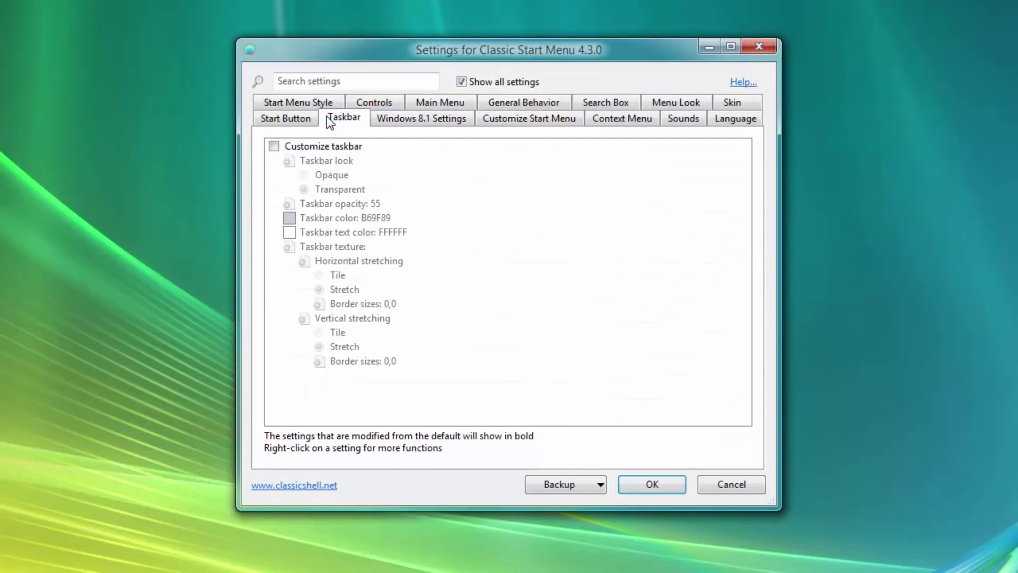
left_click(283, 117)
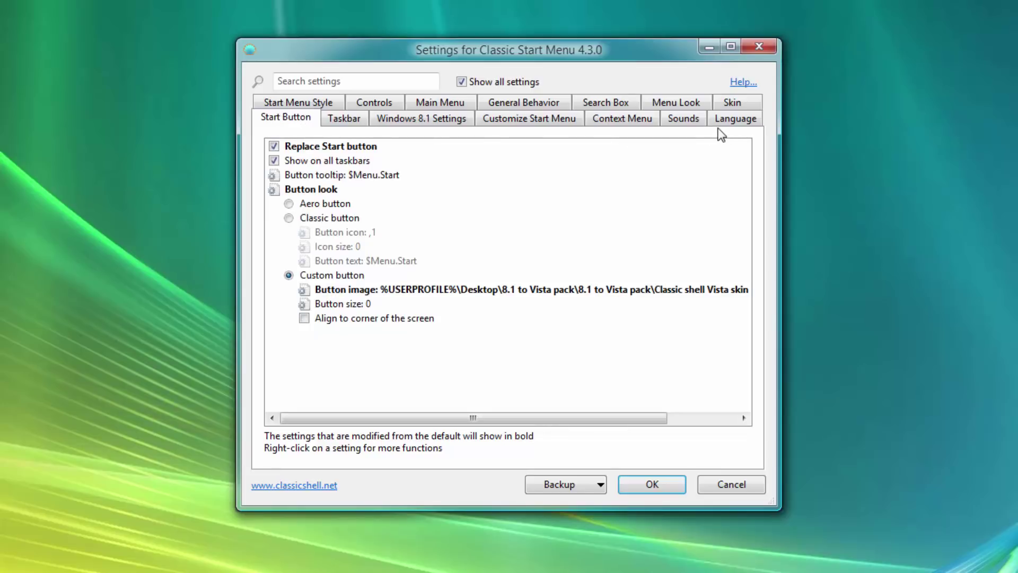
left_click(743, 103)
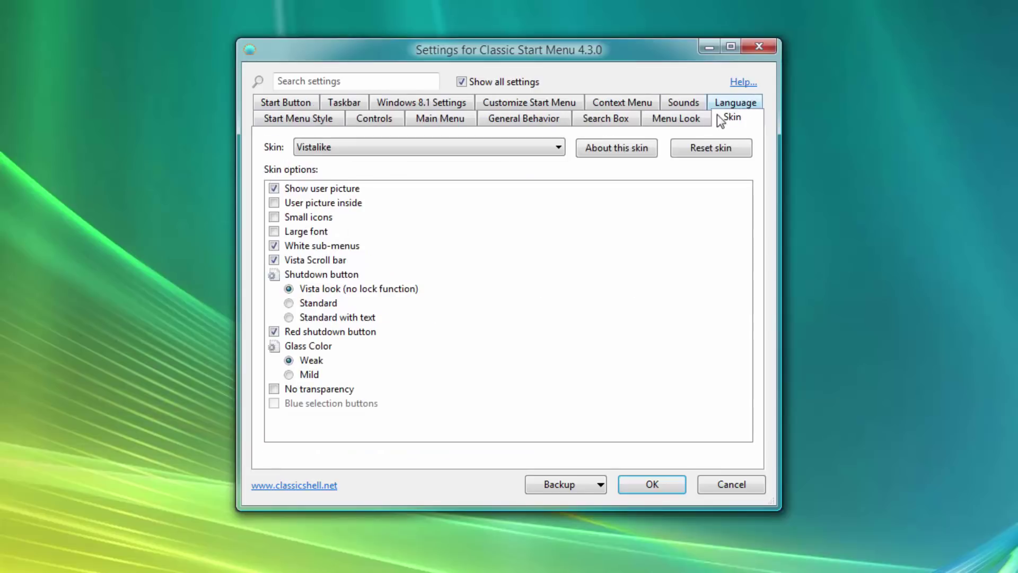
left_click(681, 118)
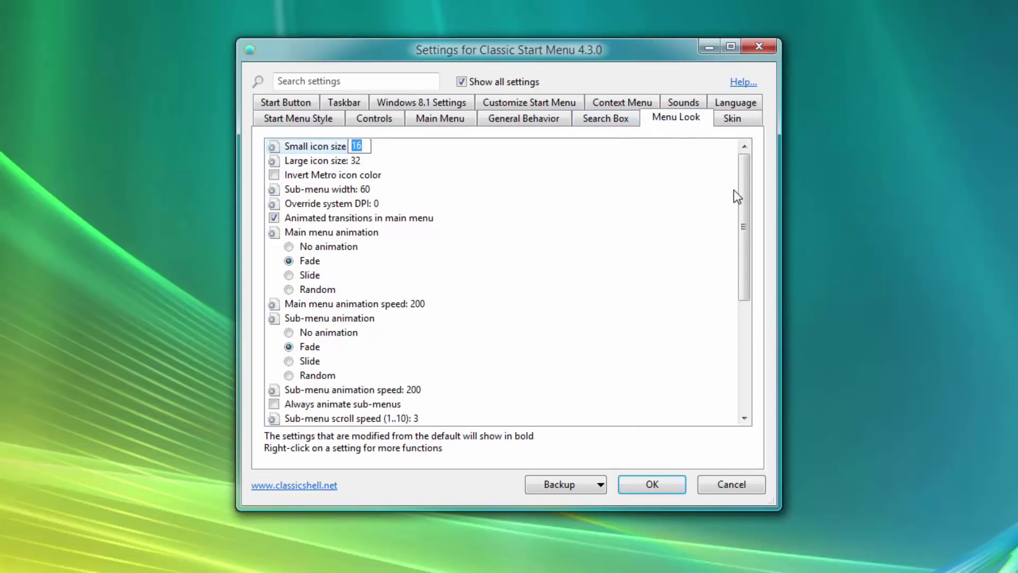
left_click_drag(747, 215, 695, 318)
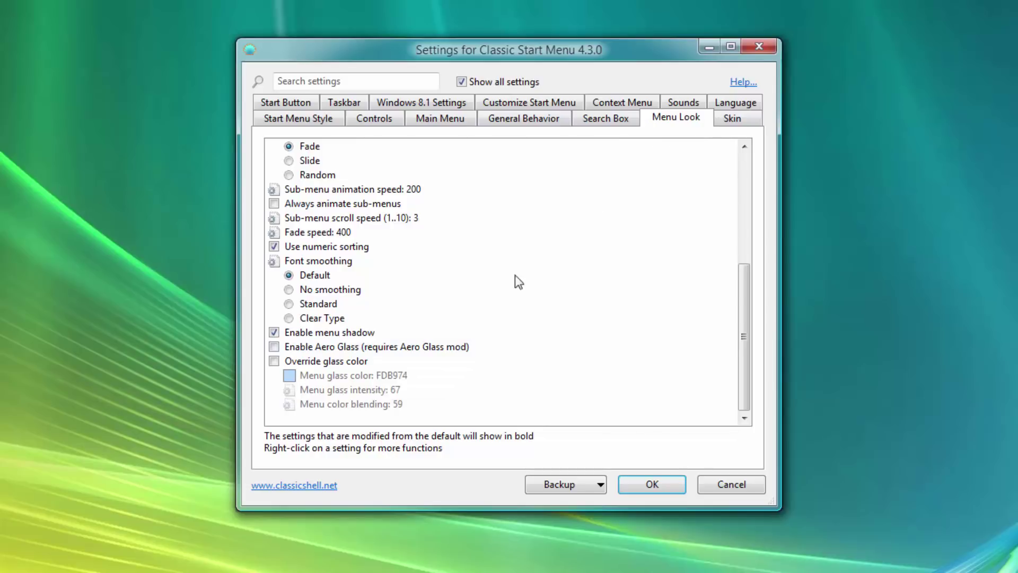
left_click(346, 348)
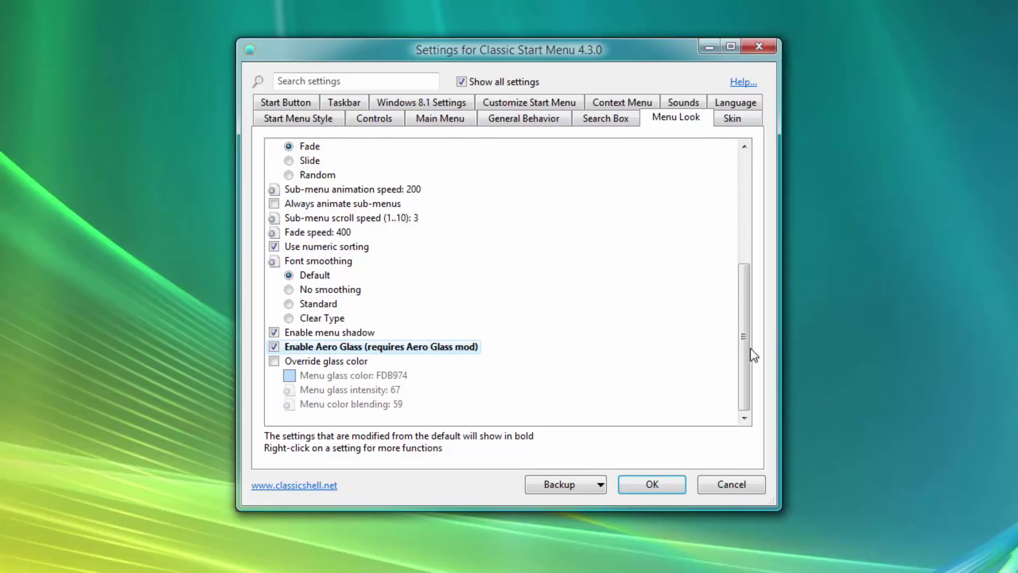
Step: Set the main menu animation to No animation, and both the sub-menu animation speed and the fade speed to 0
left_click_drag(746, 337, 745, 247)
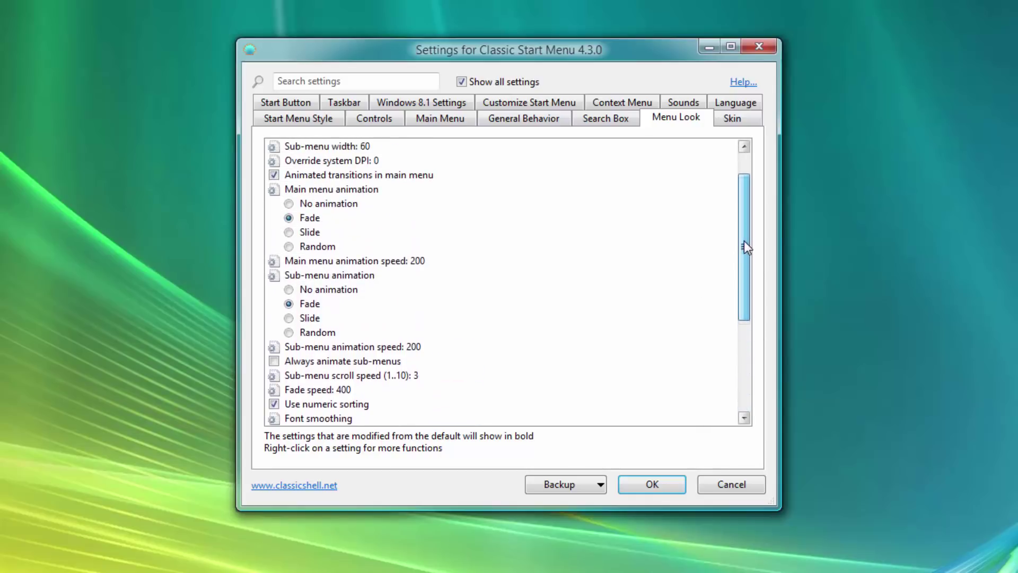
left_click(319, 204)
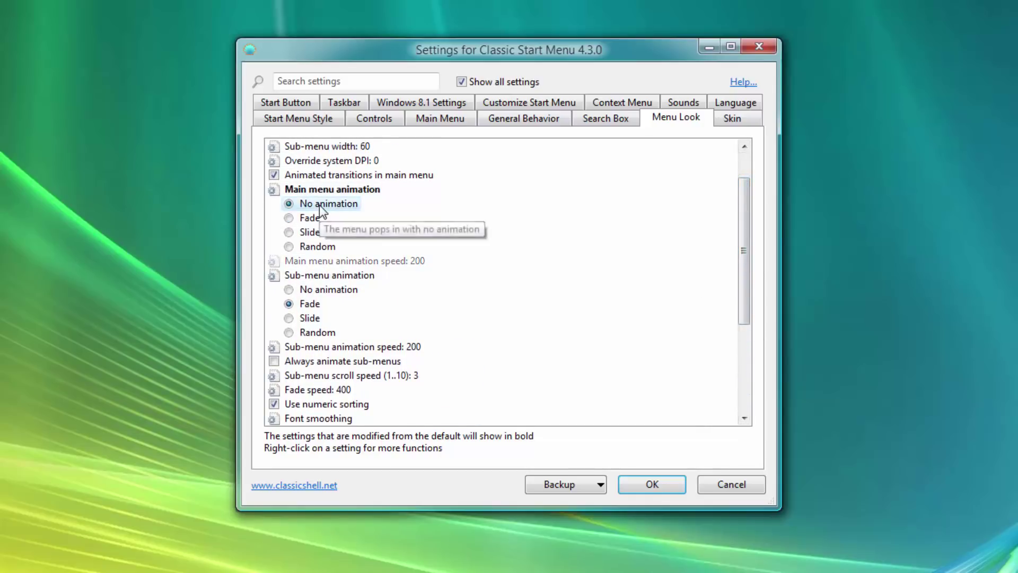
left_click(411, 348)
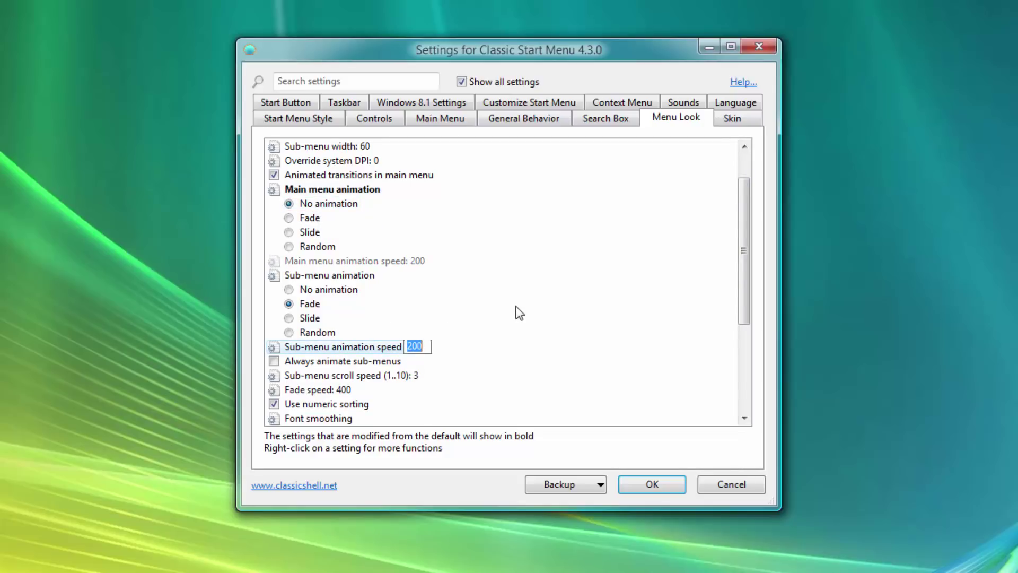
type("0")
left_click(334, 396)
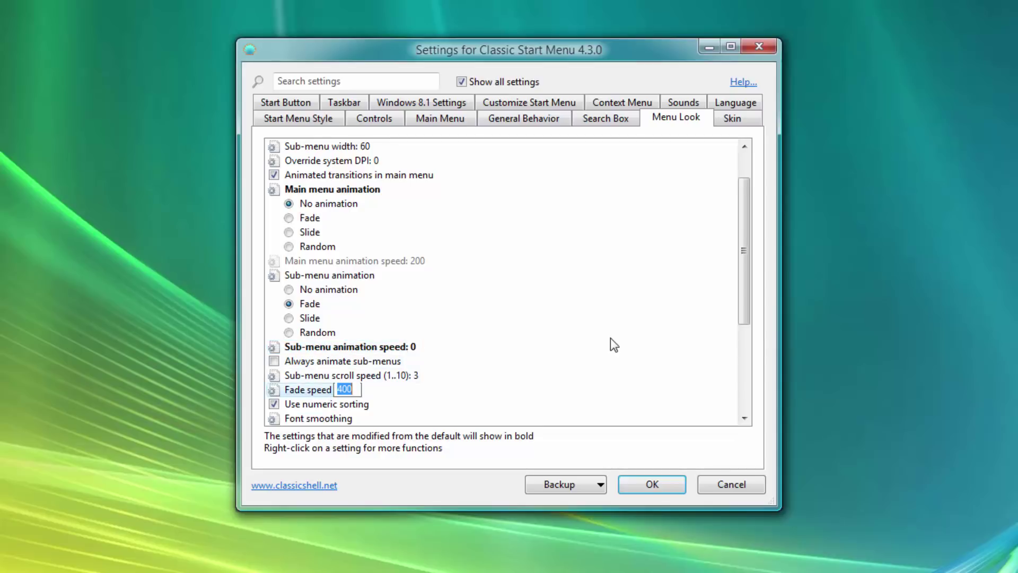
type("0")
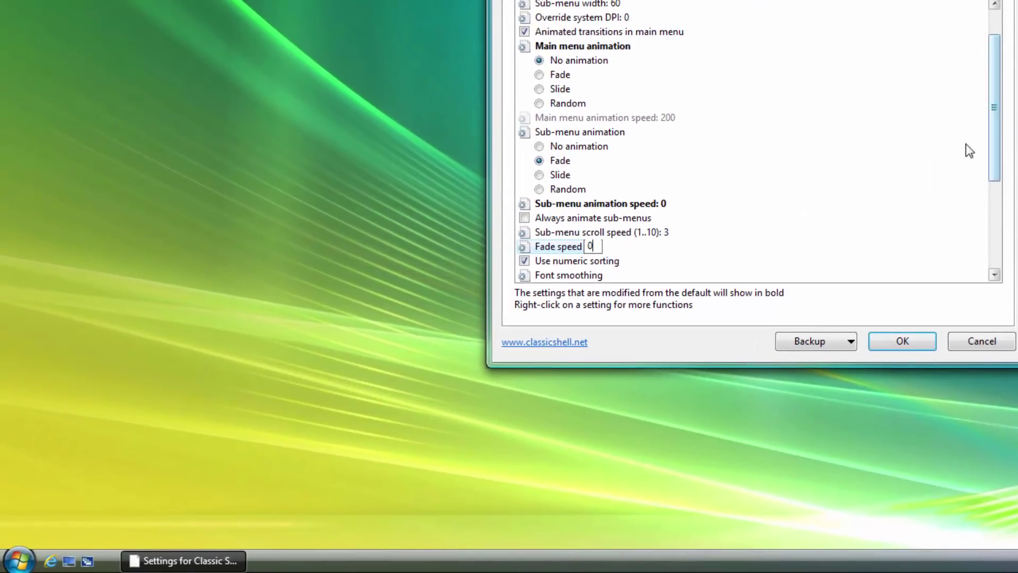
Step: Check the This PC window from the Start menu, close it, and save the Classic Start Menu settings
left_click(0, 572)
left_click(245, 344)
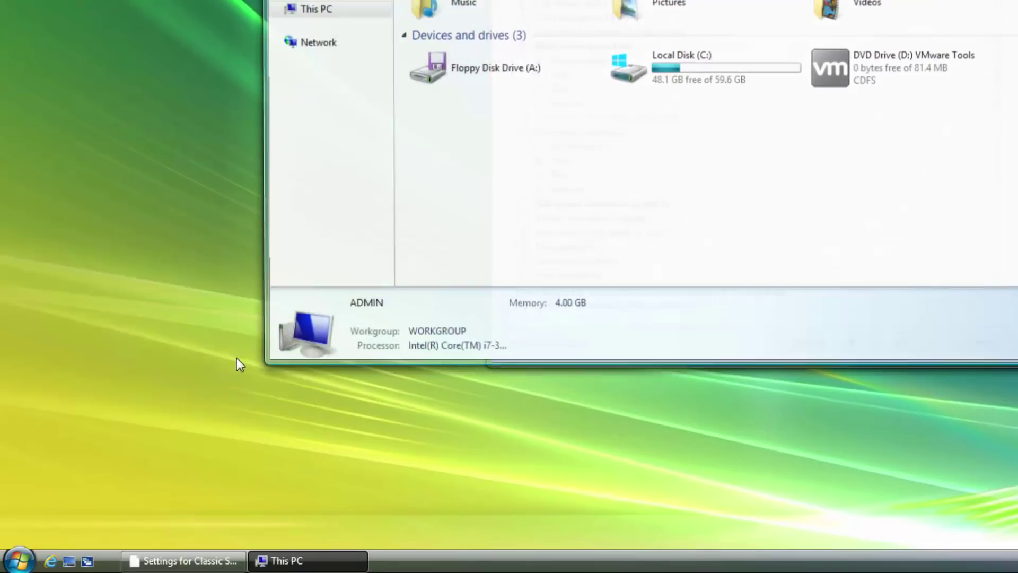
key("alt+F4")
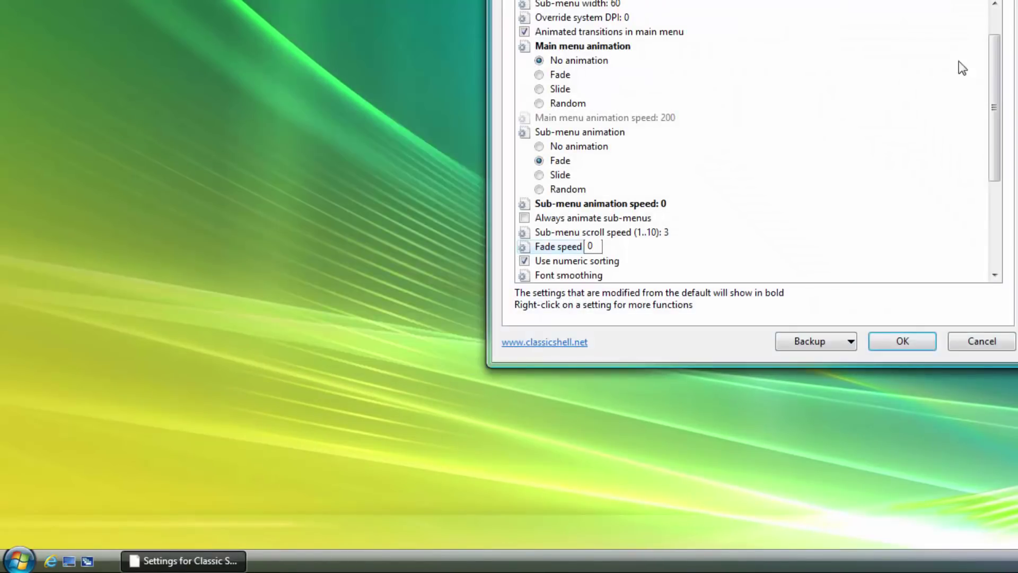
left_click(896, 335)
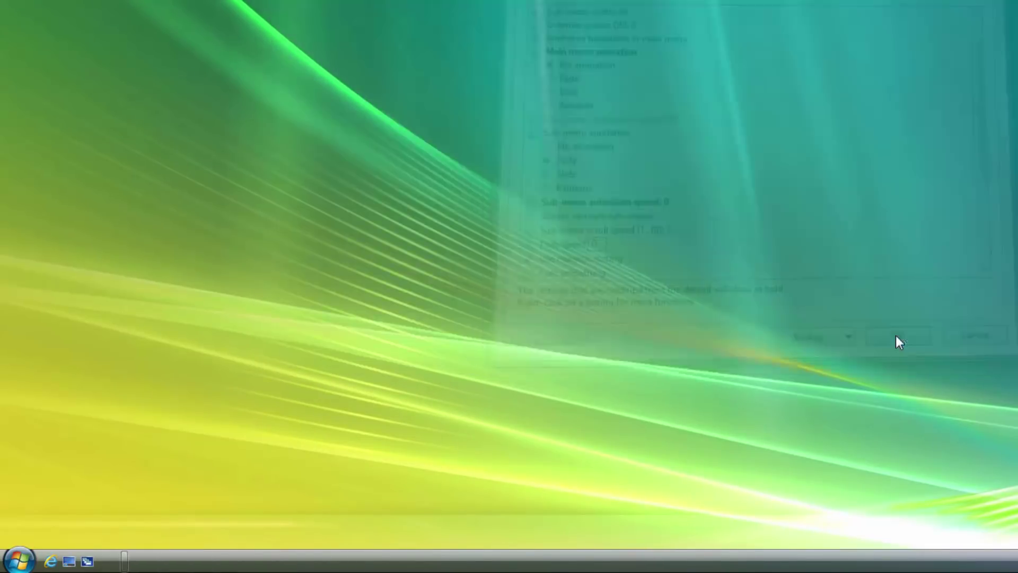
Step: Open This PC from the Start menu and rename it as Computer in the navigation pane
key("super")
right_click(250, 340)
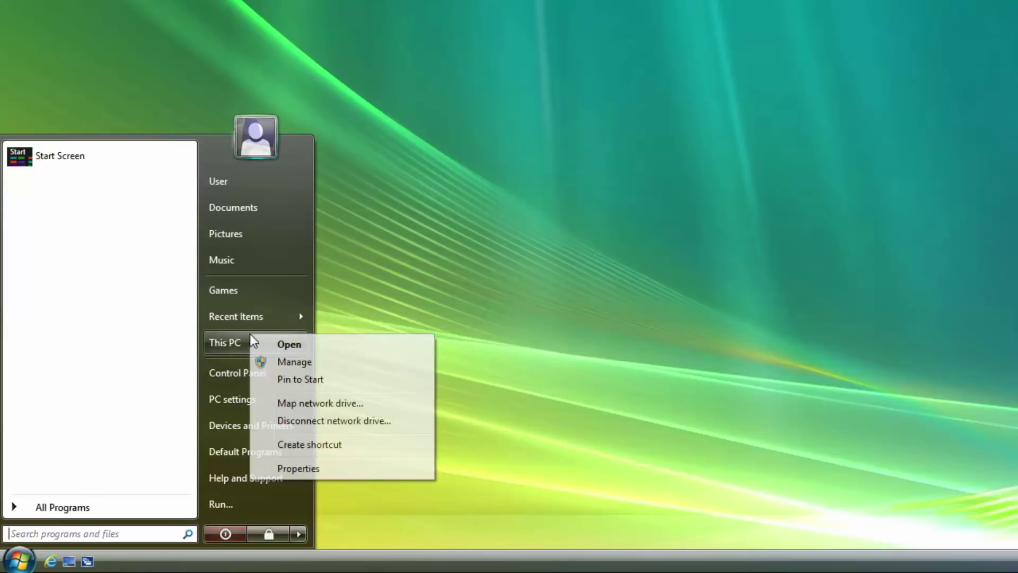
key("Escape")
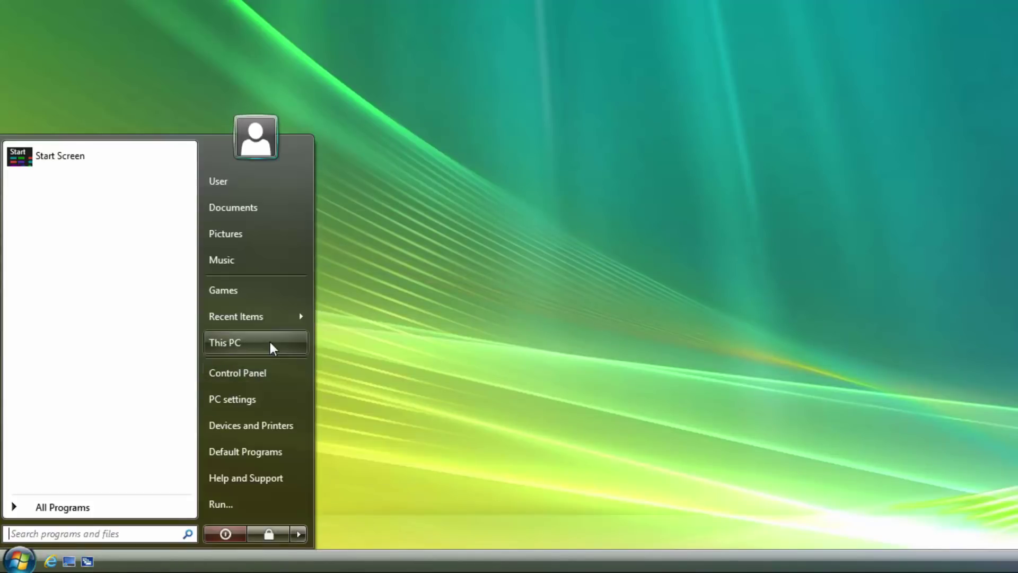
left_click(268, 346)
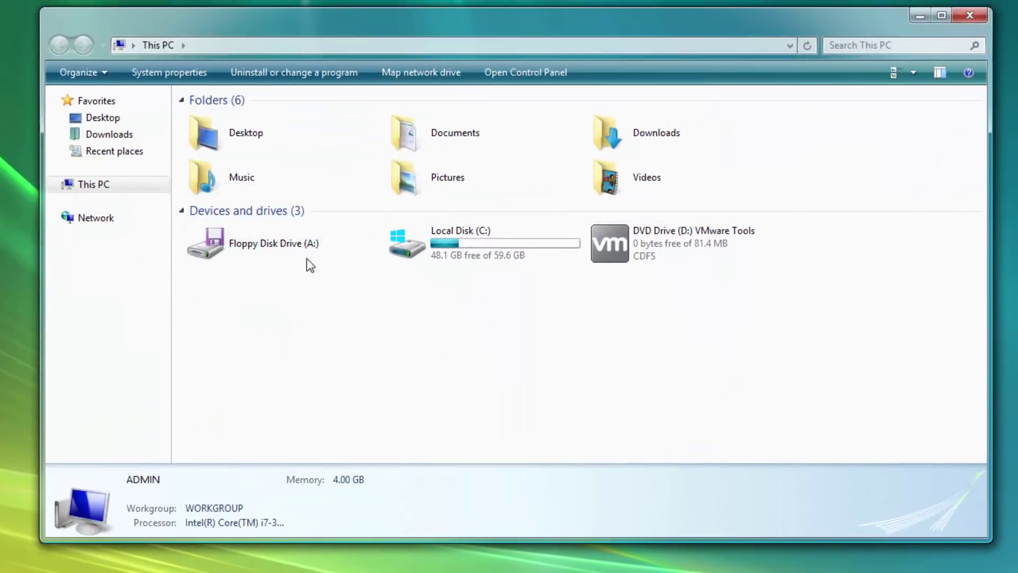
right_click(117, 184)
key("m")
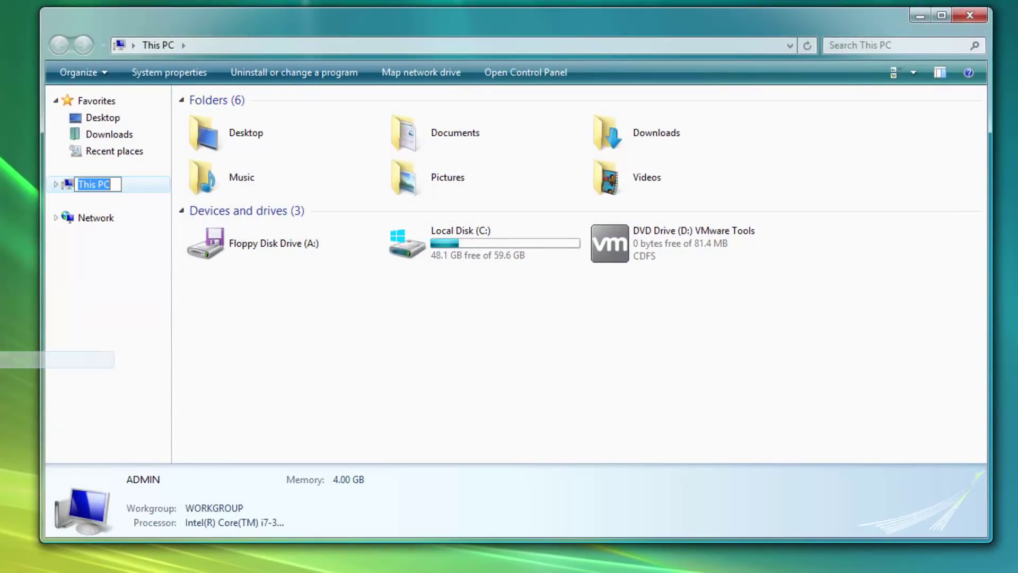
type("Computer")
key("Return")
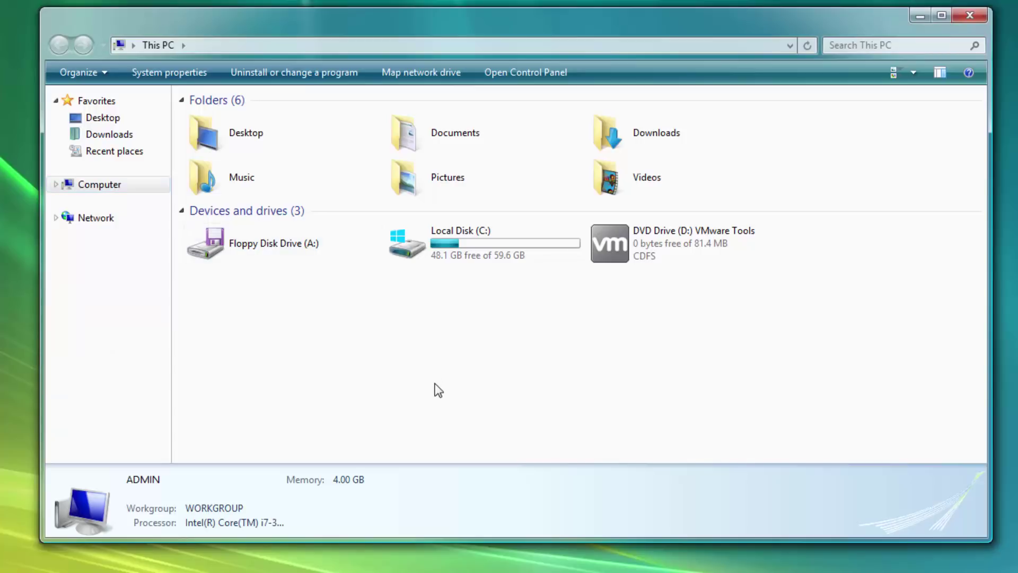
Step: View the system properties of Computer from the Start menu, then close the System and Computer windows
key("super")
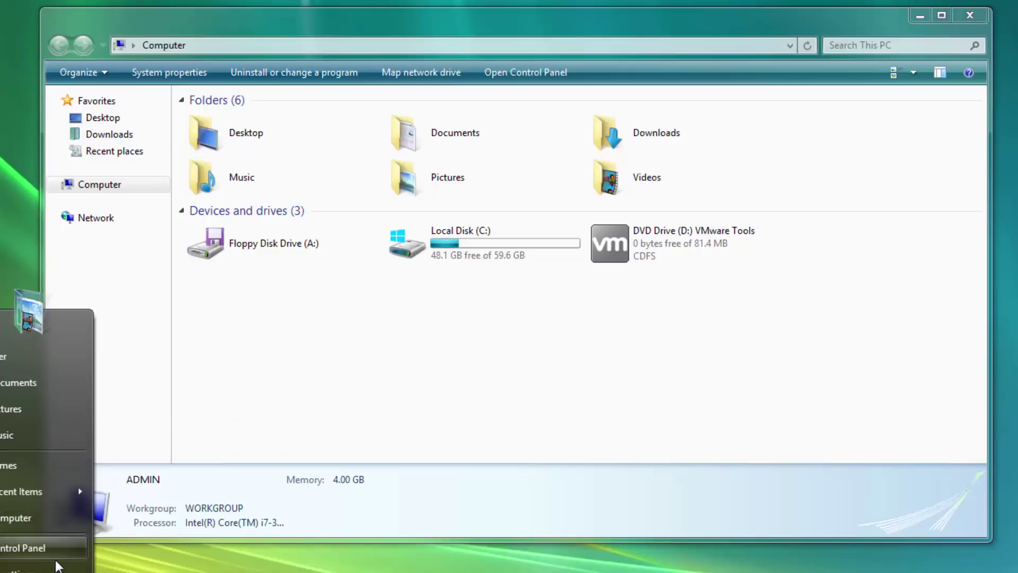
right_click(58, 518)
left_click(106, 572)
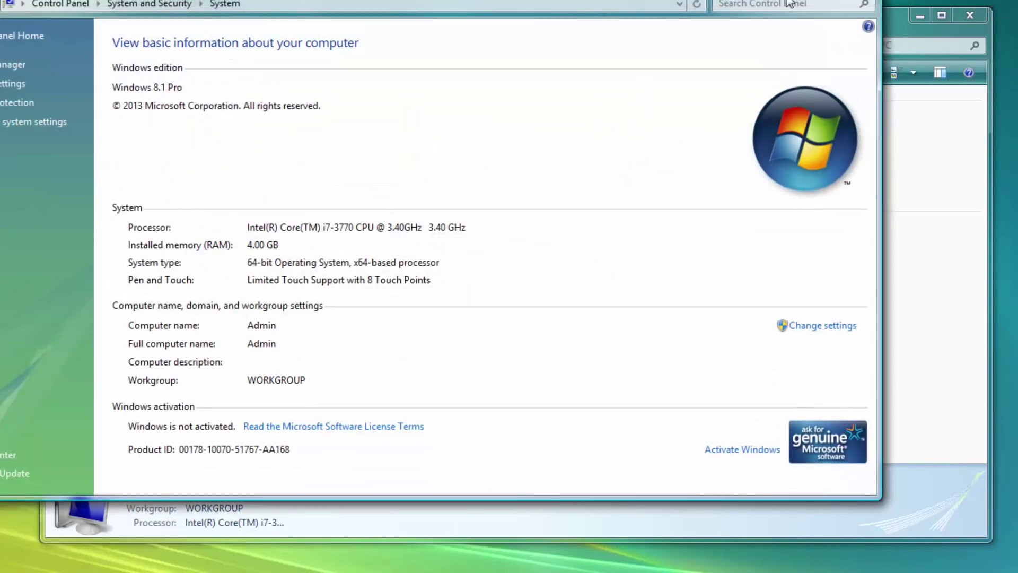
left_click(865, 2)
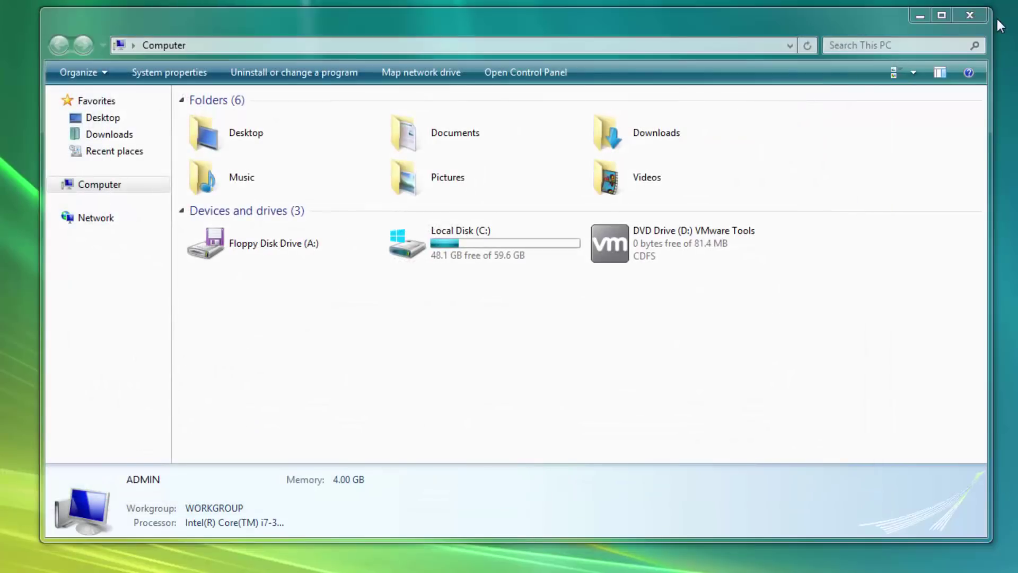
left_click(978, 13)
Step: Set the title bar text size to 10 in the Display settings, apply it, and close the window
right_click(394, 194)
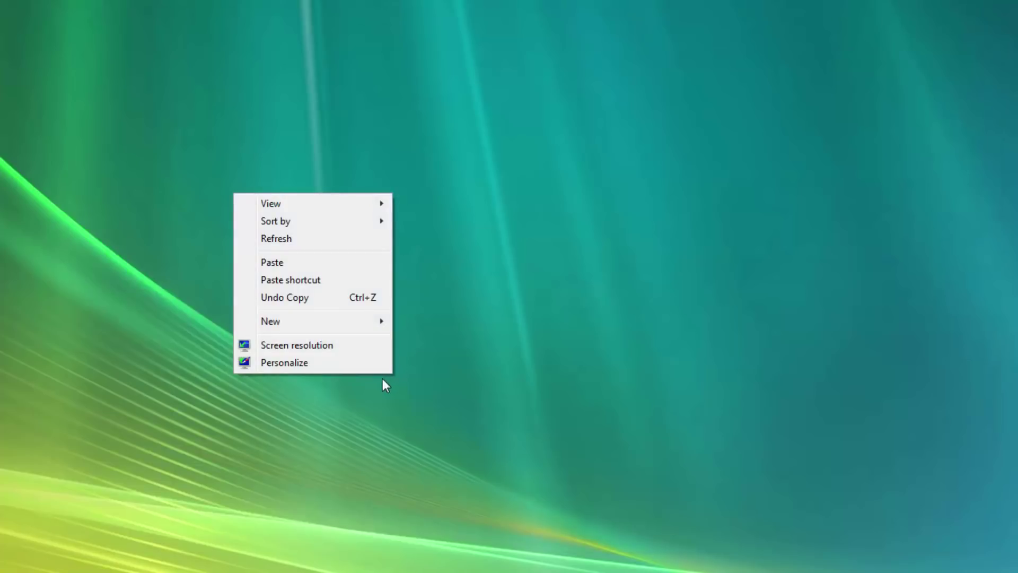
left_click(334, 347)
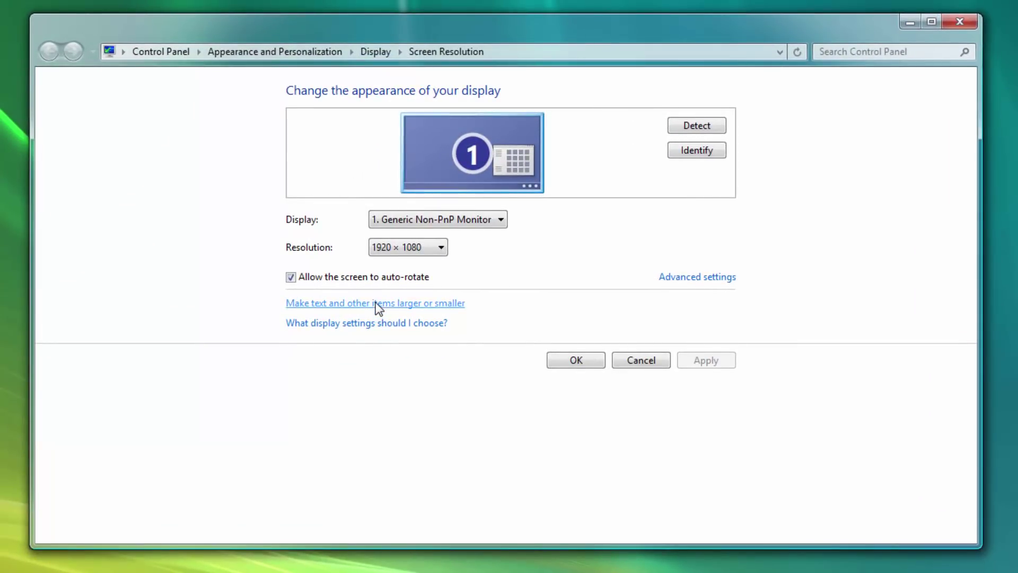
left_click(379, 304)
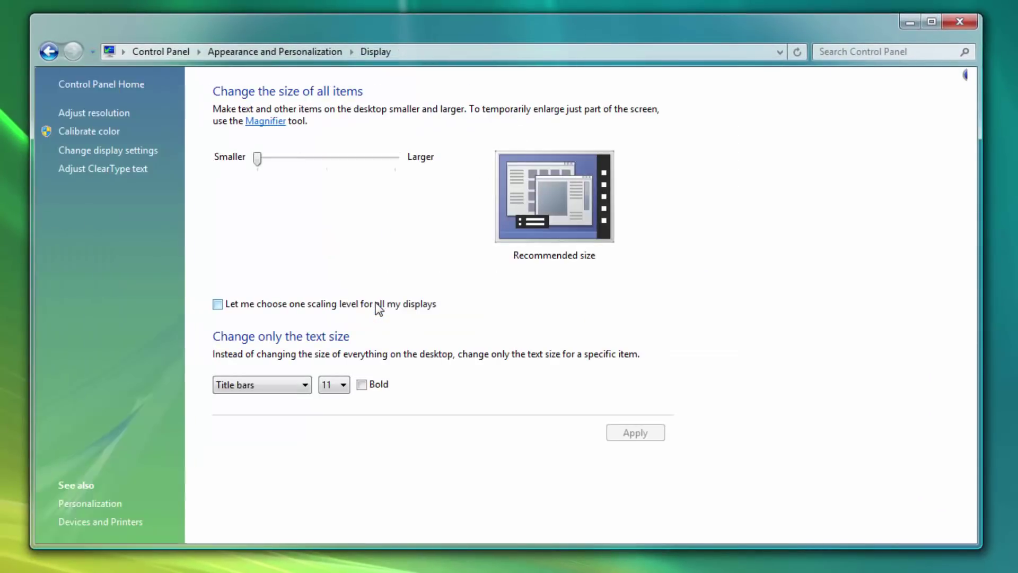
left_click(335, 389)
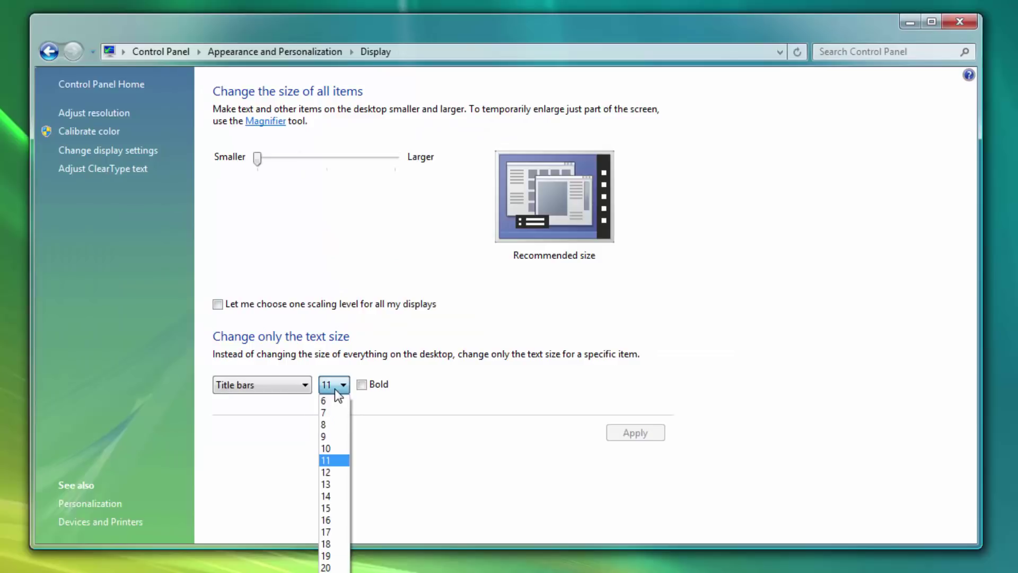
left_click(328, 449)
left_click(624, 437)
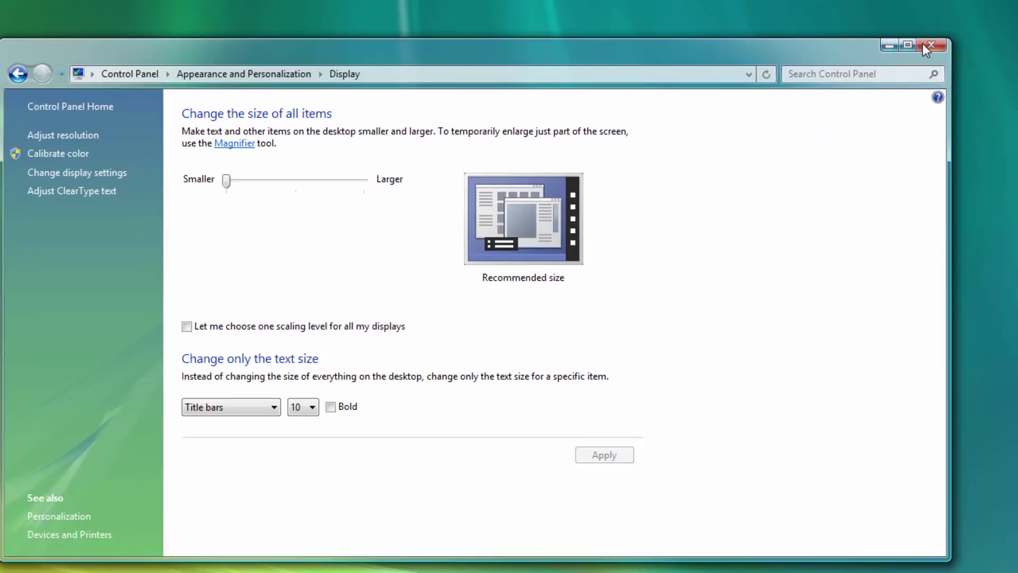
left_click(929, 45)
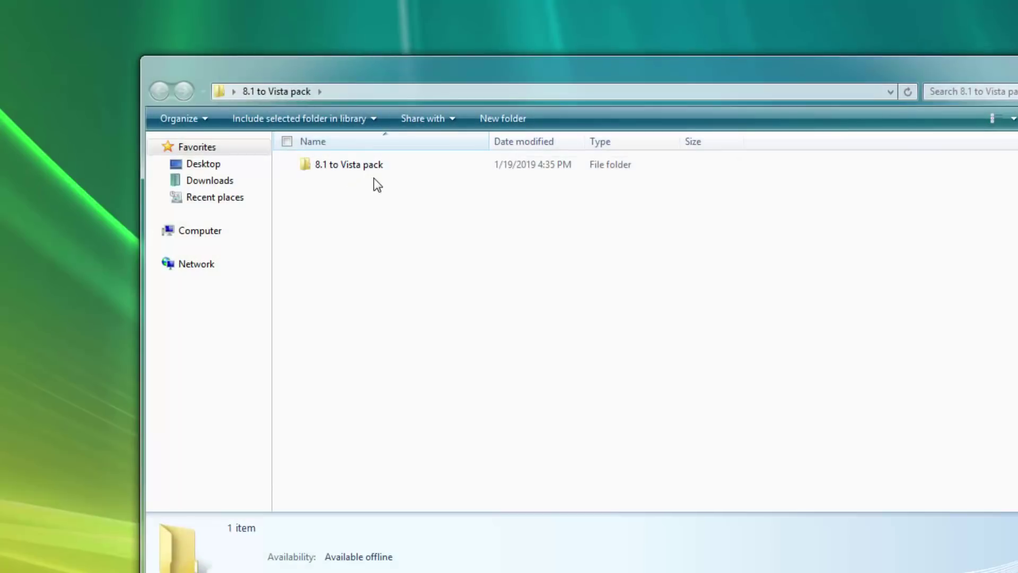
Step: Open the CustomizerGod folder inside the 8.1 to Vista pack and launch CustomizerGod
double_click(372, 172)
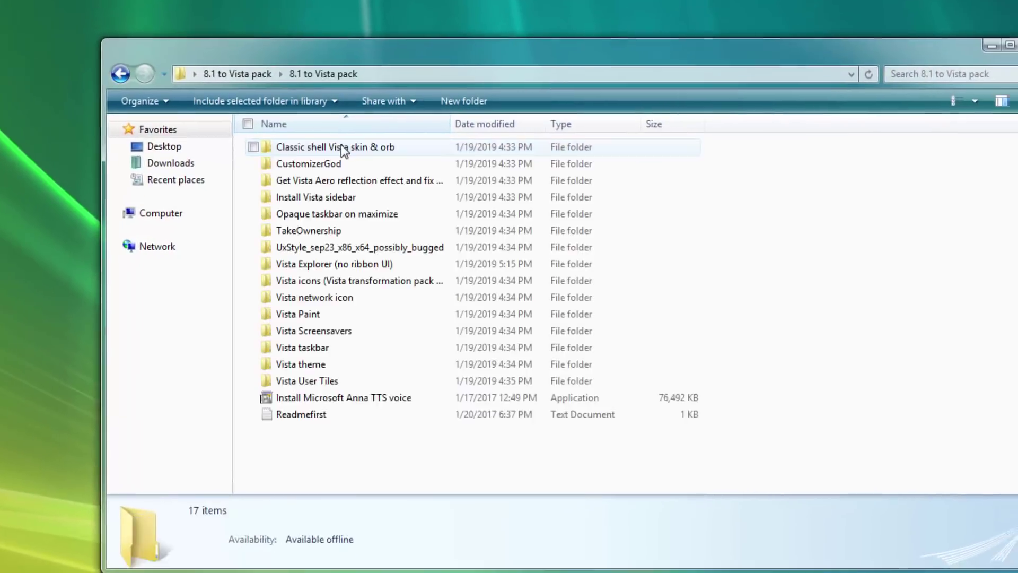
double_click(260, 139)
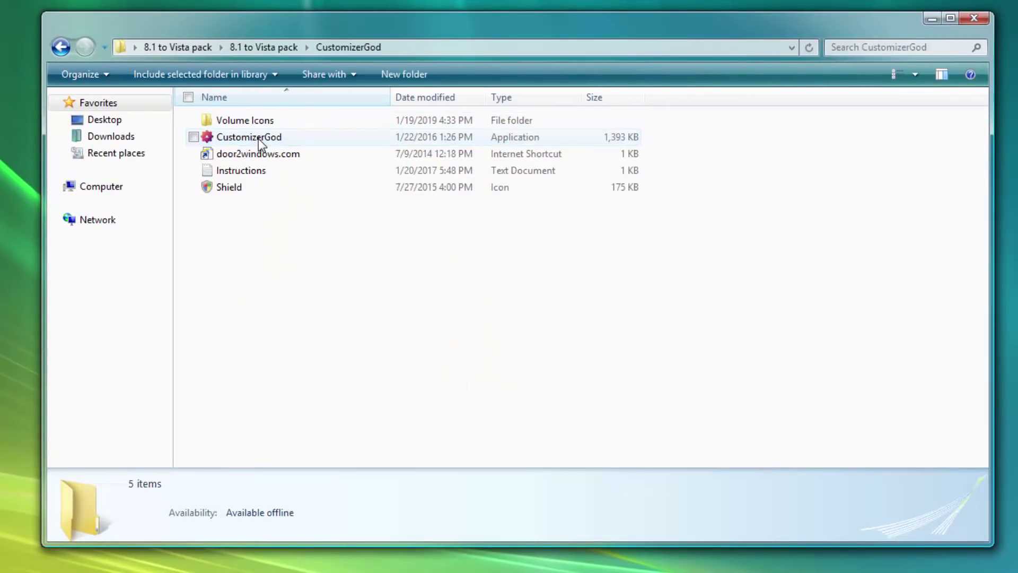
left_click(260, 139)
double_click(259, 138)
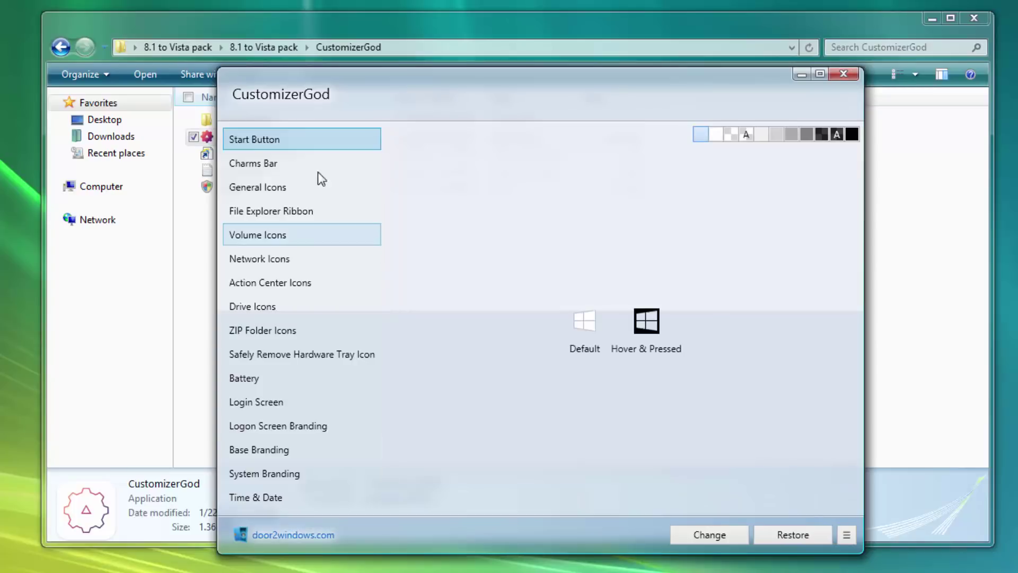
Step: Replace the Mute volume icon with image 1 from the pack's Volume Icons folder
left_click(284, 239)
left_click(482, 327)
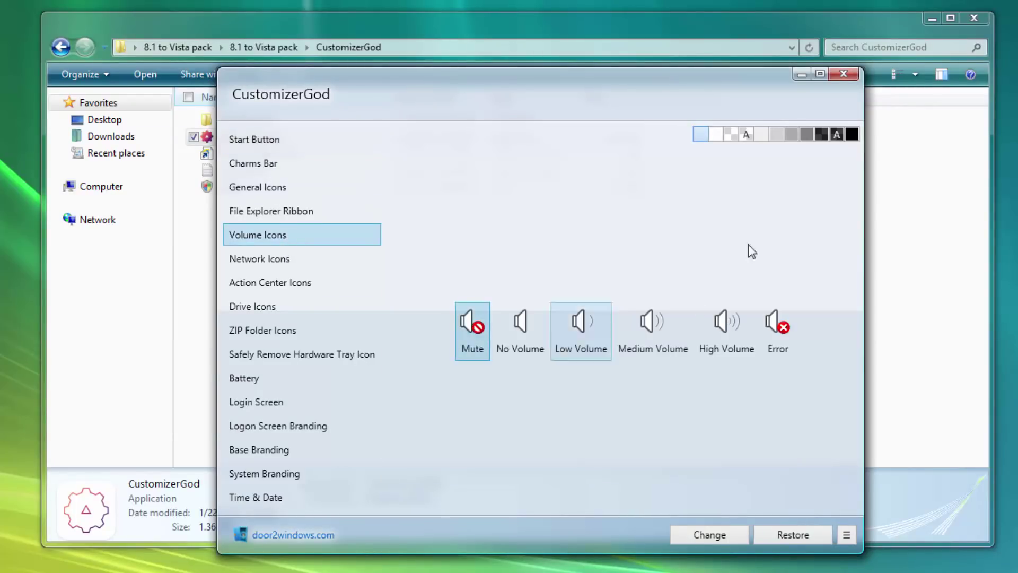
double_click(467, 335)
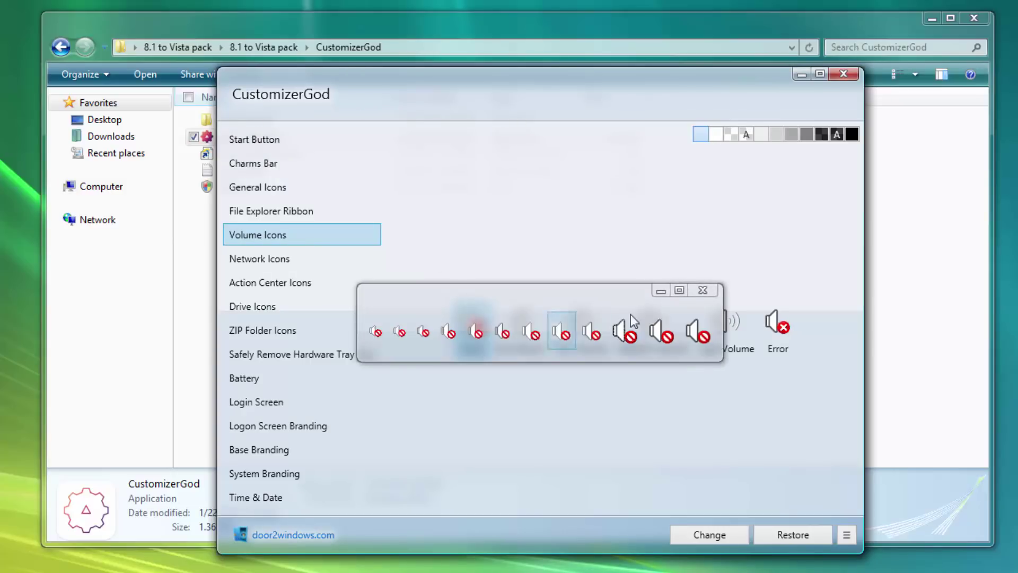
left_click(703, 290)
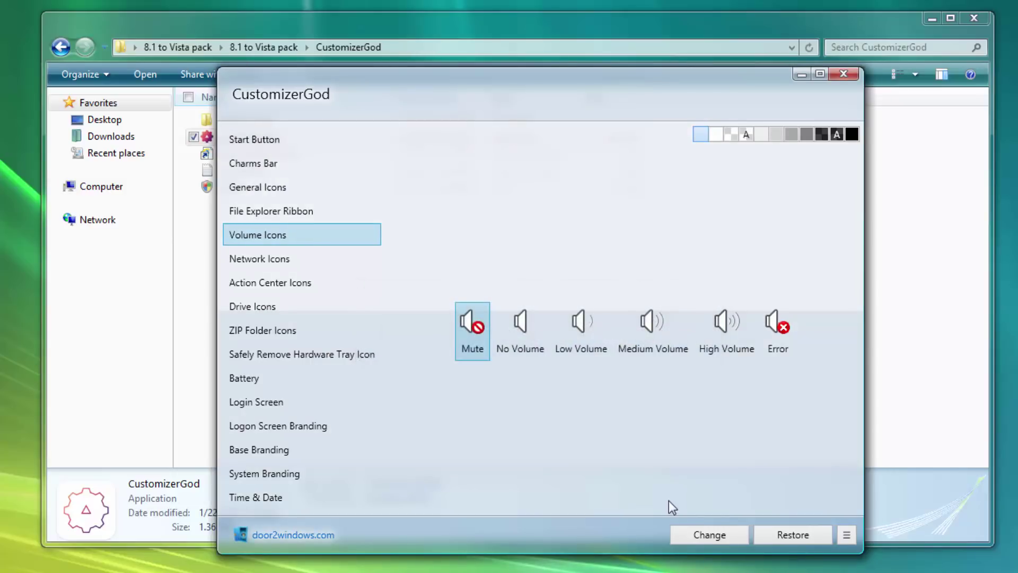
left_click(702, 524)
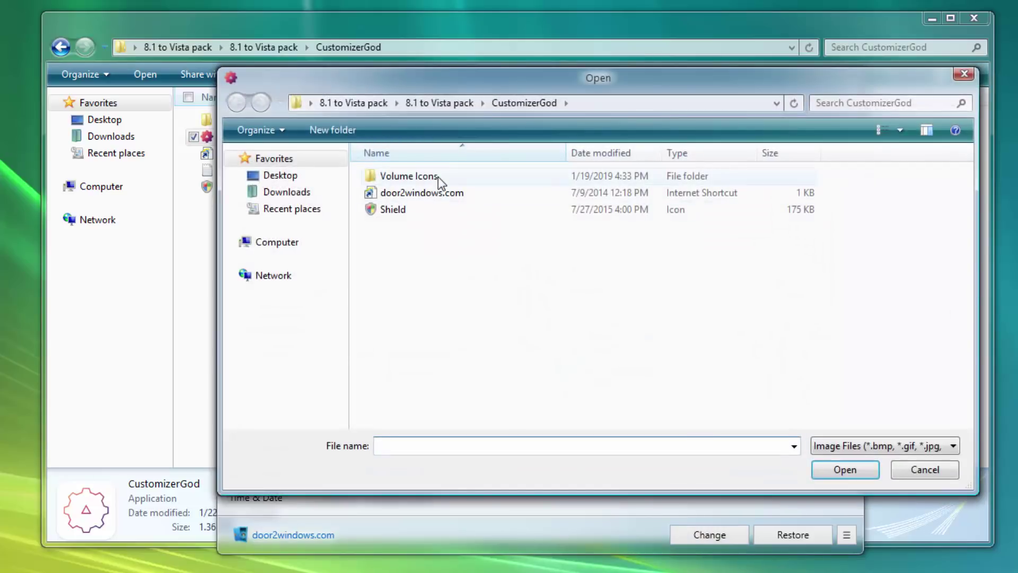
double_click(438, 176)
double_click(424, 180)
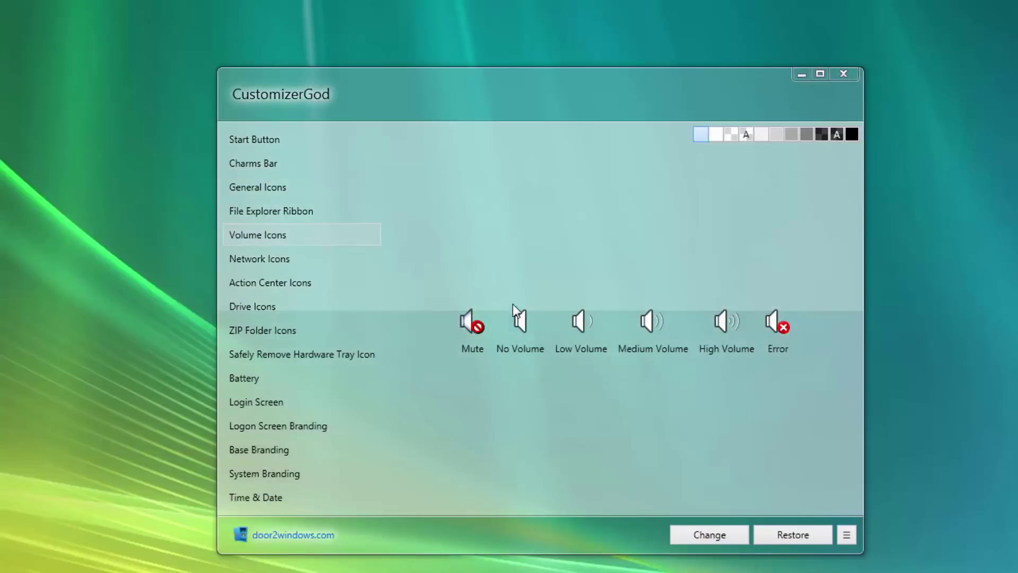
Step: Replace the No Volume icon with image 2 and the Low Volume icon with image 3
left_click(517, 310)
left_click(679, 526)
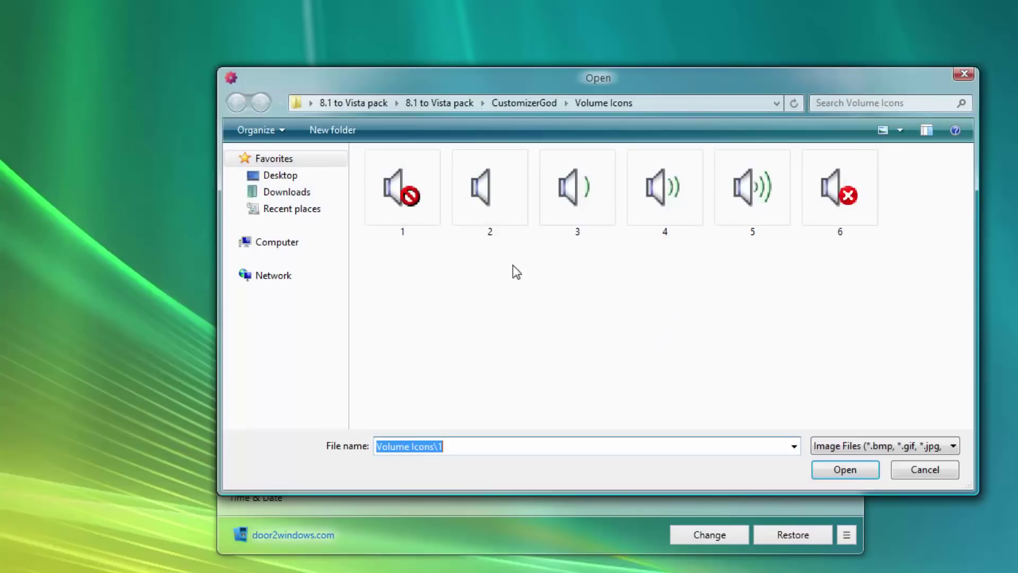
double_click(500, 229)
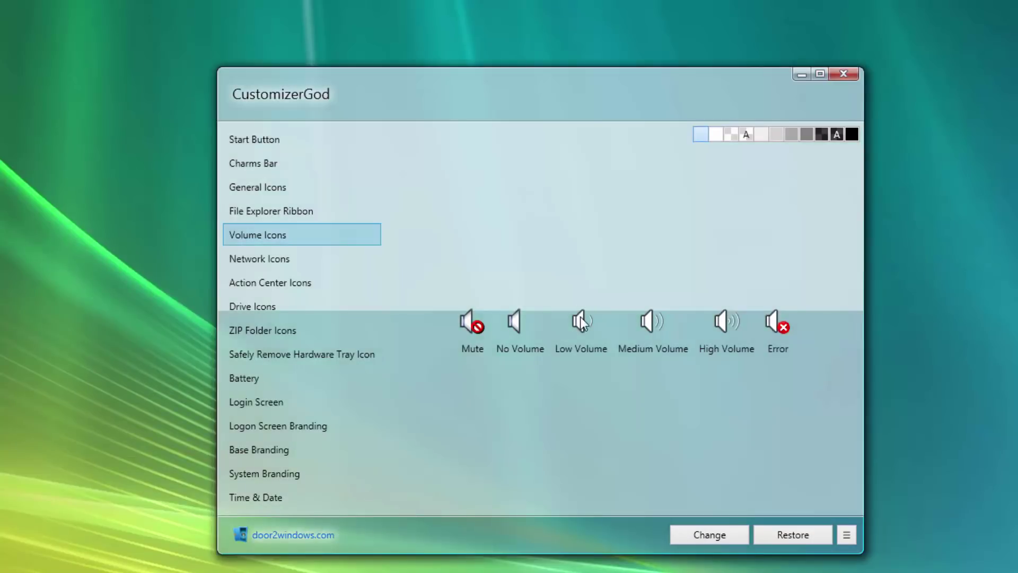
left_click(580, 318)
left_click(710, 532)
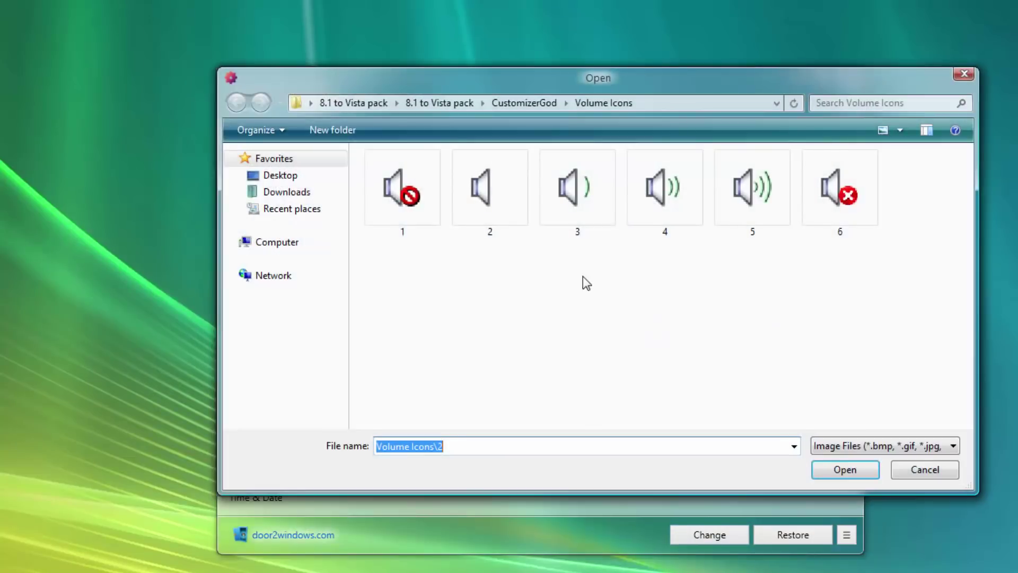
double_click(571, 218)
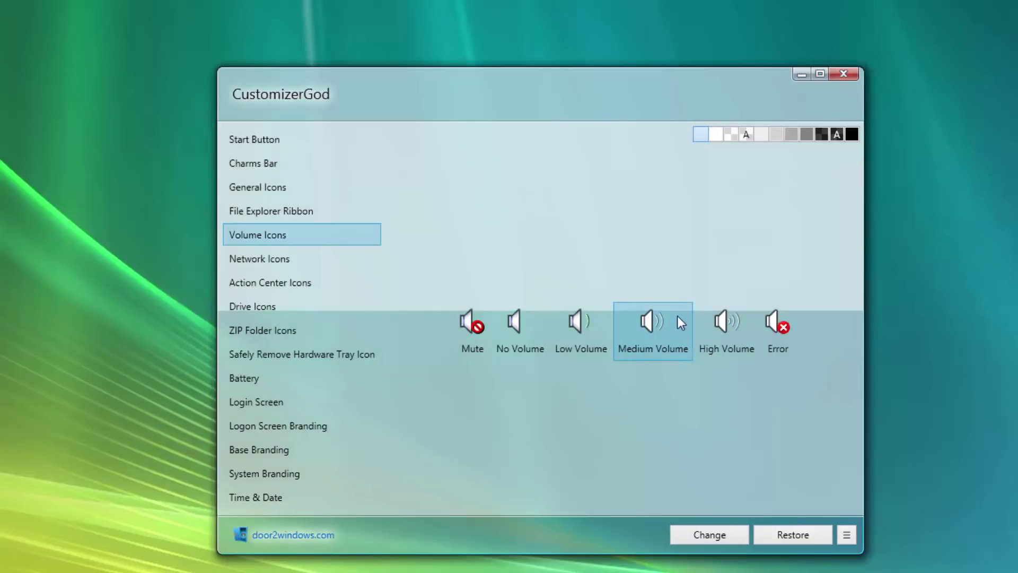
Step: Replace the Medium Volume icon with image 4 and the High Volume icon with image 5
left_click(703, 529)
left_click(667, 239)
double_click(667, 240)
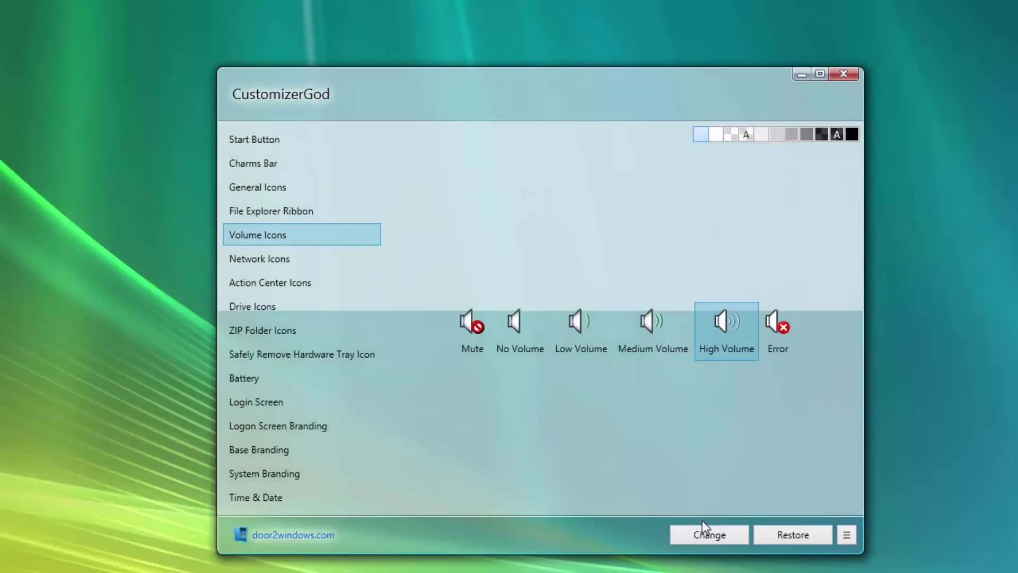
left_click(703, 527)
left_click(689, 224)
left_click(719, 223)
double_click(719, 220)
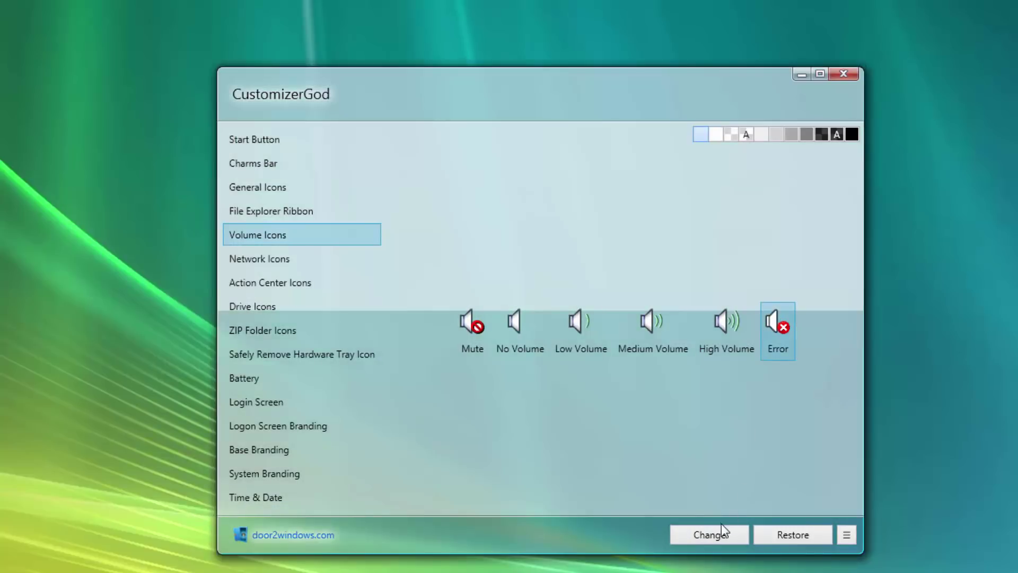
Step: Replace the Error volume icon with image 6 from the Volume Icons folder
left_click(709, 534)
left_click(867, 237)
double_click(867, 237)
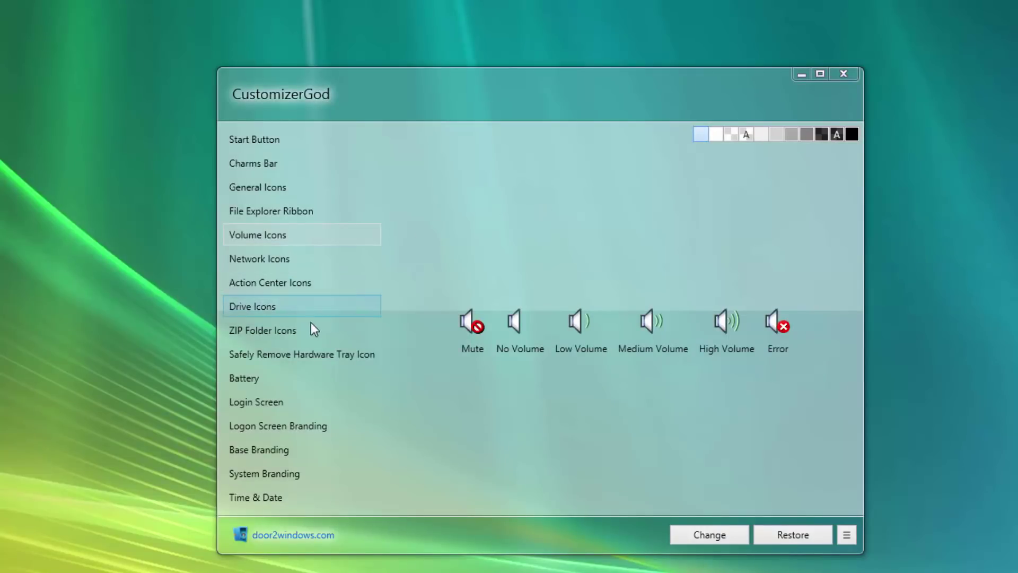
Step: Replace the blue and yellow shield in General Icons with the Shield icon from the CustomizerGod folder
left_click(304, 192)
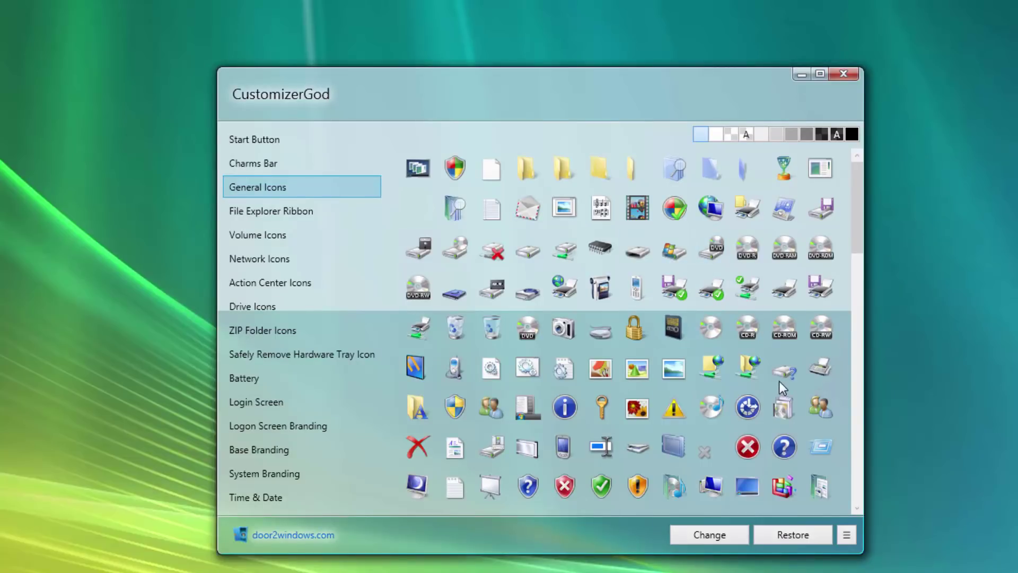
mouse_move(852, 216)
left_mouse_down()
mouse_move(874, 395)
mouse_move(864, 464)
mouse_move(831, 217)
left_mouse_up()
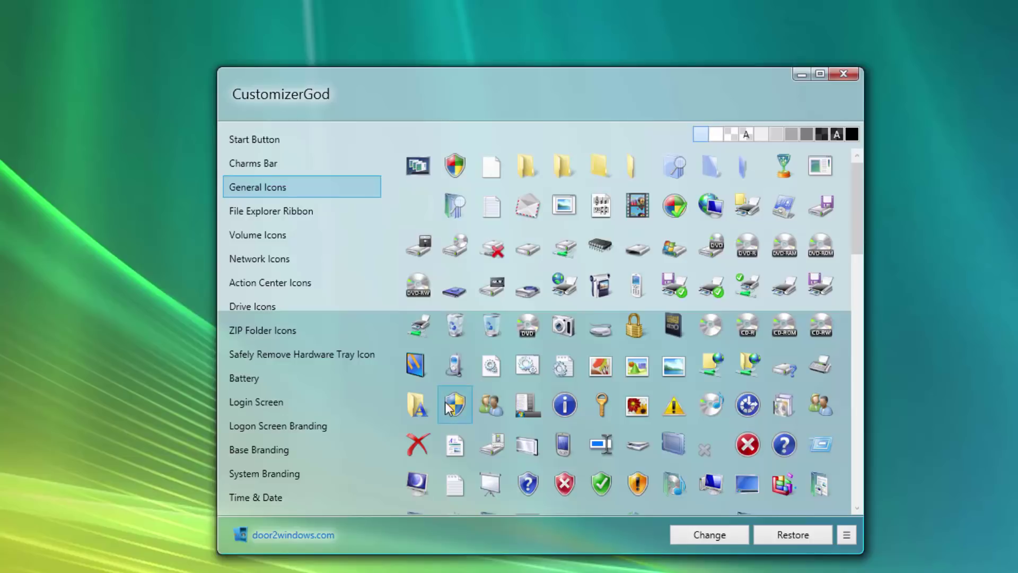
left_click(695, 538)
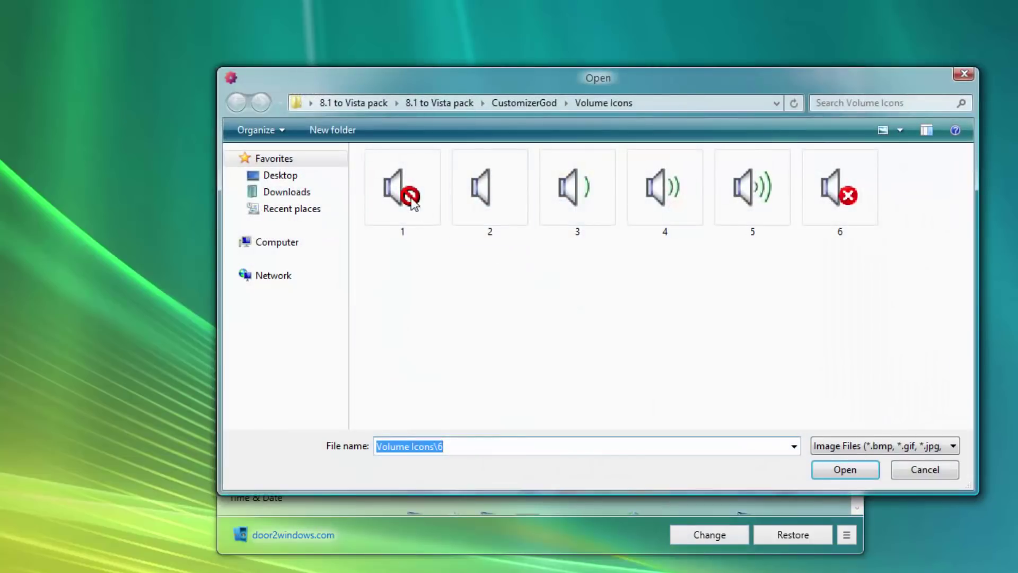
left_click(517, 102)
double_click(402, 206)
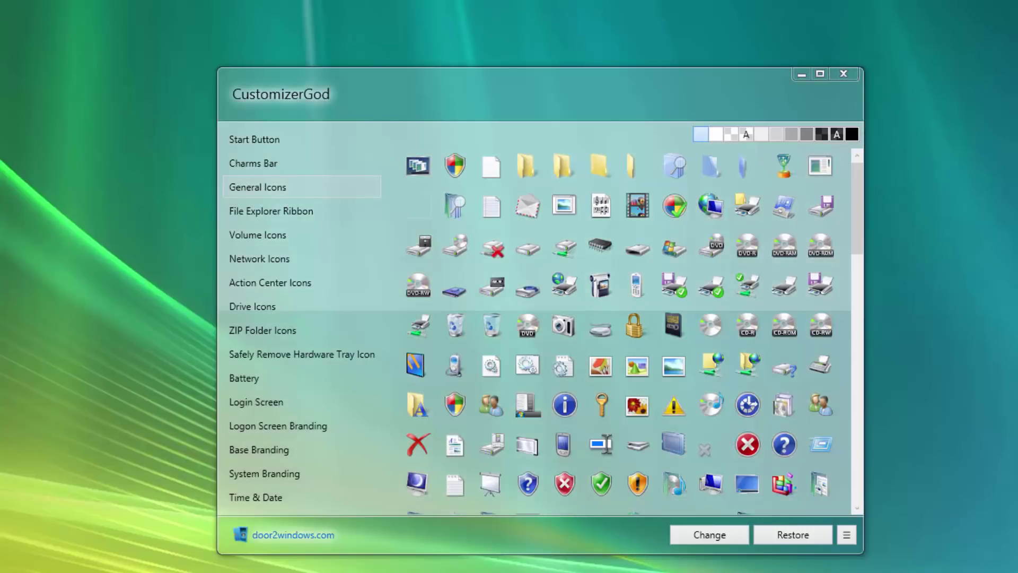
Step: Check the shield icons in the System properties of Computer from the Start menu, then close the window
key("super")
right_click(174, 512)
left_click(212, 572)
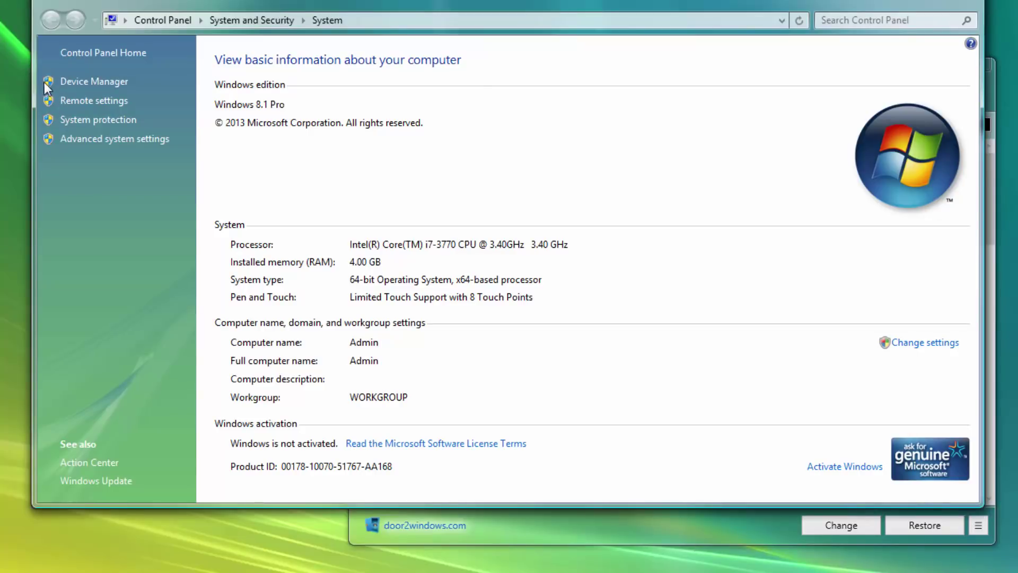
left_click(963, 0)
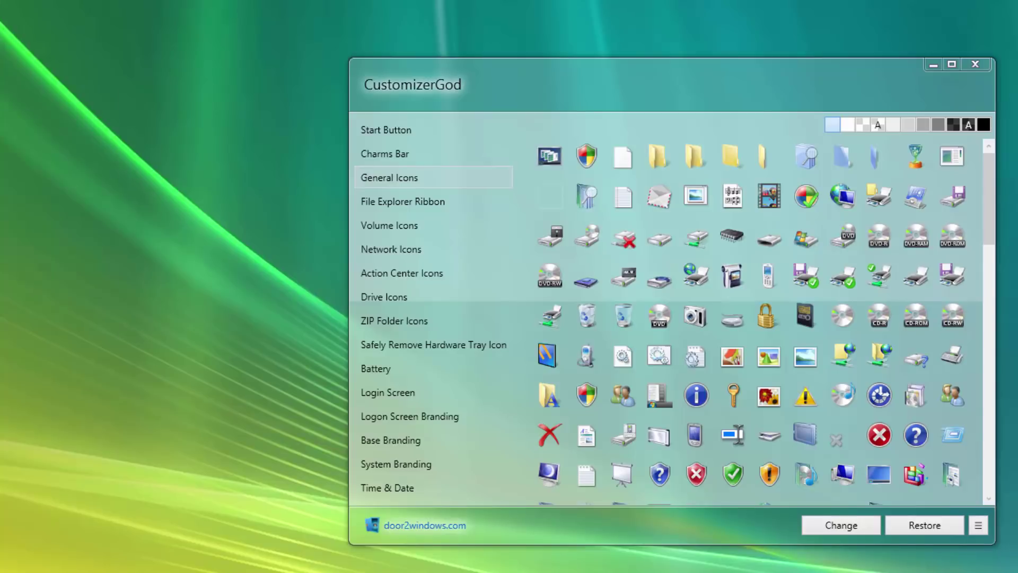
Step: Check the shield icon beside Manage among the options for Computer in the Start menu
right_click(1, 83)
right_click(1, 3)
left_click(164, 277)
key("super")
right_click(175, 506)
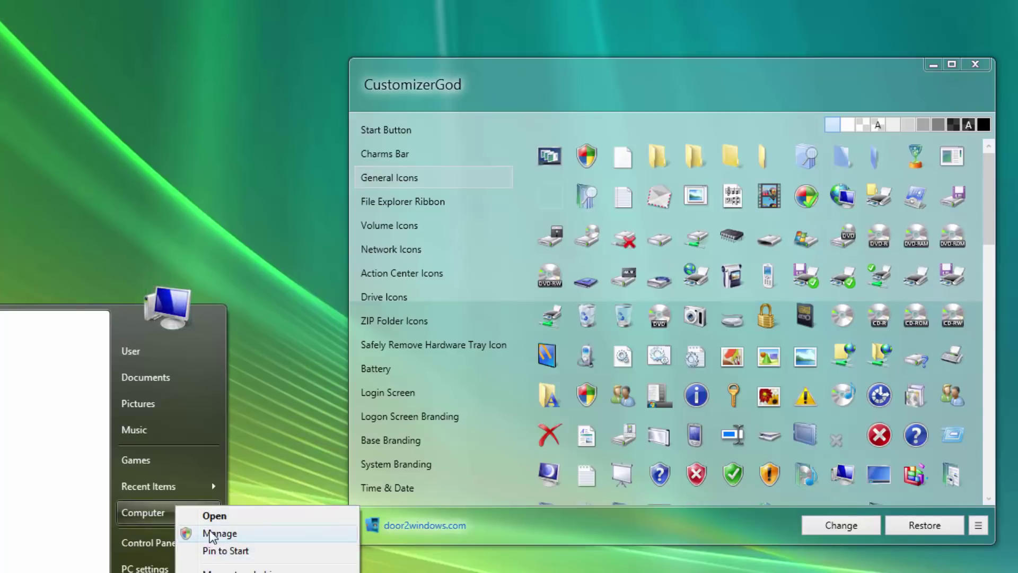
left_click(227, 96)
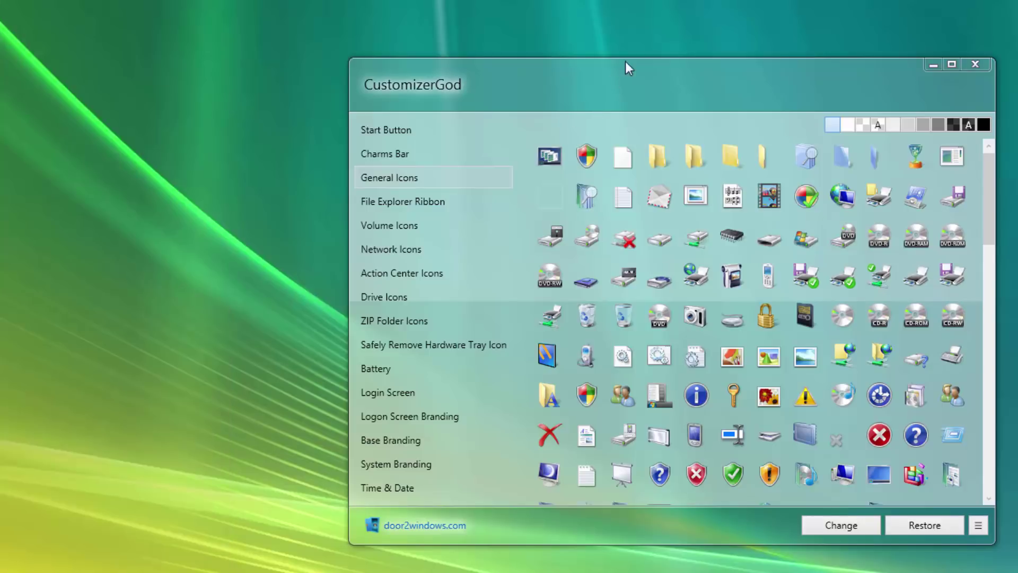
Step: Close CustomizerGod and start the AGBlurTweaker installer from the pack's "Get Vista Aero reflection effect and fix corners" folder
left_click(632, 82)
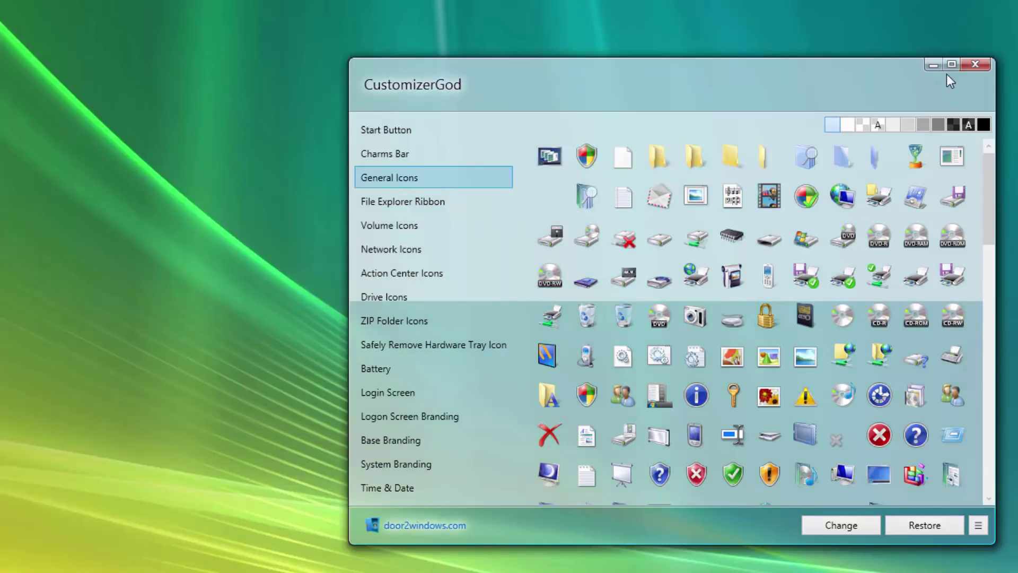
left_click(974, 65)
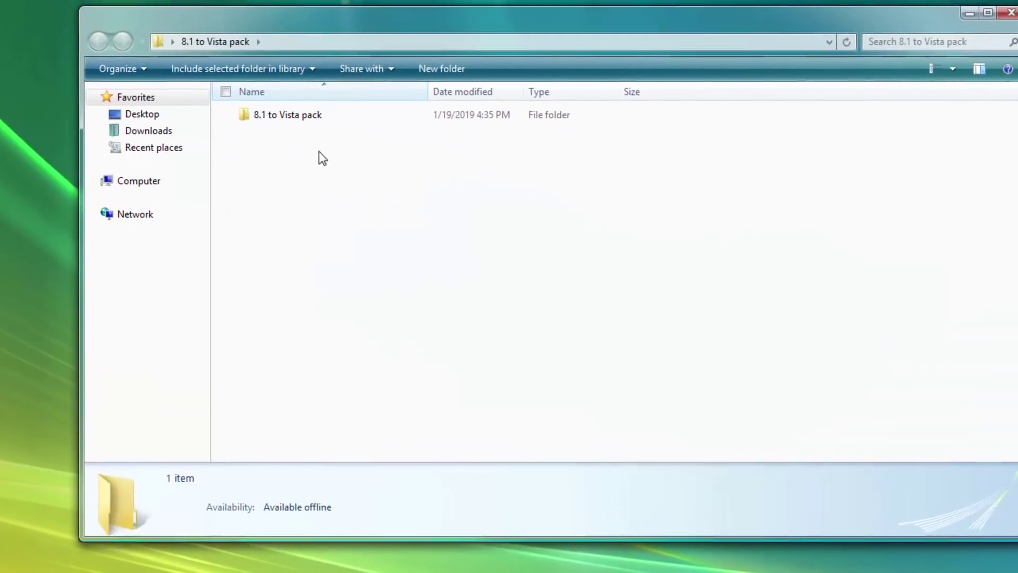
double_click(275, 116)
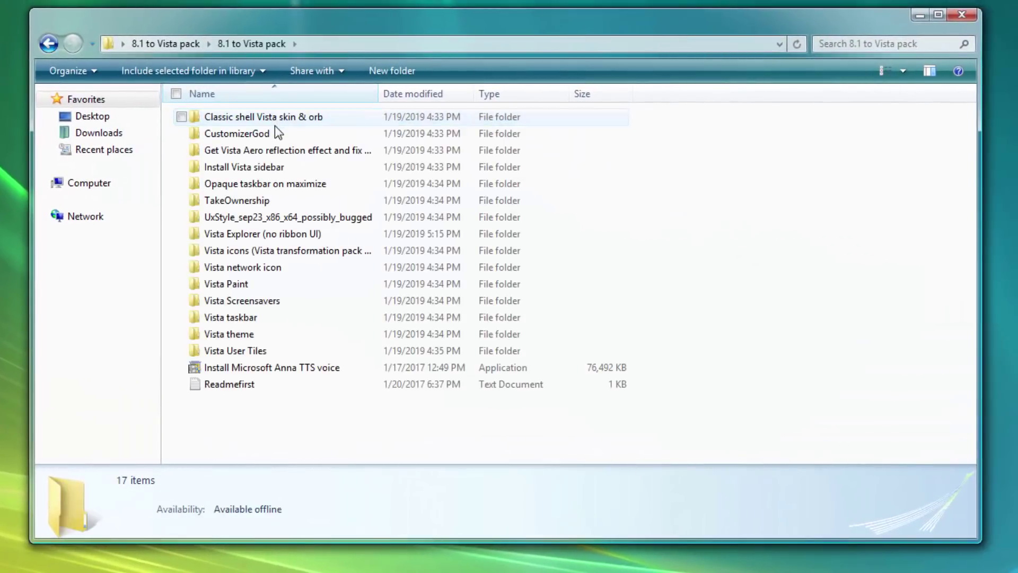
double_click(244, 152)
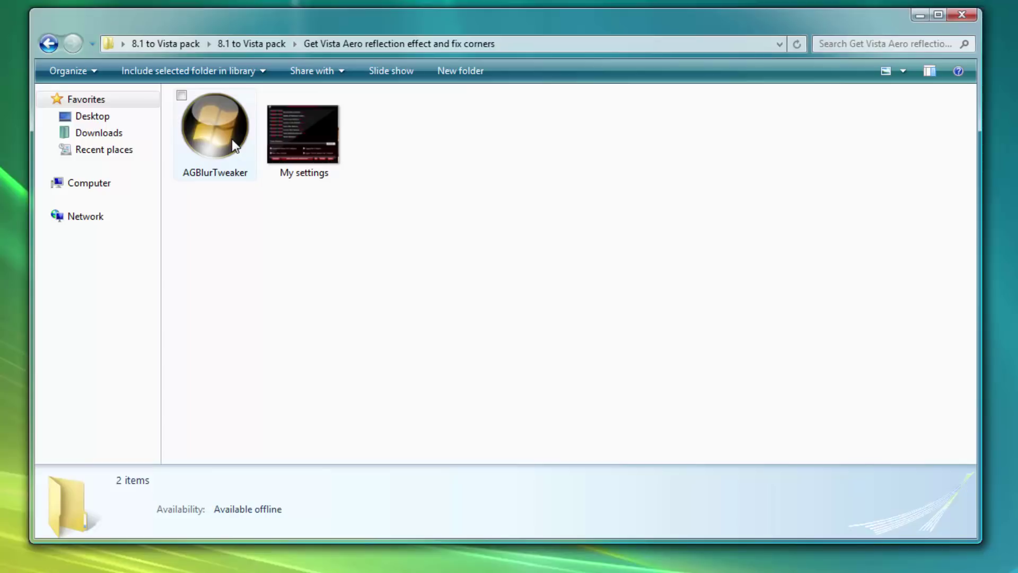
double_click(205, 125)
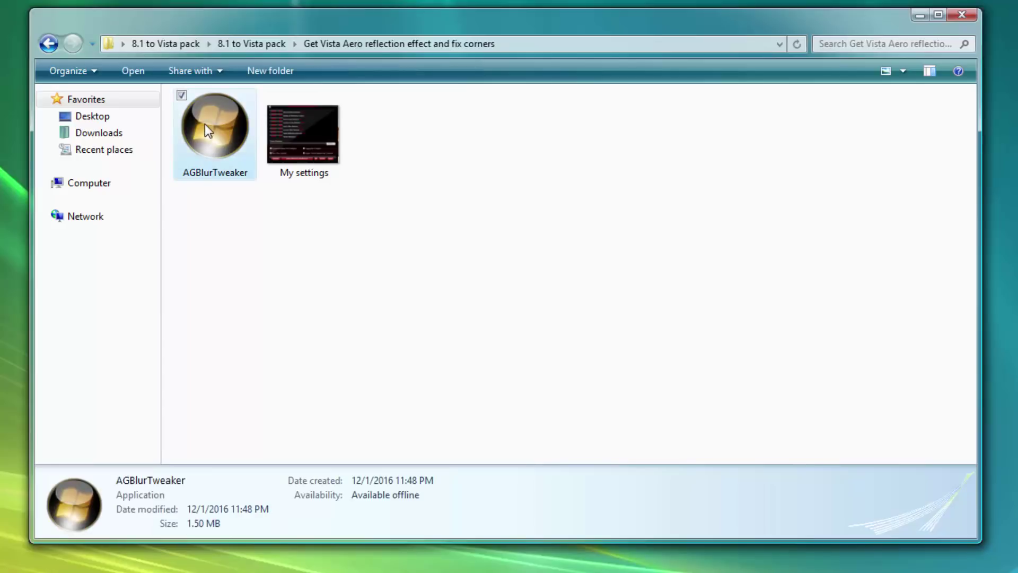
Step: Accept the licence agreement, install AGBlurTweaker with the default options, and launch it
left_click(597, 344)
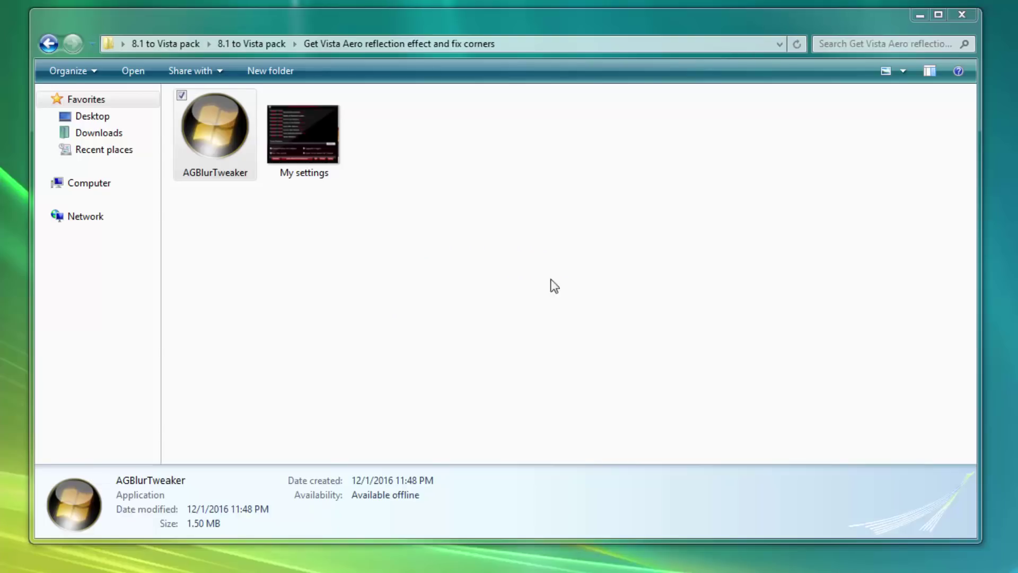
left_click(611, 439)
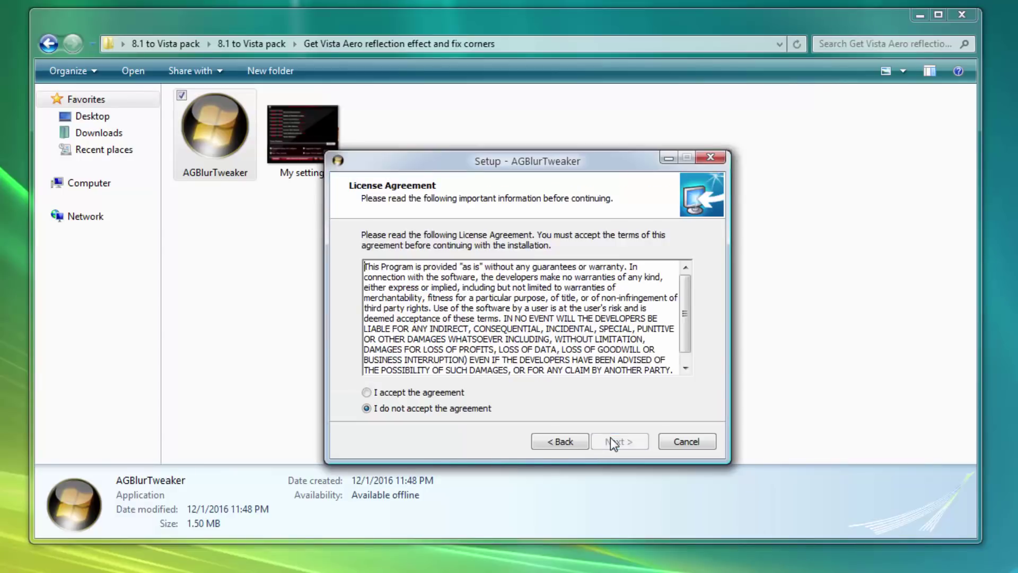
left_click(417, 393)
left_click(613, 443)
left_click(613, 445)
left_click(613, 443)
left_click(612, 440)
left_click(612, 440)
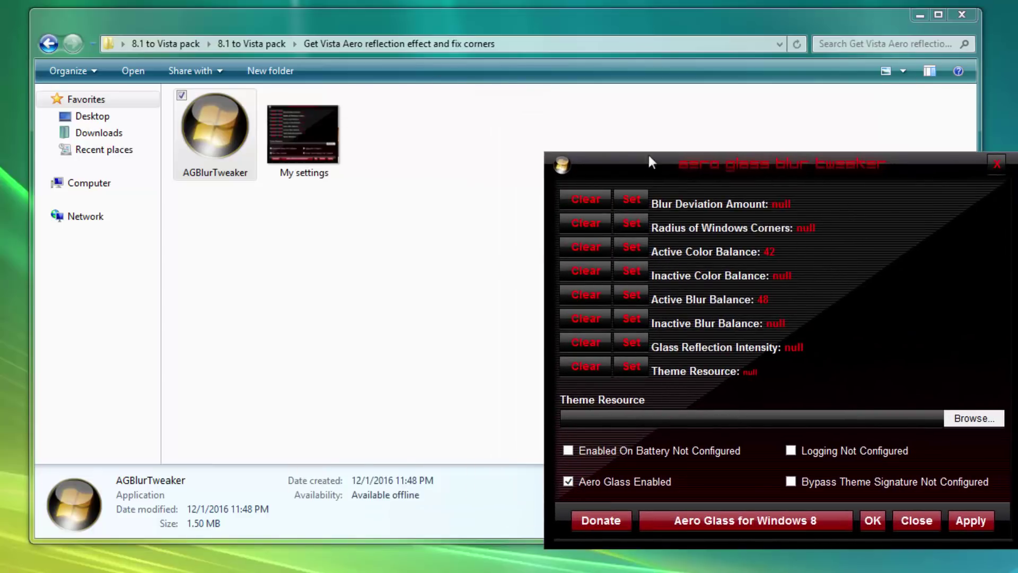
Step: Open the My settings picture as a reference beside the tweaker and set the Blur Deviation Amount to 40
double_click(267, 106)
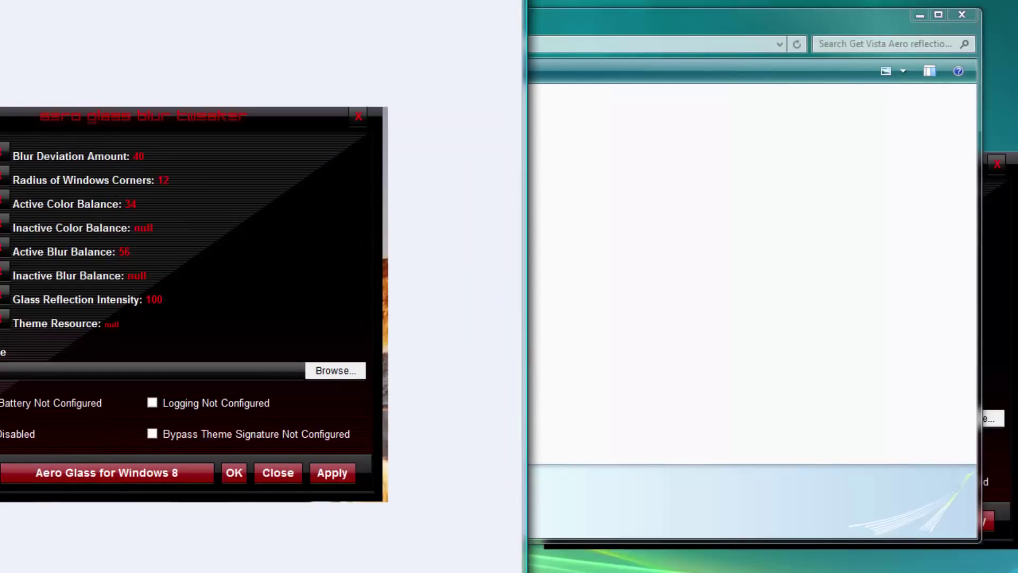
left_click(1009, 243)
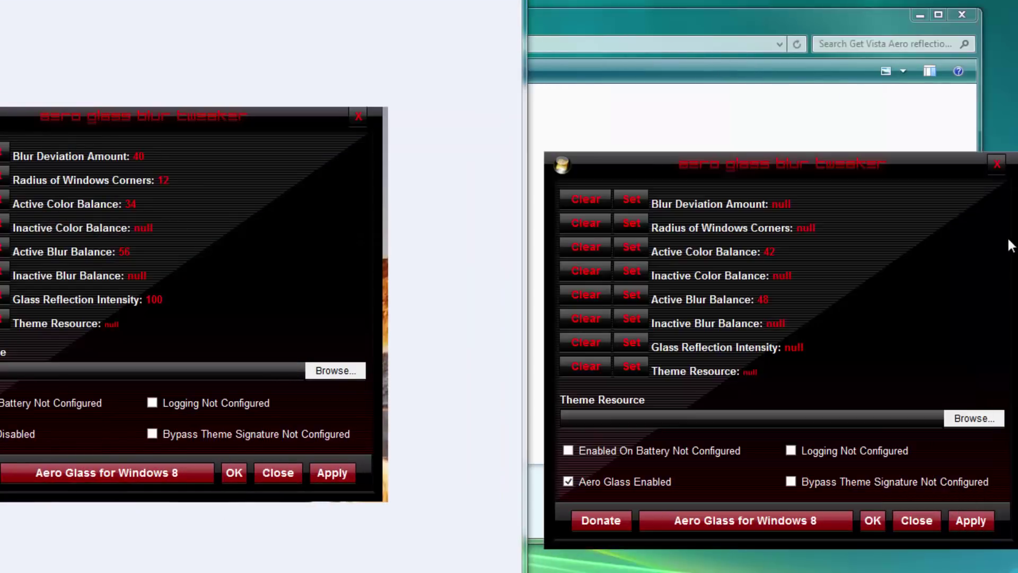
left_click(640, 196)
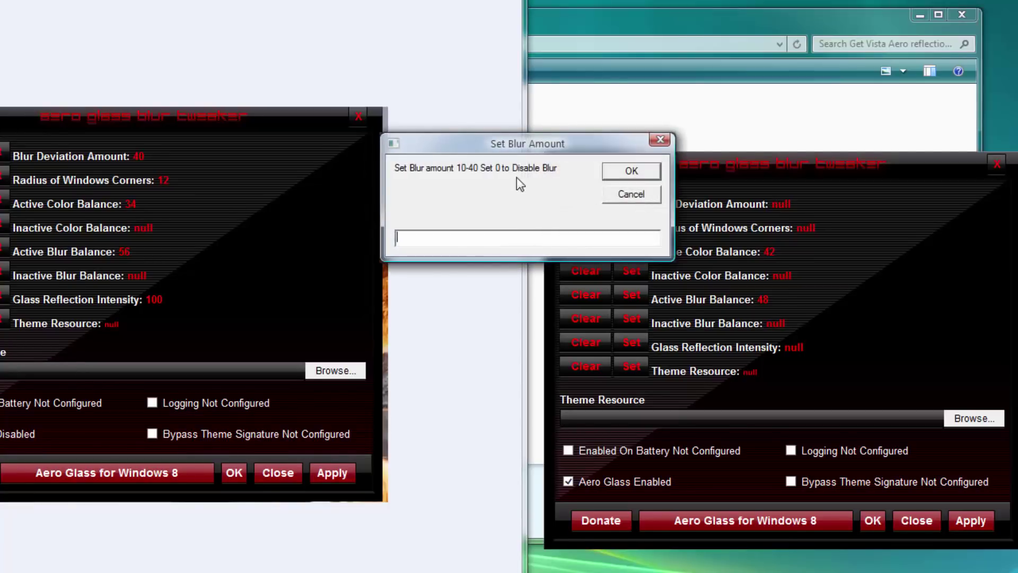
type("40")
left_click(634, 172)
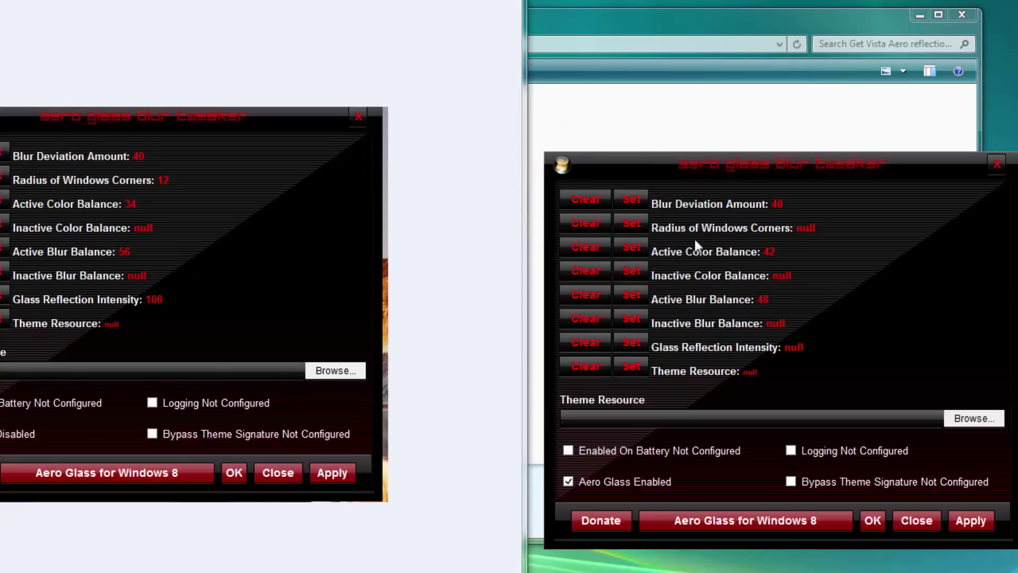
Step: Set the Radius of Windows Corners to 12 and the Active Color Balance to 34
left_click(643, 227)
type("12")
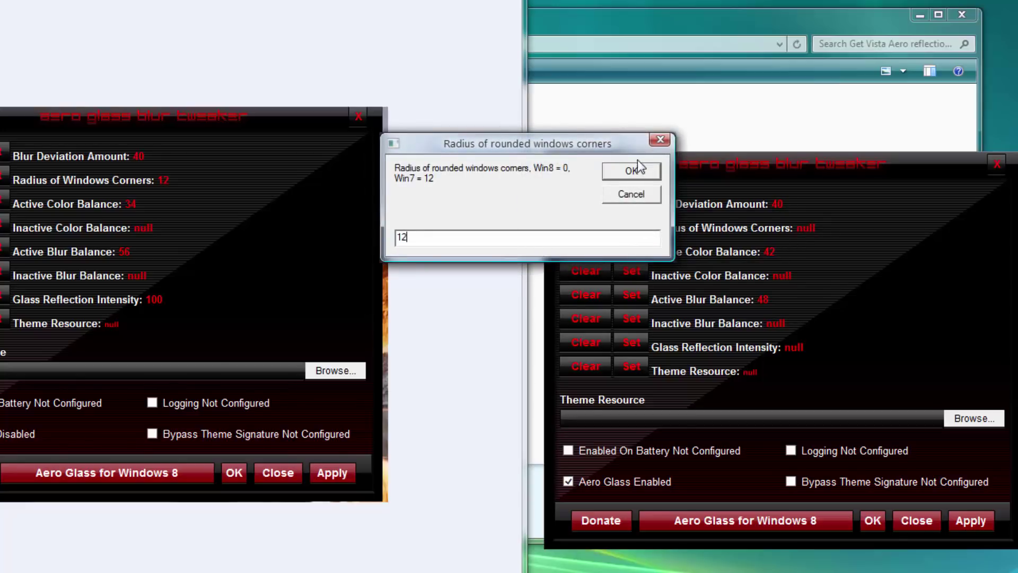
left_click(629, 170)
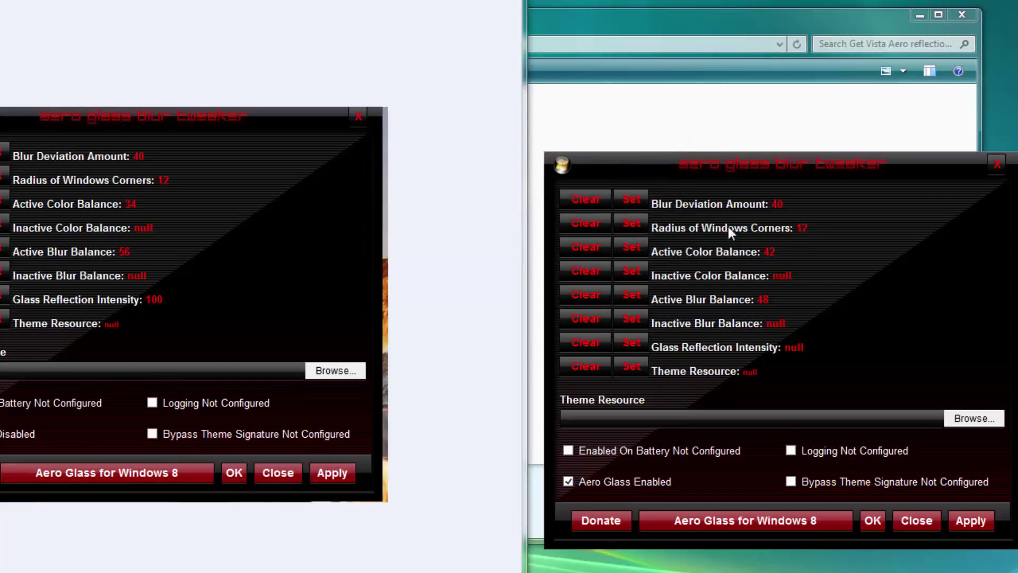
left_click(634, 248)
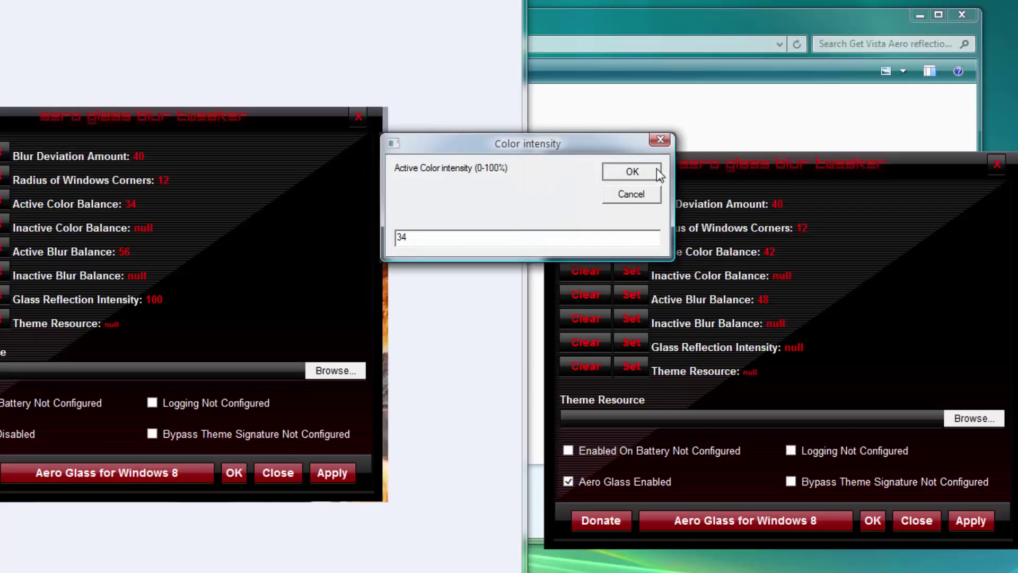
left_click(655, 170)
Step: Dismiss the Inactive Color Balance prompt without entering a value and set the Active Blur Balance to 56
left_click(632, 271)
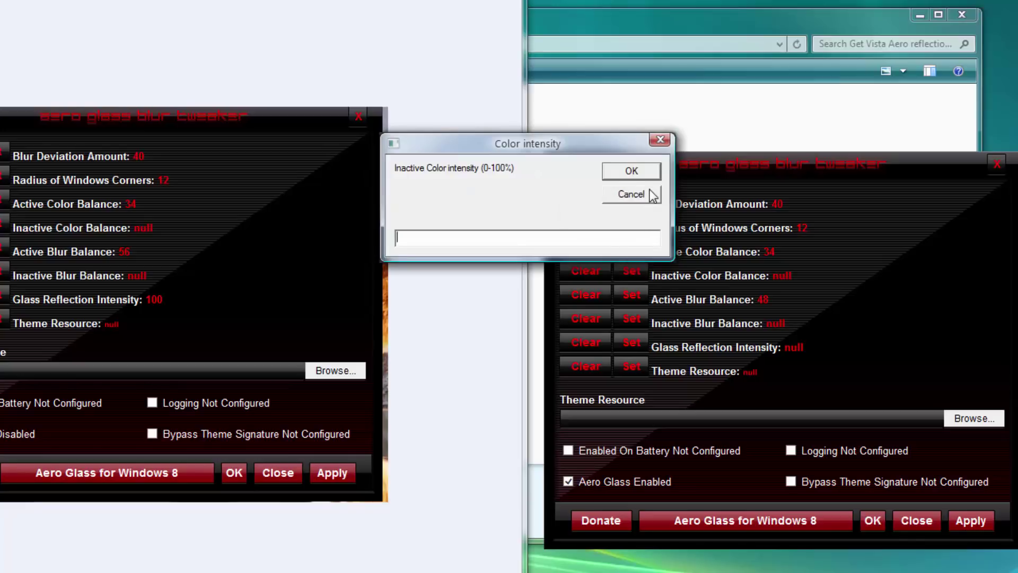
left_click(649, 194)
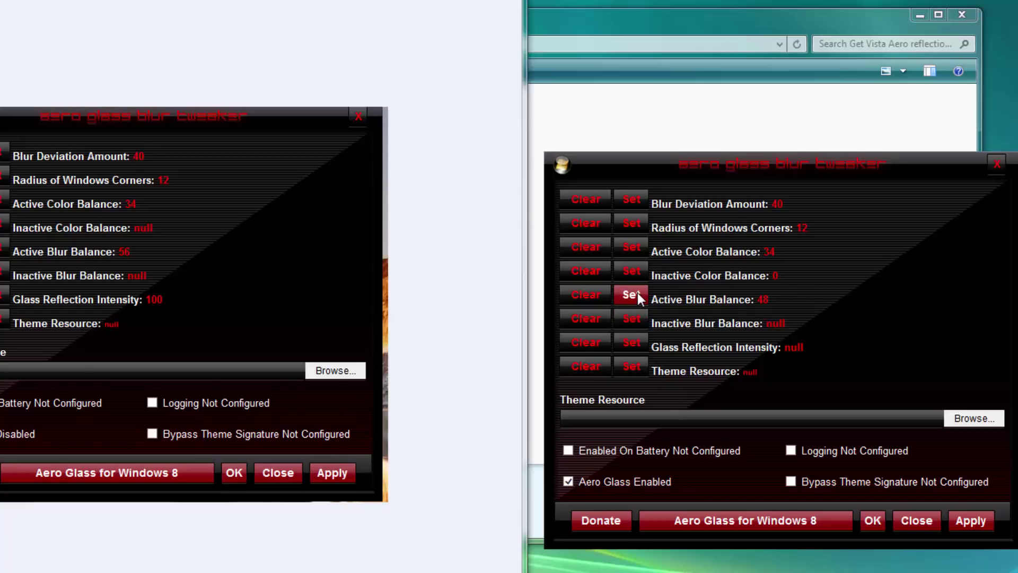
left_click(636, 295)
type("56")
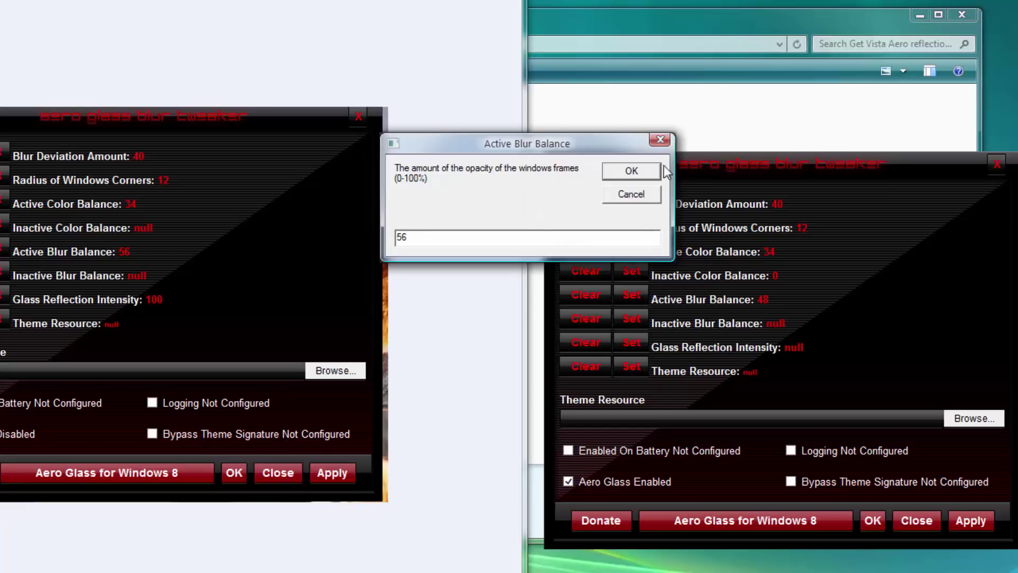
left_click(636, 171)
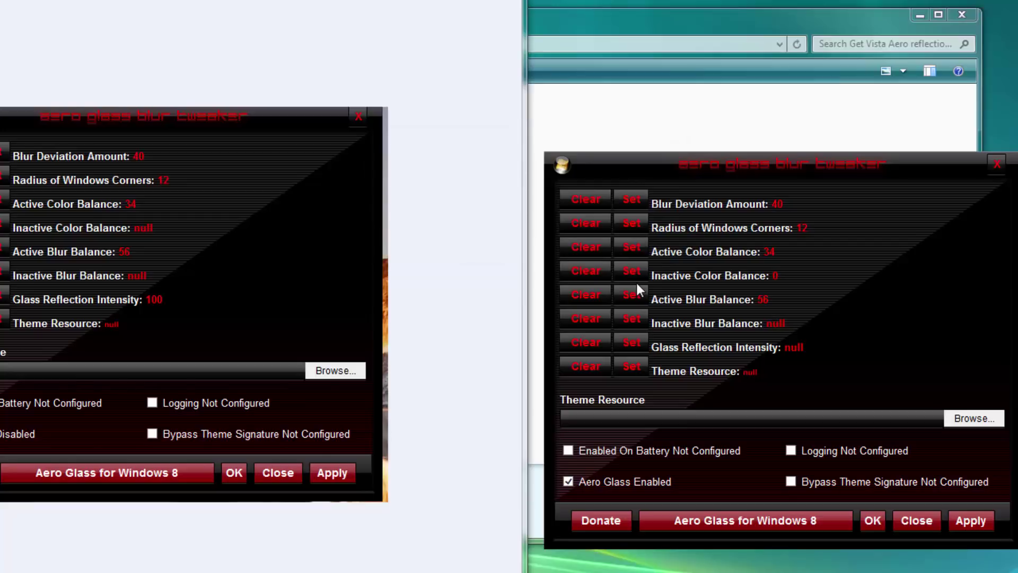
Step: Set the Glass Reflection Intensity to 100, apply the tweaker settings and allow the script host to make changes
left_click(632, 348)
type("100")
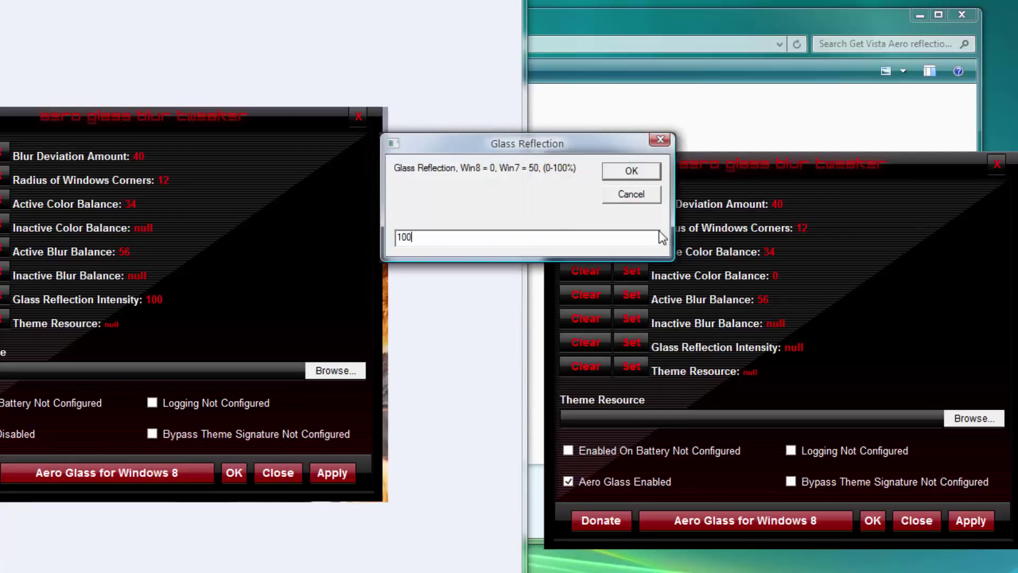
left_click(631, 172)
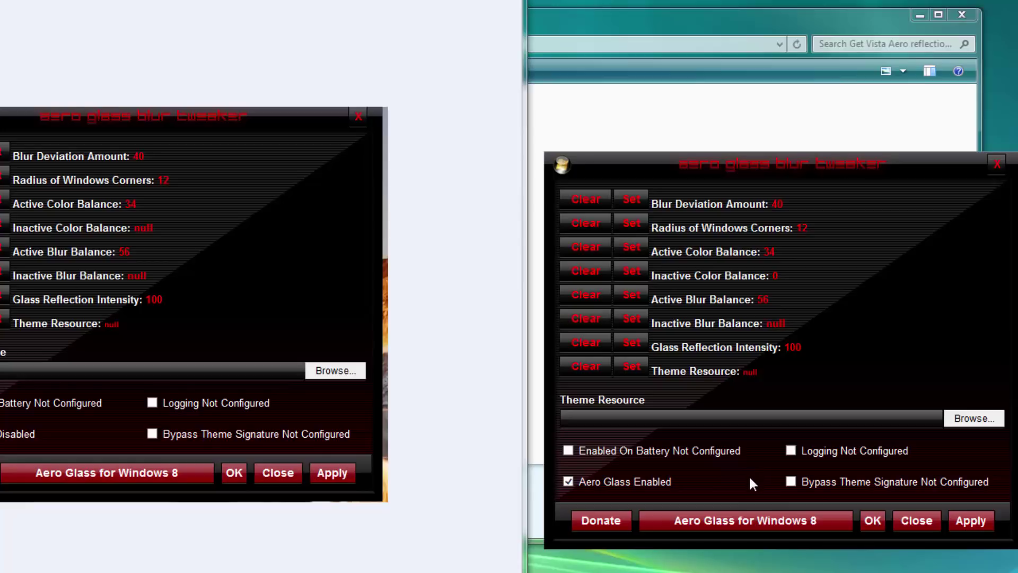
left_click(967, 517)
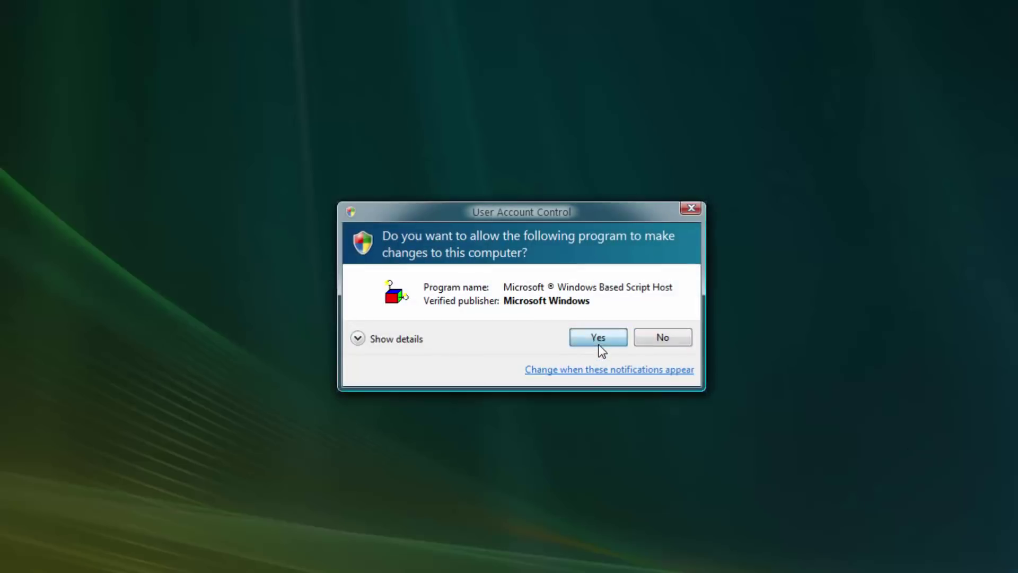
left_click(598, 343)
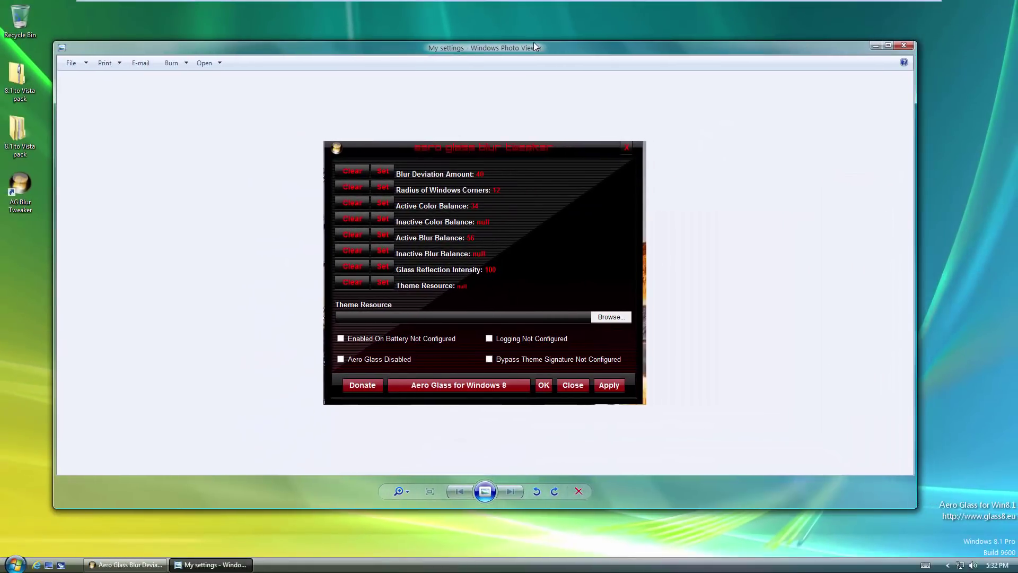
Step: Close the My settings reference picture and the Aero Glass Blur Tweaker
left_click_drag(533, 43, 393, 142)
double_click(393, 142)
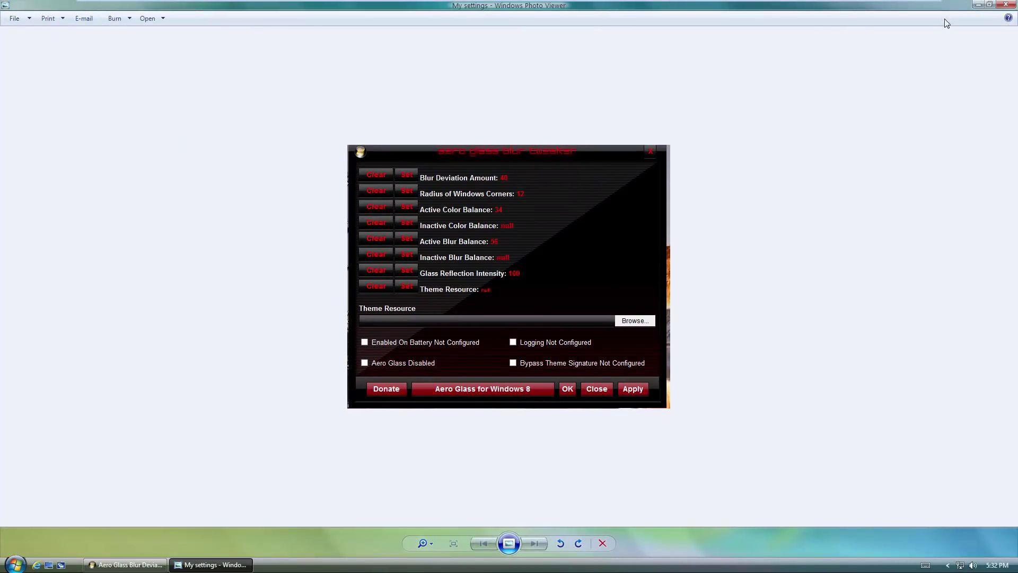
left_click(1005, 5)
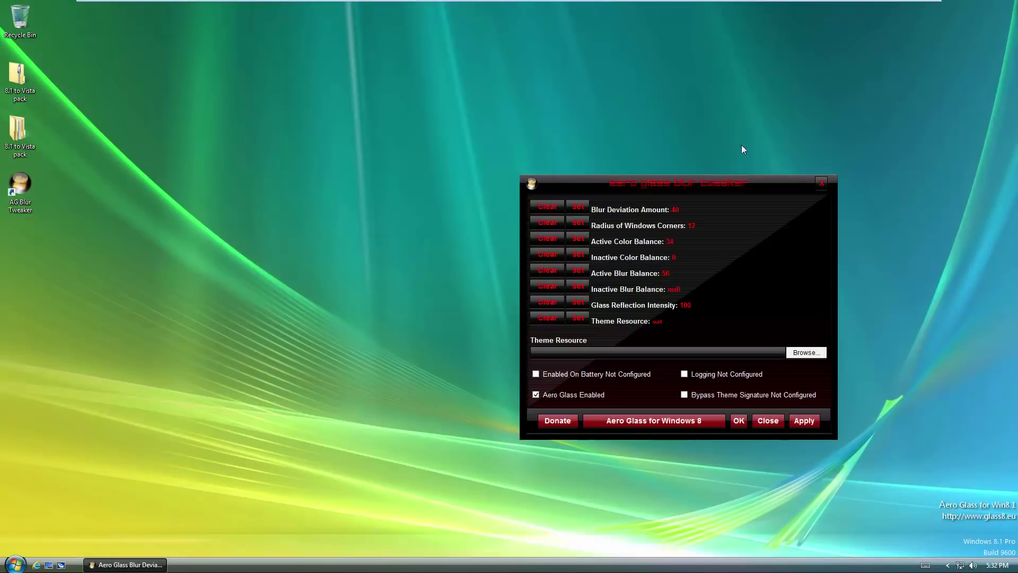
left_click(820, 184)
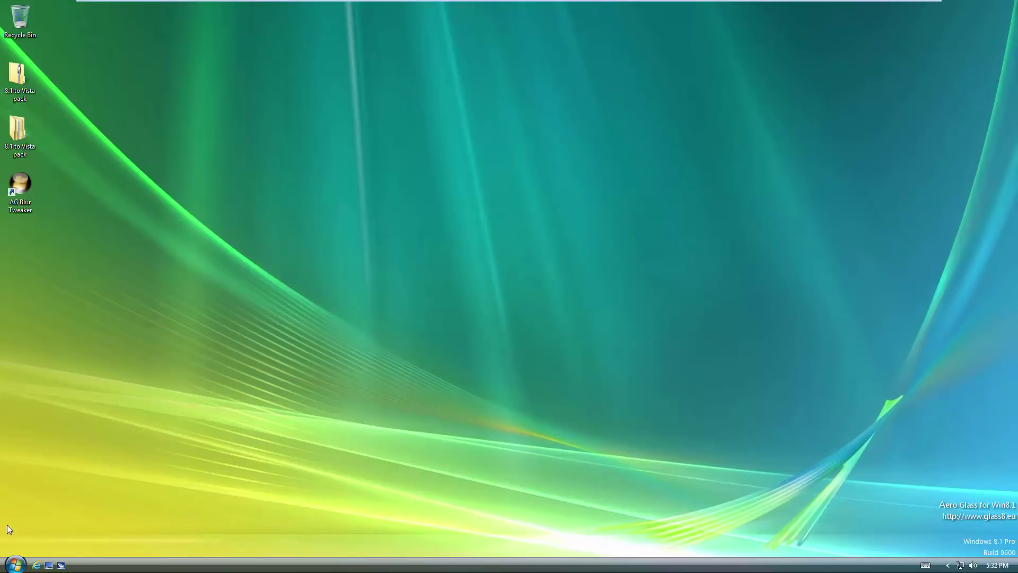
Step: Open the Computer window, move it slightly to check the glass reflection and rounded corners, and close it
left_click(12, 562)
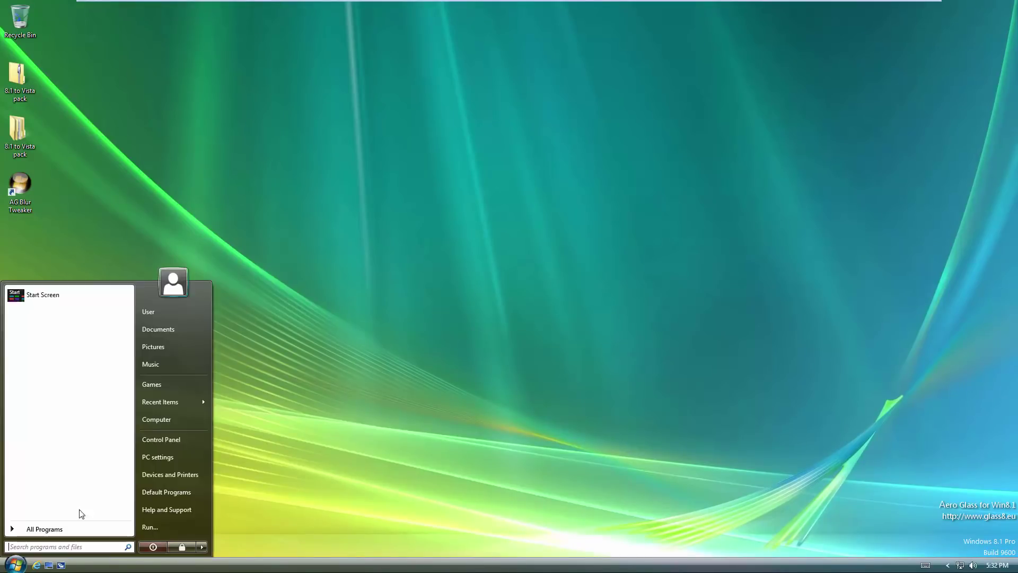
left_click(203, 418)
mouse_move(403, 88)
left_mouse_down()
mouse_move(243, 161)
mouse_move(569, 84)
mouse_move(304, 165)
mouse_move(500, 81)
mouse_move(403, 107)
mouse_move(318, 162)
mouse_move(416, 99)
left_mouse_up()
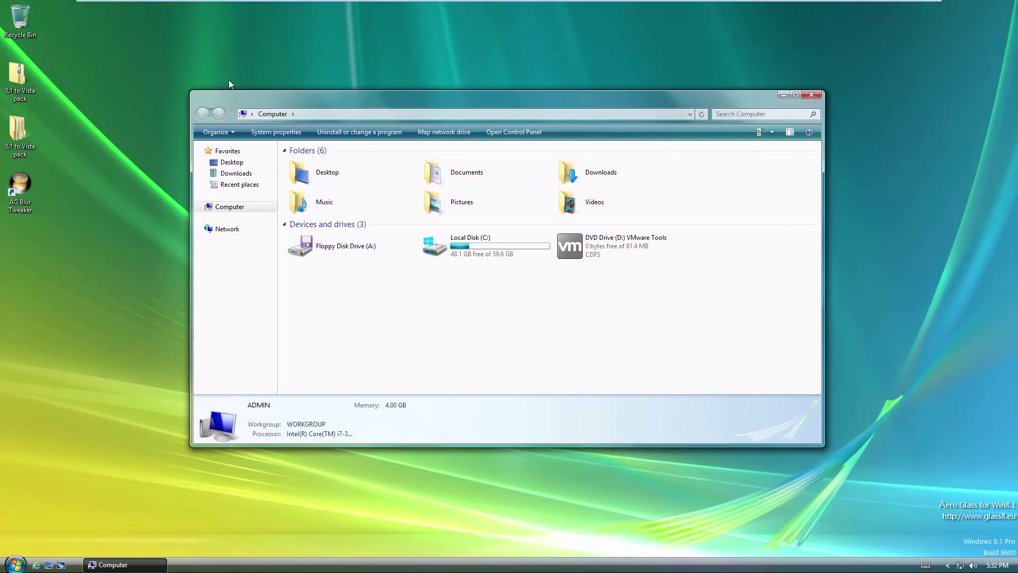
left_click(811, 94)
Step: Run 8GadgetPackSetup from the pack's "Install Vista sidebar" folder, start the installation and allow it to make changes
double_click(17, 141)
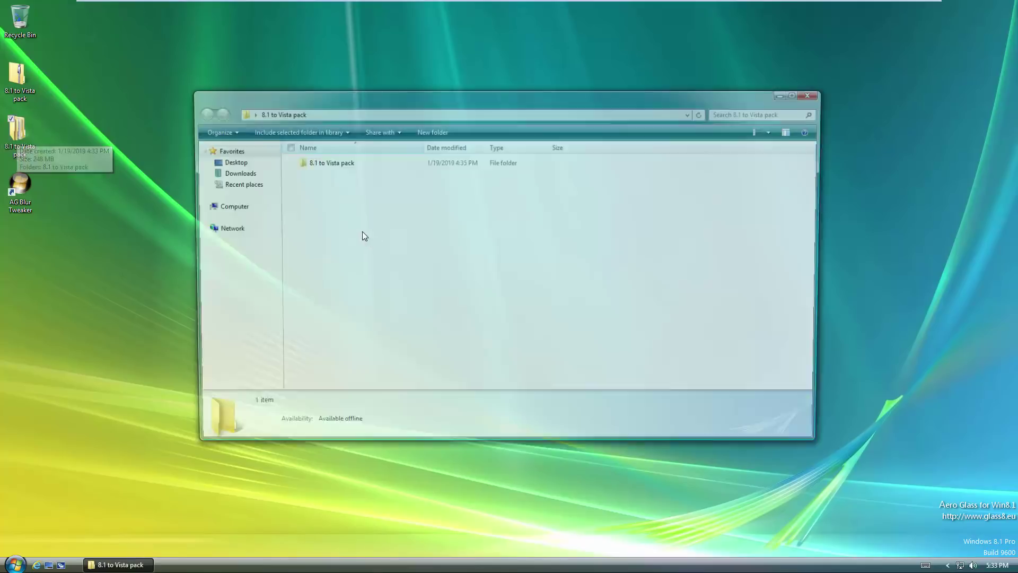
double_click(380, 164)
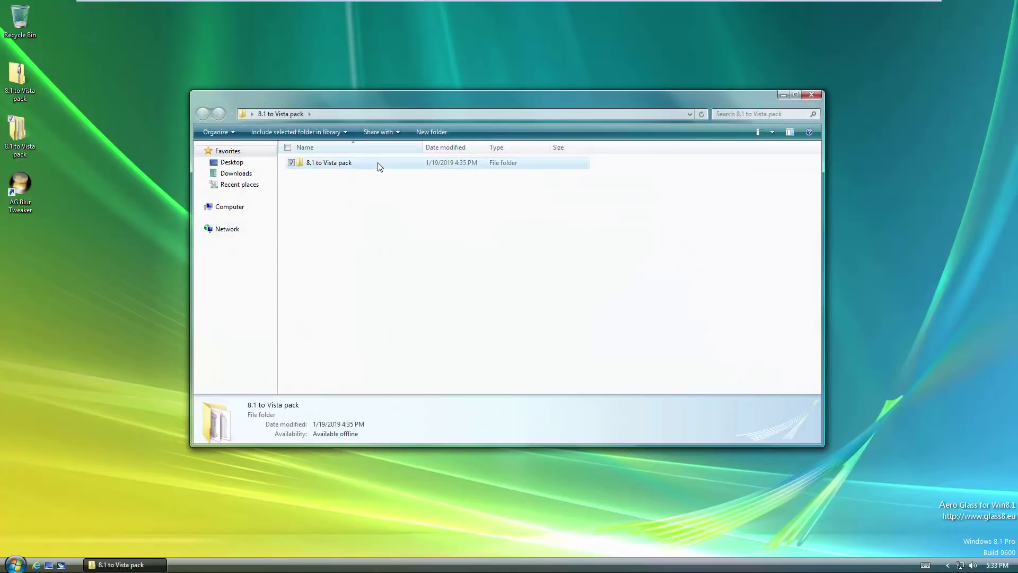
mouse_move(360, 195)
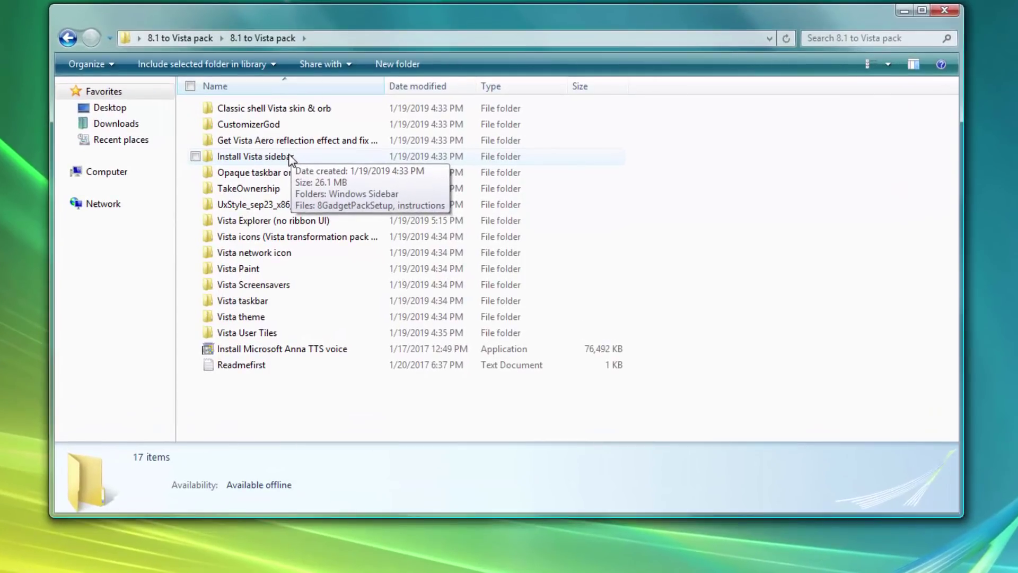
double_click(290, 157)
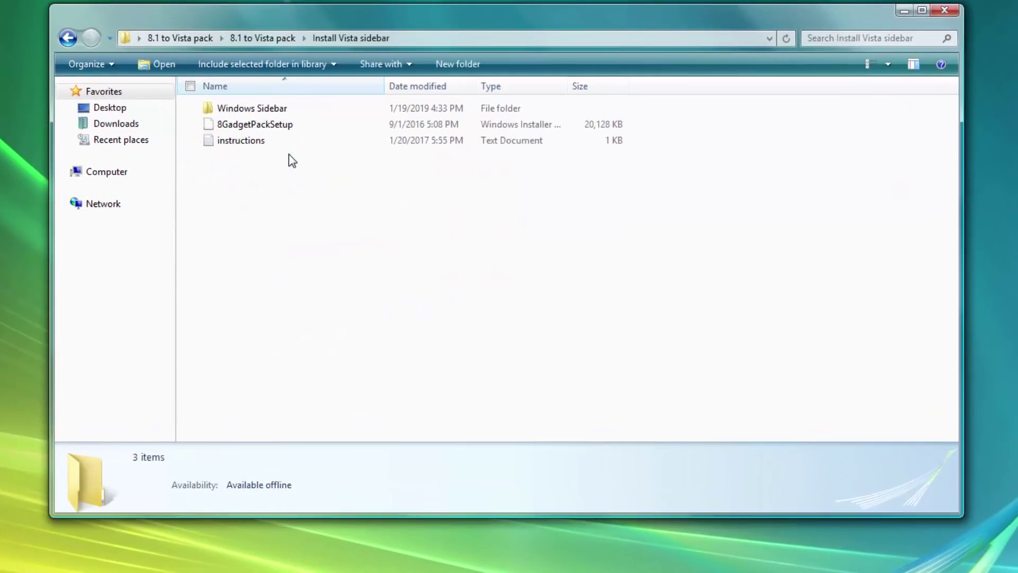
double_click(280, 127)
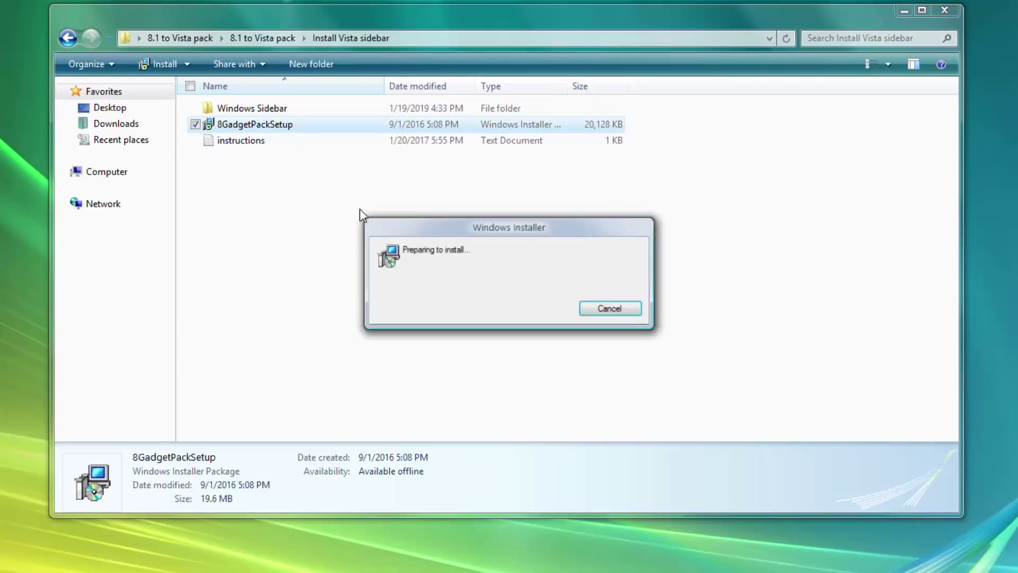
left_click(574, 398)
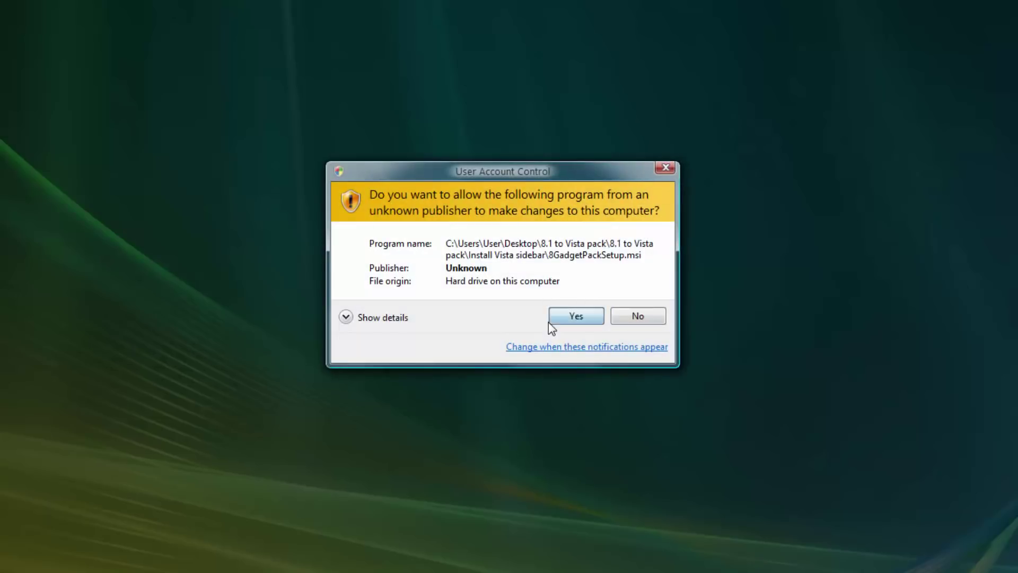
left_click(552, 318)
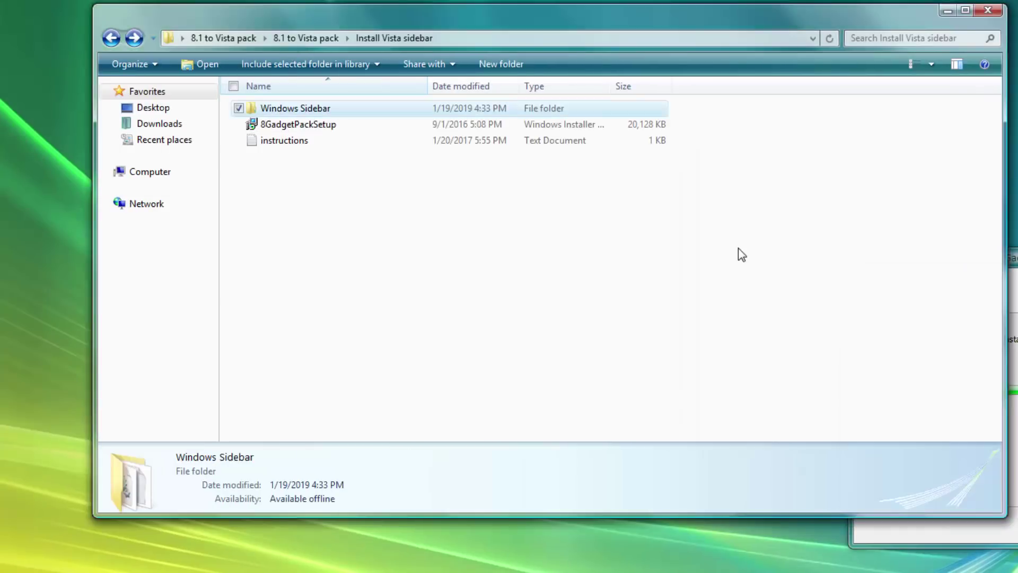
Step: Merge Add_Take_Ownership from the pack's TakeOwnership folder into the registry
left_click(741, 254)
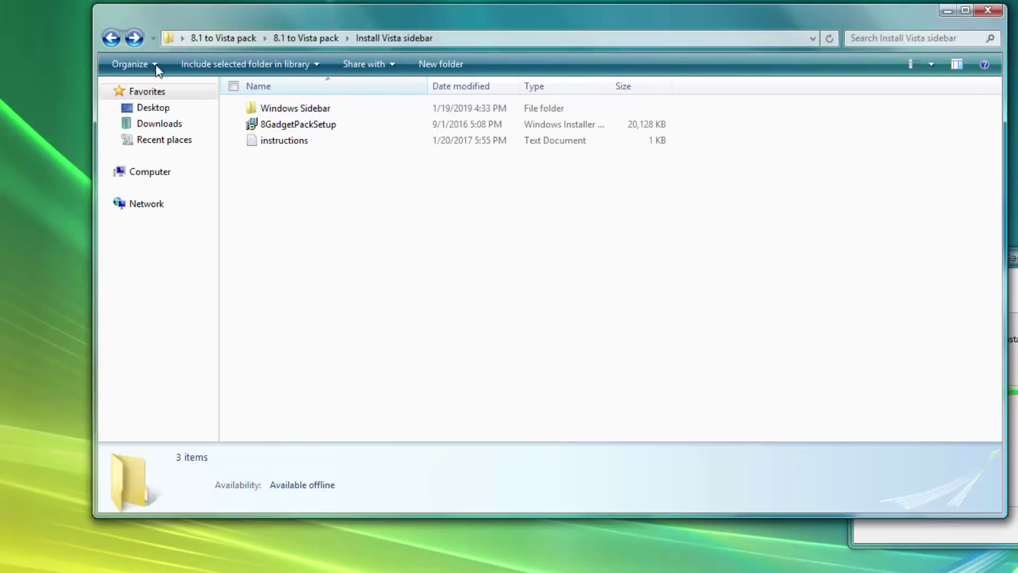
left_click(110, 39)
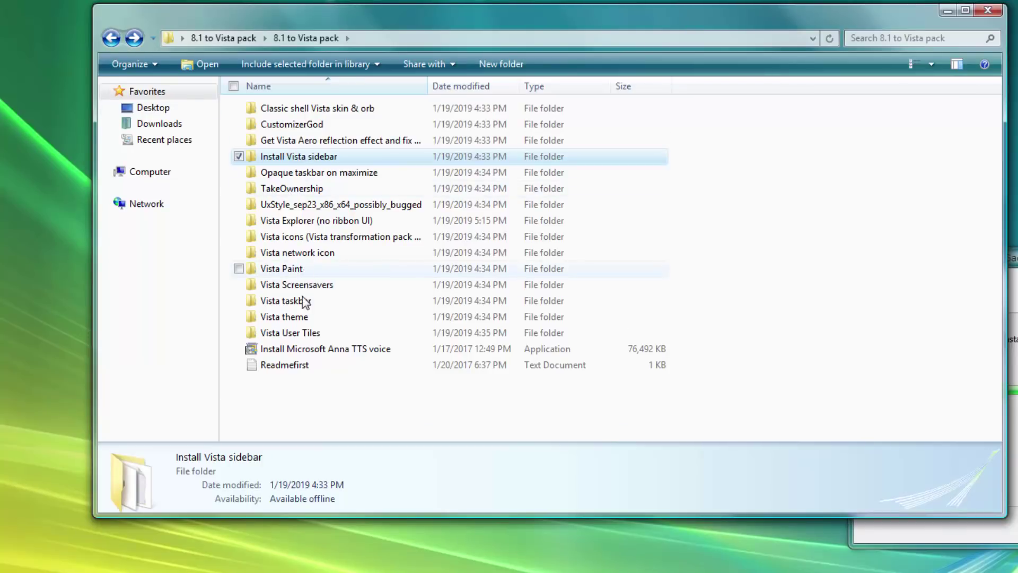
double_click(304, 189)
double_click(306, 108)
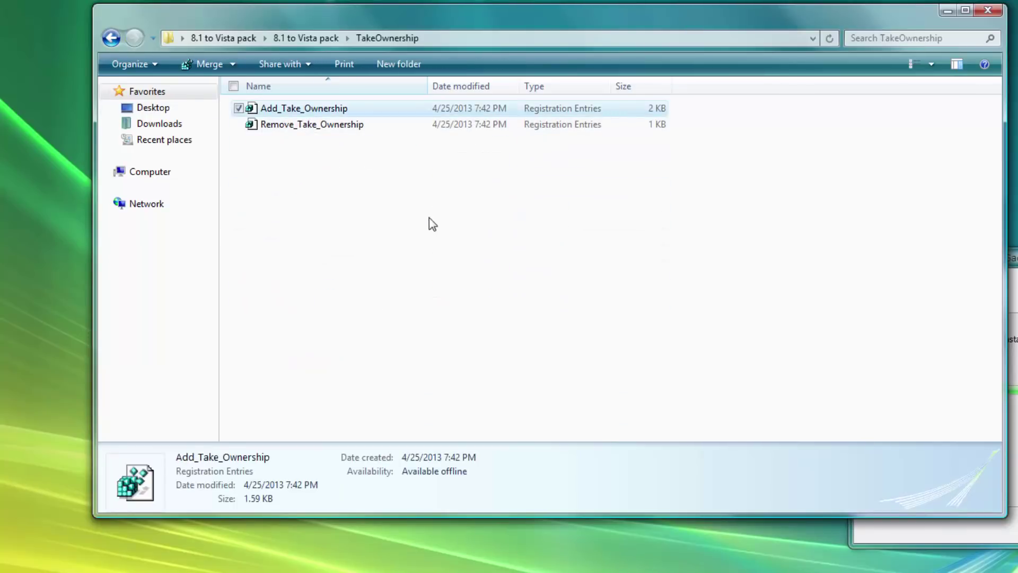
left_click(610, 303)
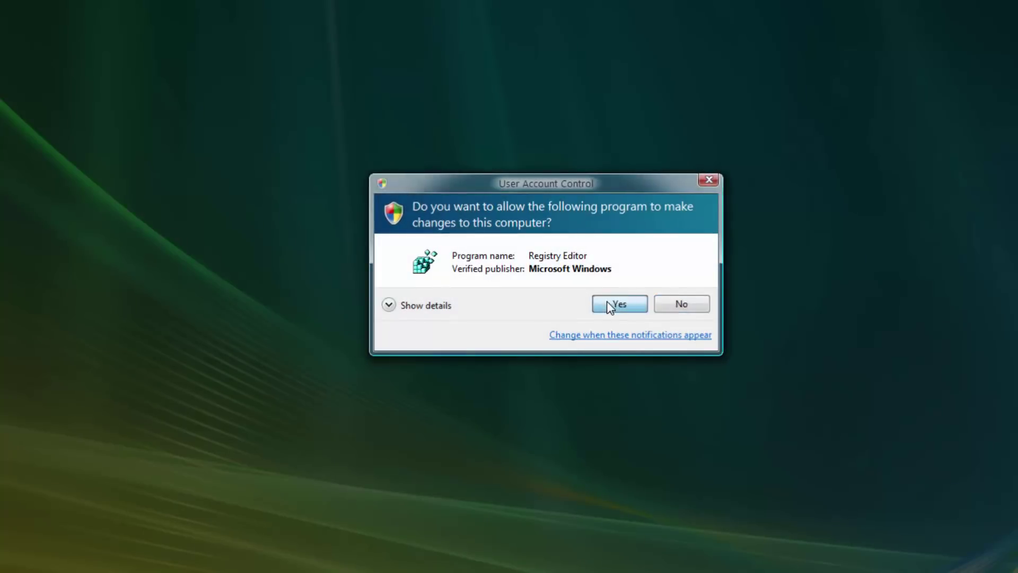
left_click(663, 307)
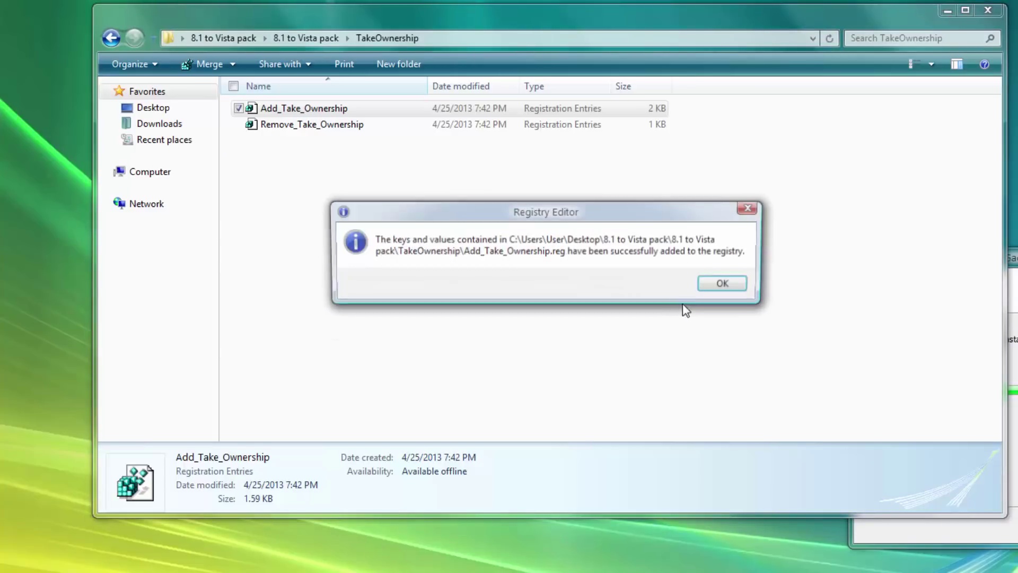
left_click(722, 288)
left_click(652, 285)
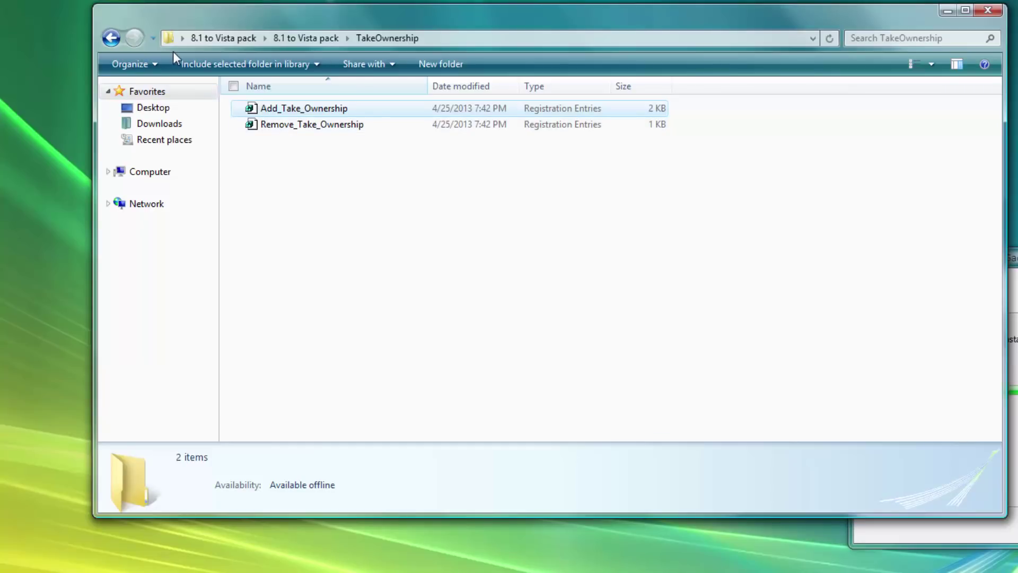
Step: Return to the inner "8.1 to Vista pack" folder and finish the 8GadgetPack setup wizard
double_click(109, 40)
left_click(133, 37)
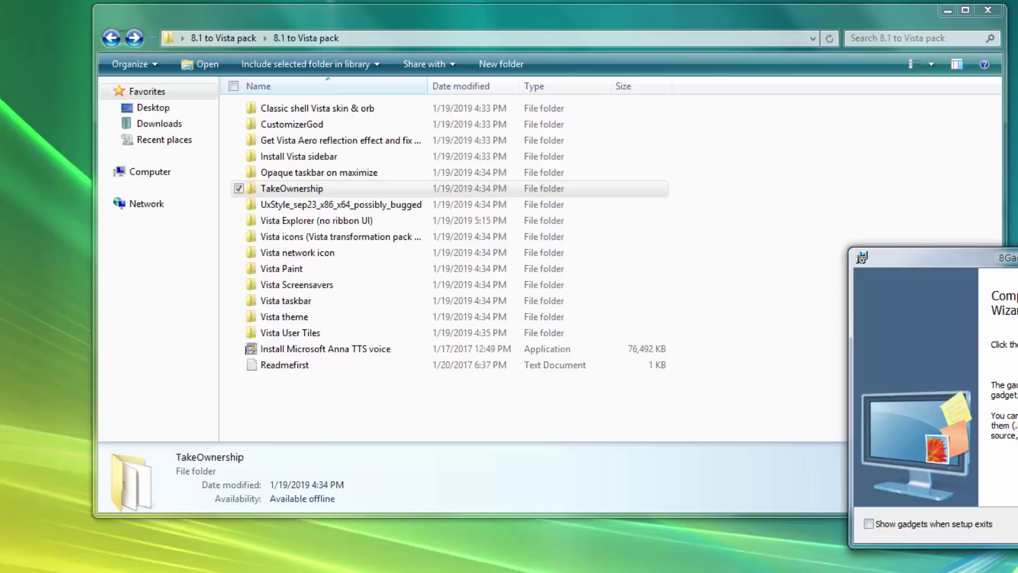
left_click(1017, 523)
left_click(885, 276)
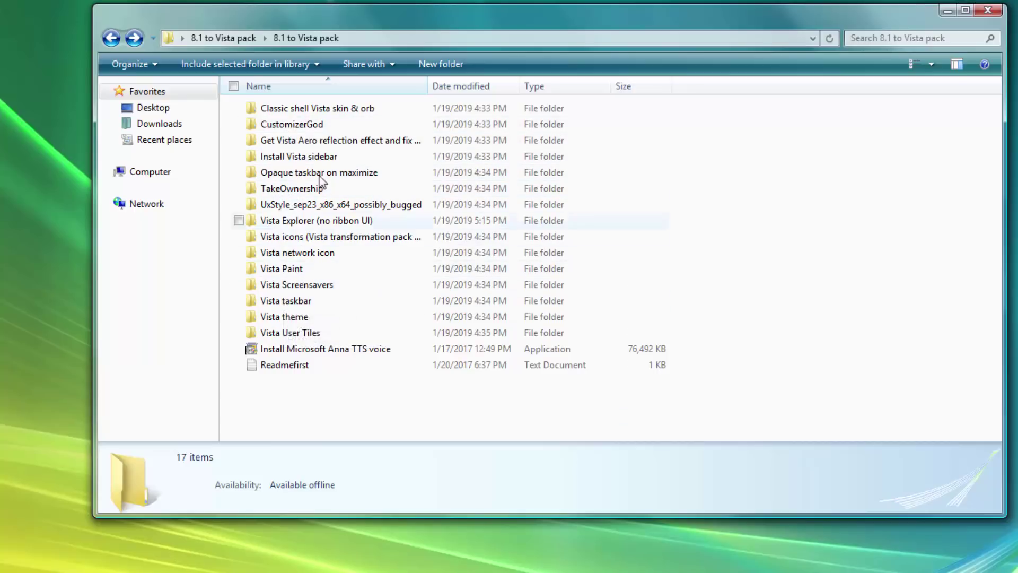
Step: Copy the Windows Sidebar folder from the pack's "Install Vista sidebar" folder
double_click(317, 157)
left_click(326, 109)
right_click(325, 110)
left_click(215, 319)
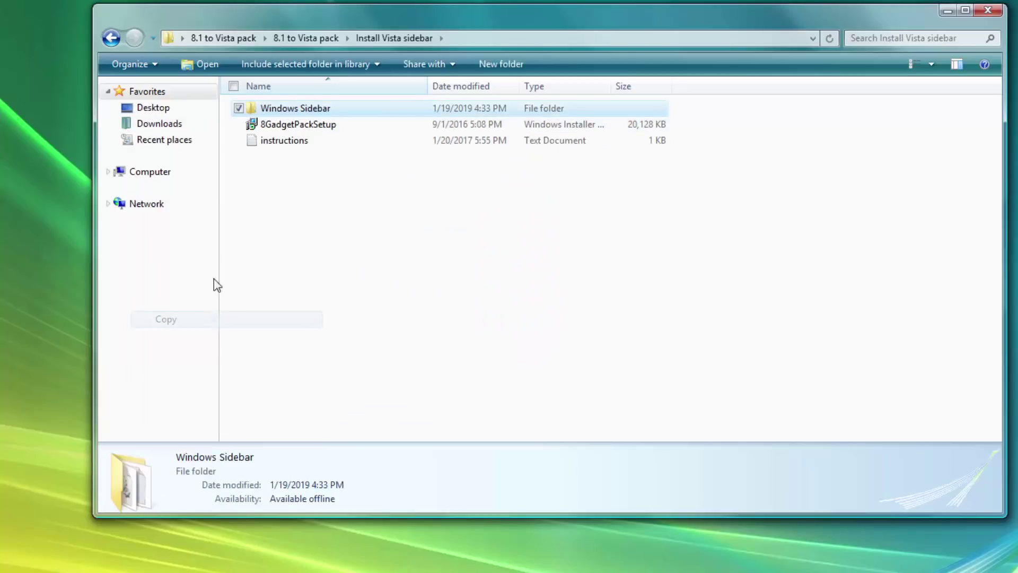
Step: Go to Program Files on Local Disk (C:) and take ownership of its Windows Sidebar folder, allowing the command processor
left_click(211, 142)
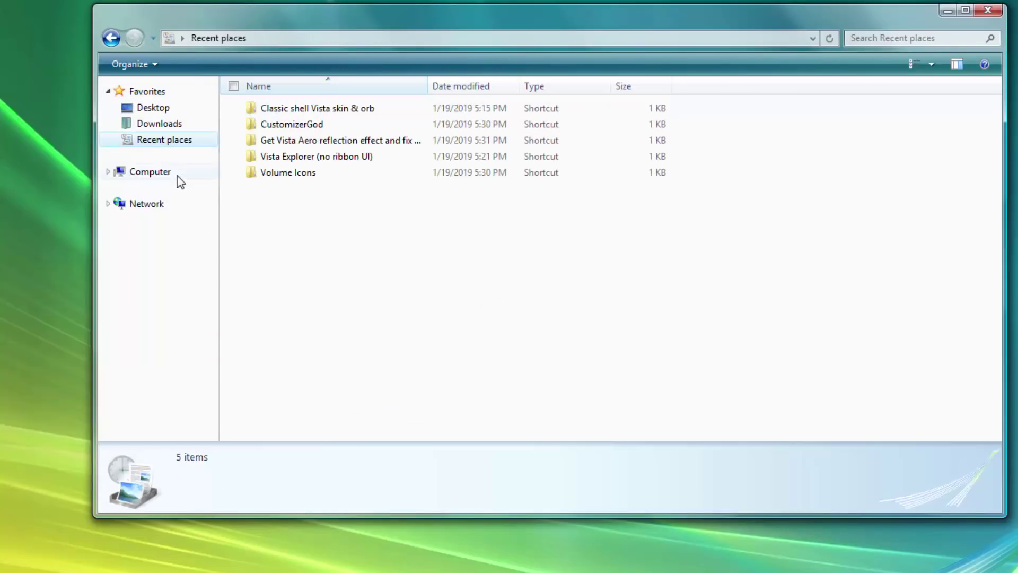
left_click(177, 175)
double_click(457, 222)
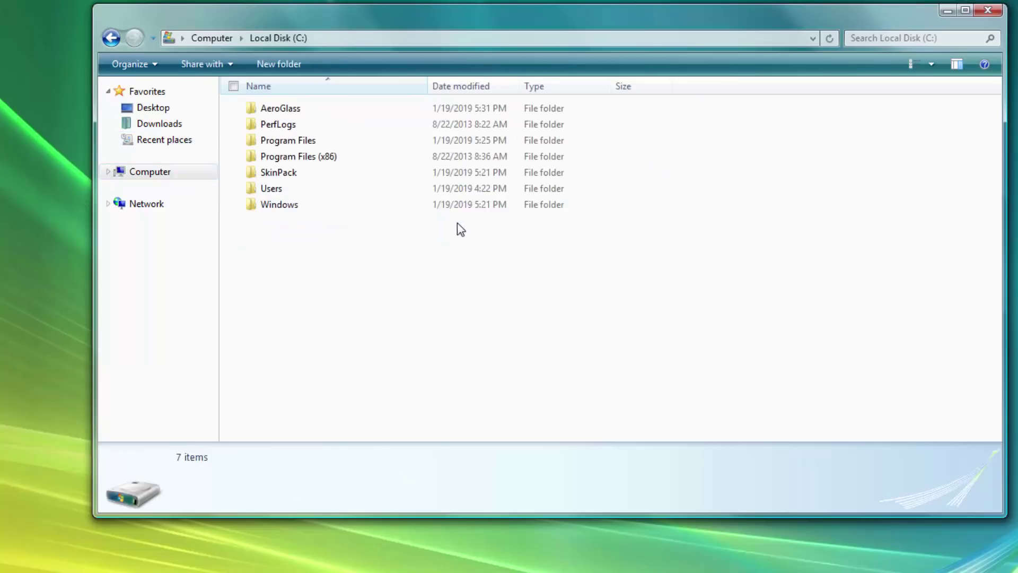
double_click(312, 141)
left_click(305, 333)
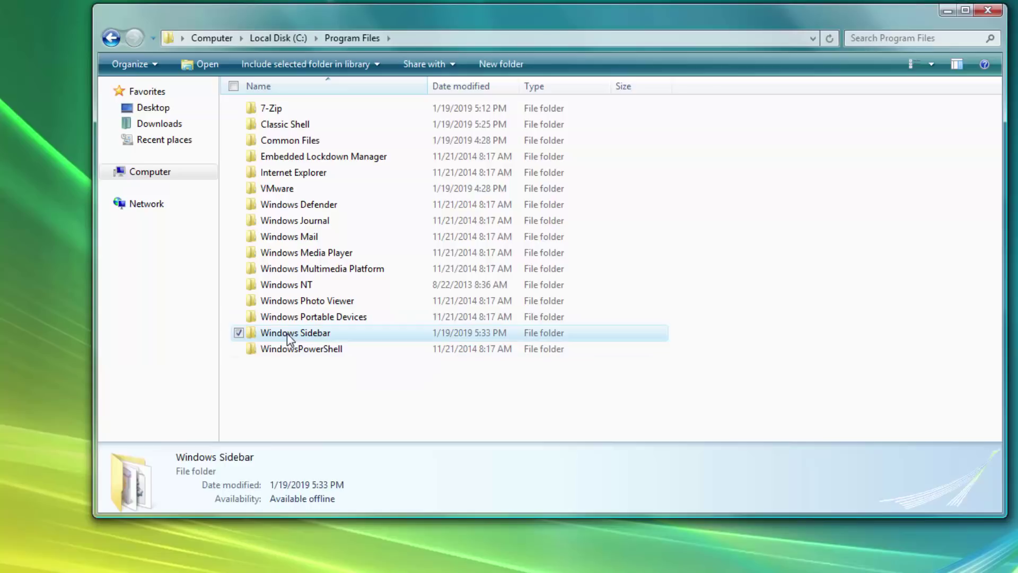
right_click(287, 333)
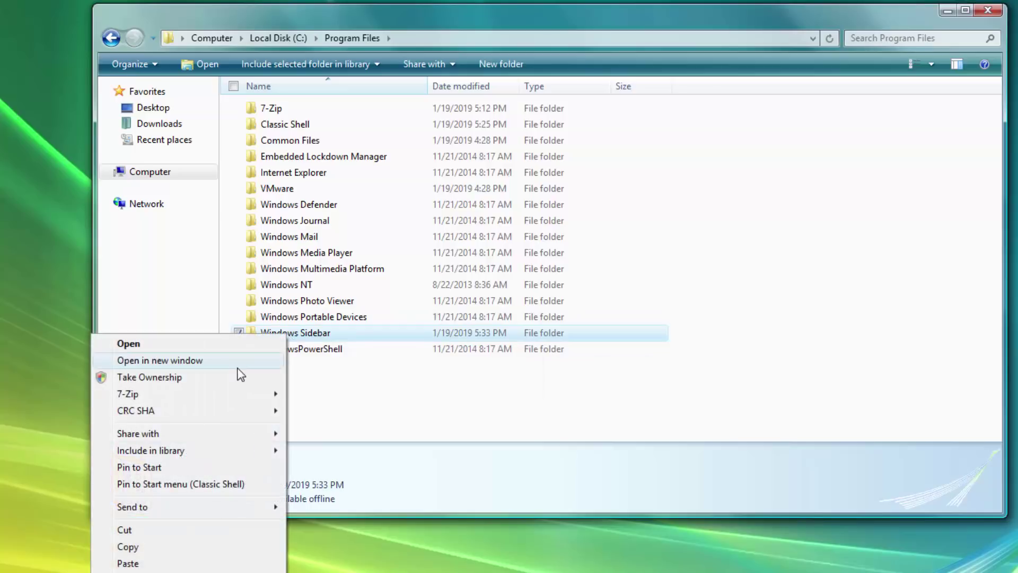
left_click(209, 377)
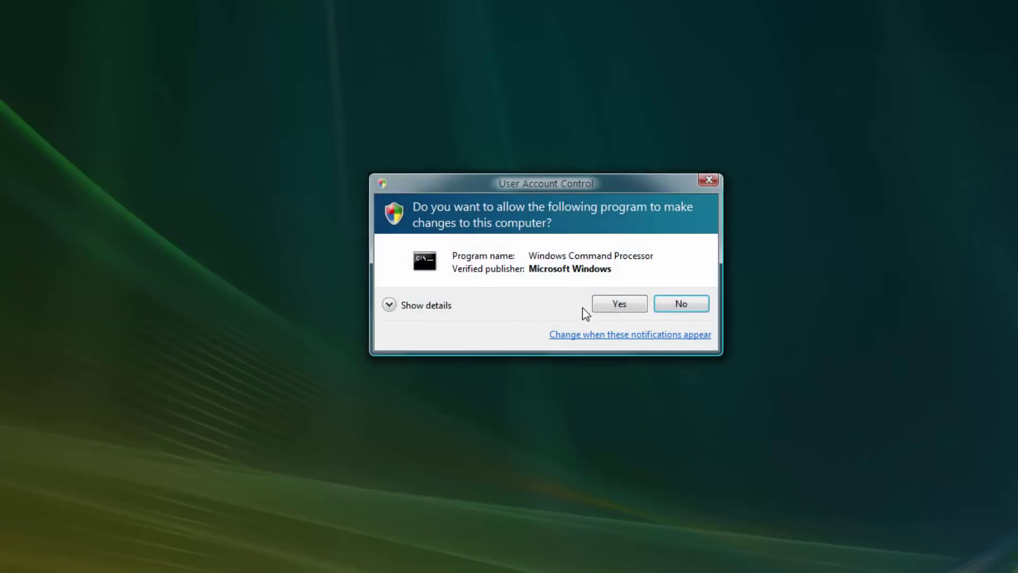
left_click(603, 299)
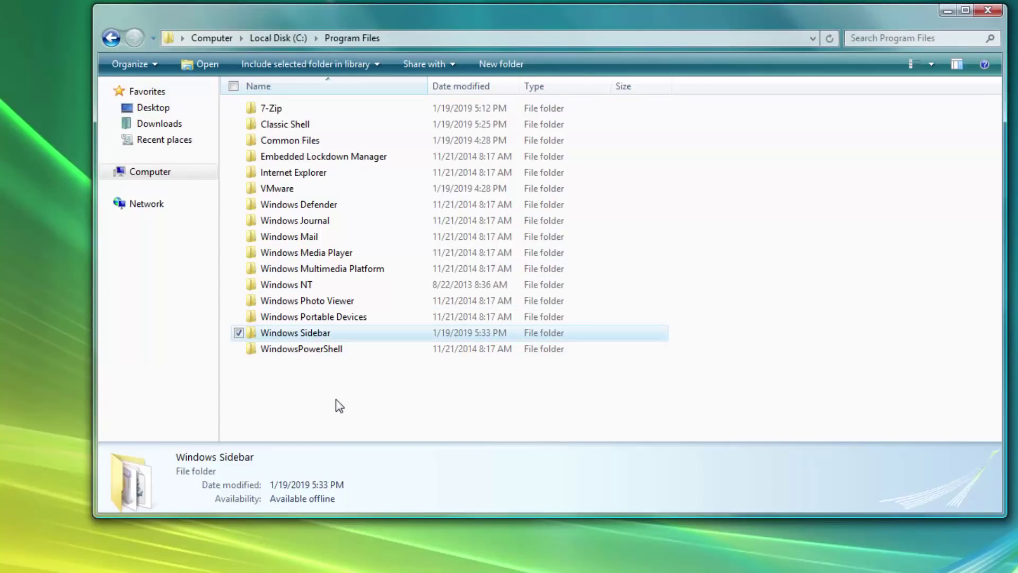
Step: Paste the copied Windows Sidebar folder into C:\Program Files
left_click(339, 406)
right_click(329, 402)
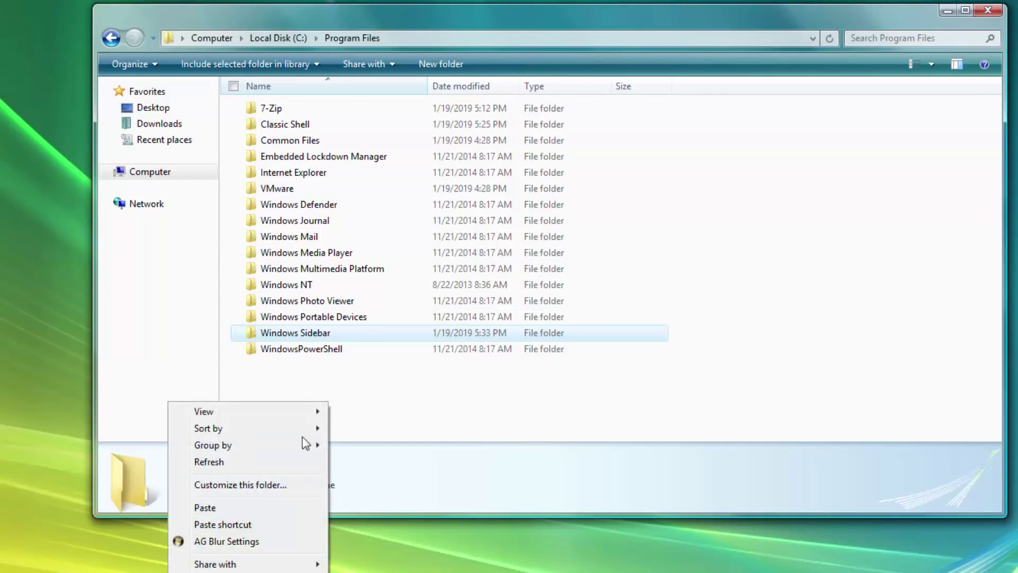
Step: Paste the Vista sidebar files into Program Files, replacing existing files, skipping the in-use folder, and granting administrator permission for all items
left_click(250, 508)
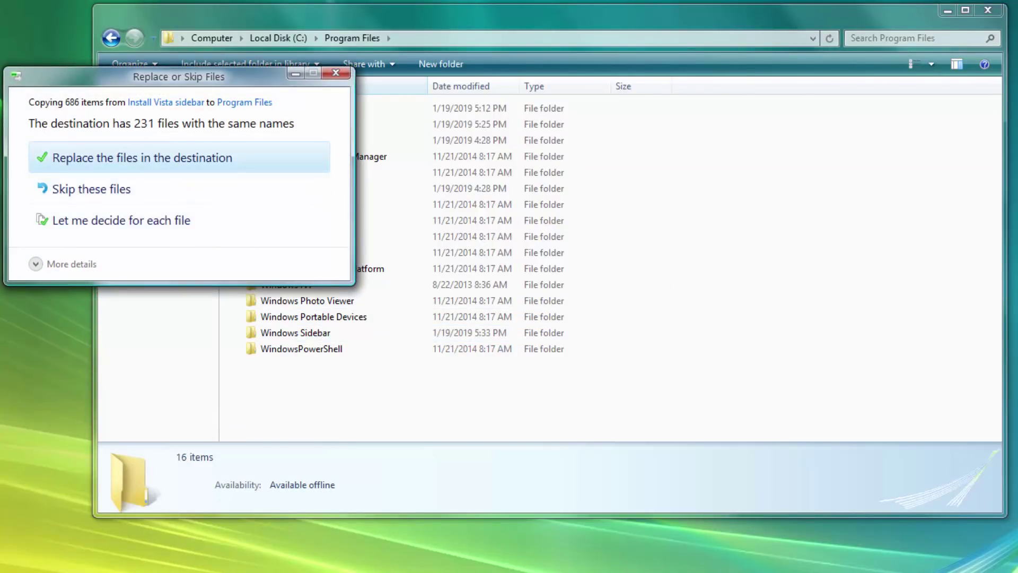
left_click(108, 159)
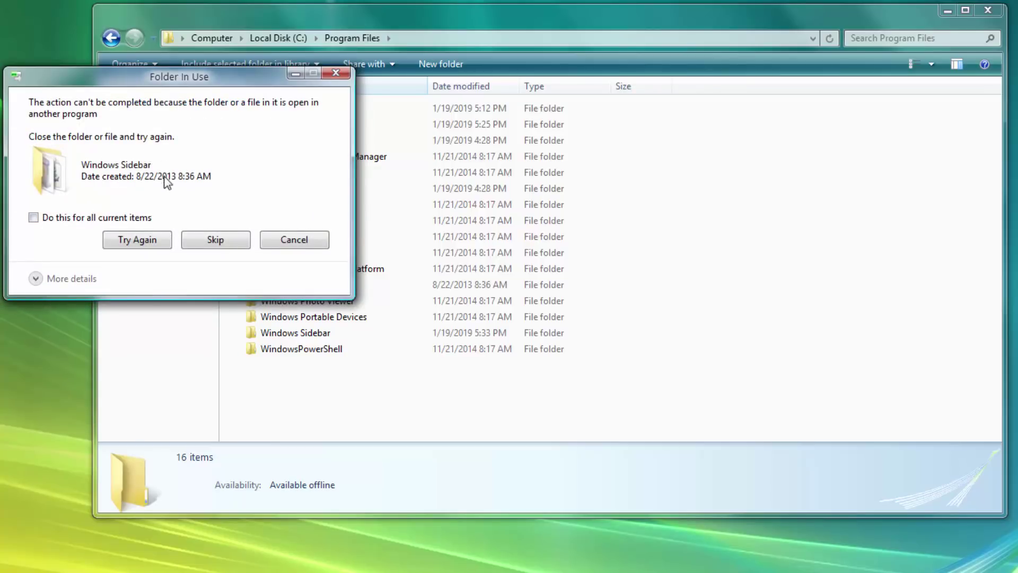
left_click(215, 238)
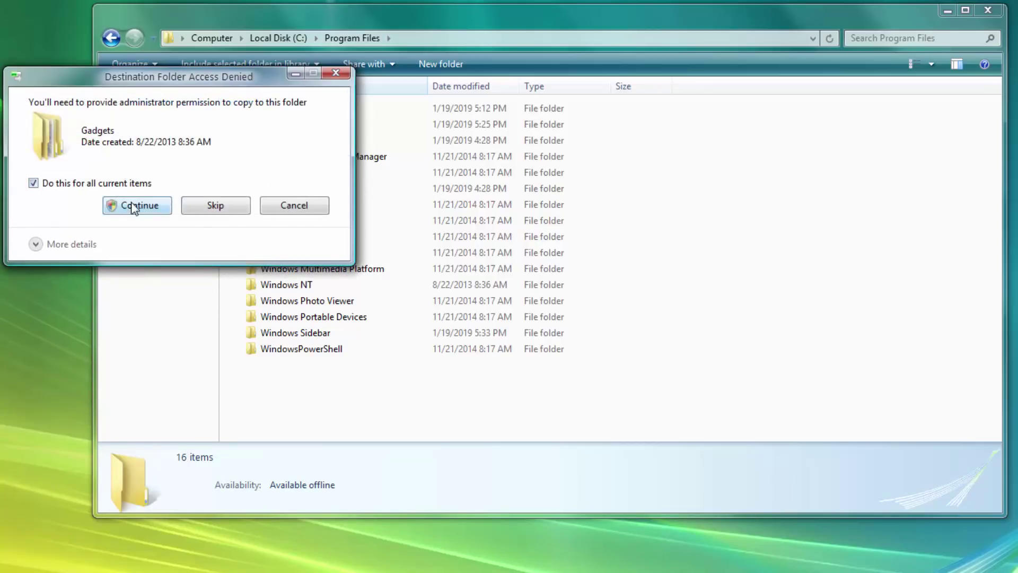
left_click(134, 205)
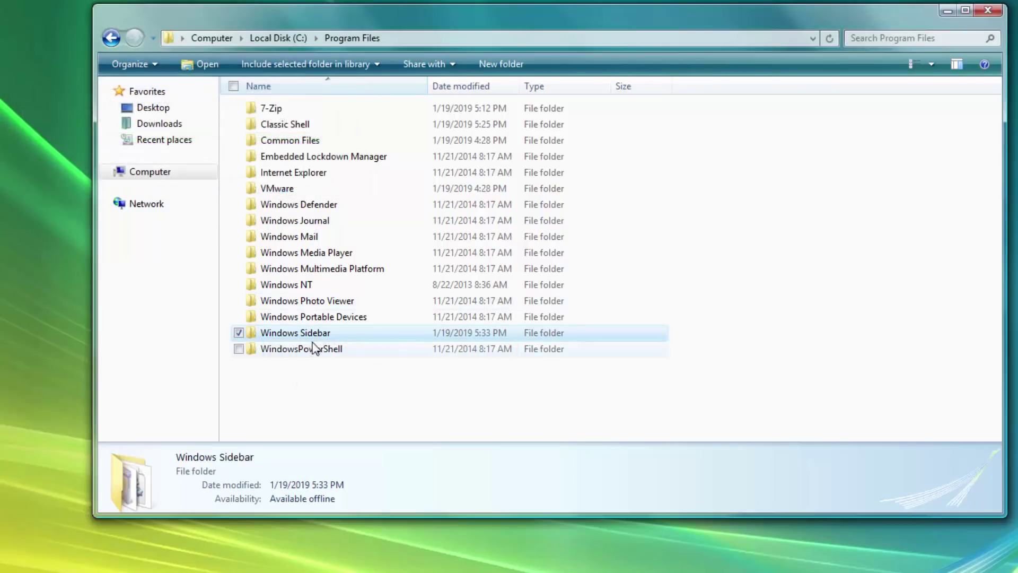
Step: Launch the sidebar application from the Windows Sidebar folder
double_click(318, 332)
scroll(320, 329, "down", 8)
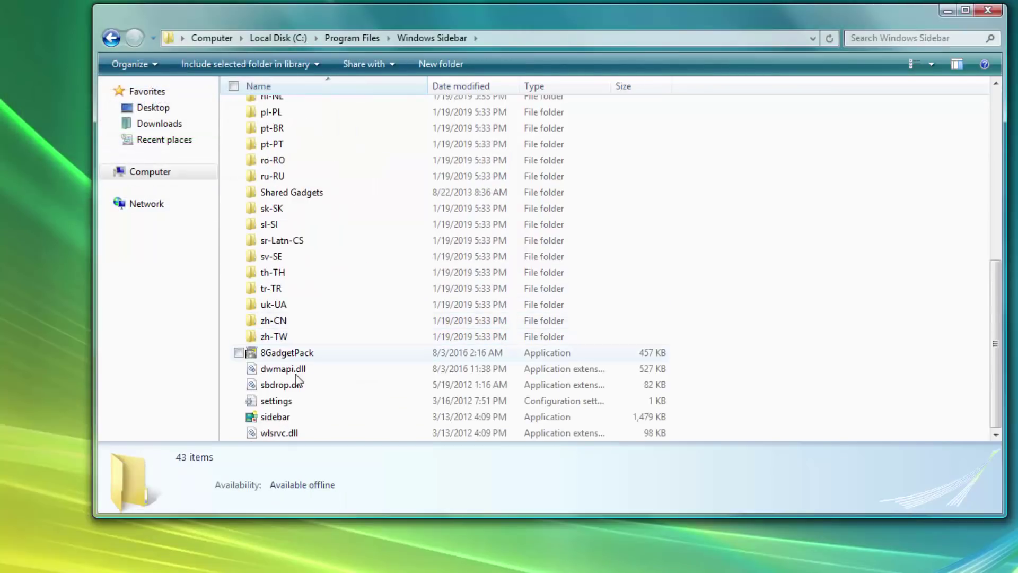
left_click(281, 416)
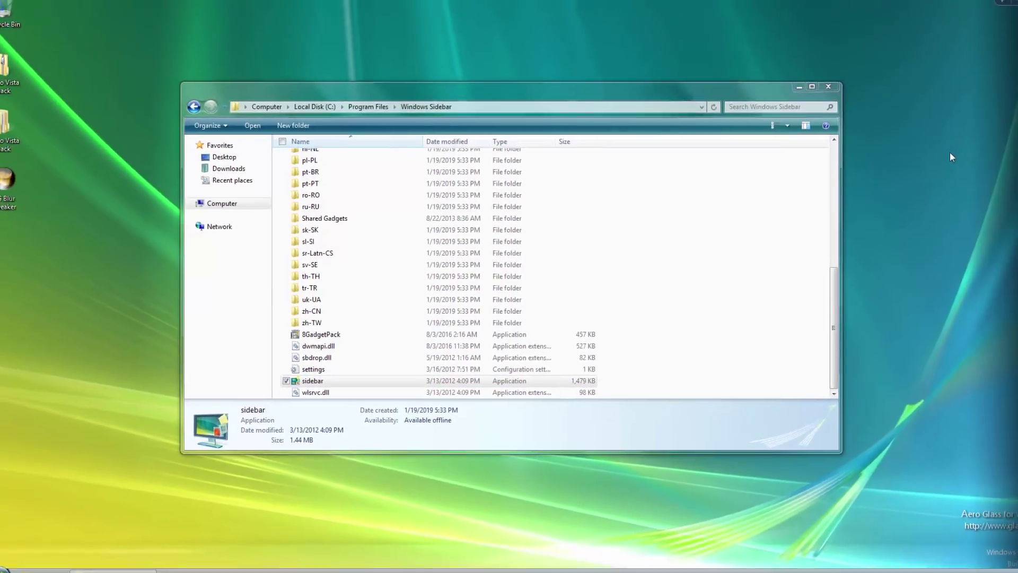
Step: Add the Clock and Calendar gadgets to the sidebar, placing the Calendar below the Clock in its day view
right_click(940, 154)
right_click(951, 155)
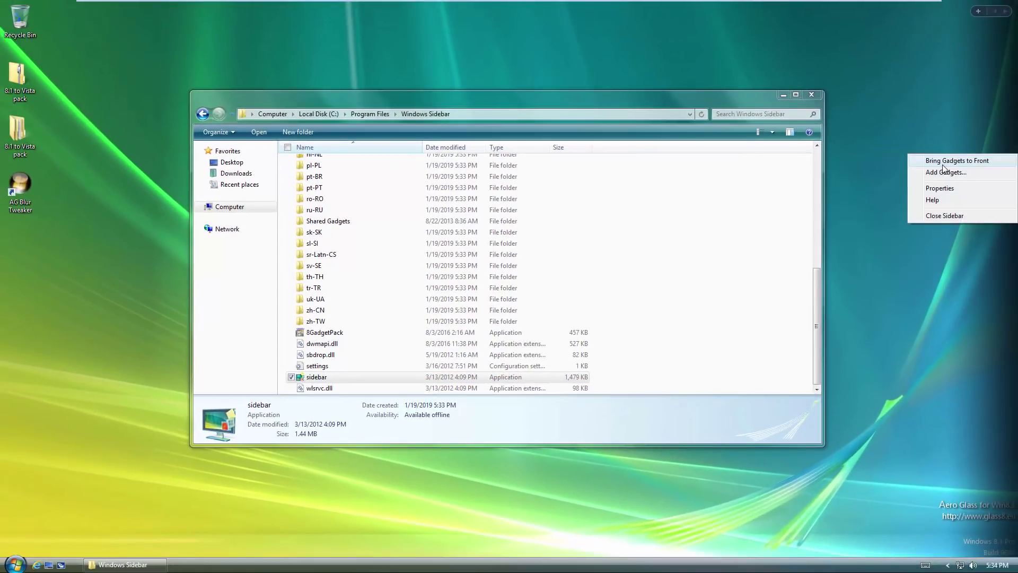
right_click(959, 158)
left_click(946, 178)
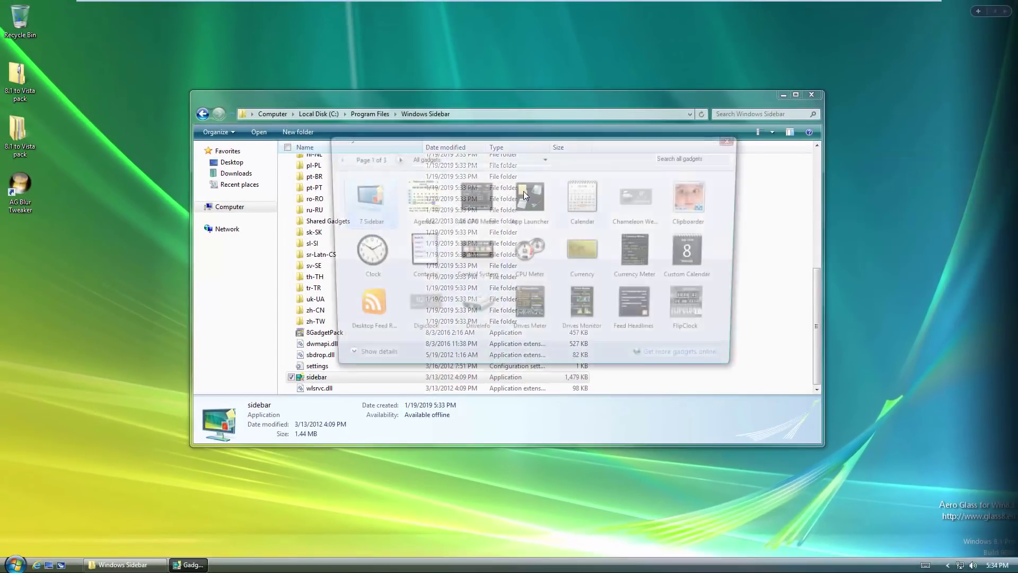
double_click(365, 256)
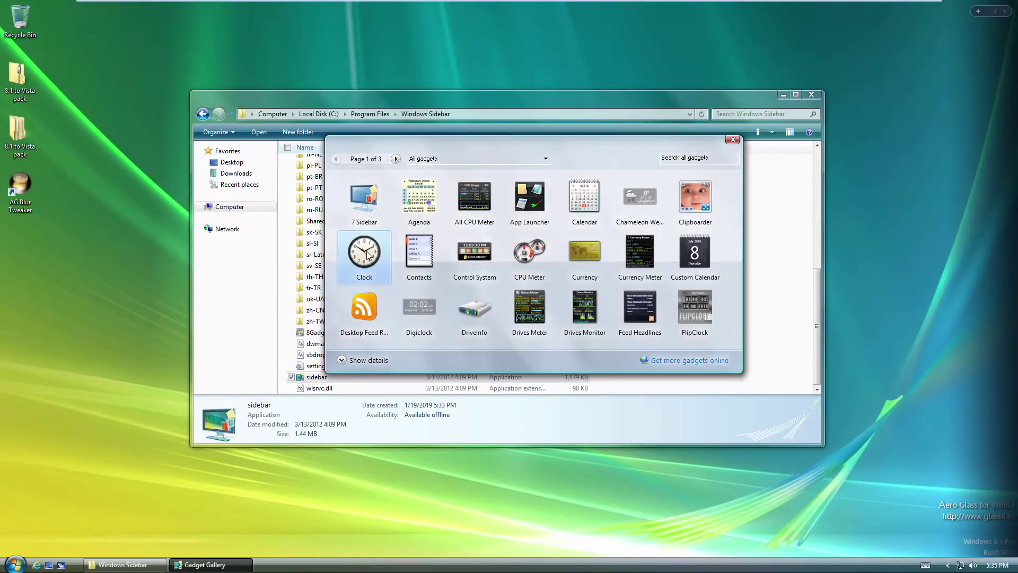
double_click(597, 219)
left_click(733, 139)
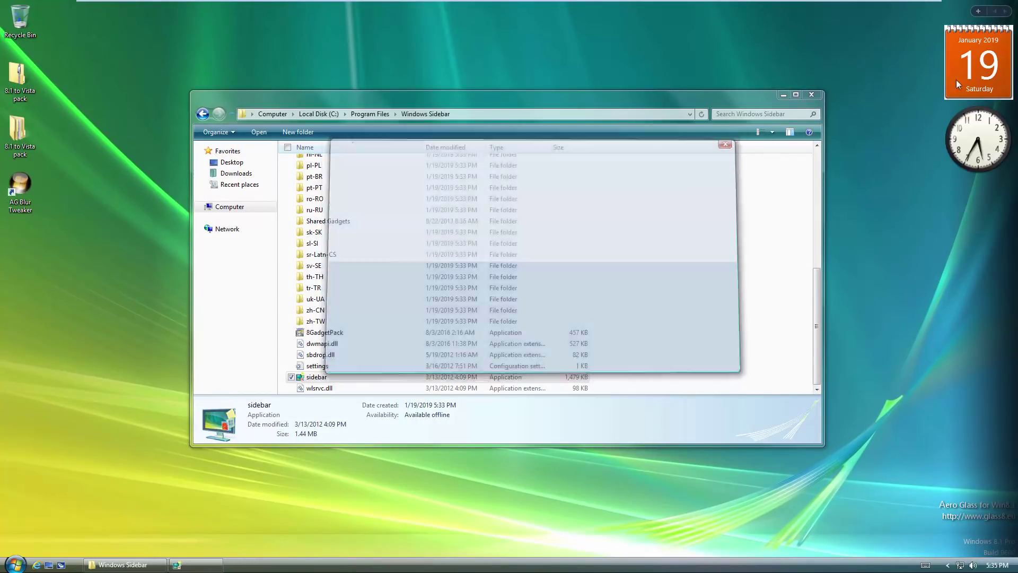
left_click_drag(979, 74, 1007, 149)
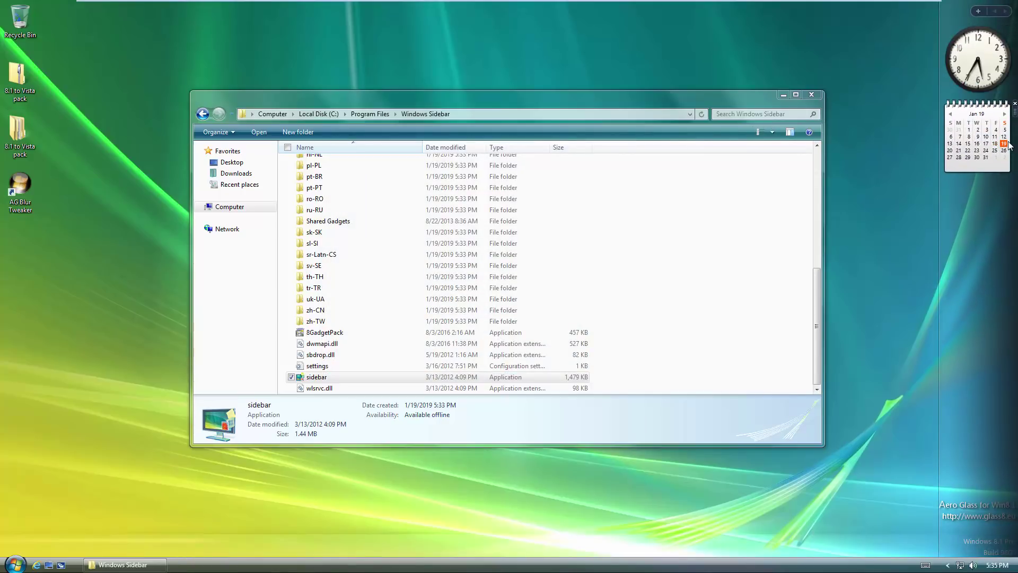
left_click(1003, 143)
Step: Close the Windows Sidebar folder window and open the inner 8.1 to Vista pack folder from the desktop
left_click(674, 104)
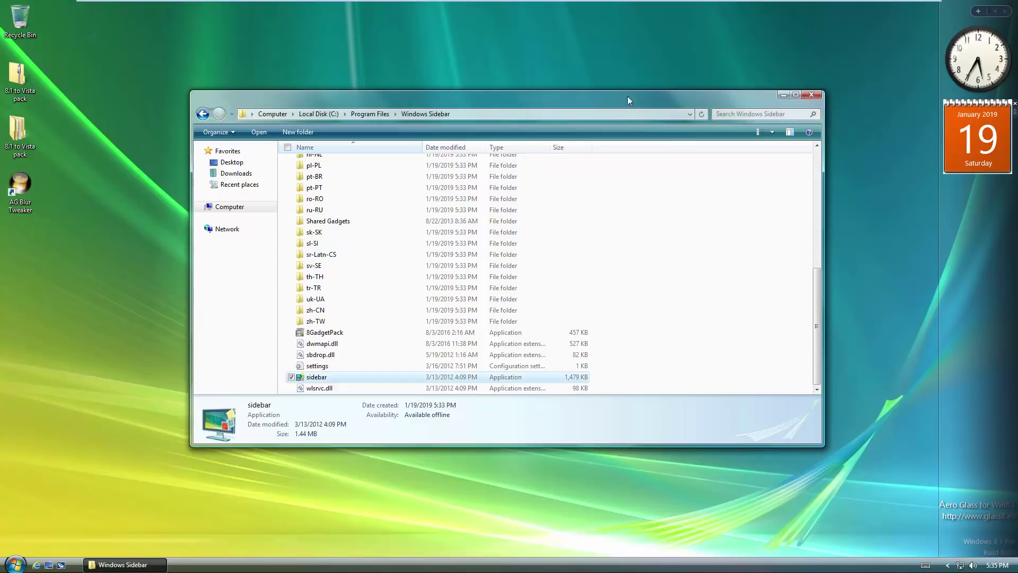
left_click_drag(520, 103, 492, 94)
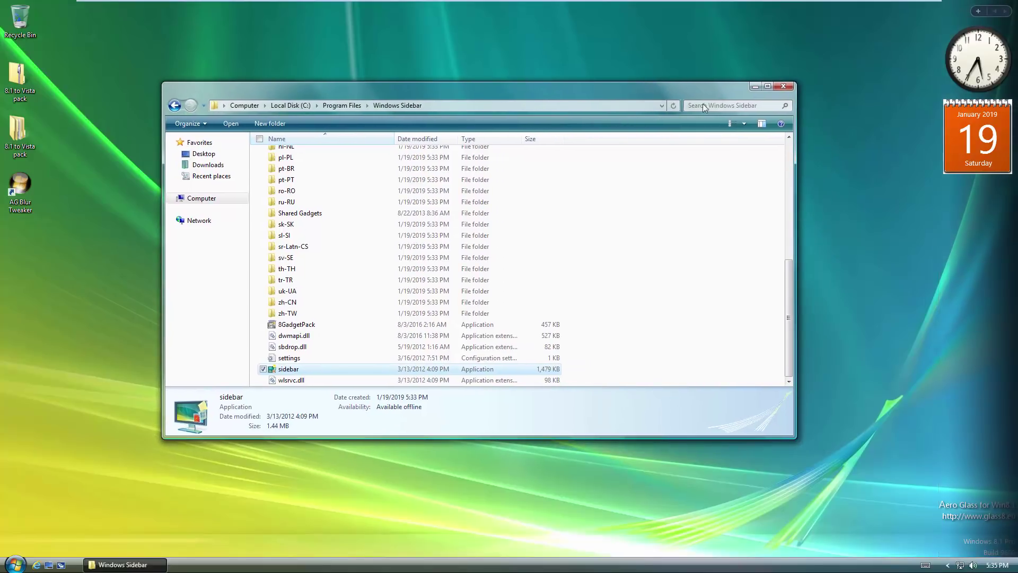
left_click(783, 86)
double_click(27, 133)
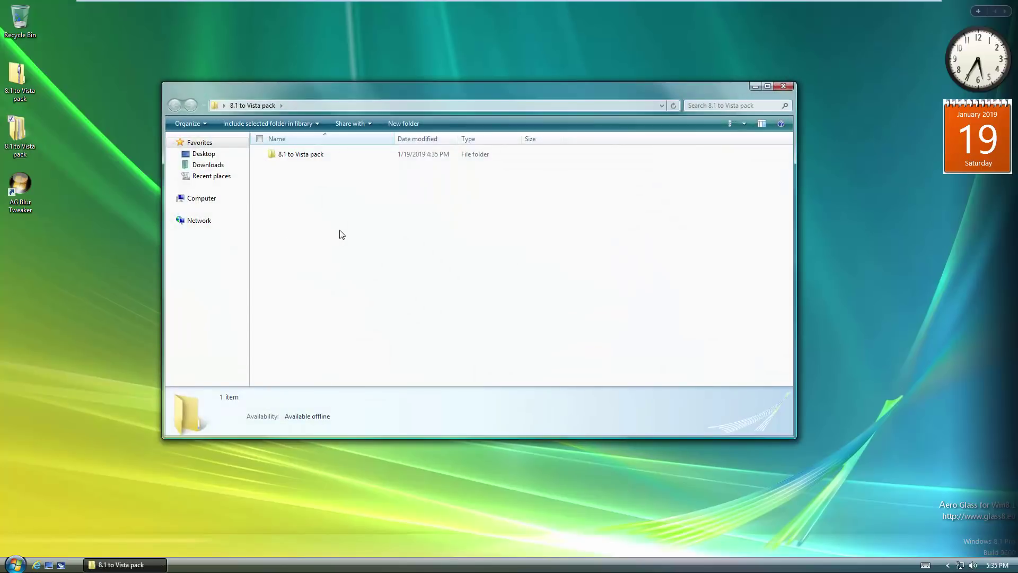
double_click(333, 160)
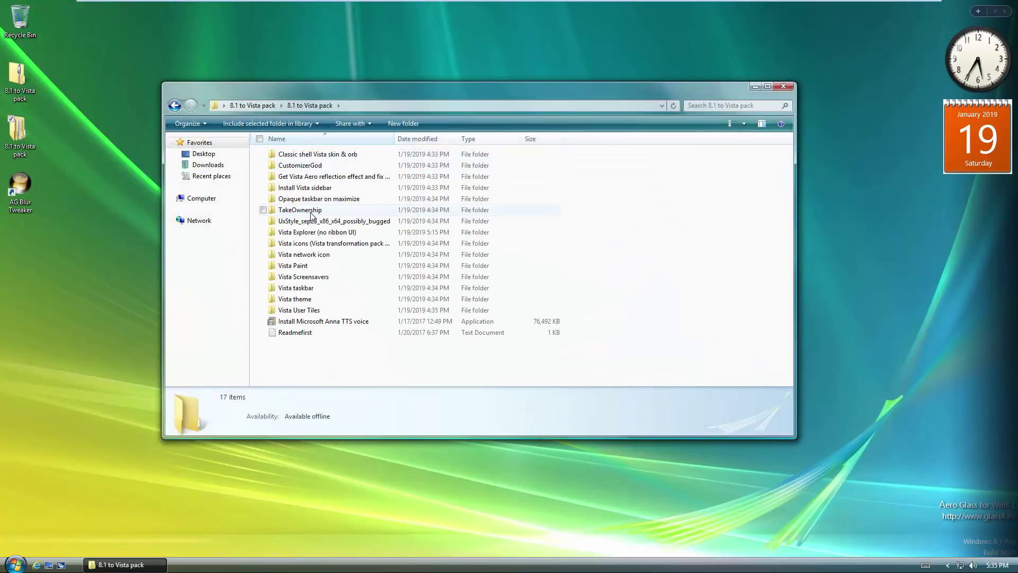
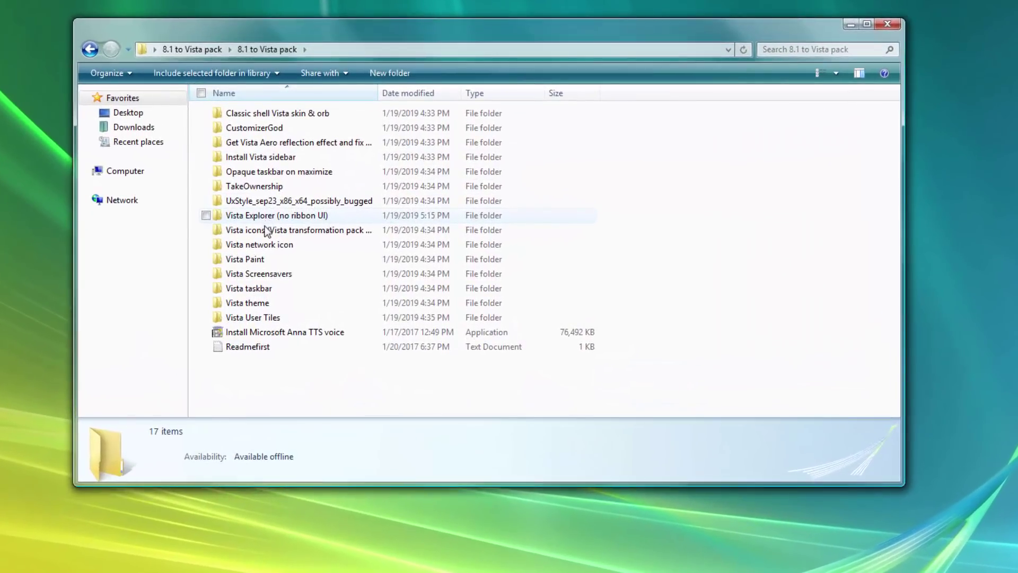
Step: Start the NetAnimate installer from the Vista network icon folder, allow it to make changes, and use English as the setup language
double_click(259, 244)
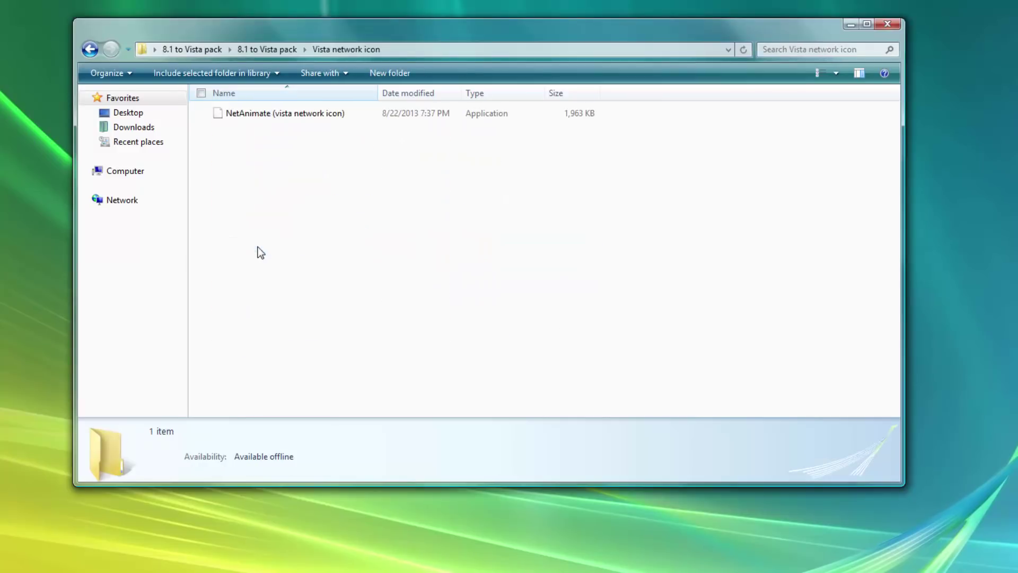
double_click(286, 109)
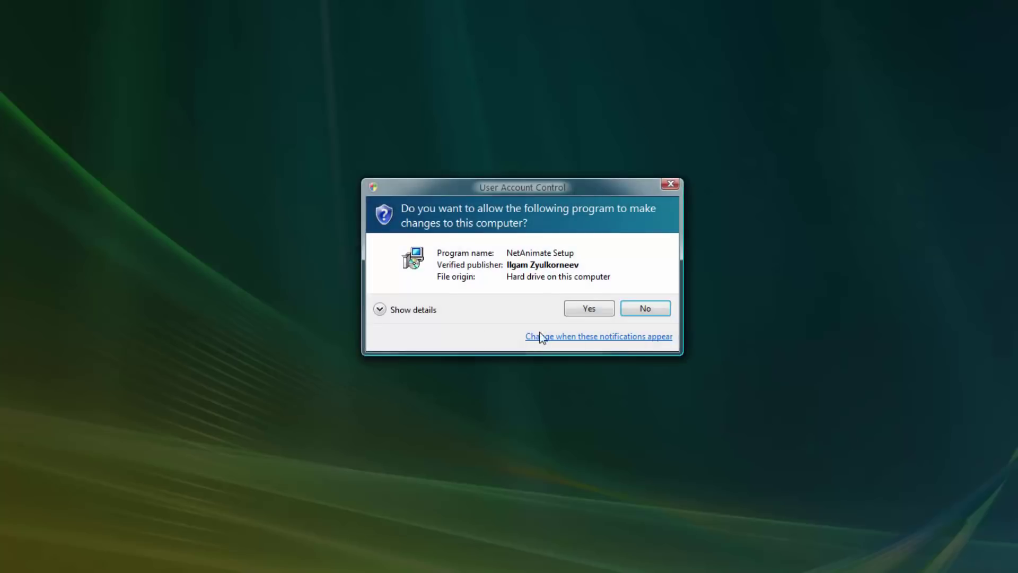
left_click(587, 310)
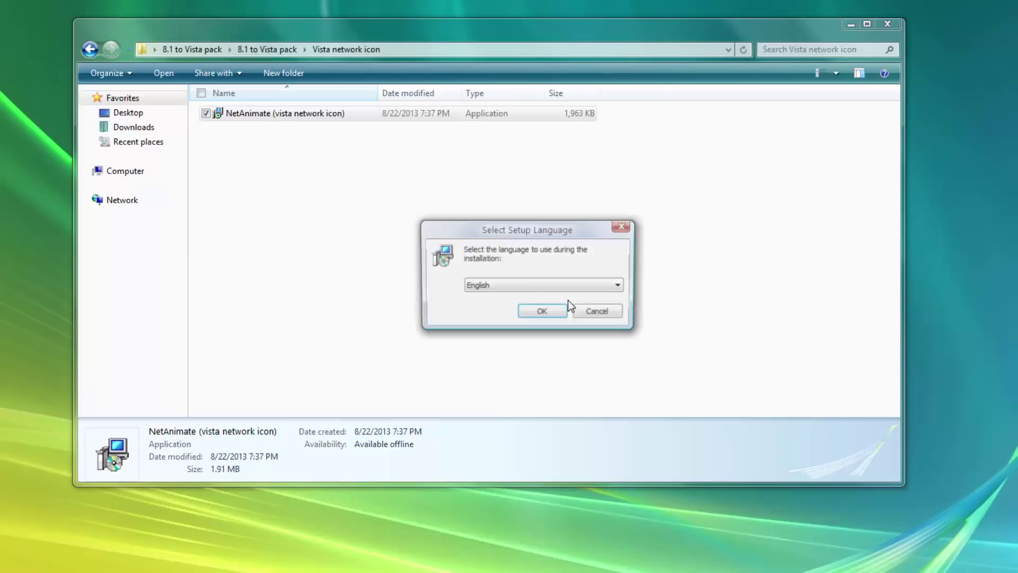
left_click(542, 313)
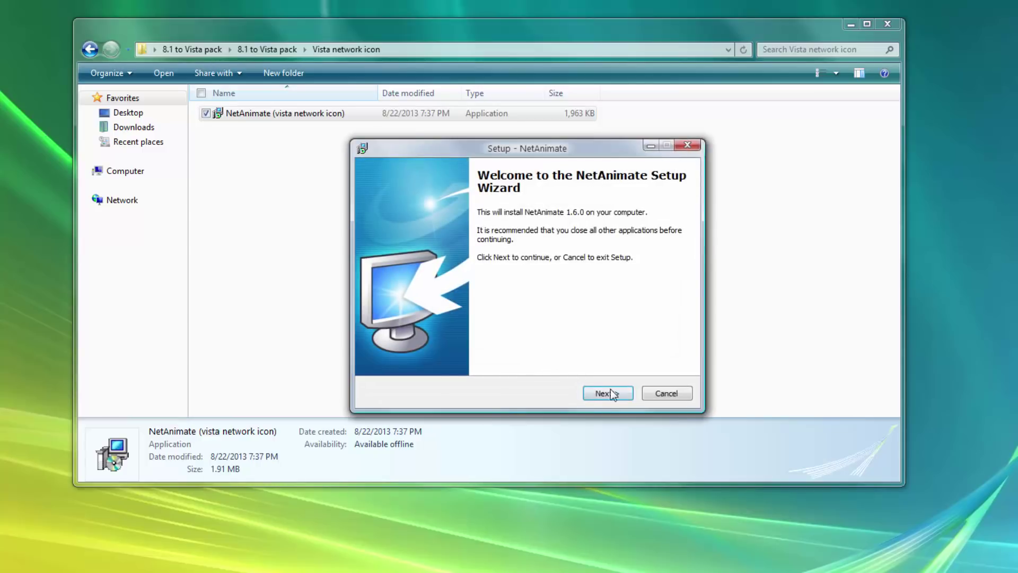
Step: Accept the license agreement and install NetAnimate, leaving it set to run when setup finishes
left_click(604, 392)
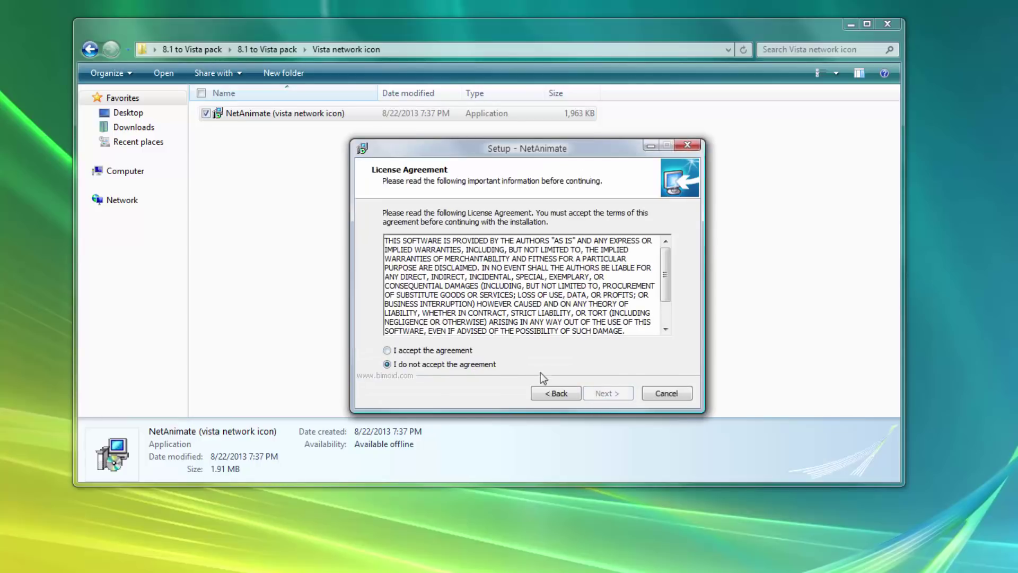
left_click(409, 350)
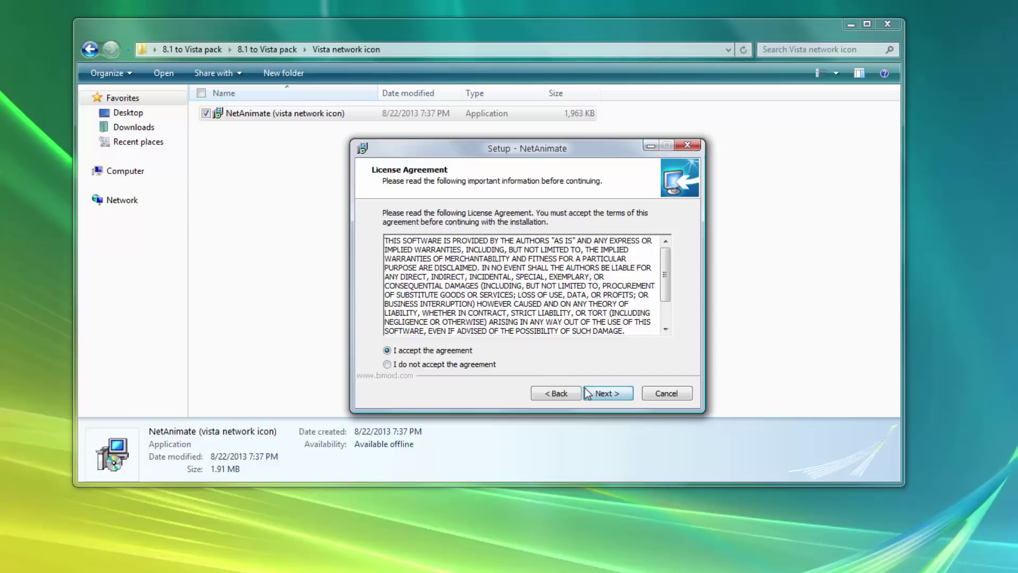
left_click(586, 393)
left_click(586, 393)
left_click(586, 393)
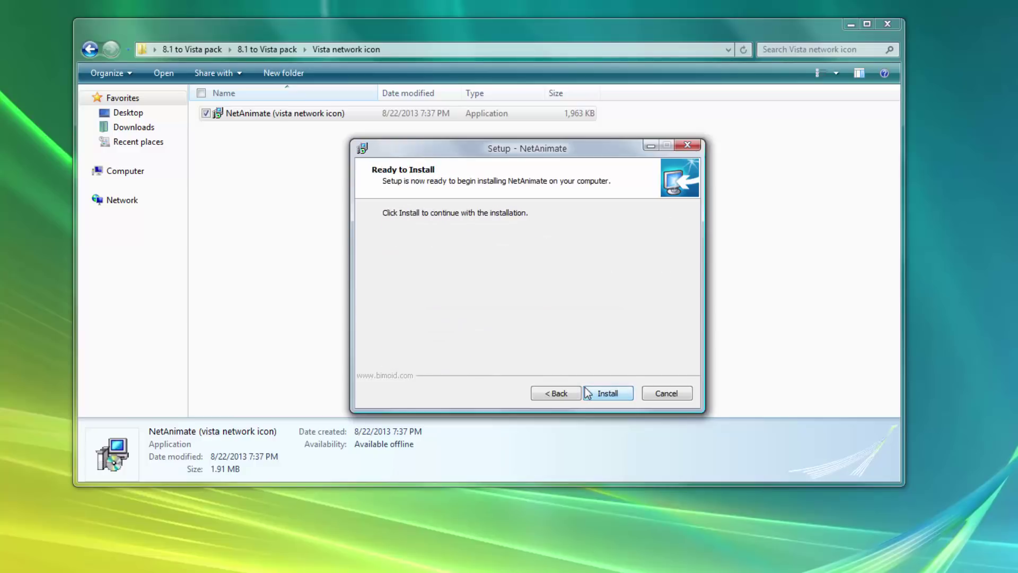
left_click(588, 394)
left_click(595, 395)
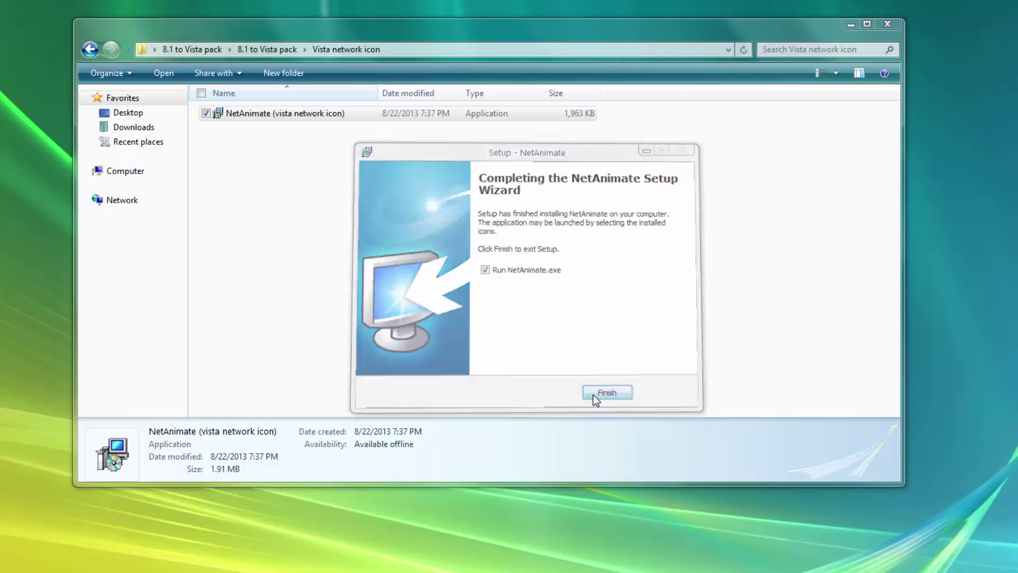
Step: Set NetAnimate's tray iconset to the second set, with the blue double monitors, and confirm the settings
left_click(412, 327)
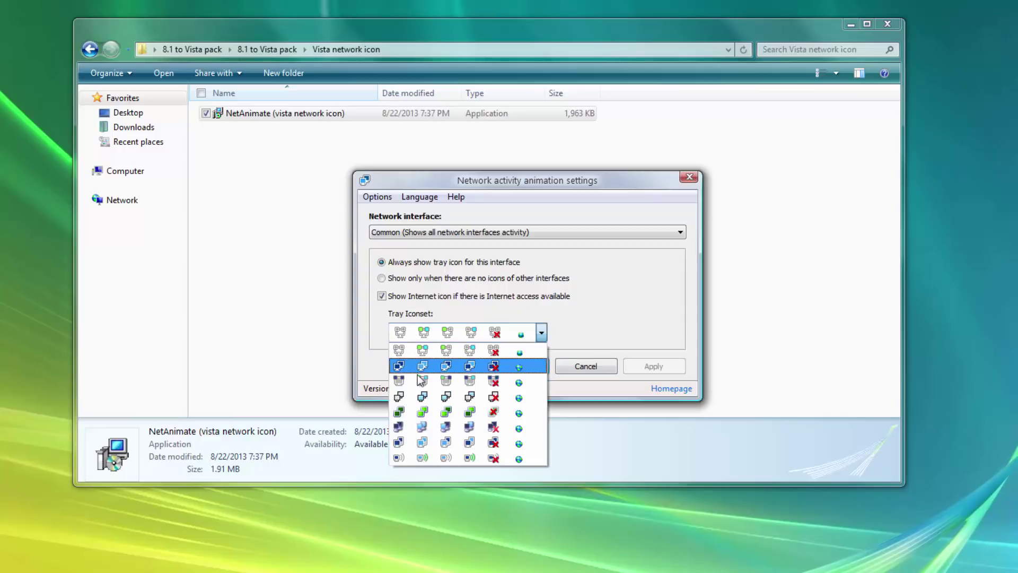
left_click(434, 359)
left_click(479, 356)
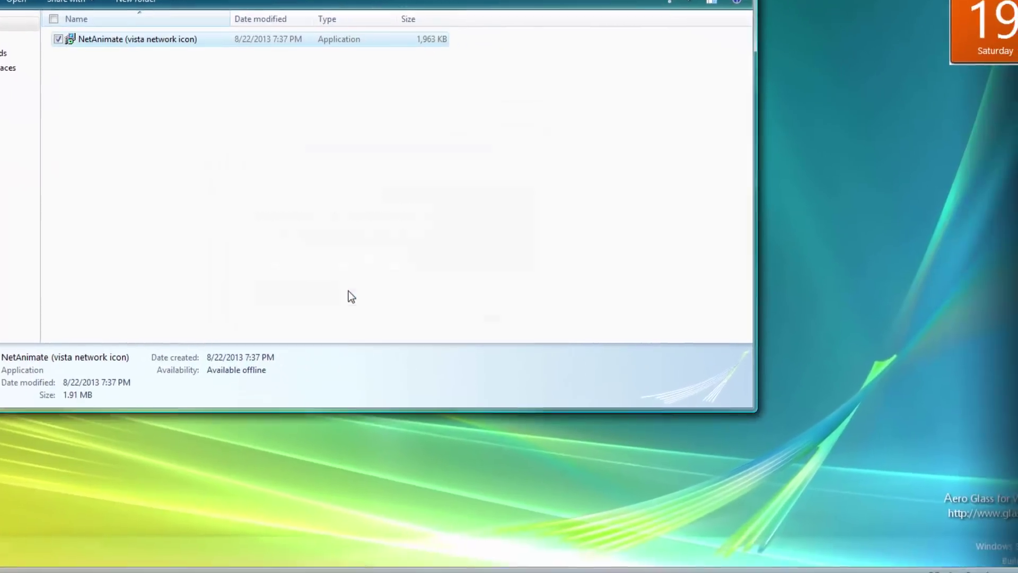
Step: Move the default network icon into the hidden tray icons and bring the sidebar icon out onto the taskbar
left_click_drag(948, 560, 962, 492)
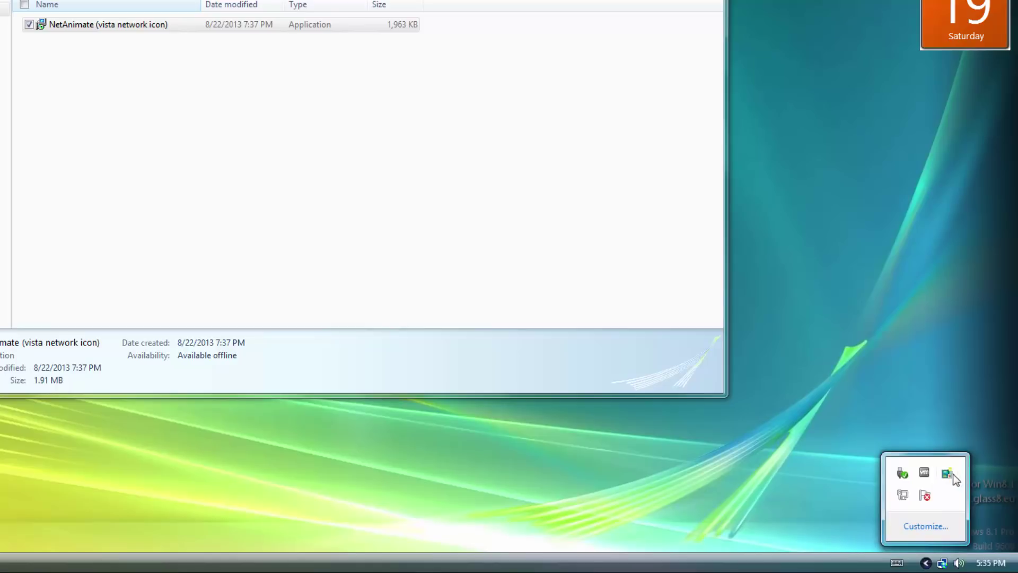
left_click_drag(930, 557, 936, 559)
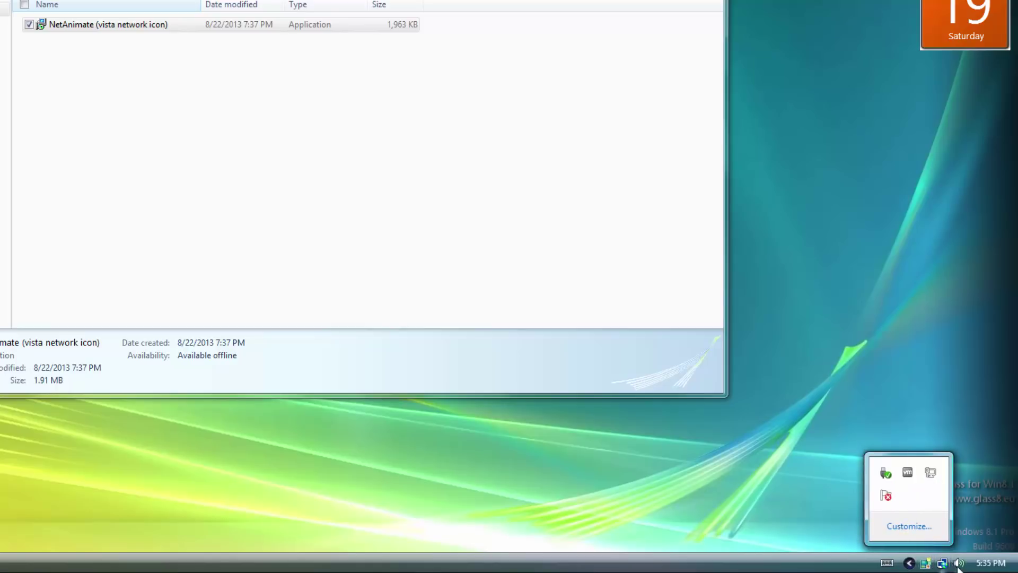
left_click(582, 309)
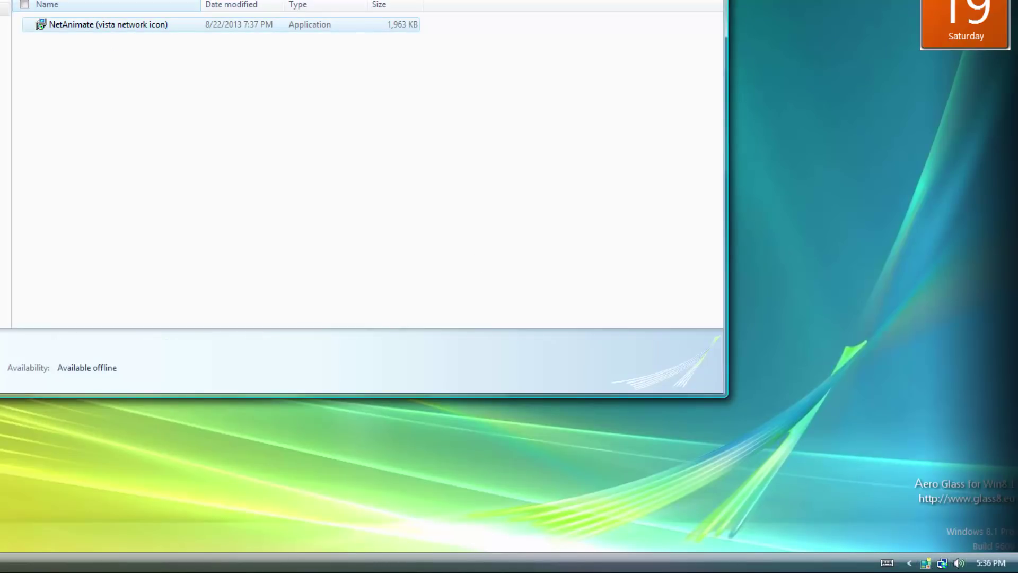
Step: Copy the en-US folder and the mspaint application from the pack's Vista Paint folder
key("BackSpace")
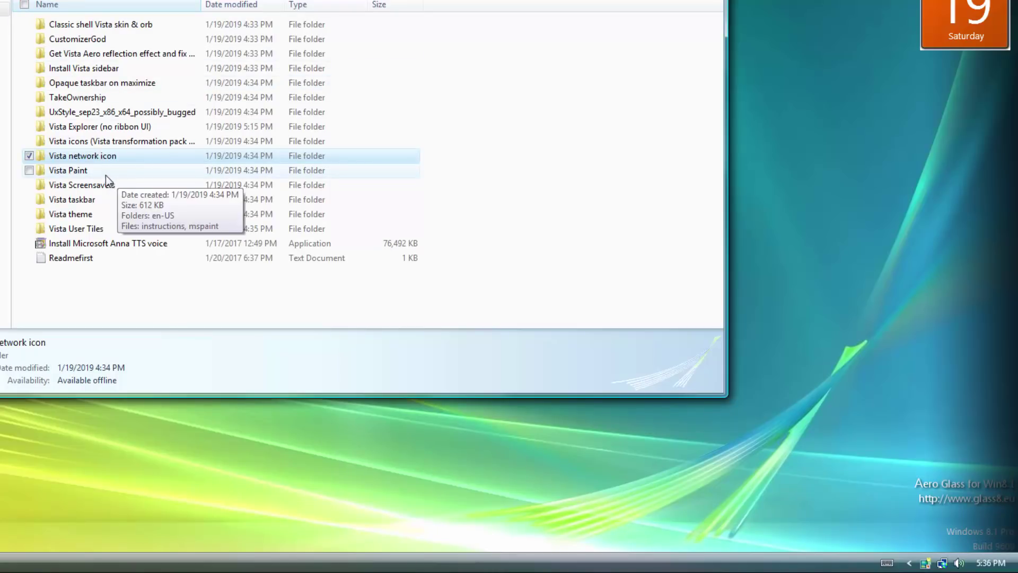
double_click(79, 168)
left_click(69, 25)
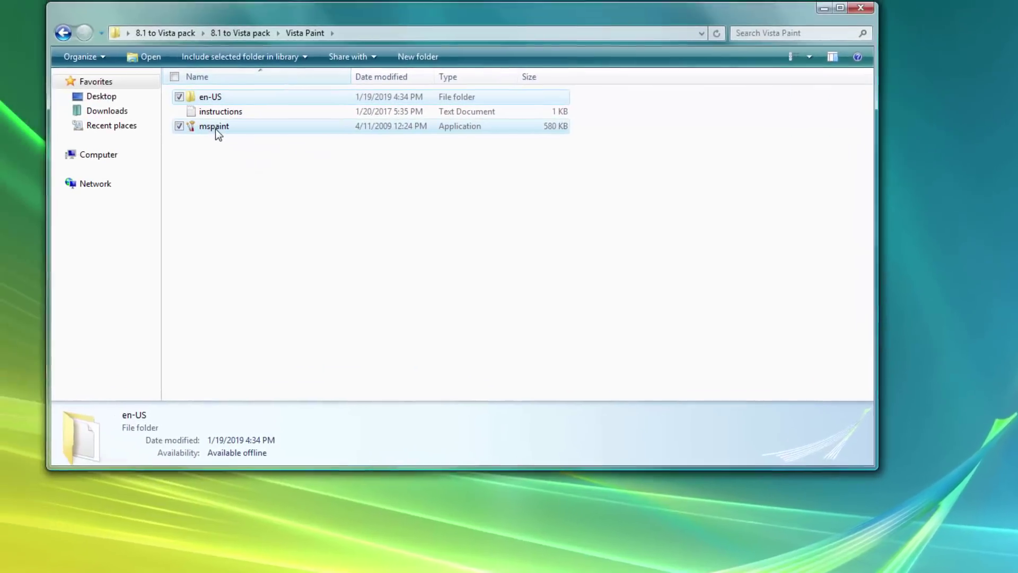
left_click(68, 60, "ctrl")
right_click(68, 60)
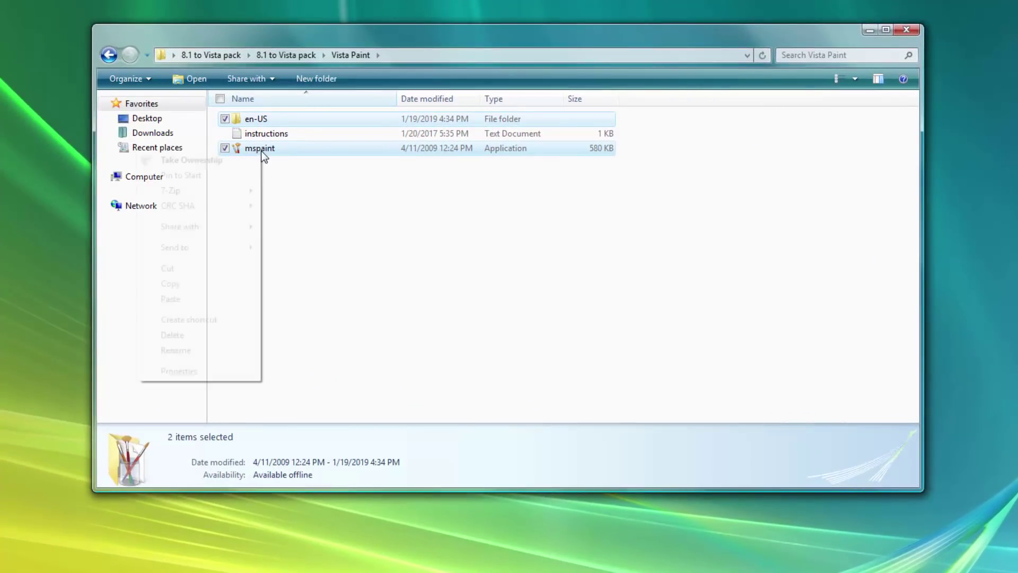
left_click(211, 283)
left_click(247, 282)
Step: Open the en-US folder inside C:\Windows\System32 in a separate Explorer window
key("super")
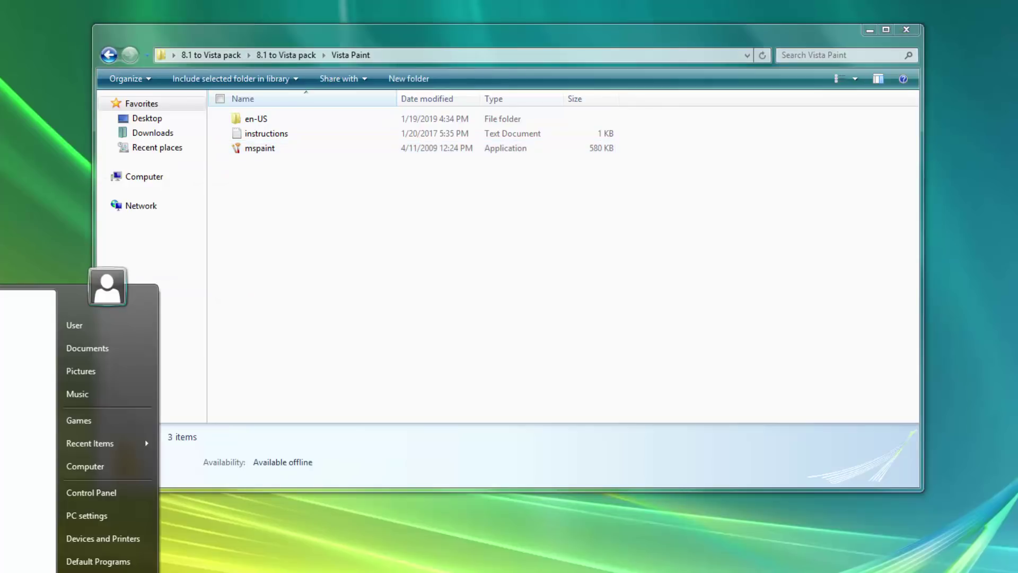
left_click(90, 466)
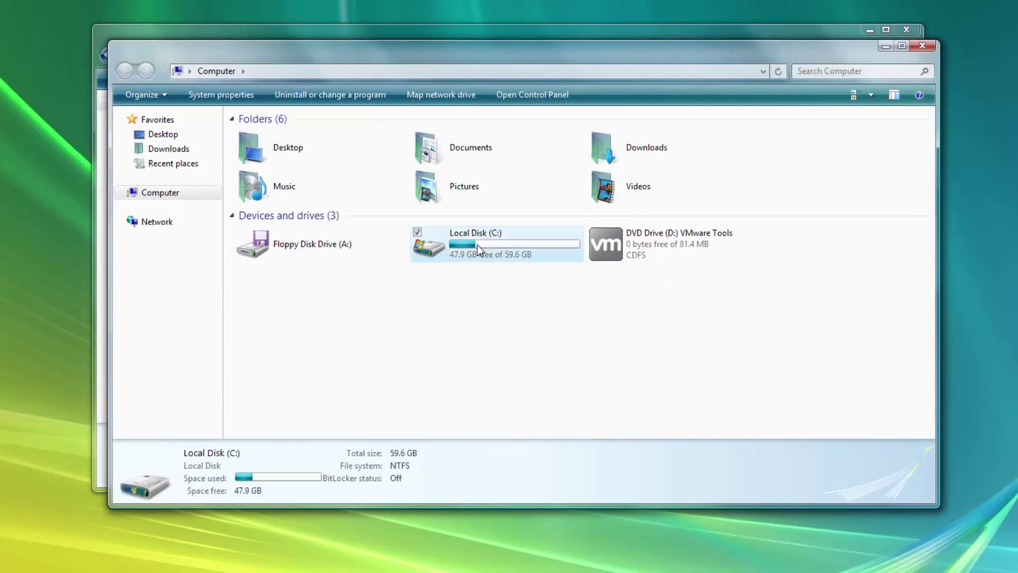
double_click(477, 244)
double_click(301, 222)
scroll(314, 336, "down", 10)
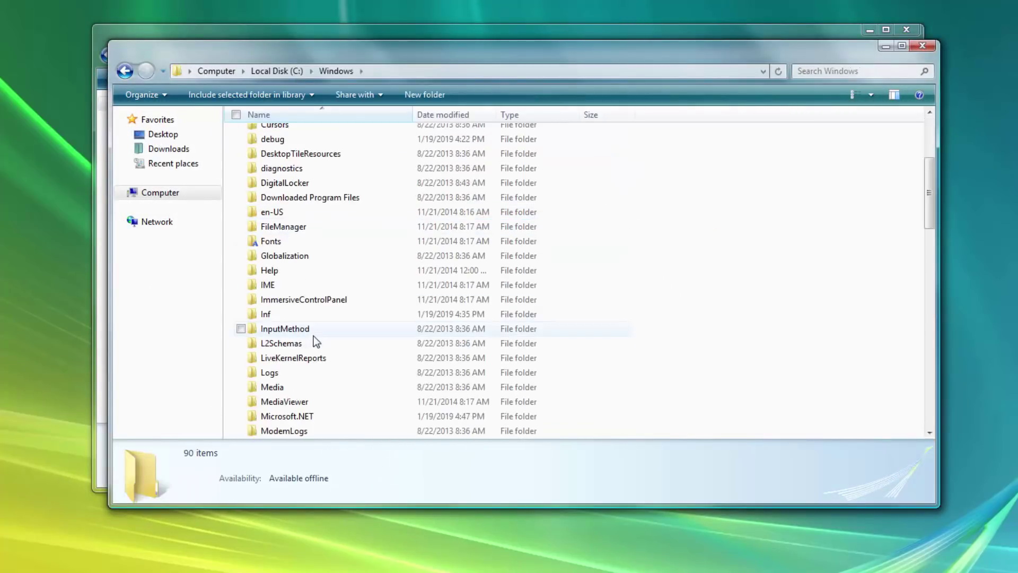
scroll(309, 392, "down", 5)
double_click(277, 241)
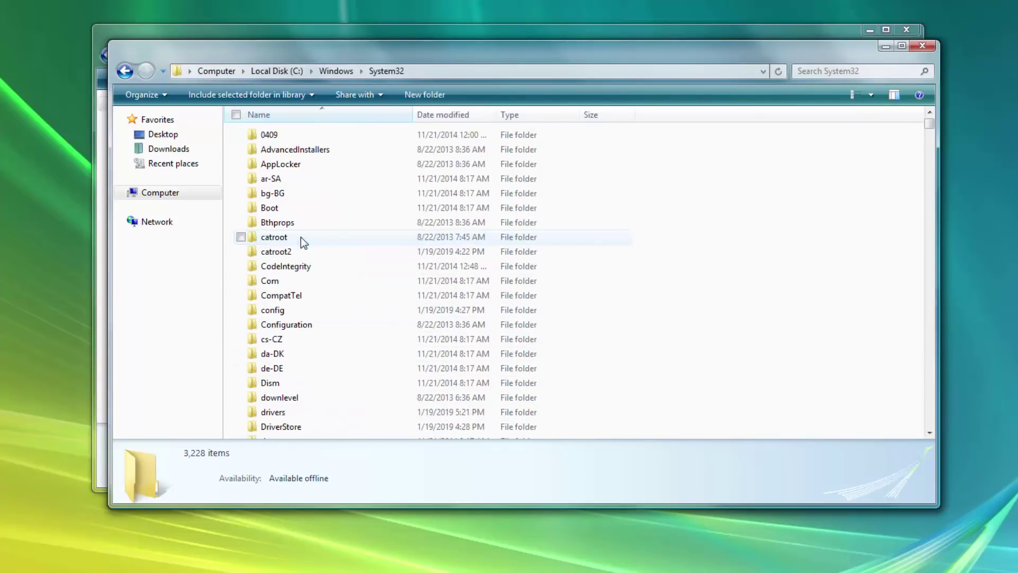
scroll(788, 175, "down", 4)
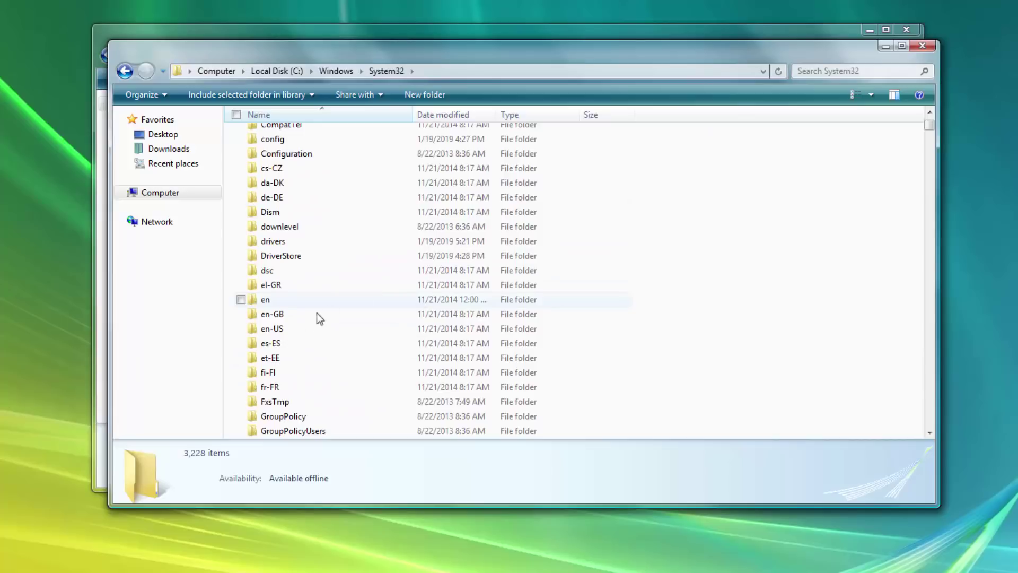
double_click(244, 324)
Step: Take ownership of the mspaint.exe.mui file in the System32 en-US folder
left_click(370, 277)
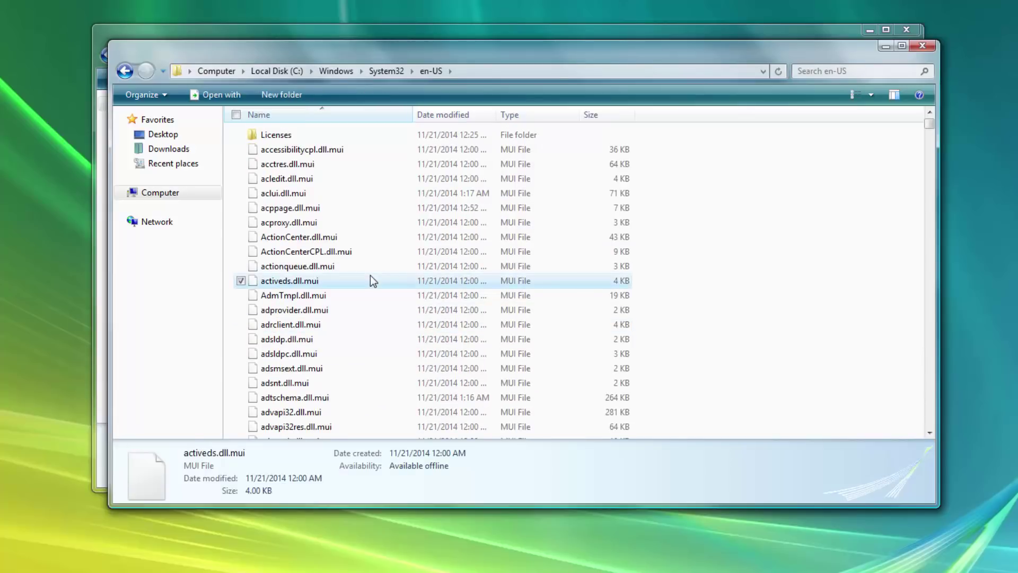
key("m")
scroll(370, 276, "down", 15)
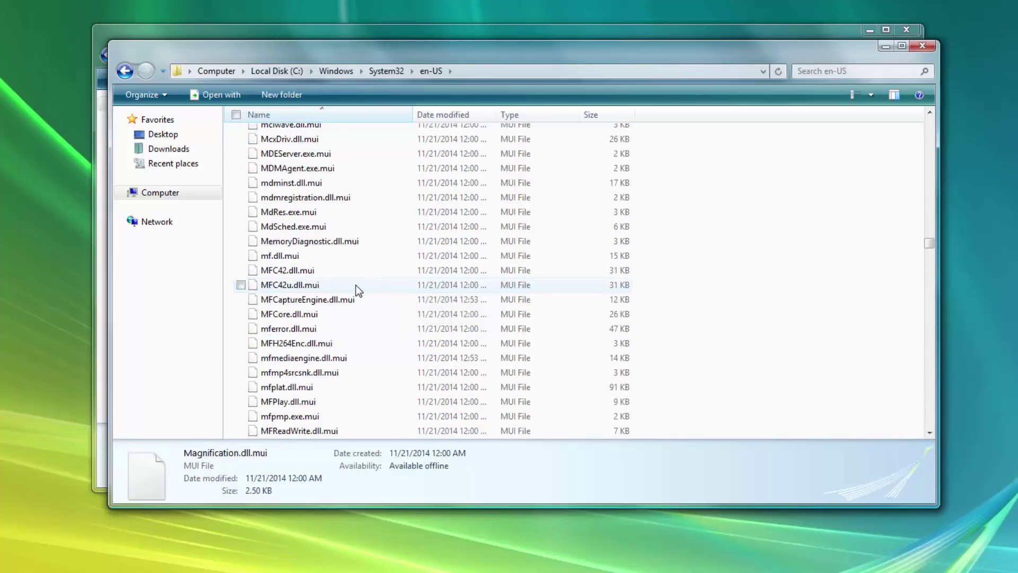
scroll(359, 290, "down", 20)
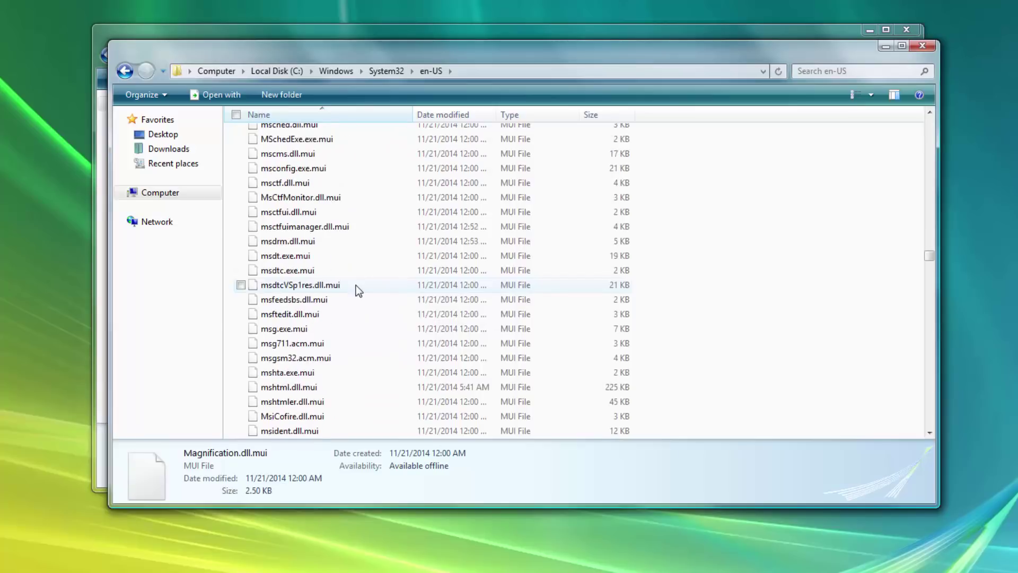
scroll(355, 286, "down", 10)
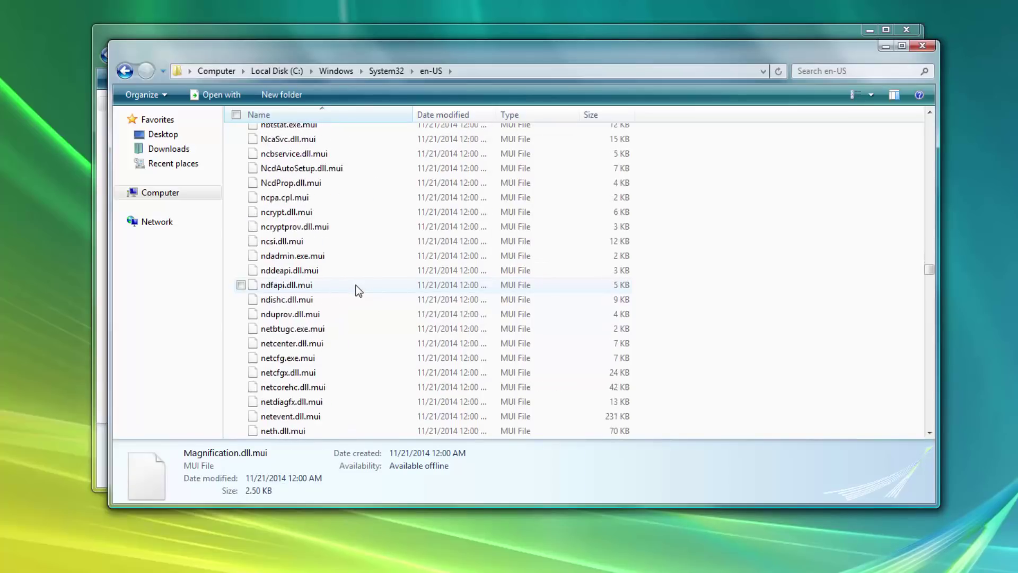
scroll(356, 286, "up", 18)
scroll(354, 286, "down", 4)
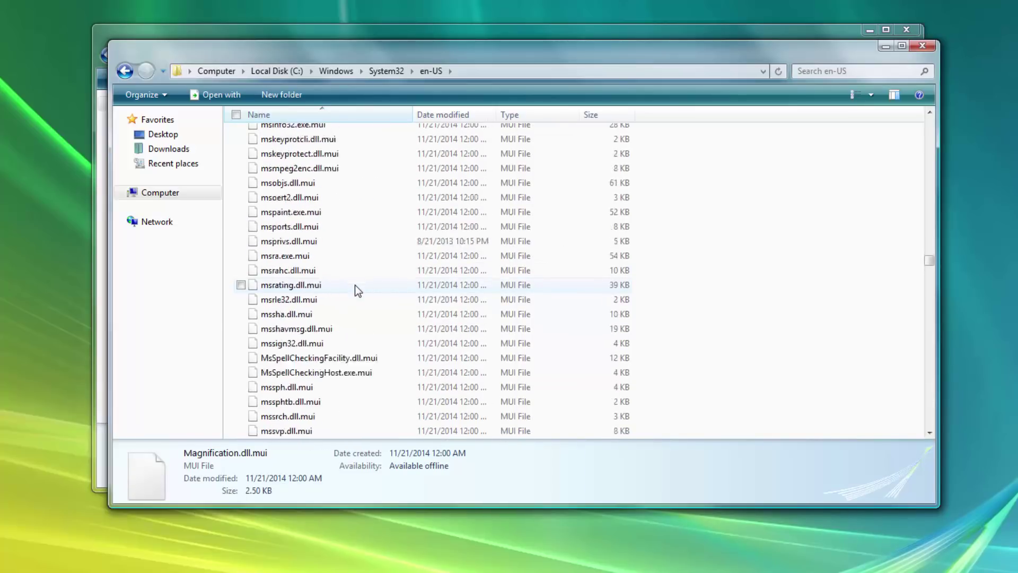
scroll(305, 249, "up", 1)
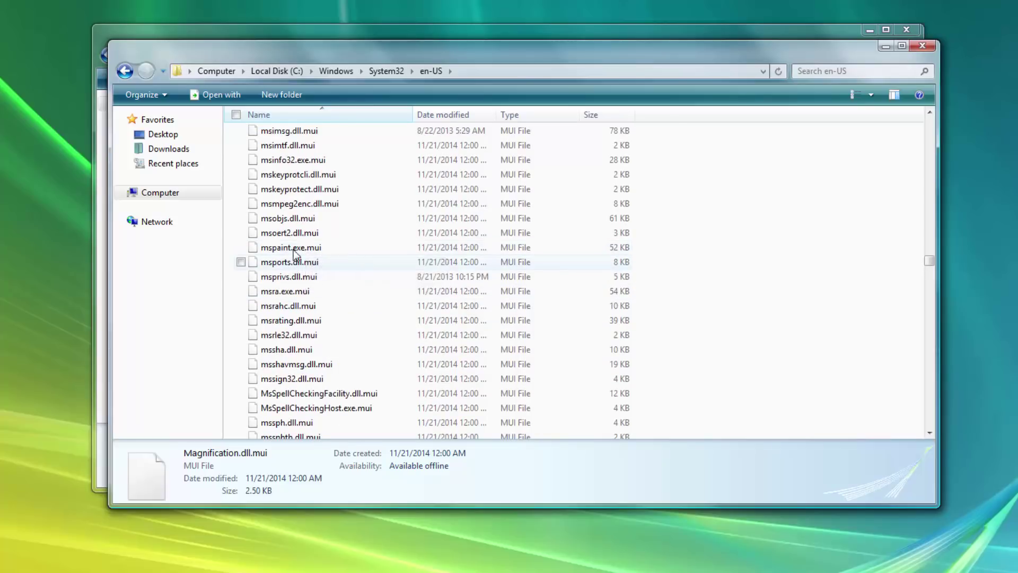
right_click(295, 248)
left_click(270, 270)
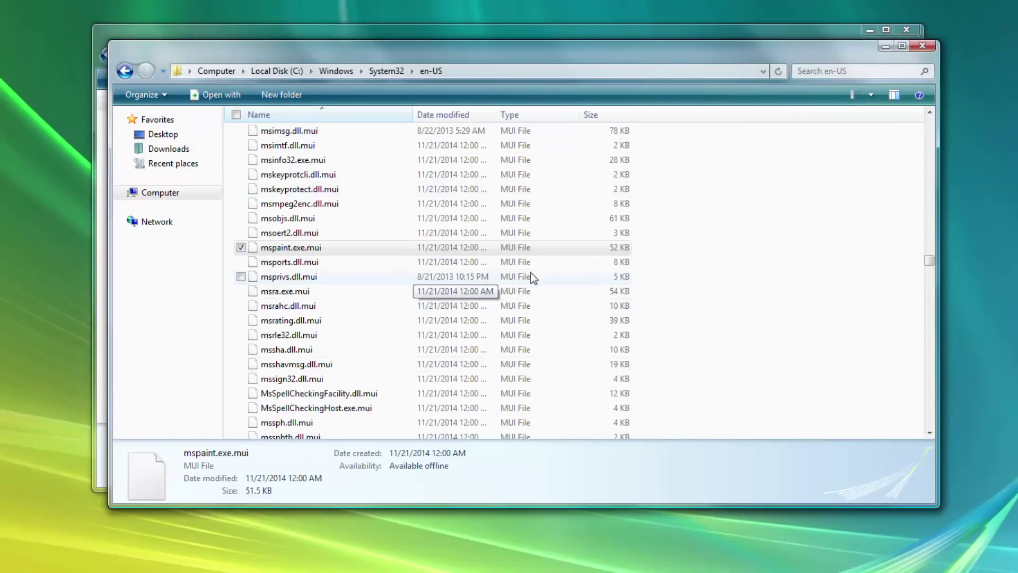
Step: Take ownership of the calc.exe.mui file in the same en-US folder and allow the Windows Command Processor to make changes
left_click(822, 272)
scroll(810, 271, "up", 20)
scroll(268, 220, "up", 20)
scroll(306, 196, "up", 10)
left_click_drag(930, 221, 934, 147)
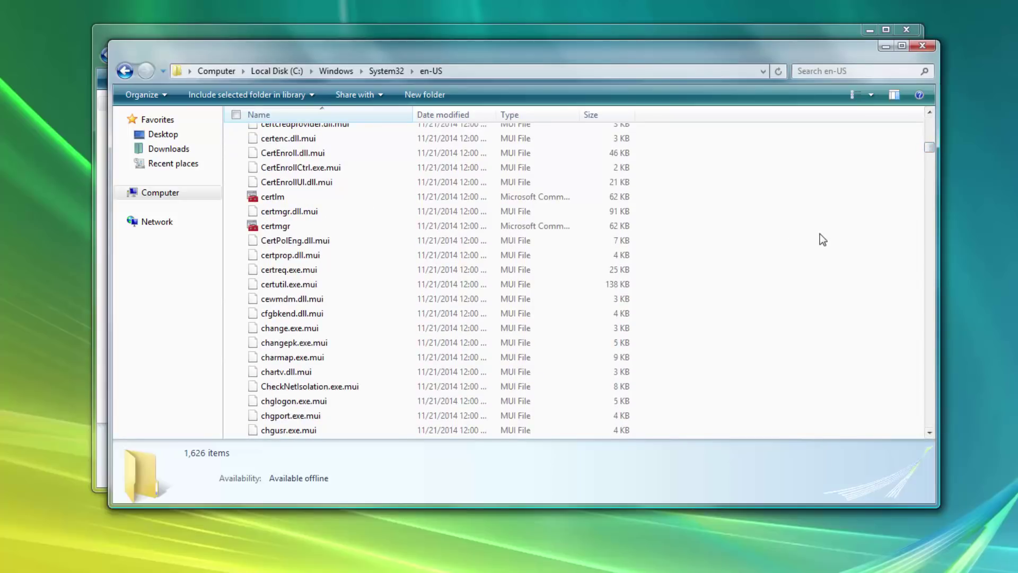
scroll(825, 235, "up", 9)
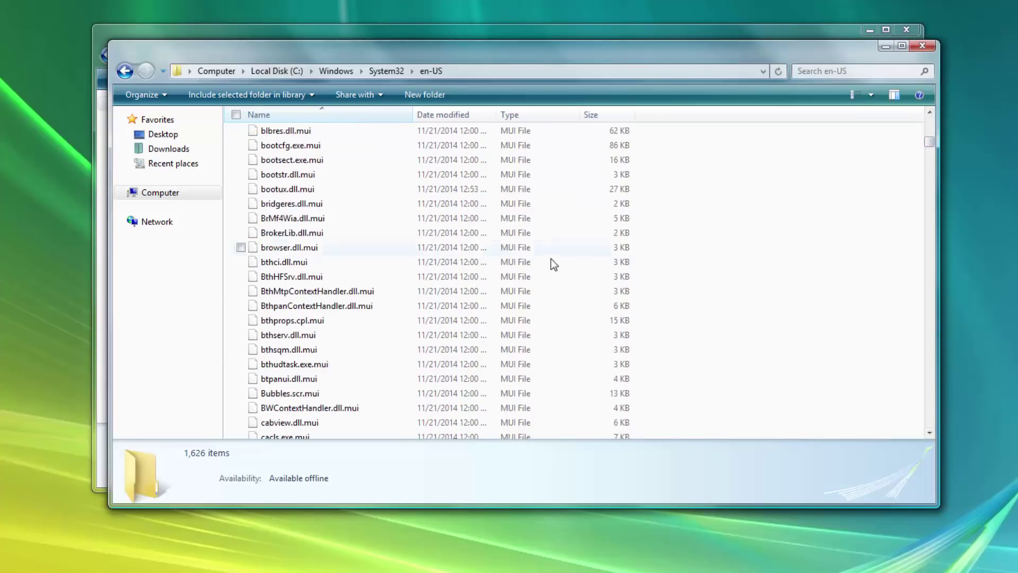
scroll(507, 262, "down", 1)
scroll(508, 263, "down", 3)
scroll(416, 220, "up", 4)
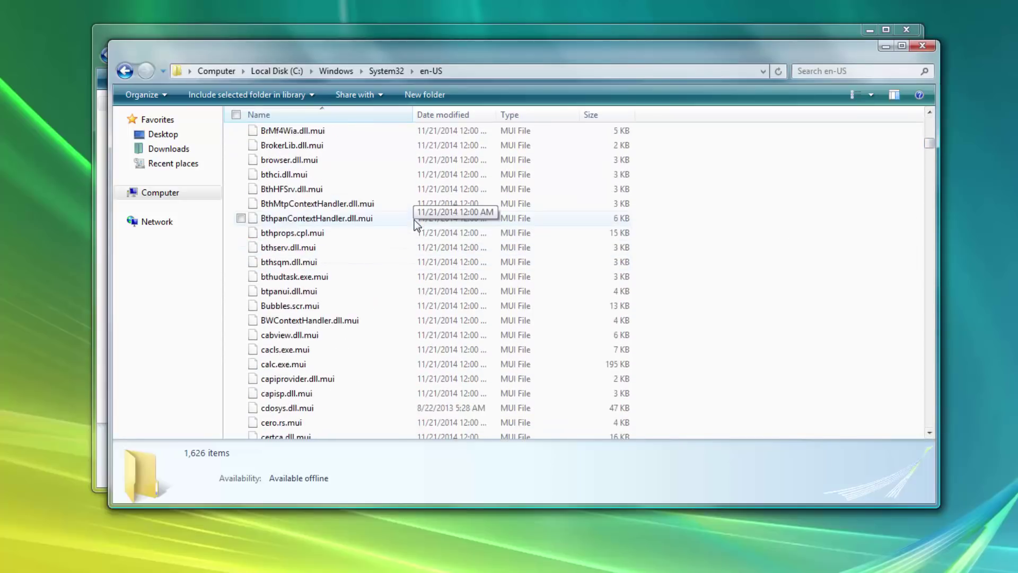
scroll(413, 219, "up", 6)
scroll(413, 220, "down", 19)
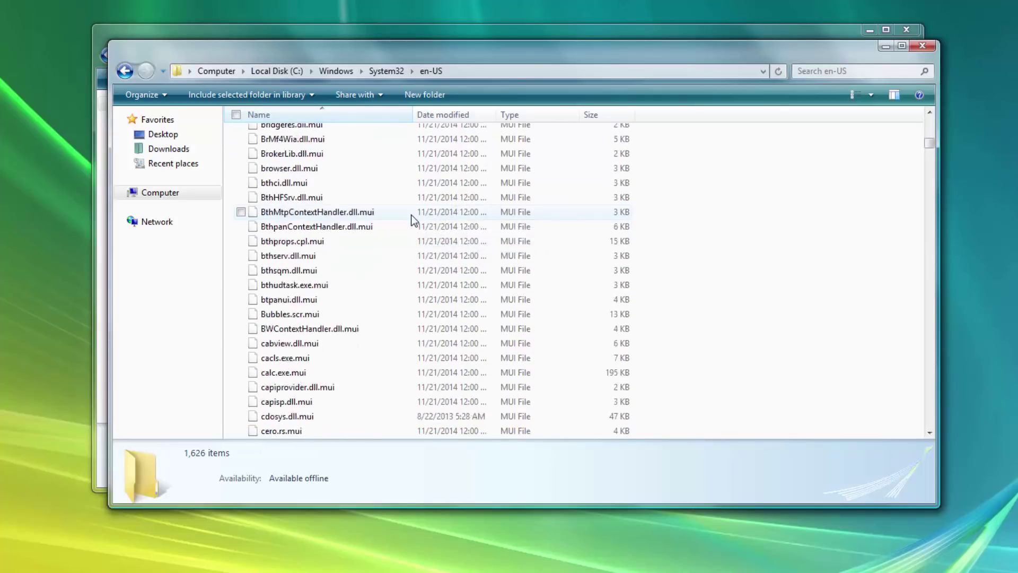
scroll(380, 227, "up", 2)
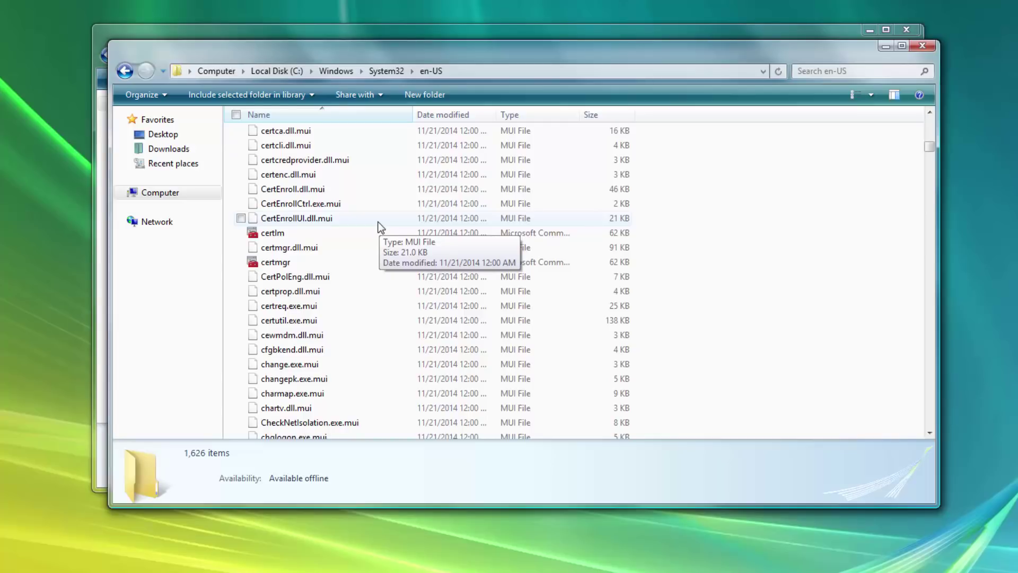
scroll(380, 227, "down", 2)
scroll(380, 227, "up", 6)
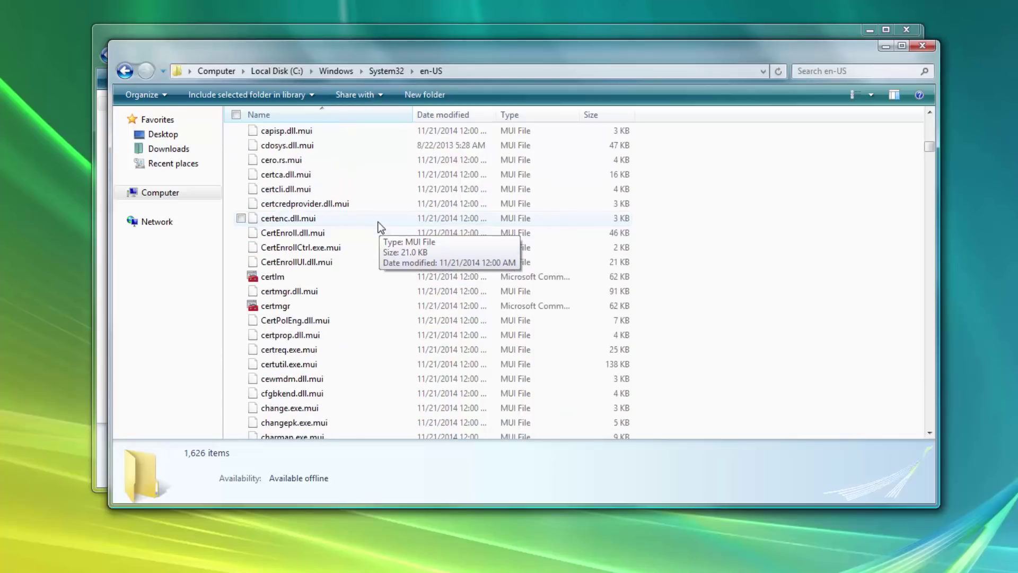
right_click(306, 231)
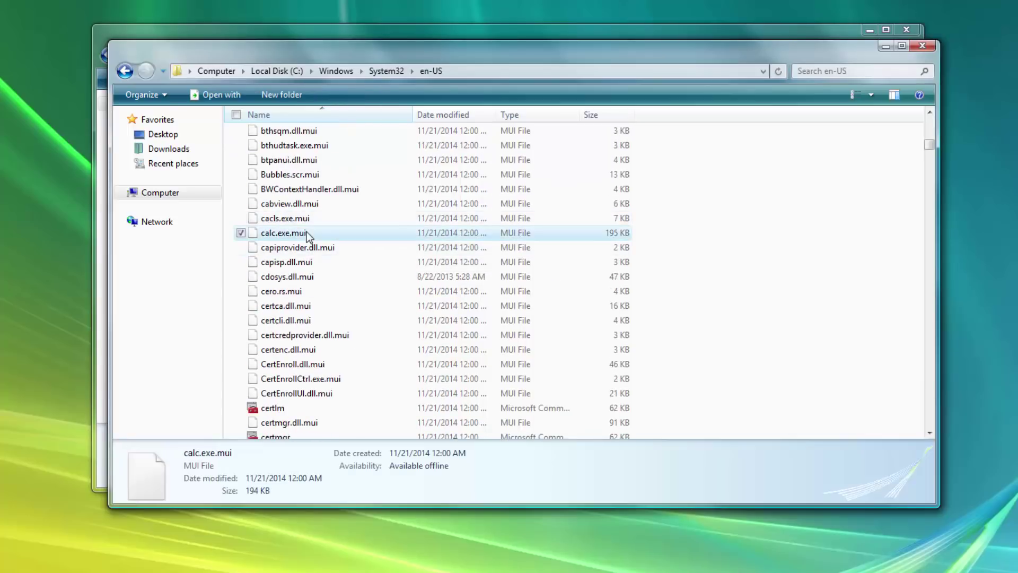
left_click(238, 256)
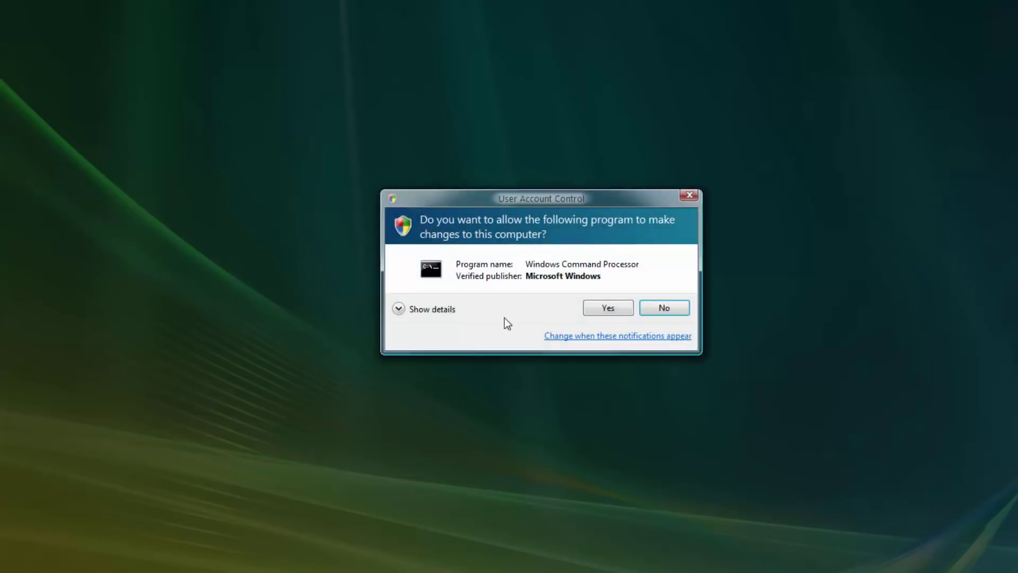
left_click(599, 313)
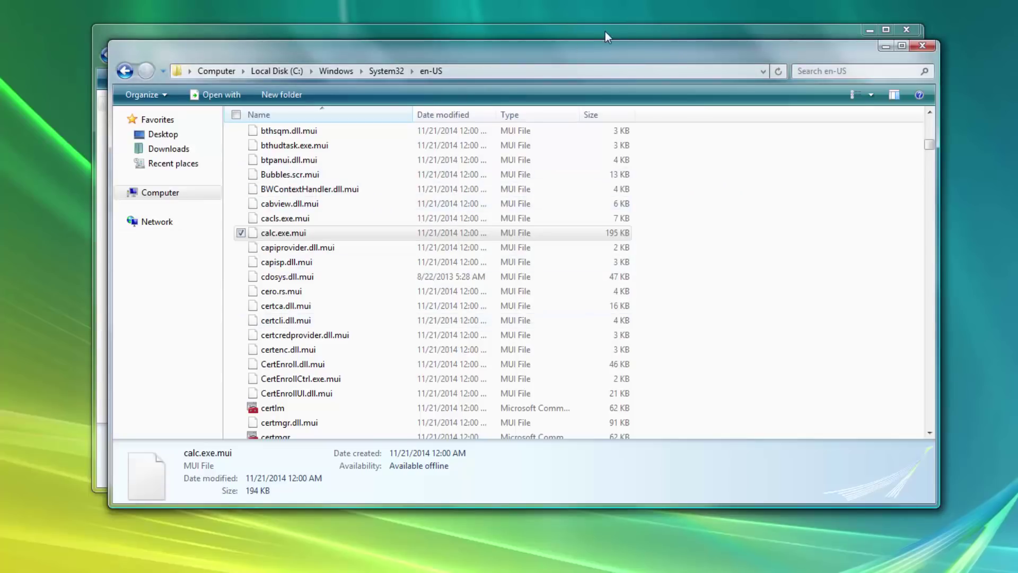
Step: Return to the System32 folder and line its window up with the Vista Paint folder window behind it
mouse_move(547, 56)
left_mouse_down()
mouse_move(549, 92)
mouse_move(545, 56)
left_mouse_up()
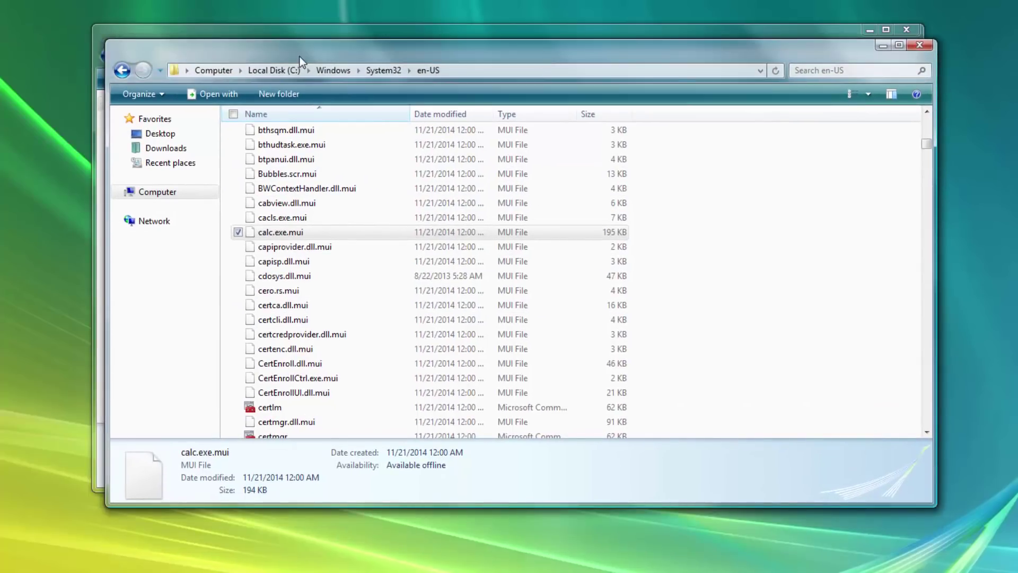
left_click(122, 71)
left_click_drag(288, 56, 273, 62)
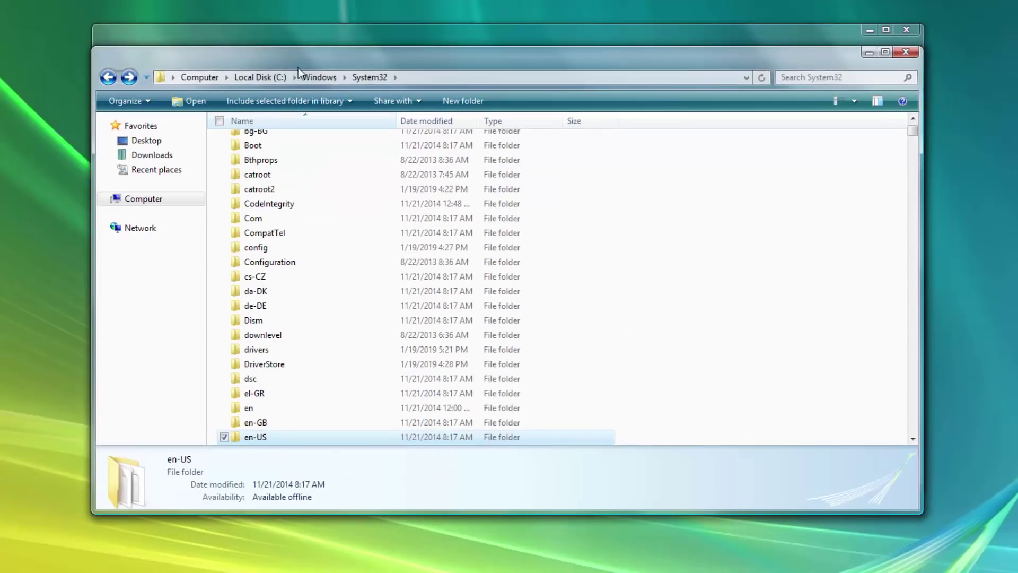
Step: Look through the System32 file list for the mspaint application
left_click(703, 300)
left_click_drag(908, 135, 870, 315)
scroll(854, 299, "down", 7)
scroll(876, 295, "down", 20)
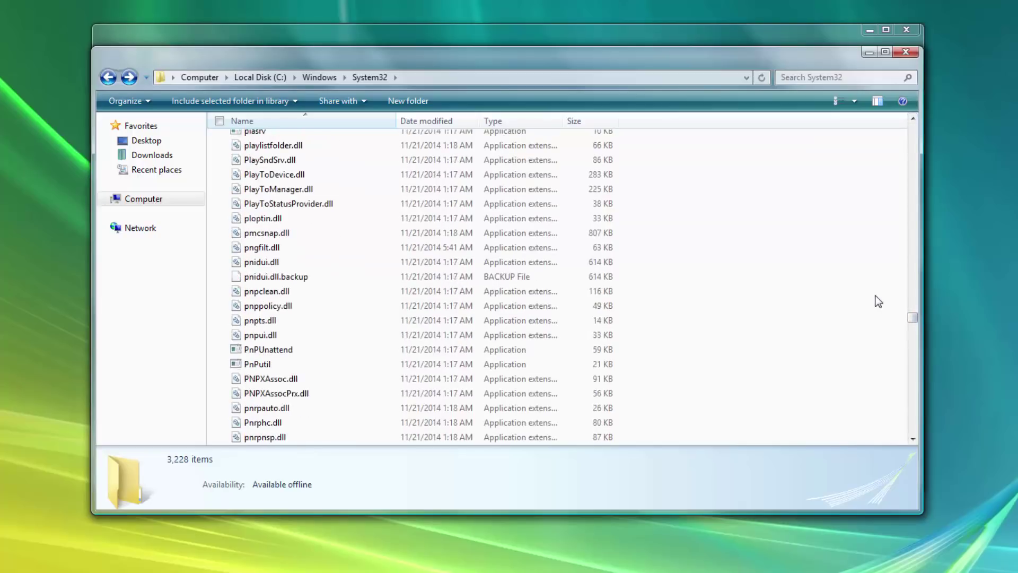
left_click_drag(912, 329, 890, 275)
scroll(582, 279, "up", 15)
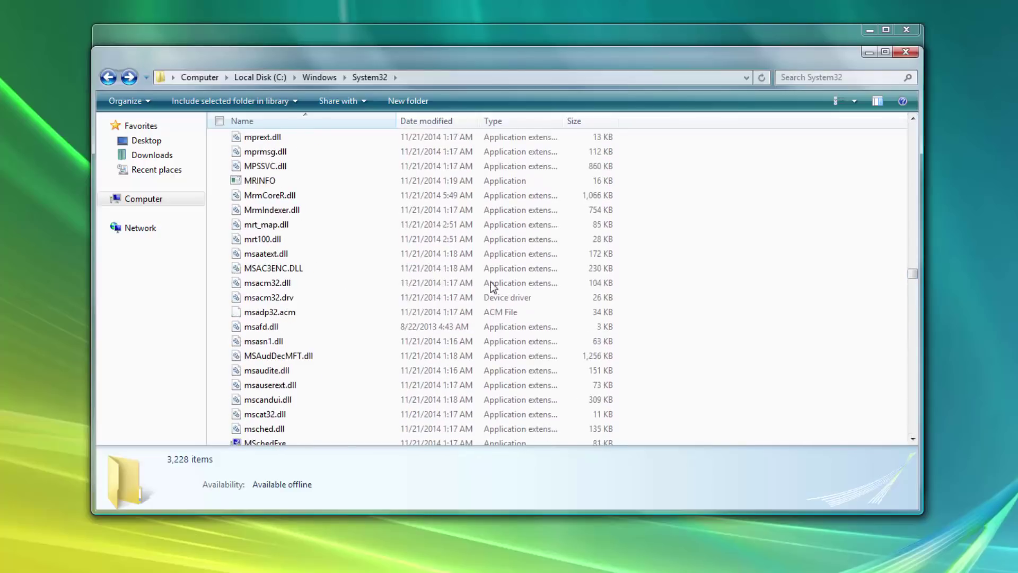
scroll(375, 263, "down", 15)
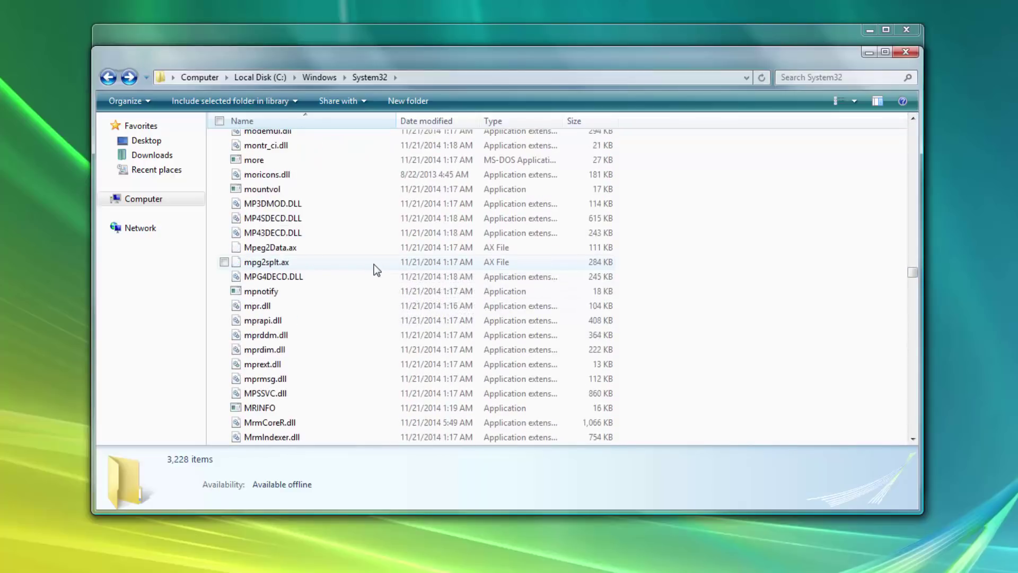
scroll(375, 263, "up", 8)
scroll(377, 263, "up", 9)
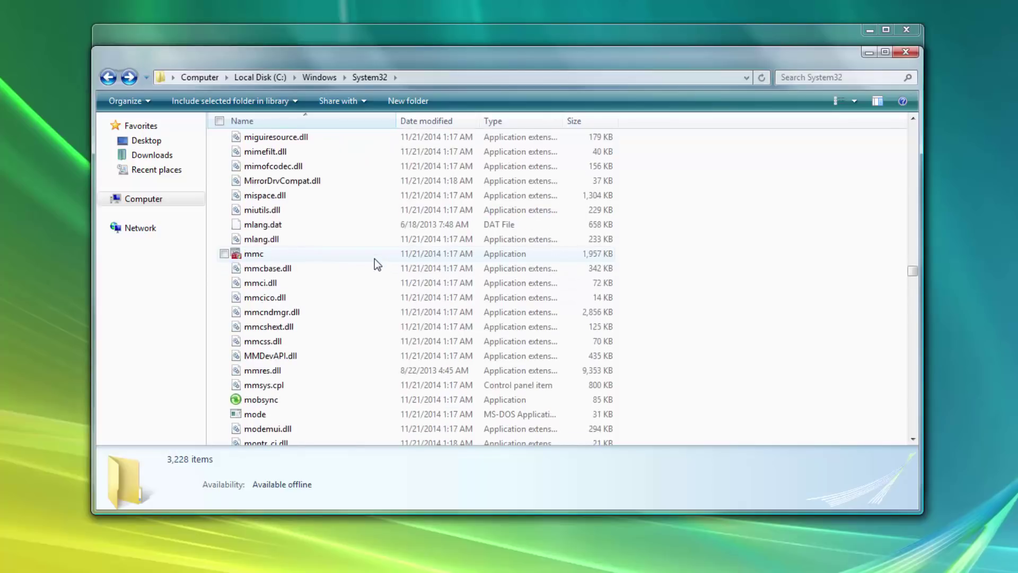
scroll(373, 259, "up", 20)
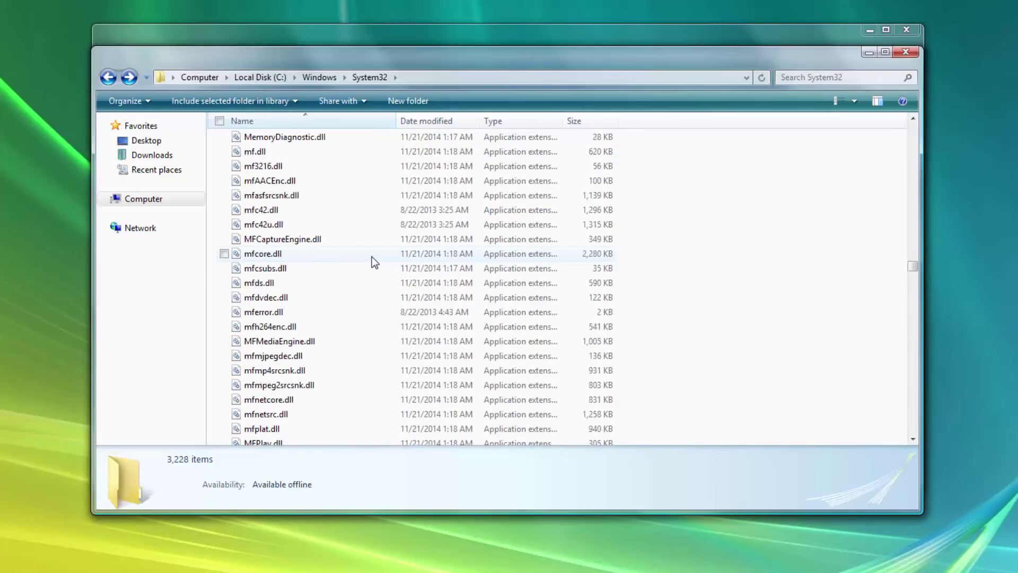
scroll(371, 256, "up", 12)
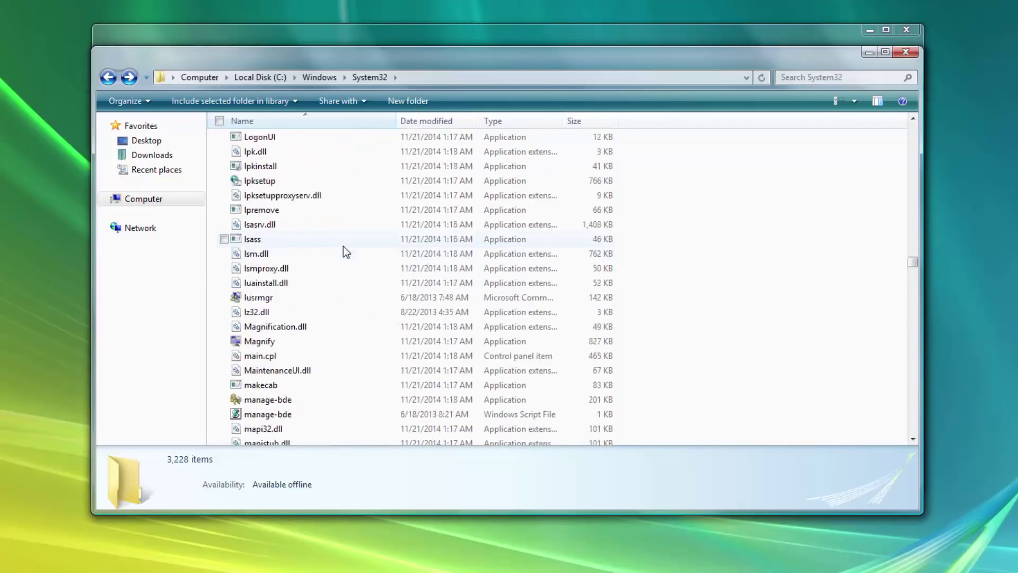
scroll(343, 246, "up", 12)
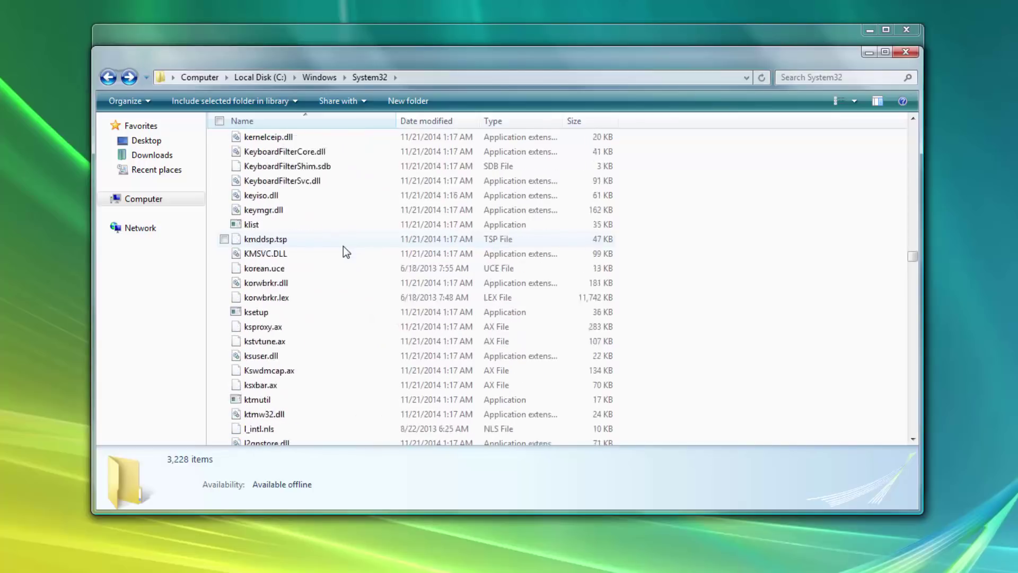
scroll(343, 246, "down", 12)
scroll(342, 246, "down", 20)
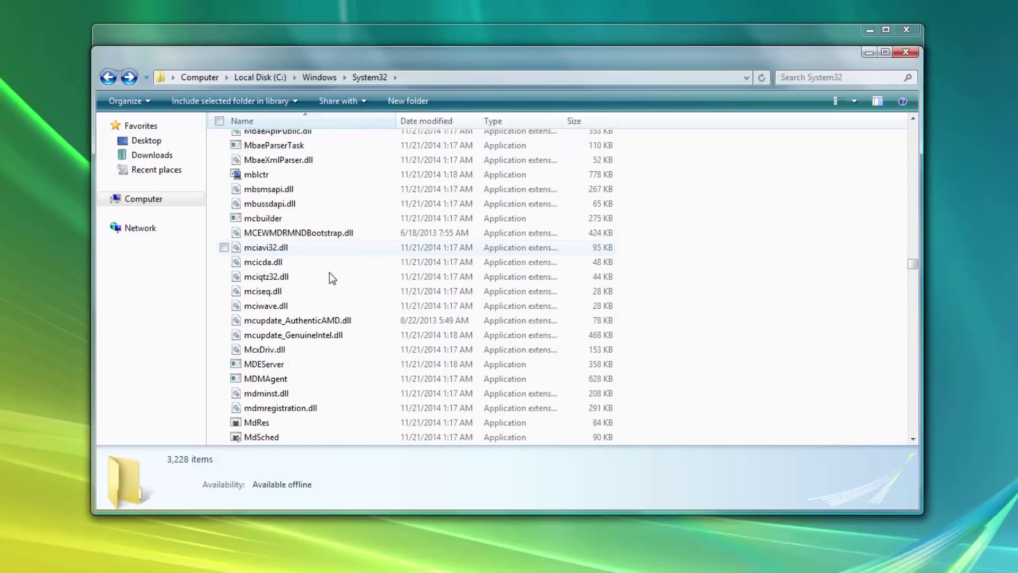
left_click(322, 291)
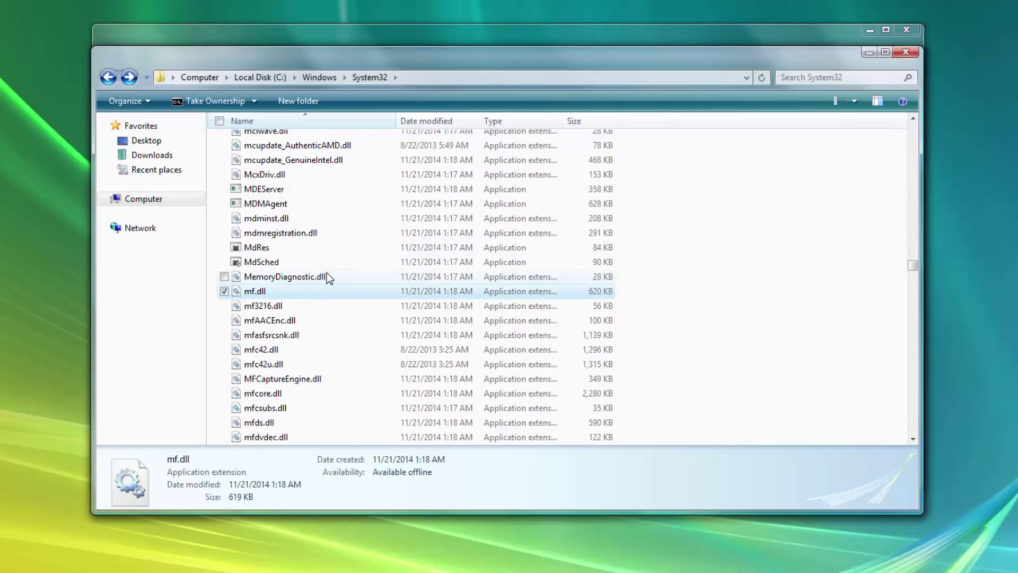
key("Down")
scroll(326, 273, "down", 6)
scroll(326, 273, "down", 20)
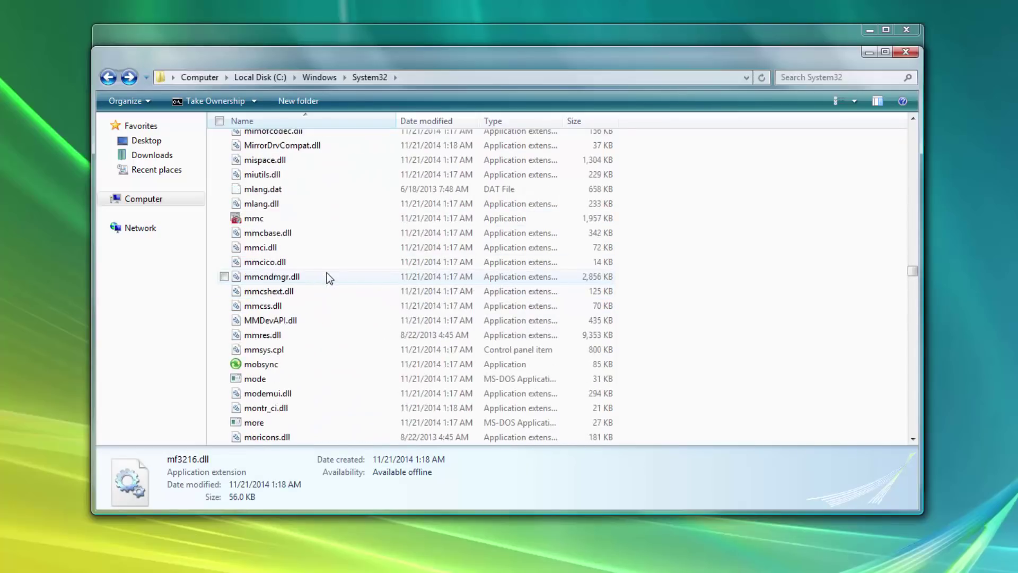
scroll(326, 273, "down", 9)
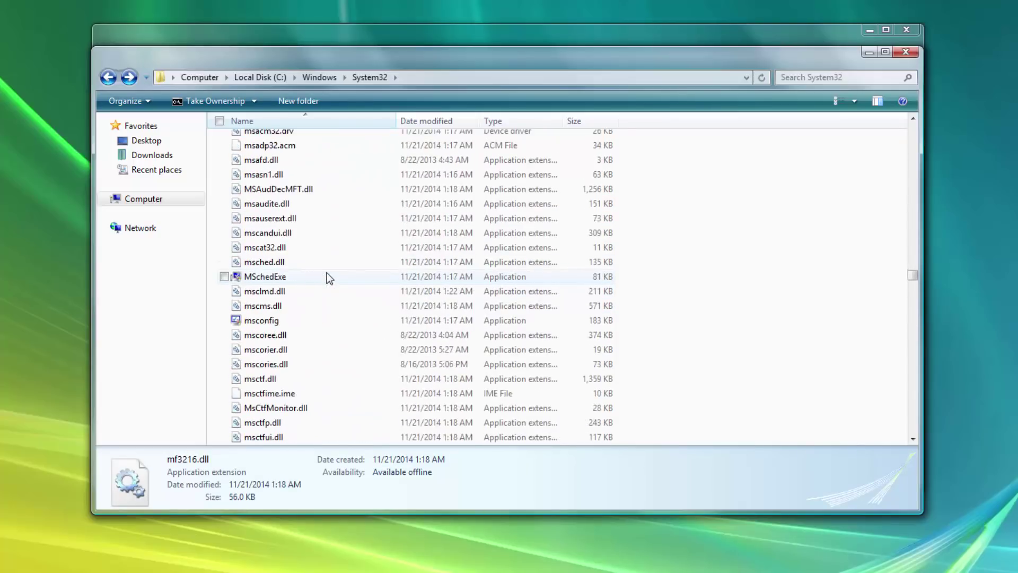
scroll(327, 272, "down", 16)
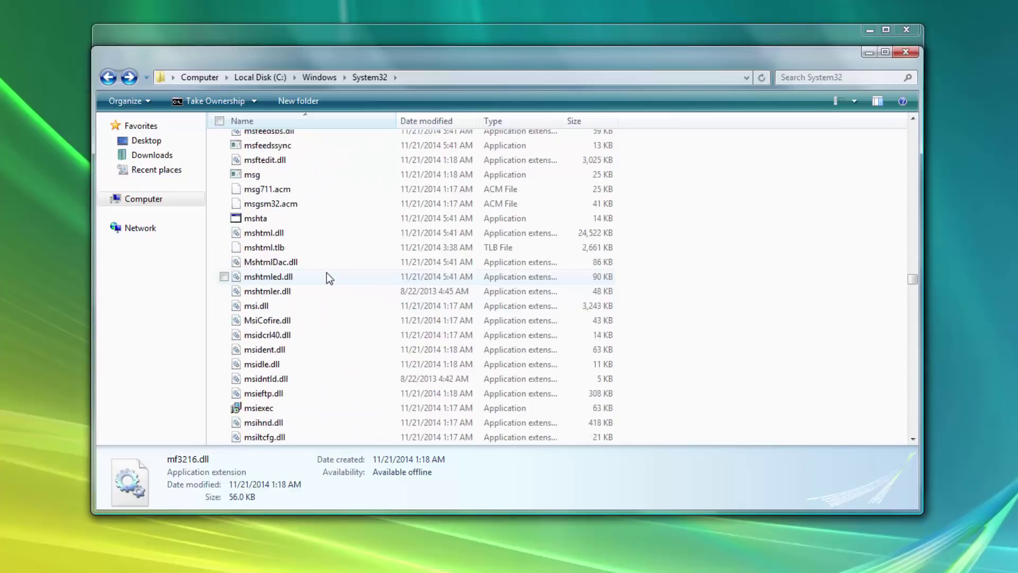
scroll(326, 272, "down", 2)
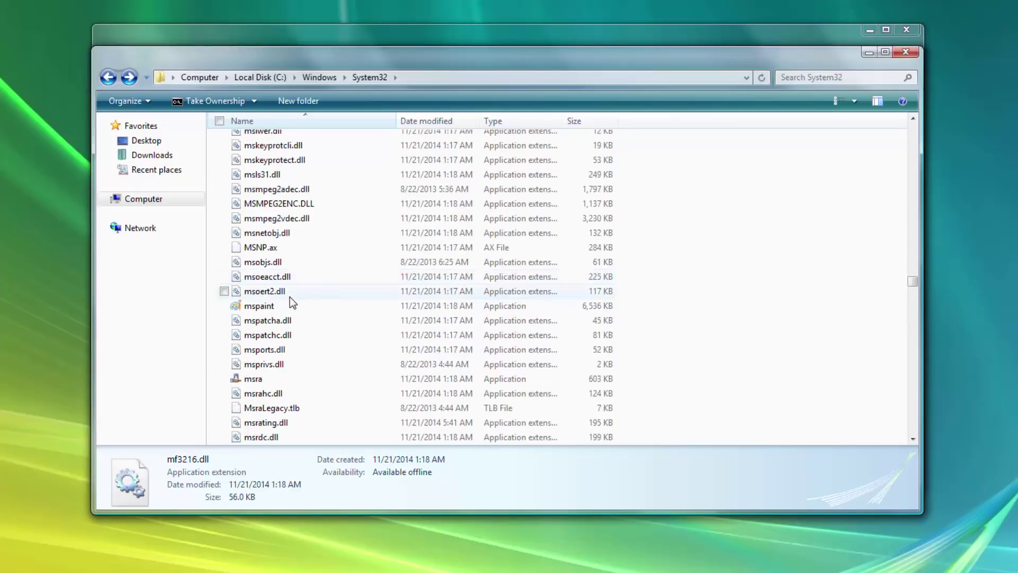
Step: Open the advanced security settings of the mspaint application in System32
left_click(279, 306)
right_click(256, 306)
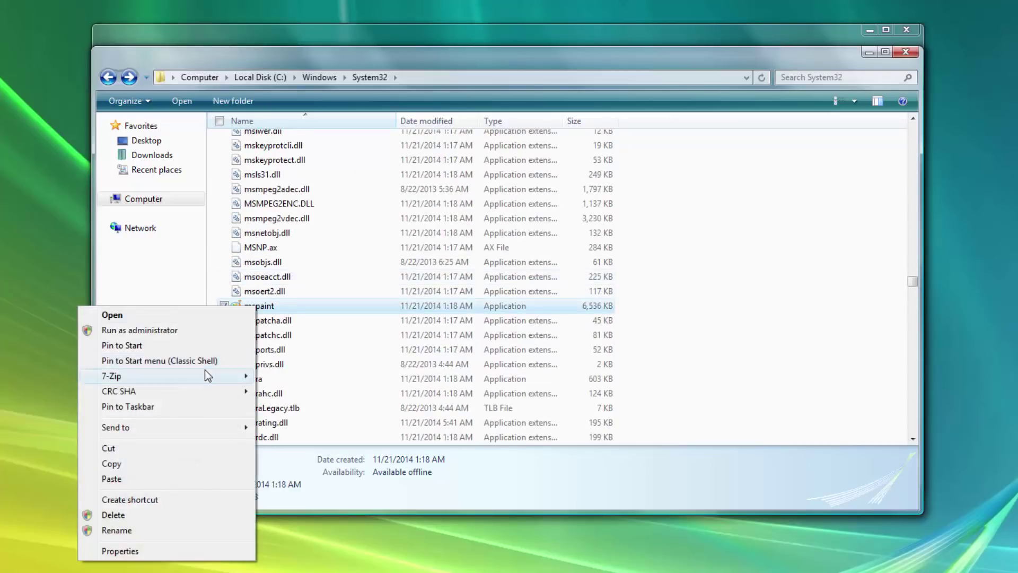
left_click(121, 551)
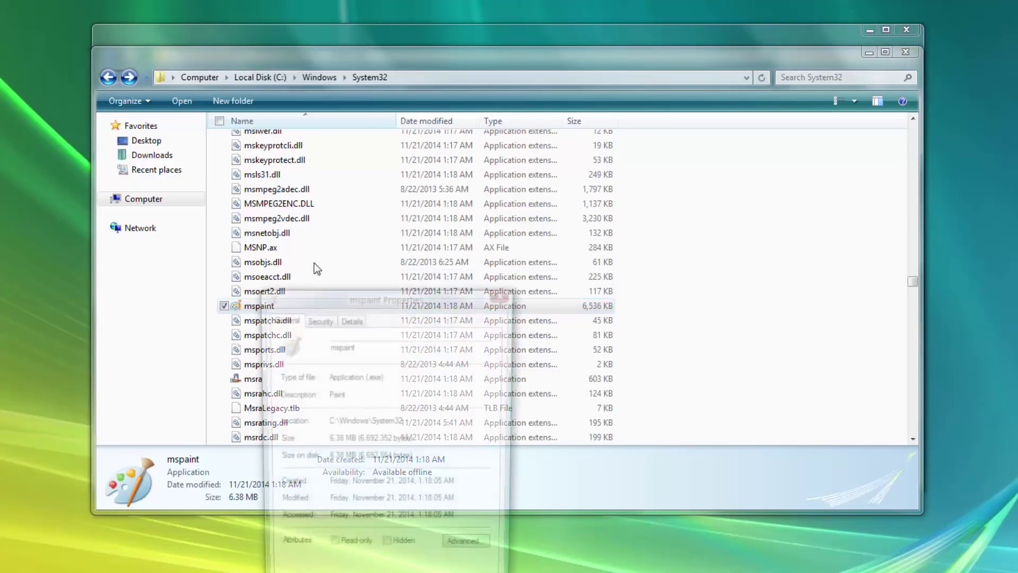
left_click_drag(339, 303, 272, 230)
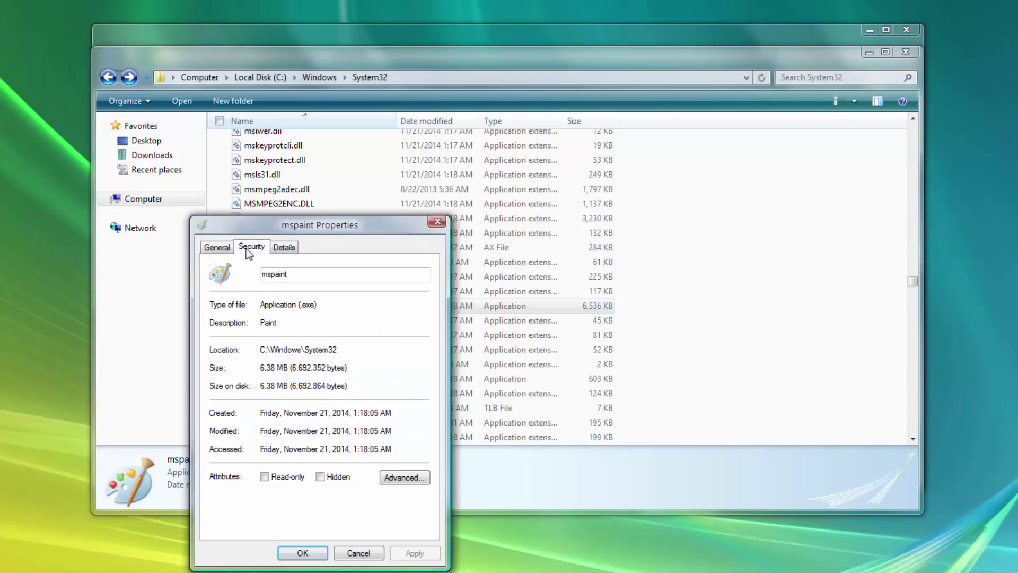
left_click(250, 248)
left_click(403, 500)
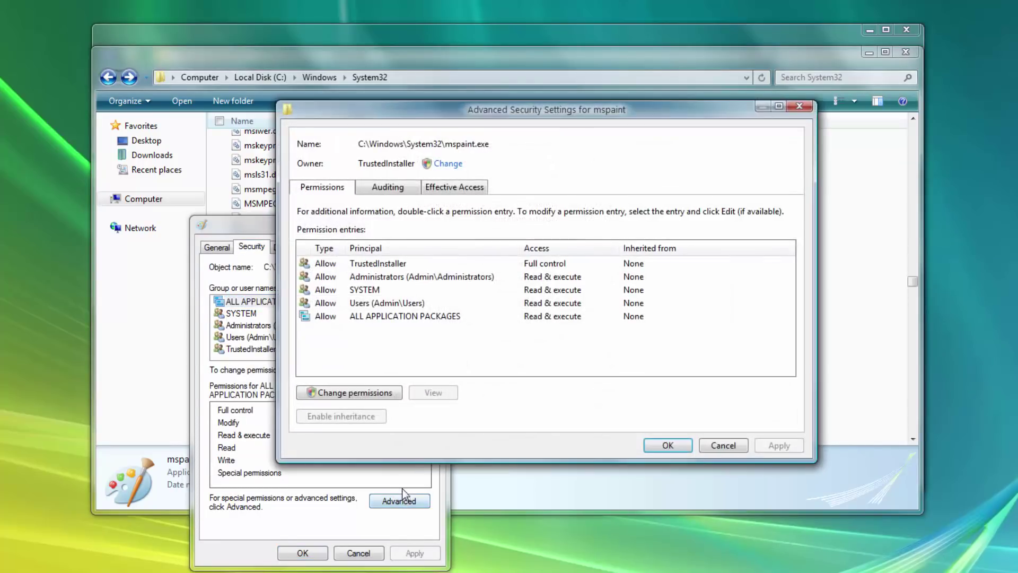
Step: Change the owner of mspaint.exe from TrustedInstaller to the account named user
left_click_drag(428, 119, 638, 201)
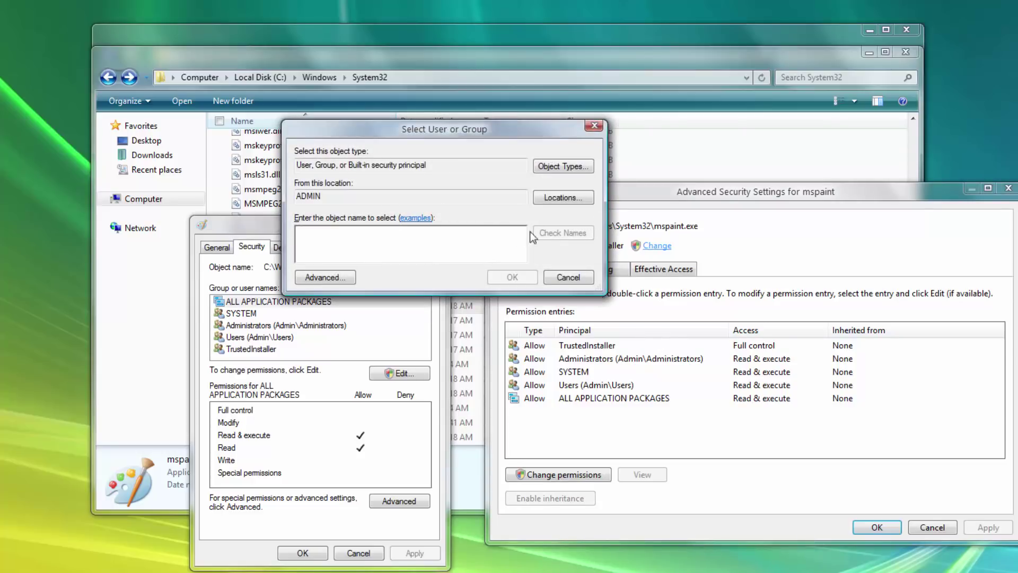
type("a")
key("BackSpace")
key("super")
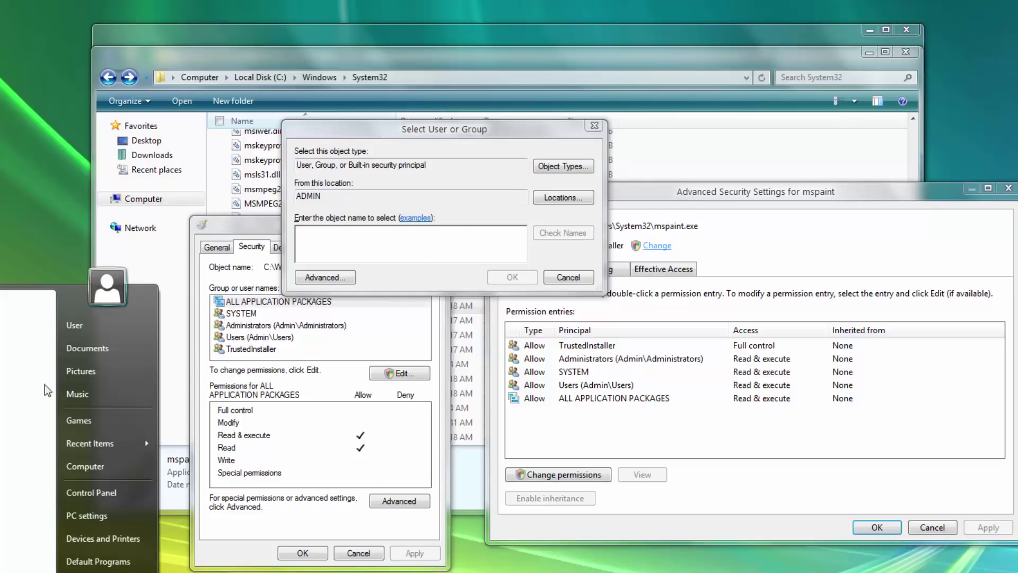
left_click(485, 262)
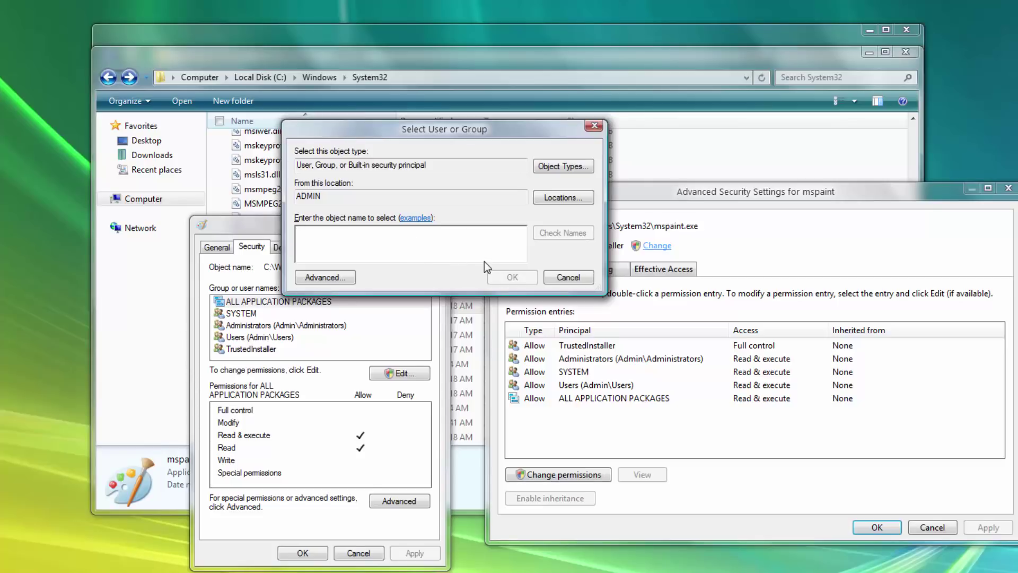
type("user")
key("Return")
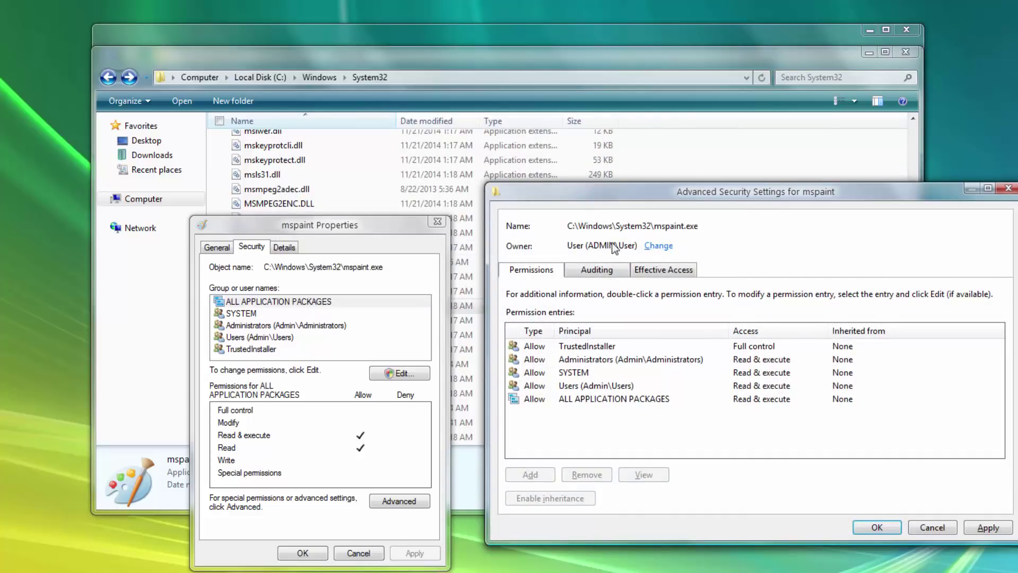
Step: Apply the new mspaint.exe owner and close its advanced security settings
left_click(657, 245)
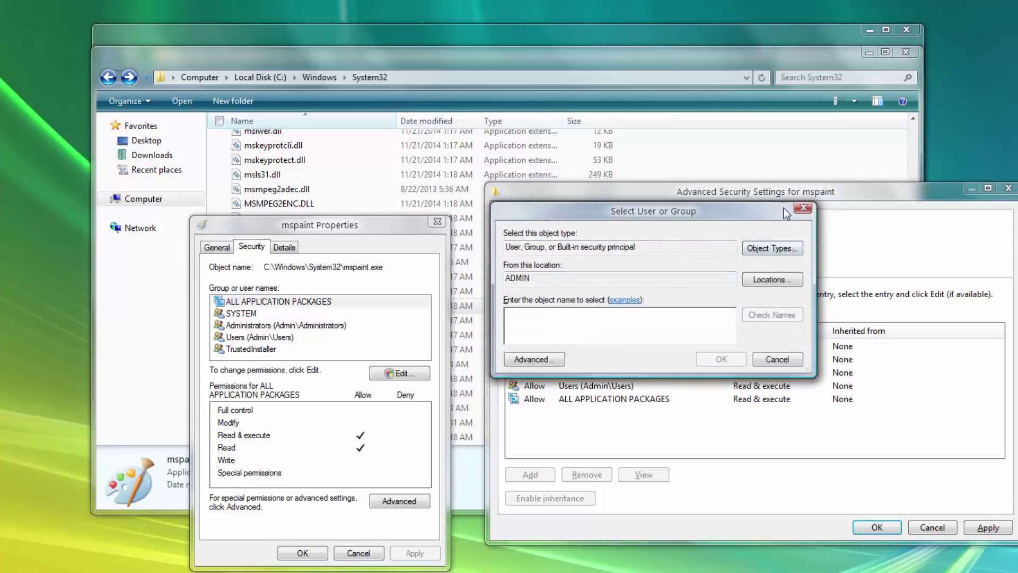
left_click(803, 208)
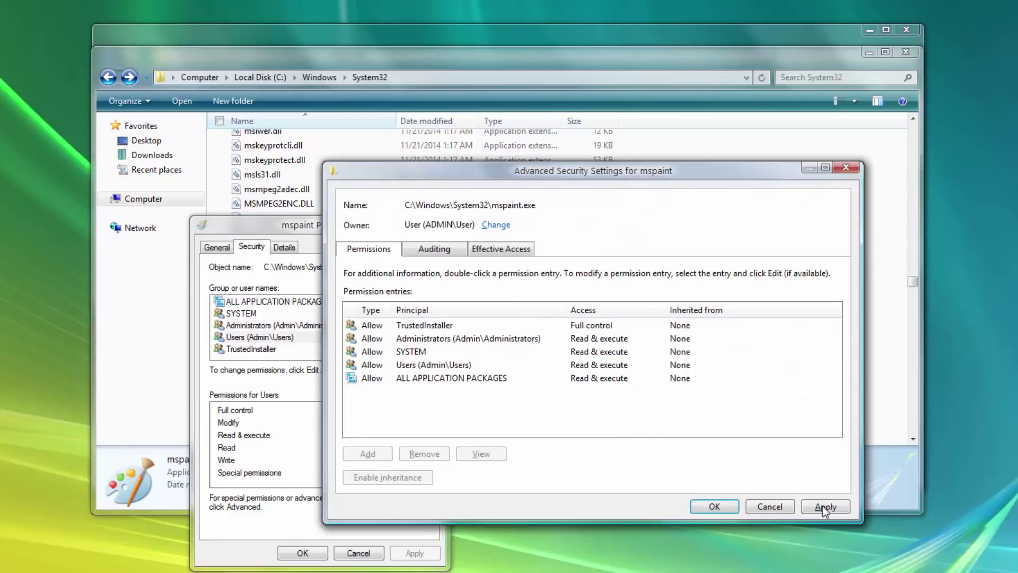
left_click(825, 507)
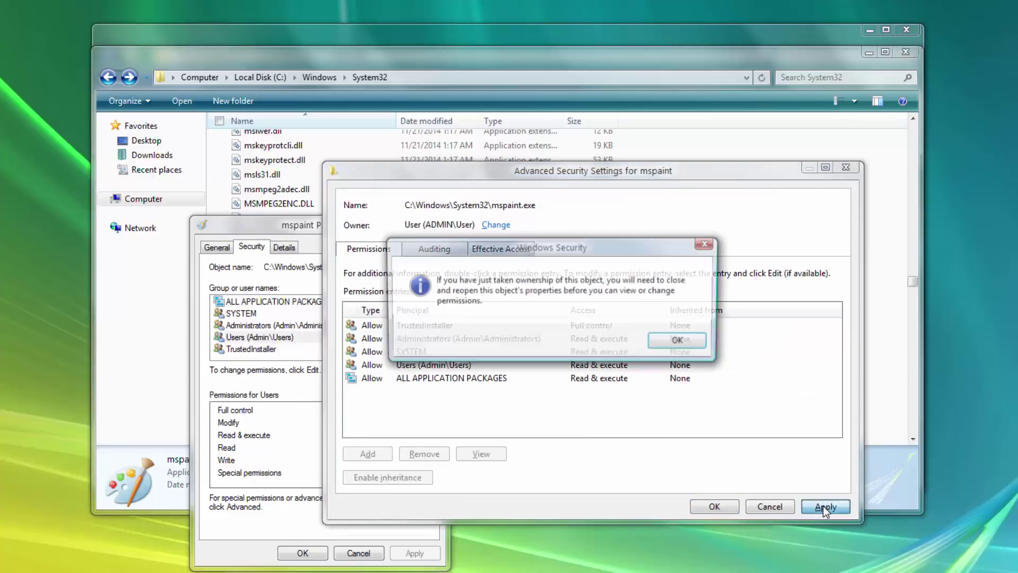
left_click(678, 342)
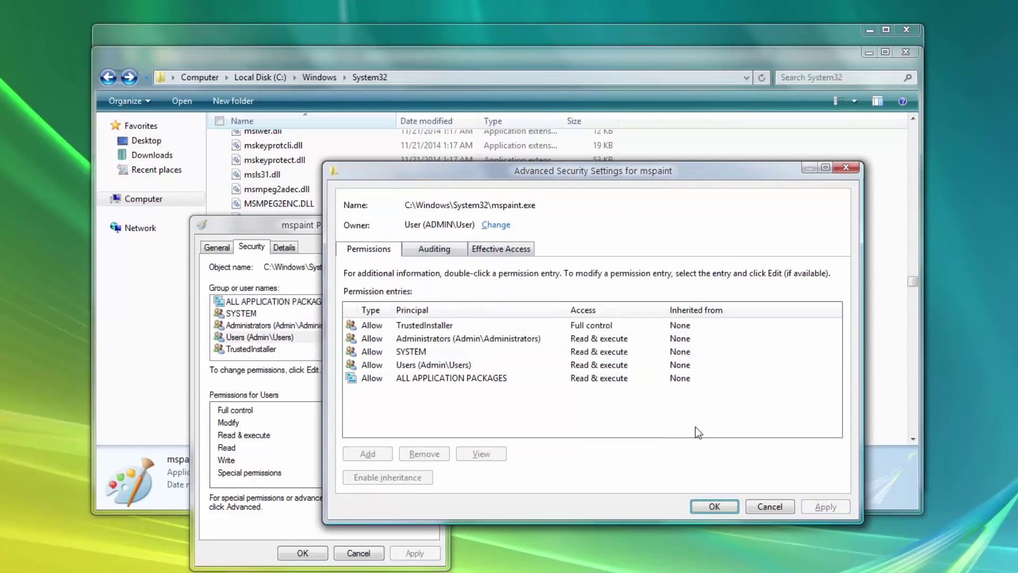
left_click(702, 508)
Step: Allow SYSTEM full control of mspaint.exe and retry copying the Vista Paint files into the System32 folder
left_click(399, 372)
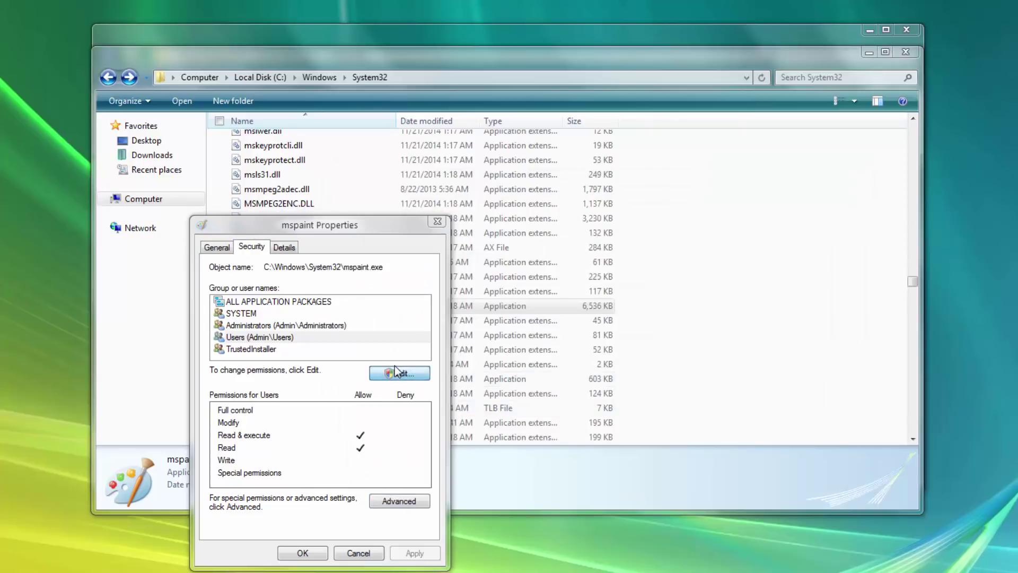
left_click(323, 365)
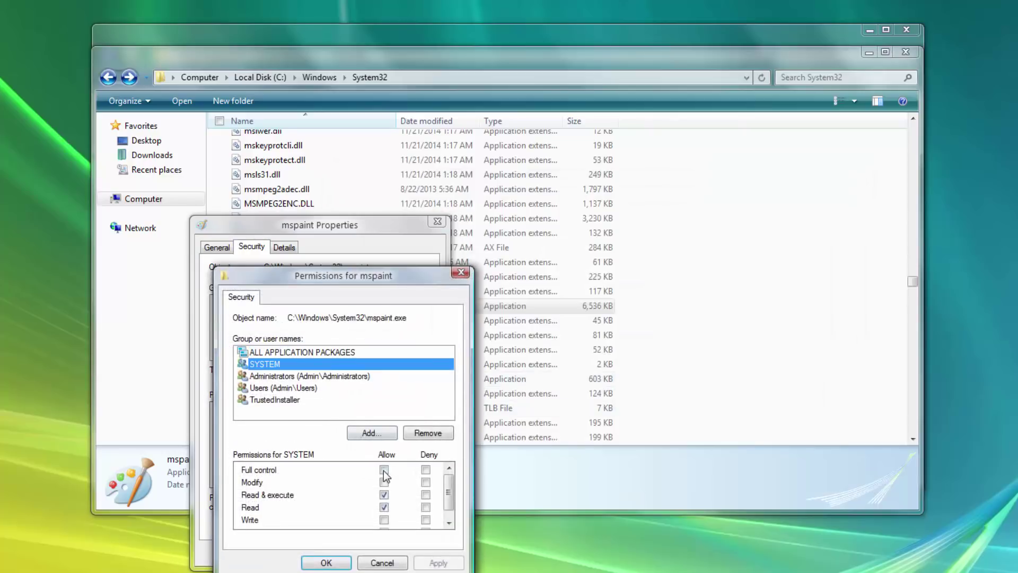
left_click(384, 469)
left_click(325, 562)
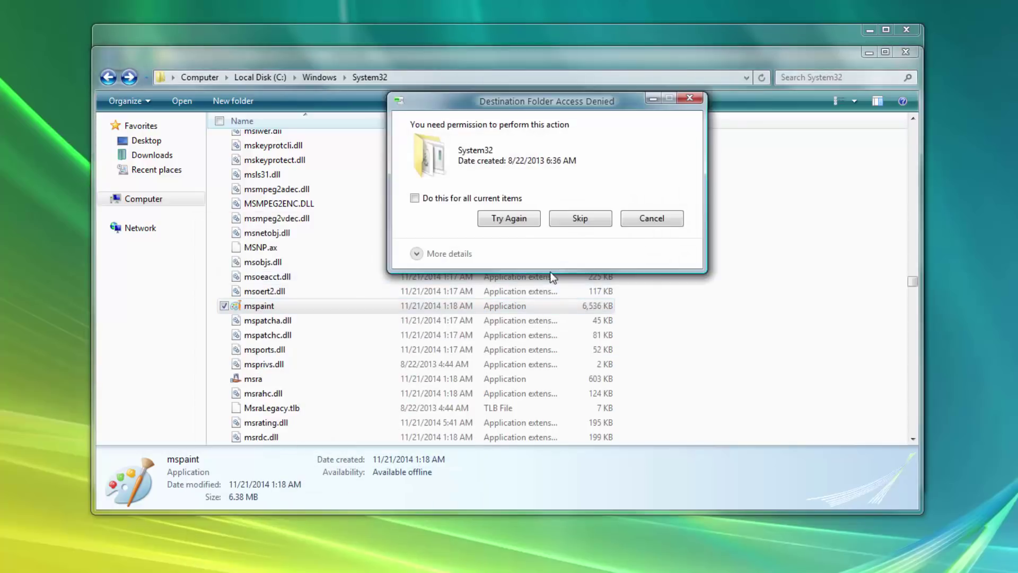
left_click(510, 217)
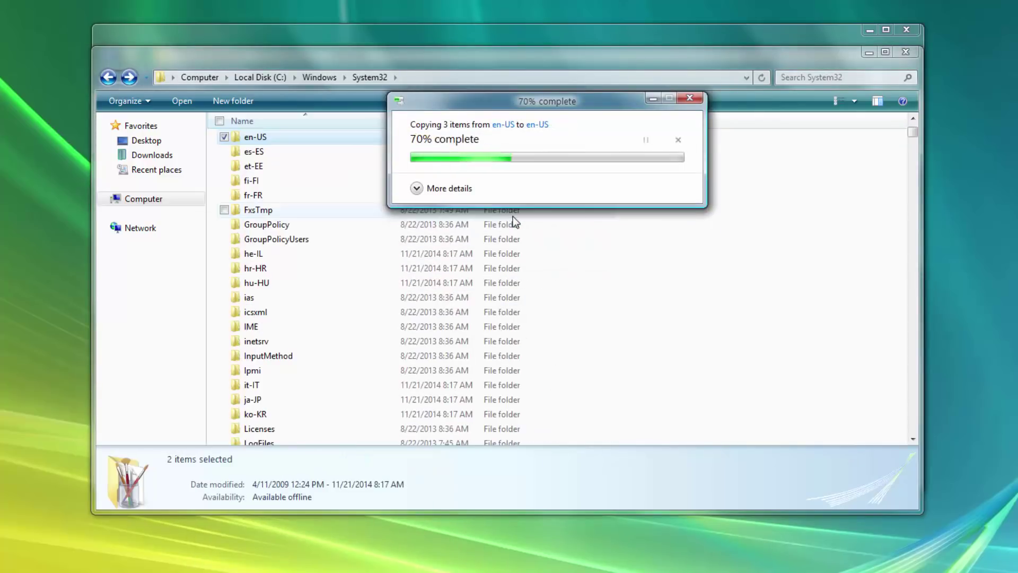
left_click(722, 250)
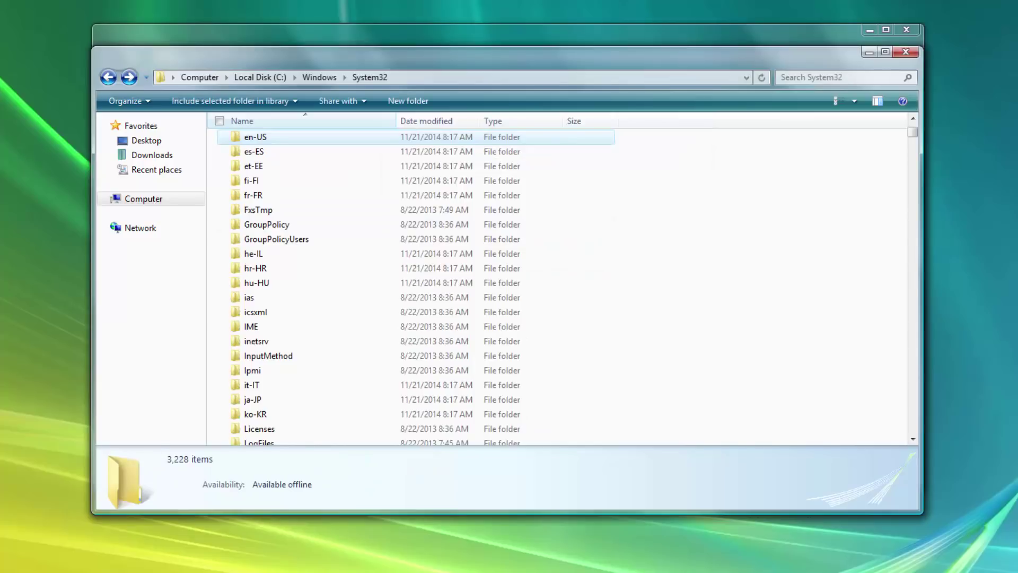
Step: Launch Paint to test it with a freehand scribble and close it without saving
left_click(25, 510)
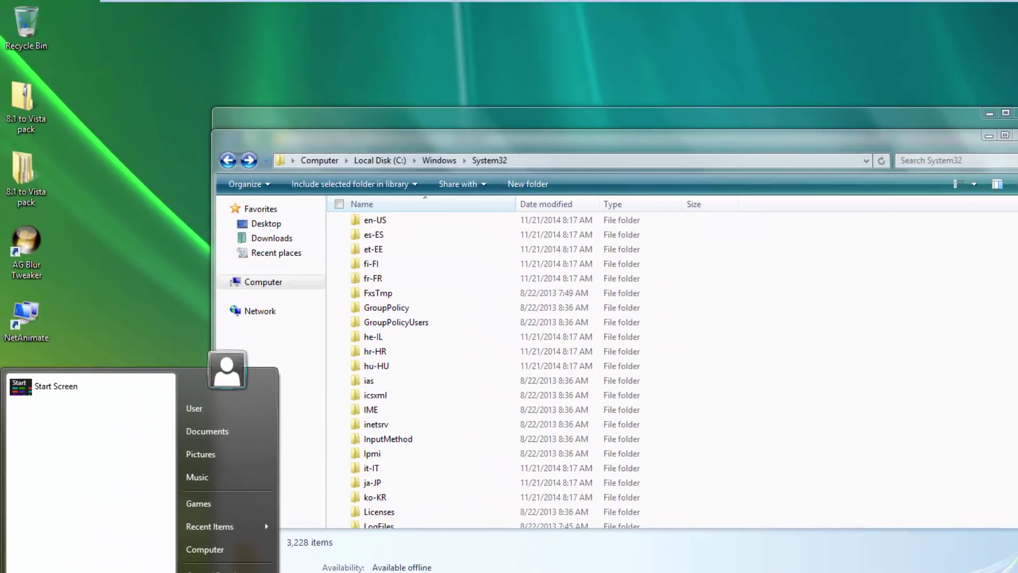
key("Return")
mouse_move(165, 97)
left_mouse_down()
mouse_move(400, 264)
mouse_move(186, 128)
left_mouse_up()
left_click_drag(260, 137, 111, 133)
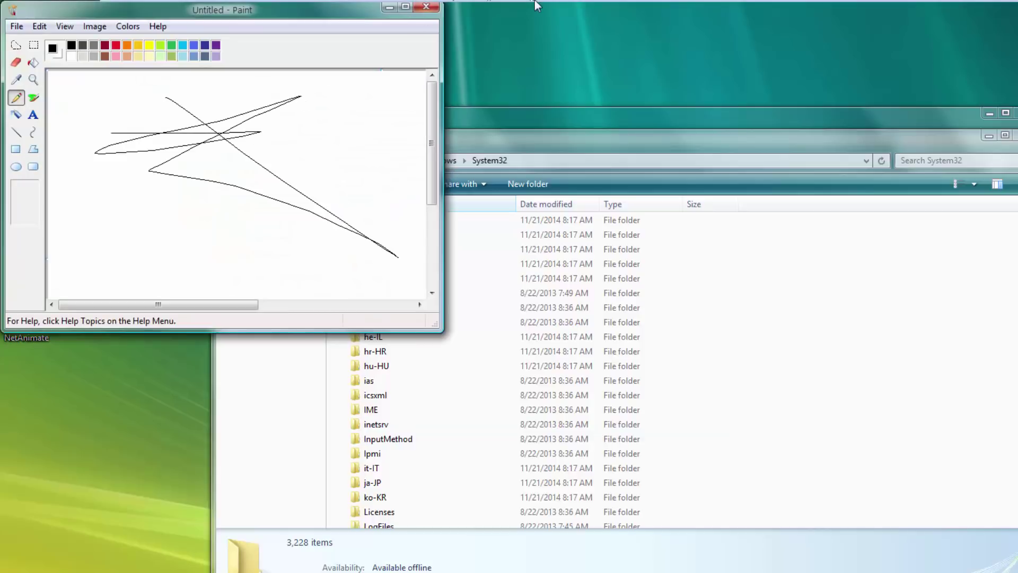
left_click(428, 8)
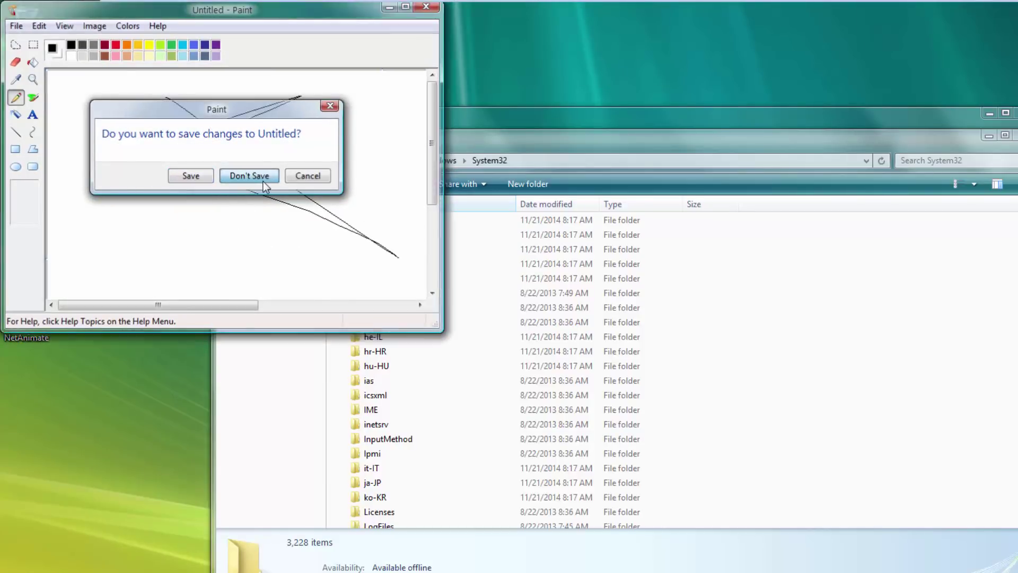
left_click(260, 182)
Step: Copy calc.exe.mui from the Vista Calc folder into System32's en-US folder, replacing the existing file with administrator permission
left_click_drag(605, 139, 513, 197)
left_click(586, 126)
right_click(408, 220)
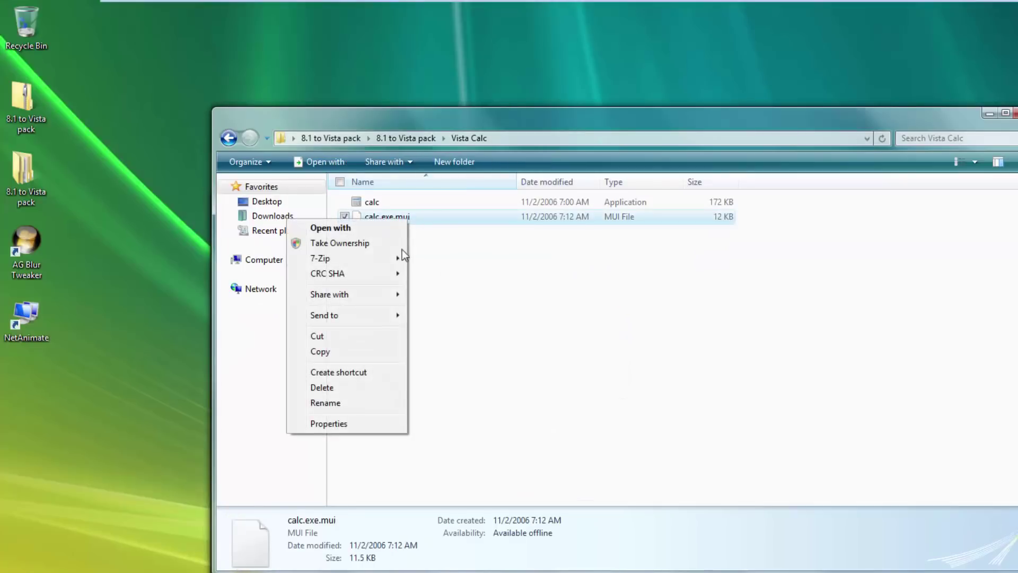
left_click(347, 350)
key("alt+Tab")
right_click(379, 282)
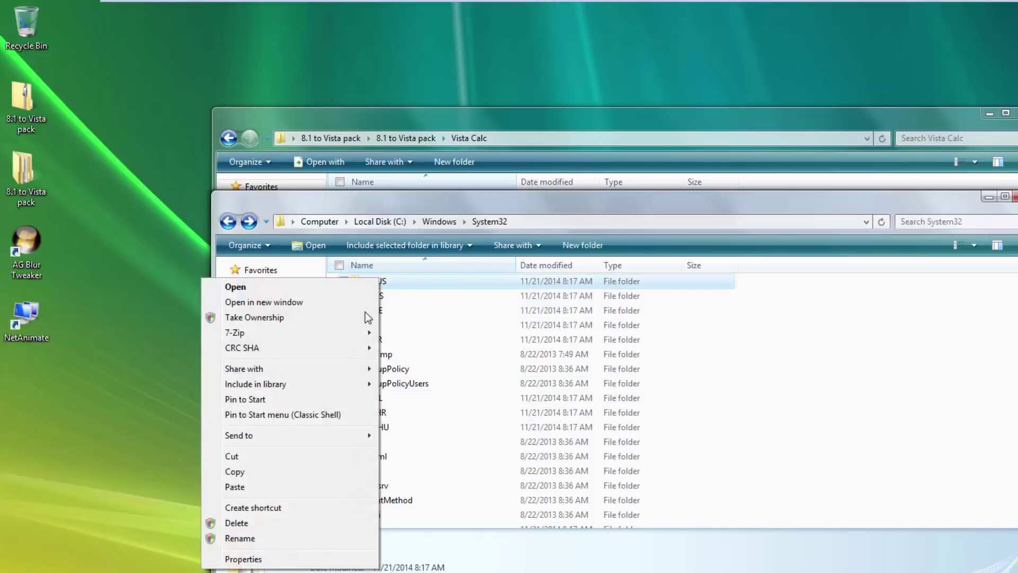
left_click(280, 487)
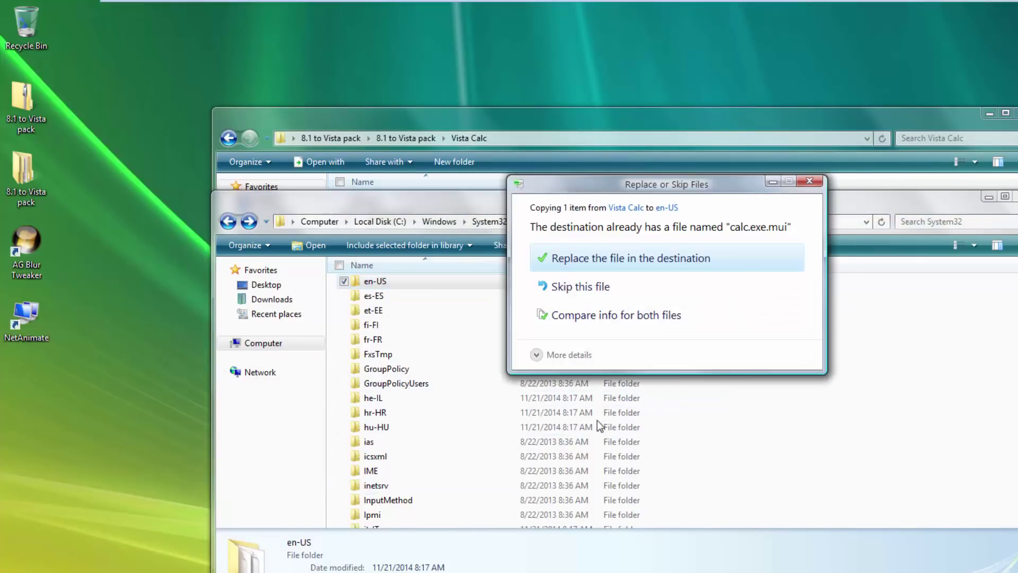
left_click(741, 263)
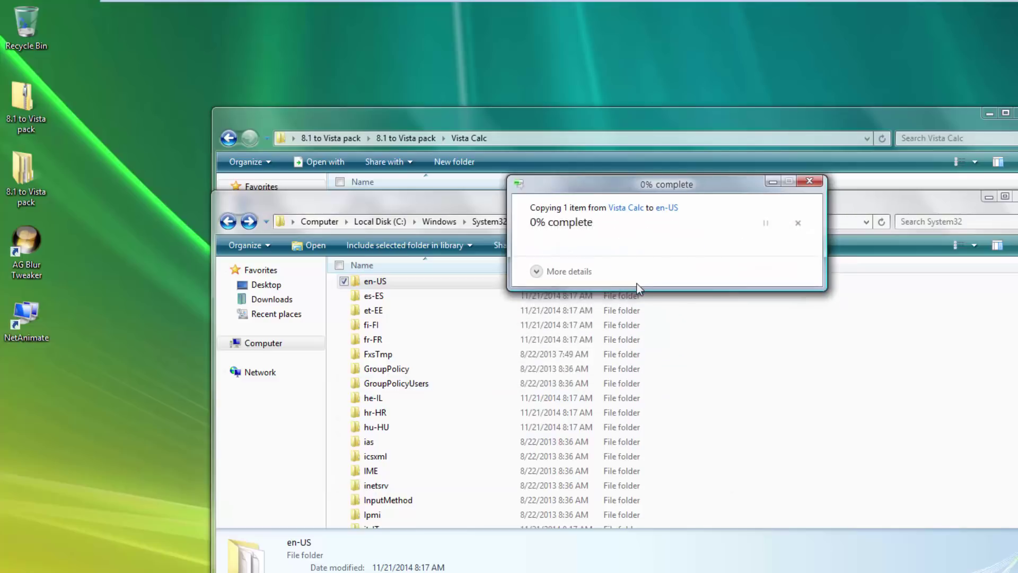
left_click(648, 271)
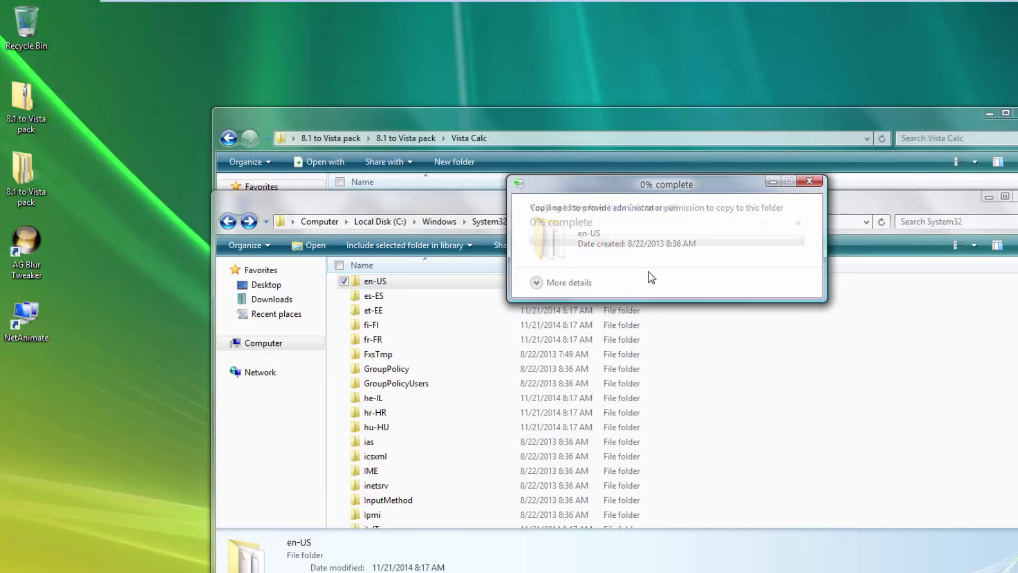
left_click(834, 352)
Step: Locate the calc application in the System32 folder and open its security properties
scroll(732, 358, "down", 20)
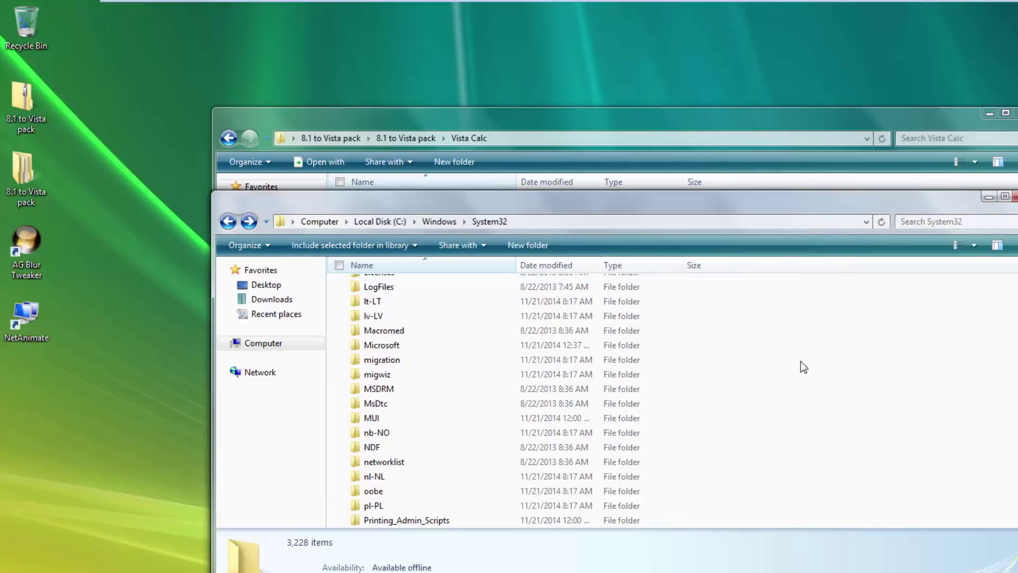
scroll(476, 415, "down", 20)
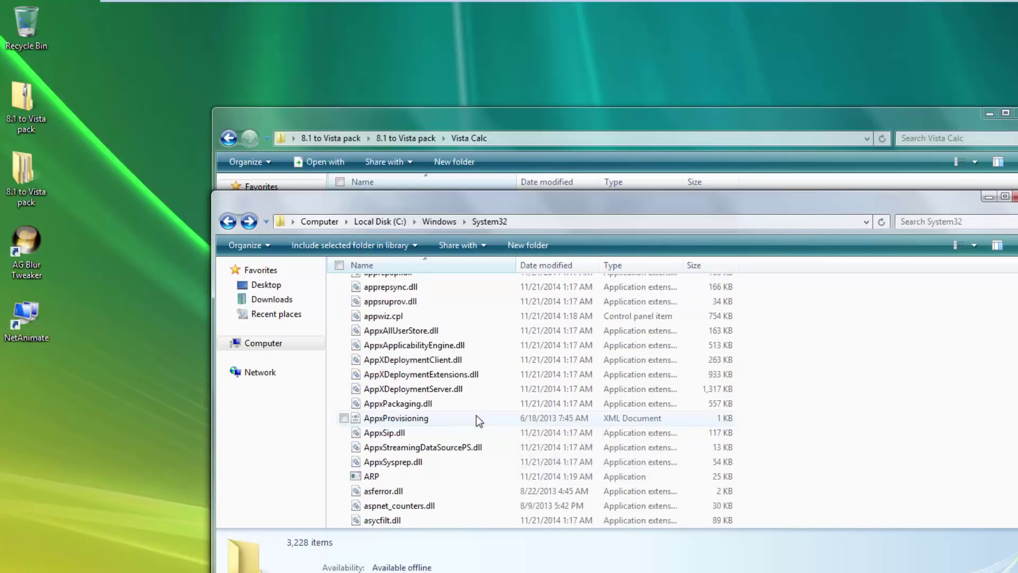
scroll(473, 405, "down", 5)
left_click(459, 406)
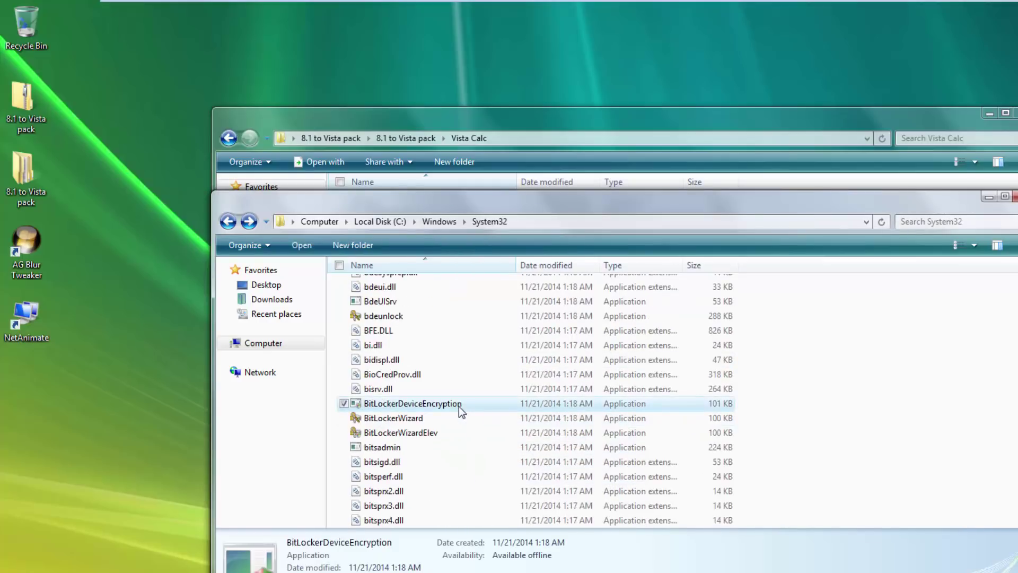
key("c")
scroll(436, 434, "down", 10)
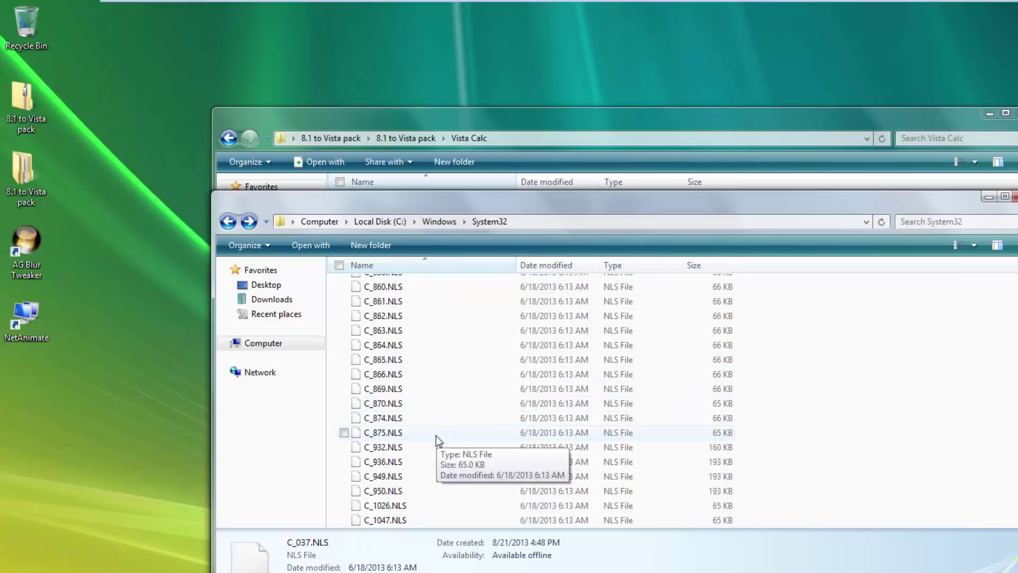
scroll(435, 431, "down", 20)
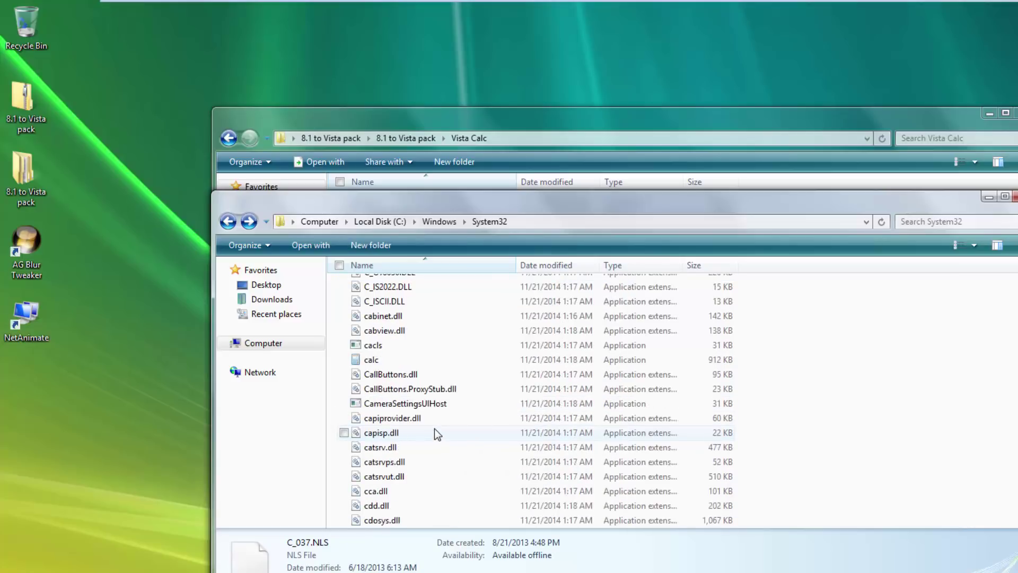
right_click(405, 355)
right_click(434, 360)
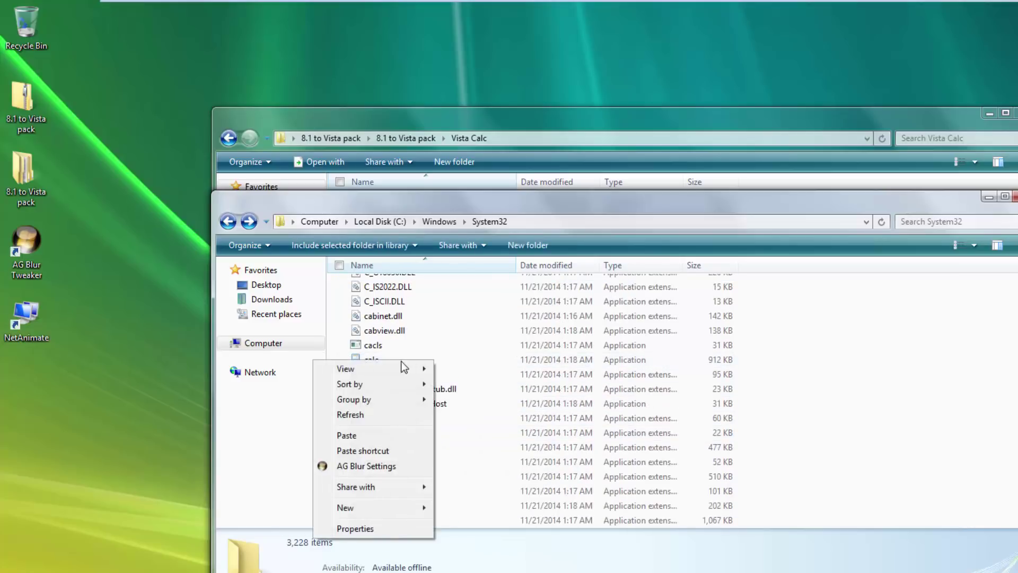
right_click(364, 359)
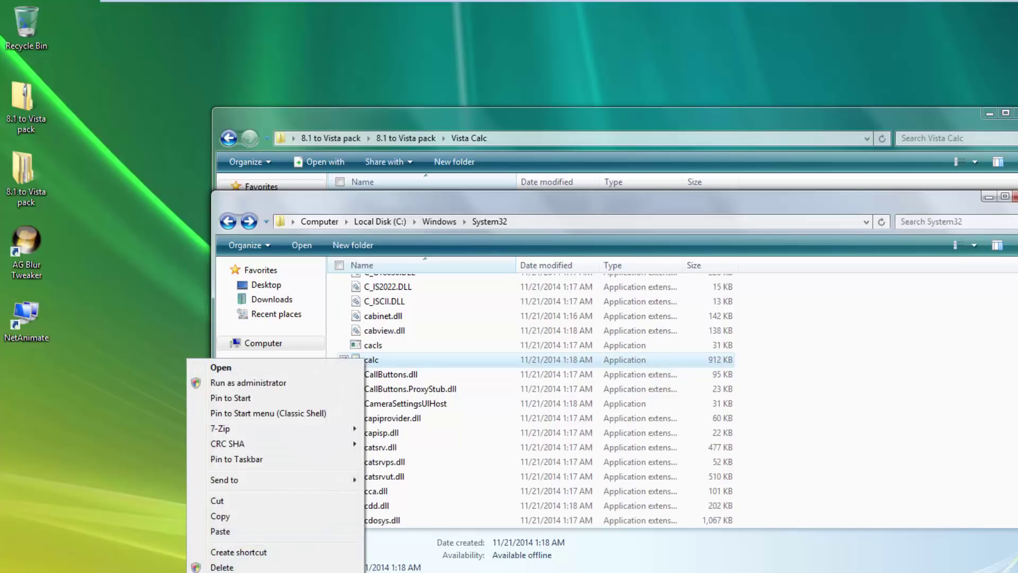
key("r")
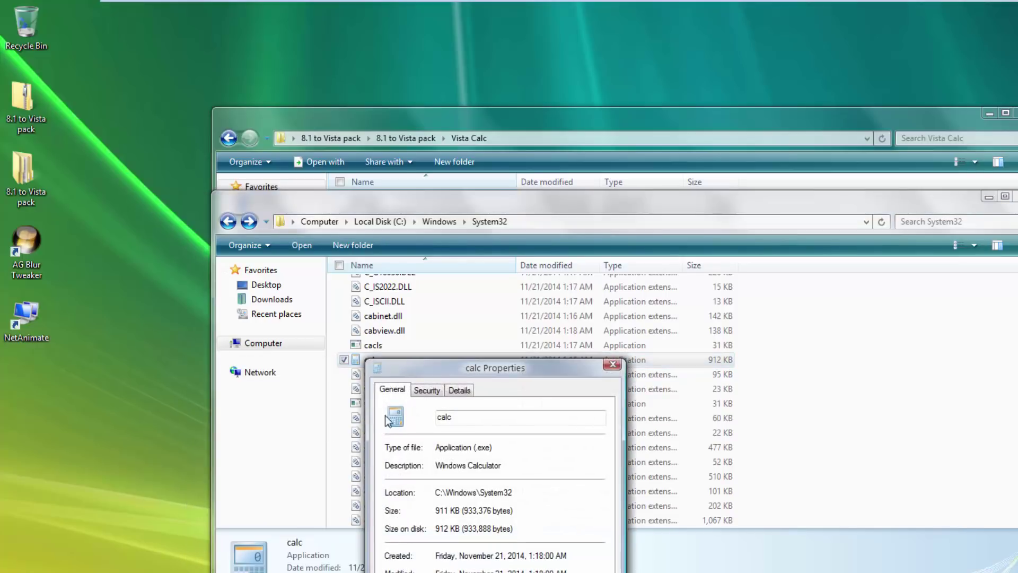
left_click(426, 390)
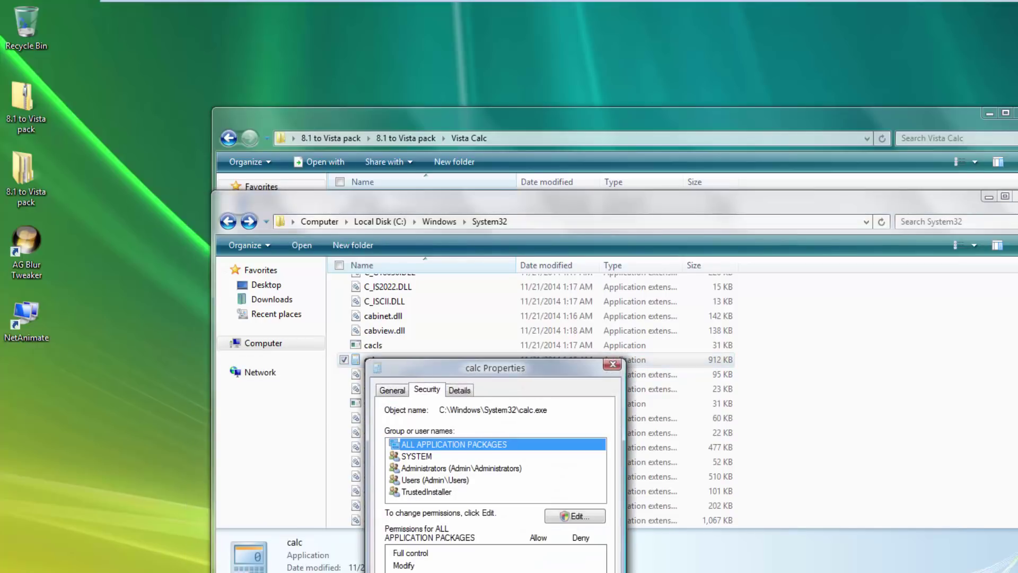
Step: Change the owner of calc.exe to the account named user, apply it and close the advanced security settings
left_click(575, 572)
left_click(570, 248)
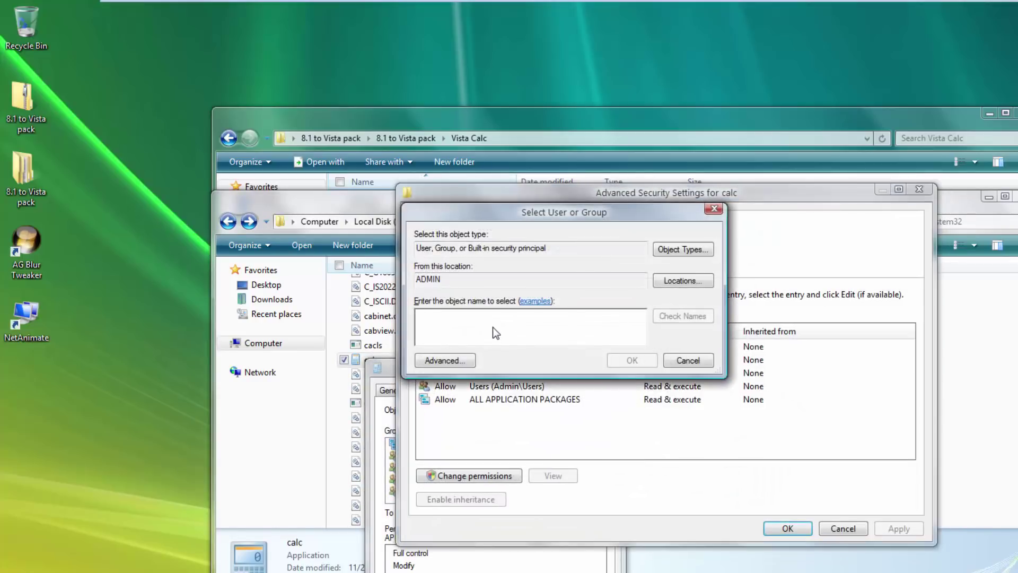
type("user")
key("BackSpace")
key("BackSpace")
key("BackSpace")
key("Return")
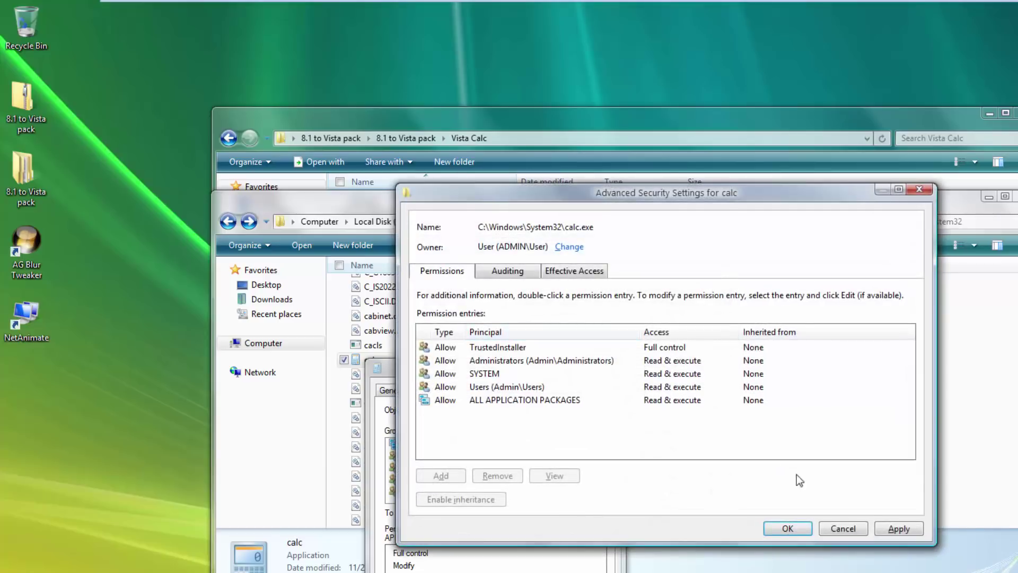
left_click(889, 522)
left_click(793, 423)
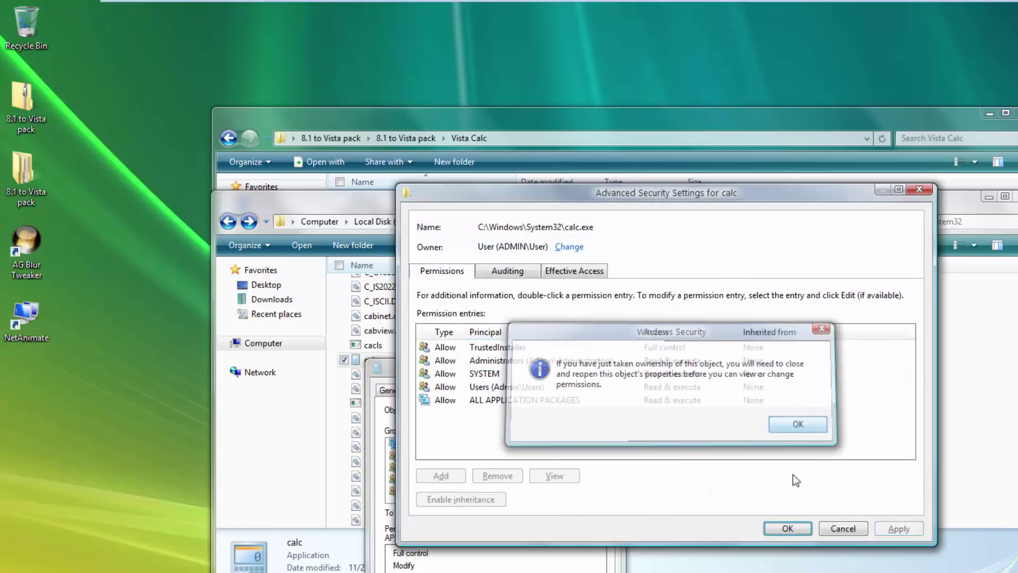
left_click(787, 528)
Step: Grant the Administrators group additional permissions on calc.exe, confirm the change and close the file's properties
left_click(574, 515)
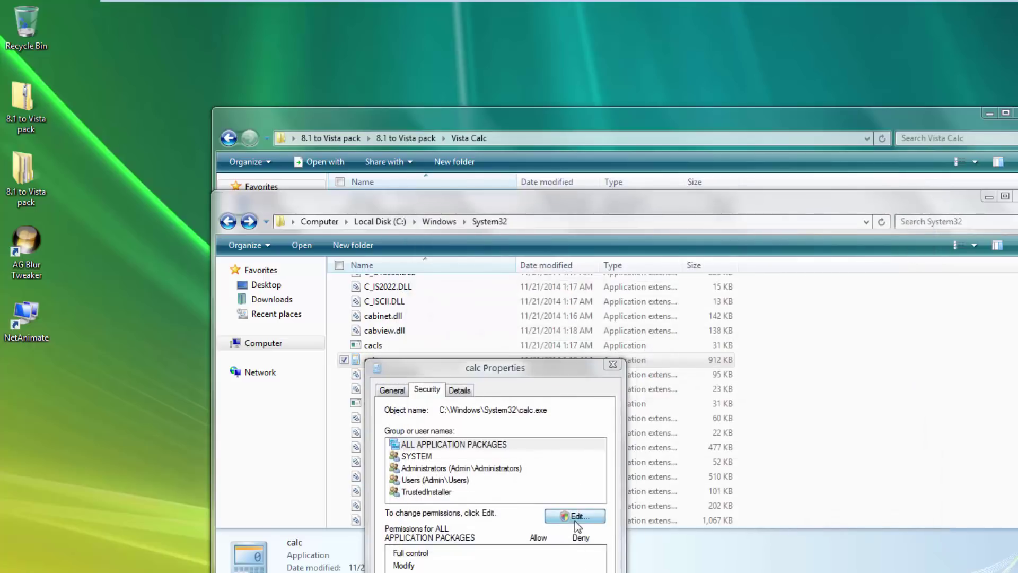
left_click(495, 519)
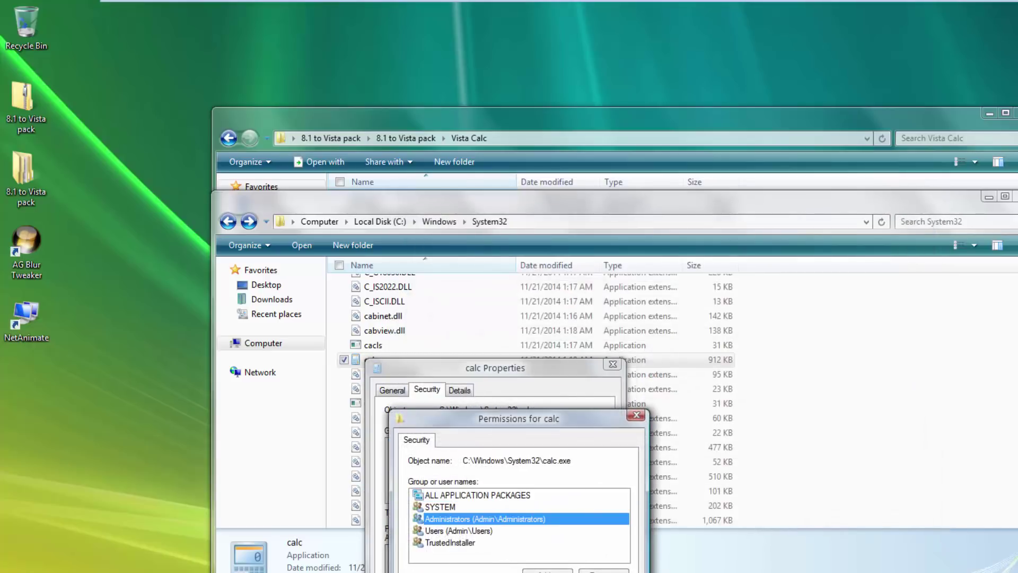
left_click(570, 572)
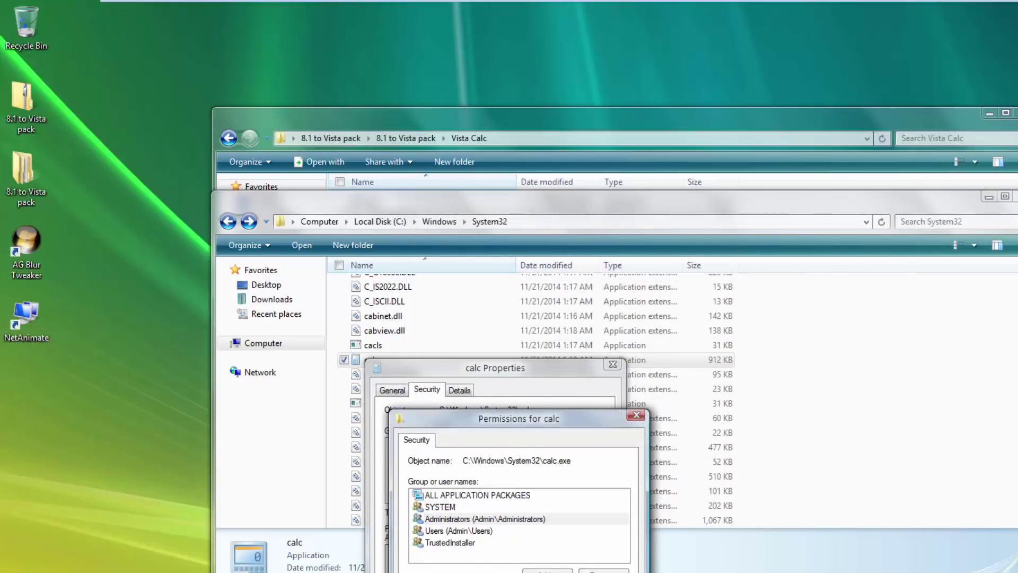
left_click(732, 423)
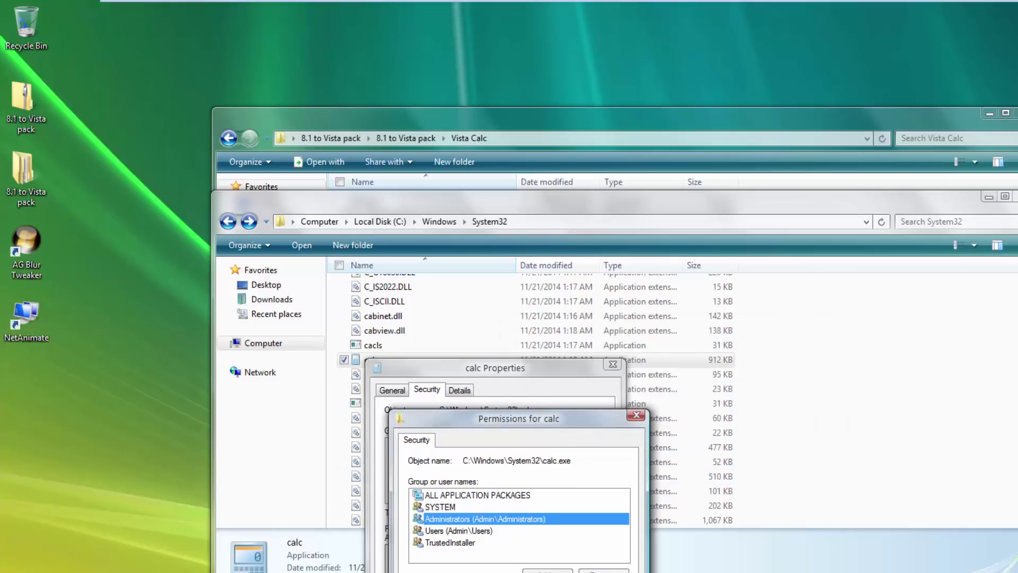
left_click(497, 572)
left_click(473, 572)
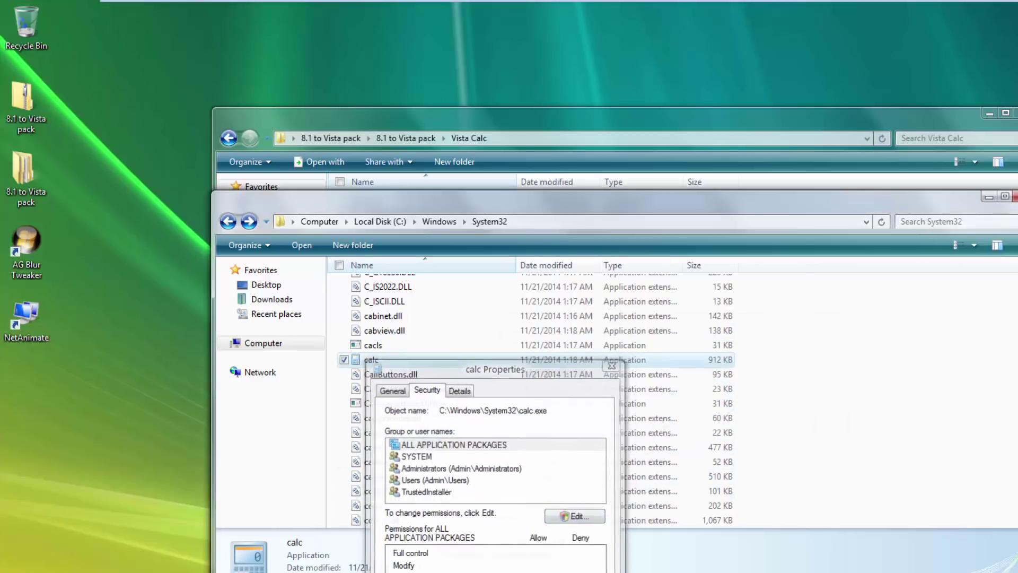
Step: Copy the Vista calc application into System32, replacing the existing file with administrator permission, and close the System32 window
left_click(865, 378)
right_click(865, 378)
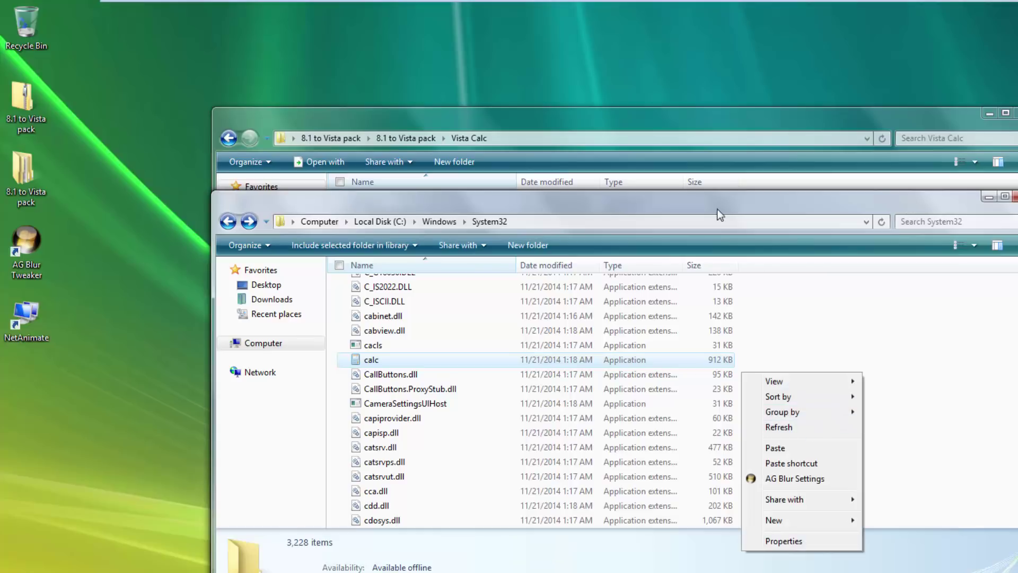
left_click(640, 139)
right_click(377, 203)
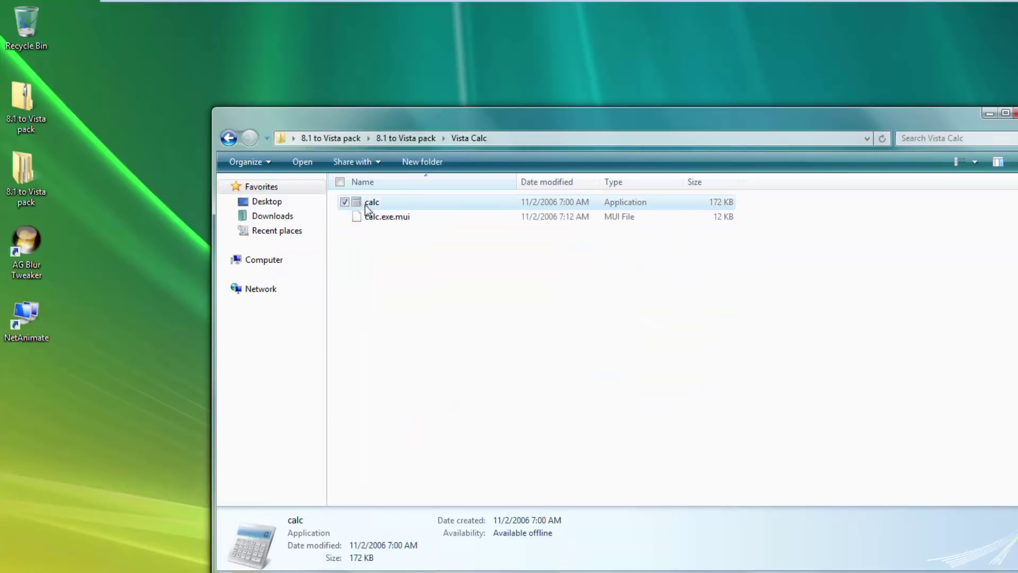
left_click(286, 398)
key("alt+Tab")
right_click(940, 386)
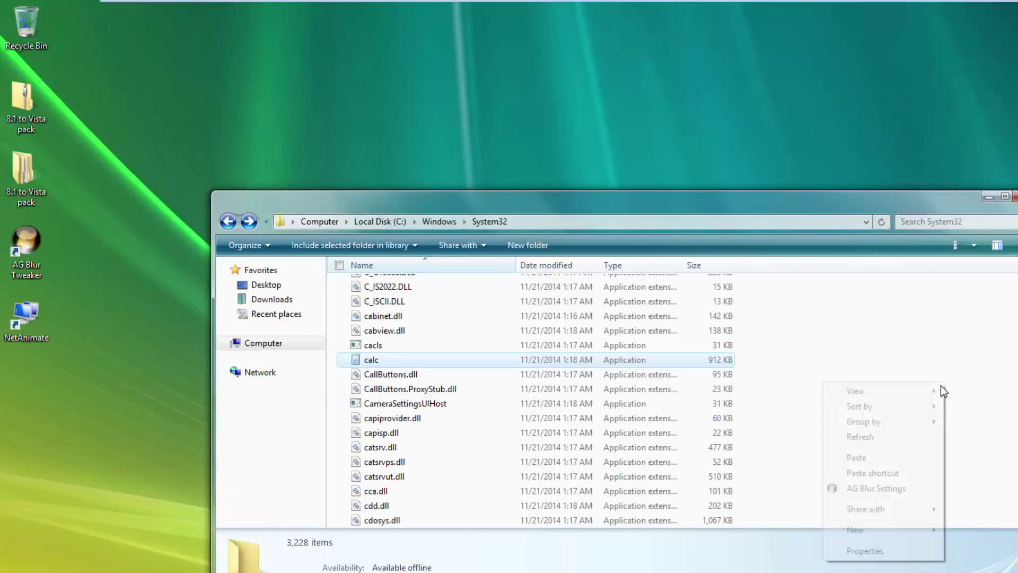
left_click(876, 458)
left_click(626, 265)
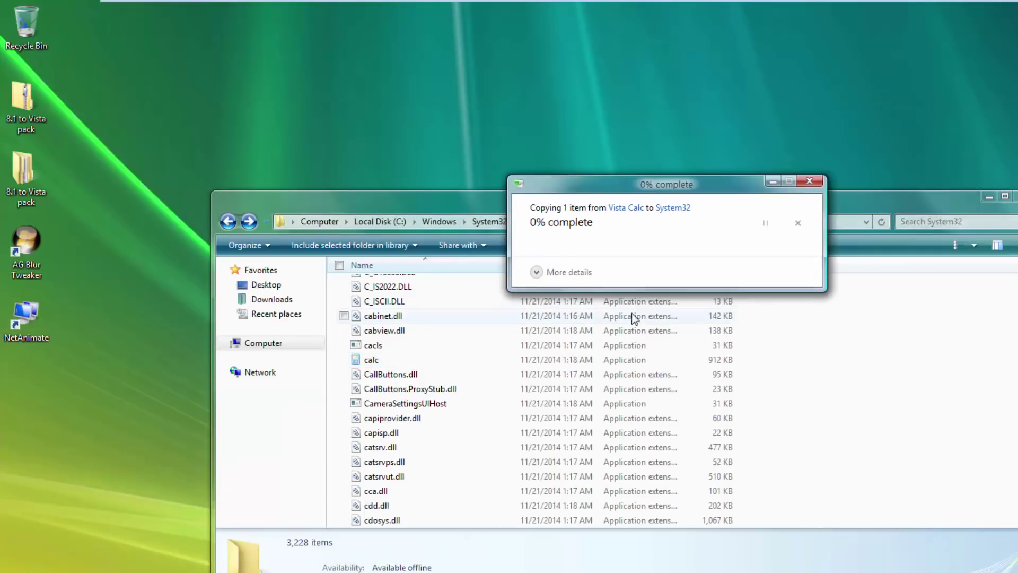
left_click(651, 278)
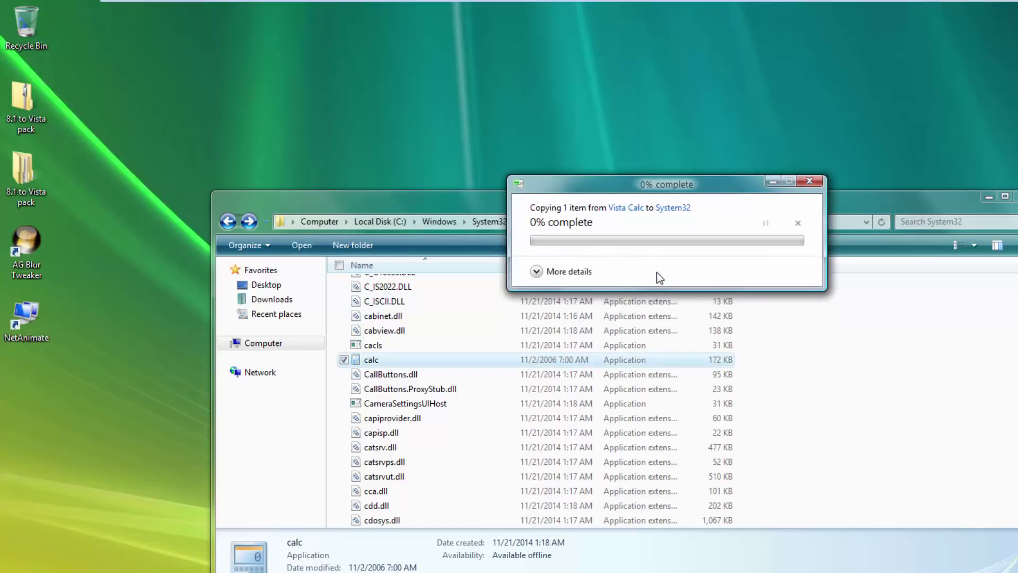
left_click(1014, 197)
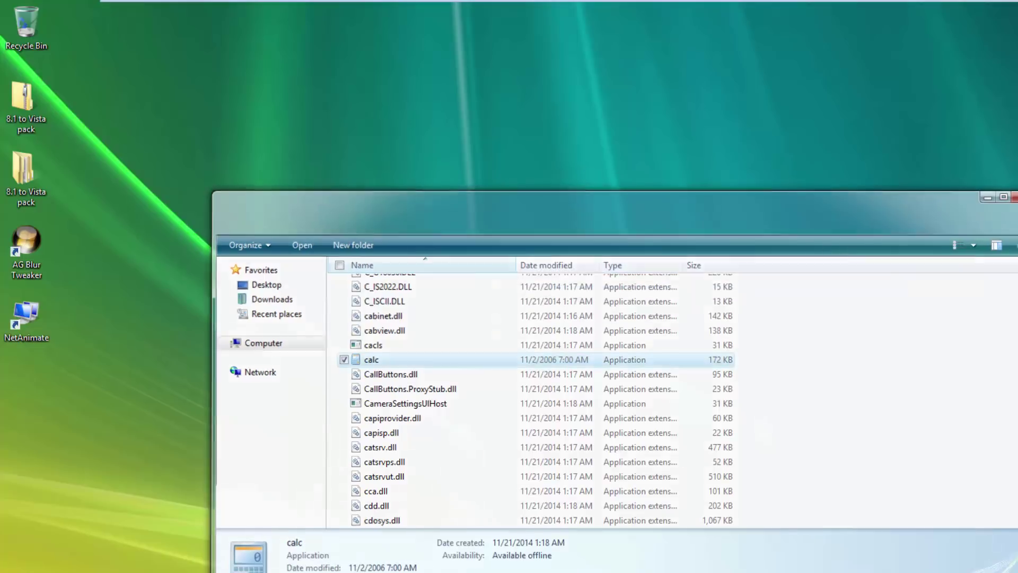
Step: Launch Calculator to test it, check its About information and close it
key("super")
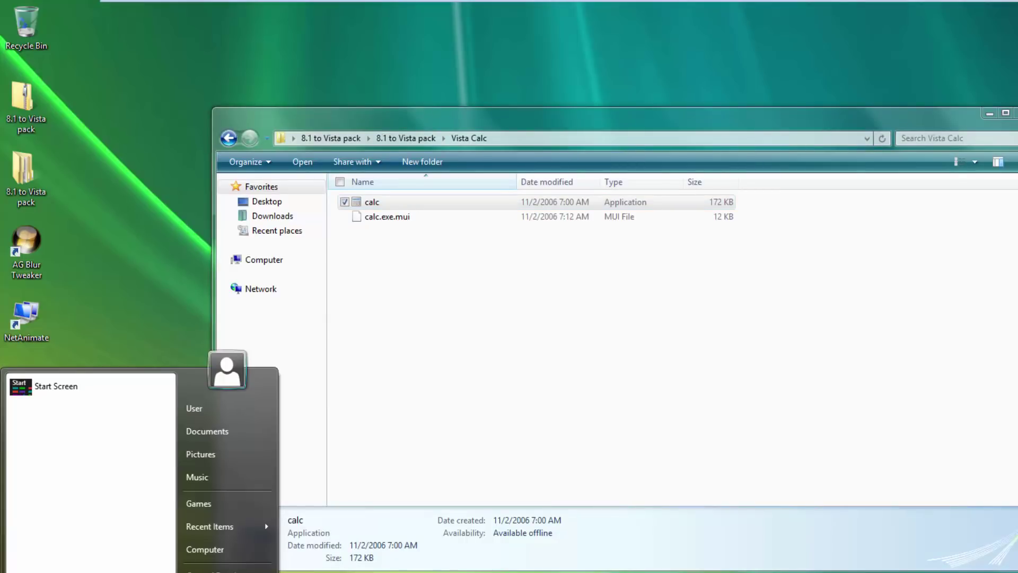
type("calc")
key("Return")
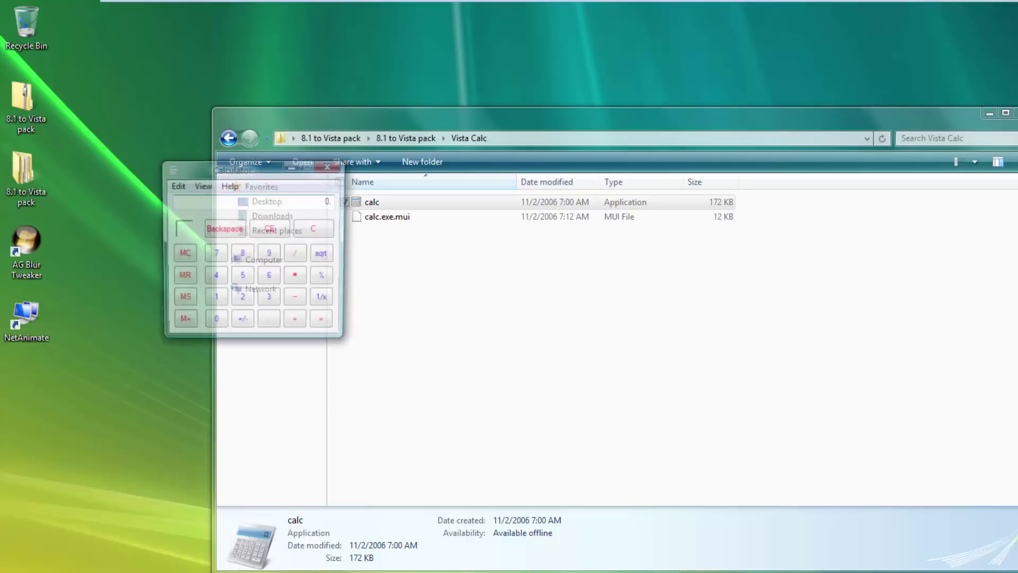
left_click(229, 185)
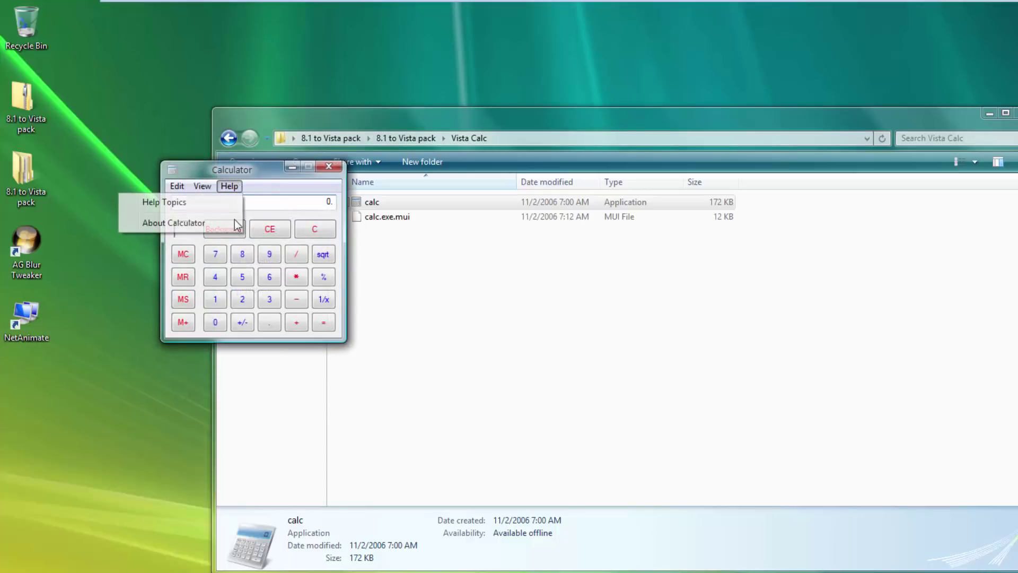
left_click(225, 223)
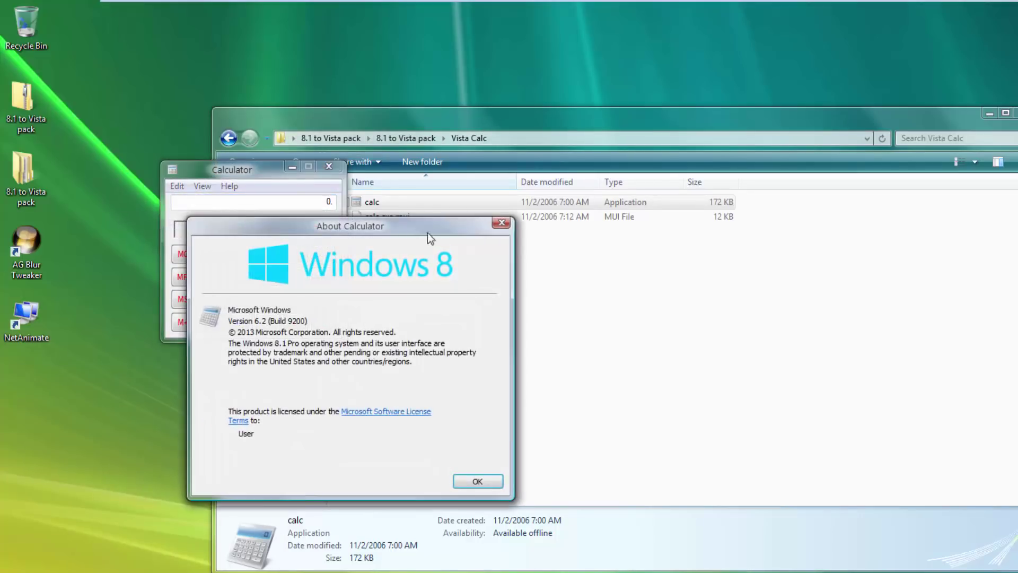
left_click(501, 223)
left_click(176, 173)
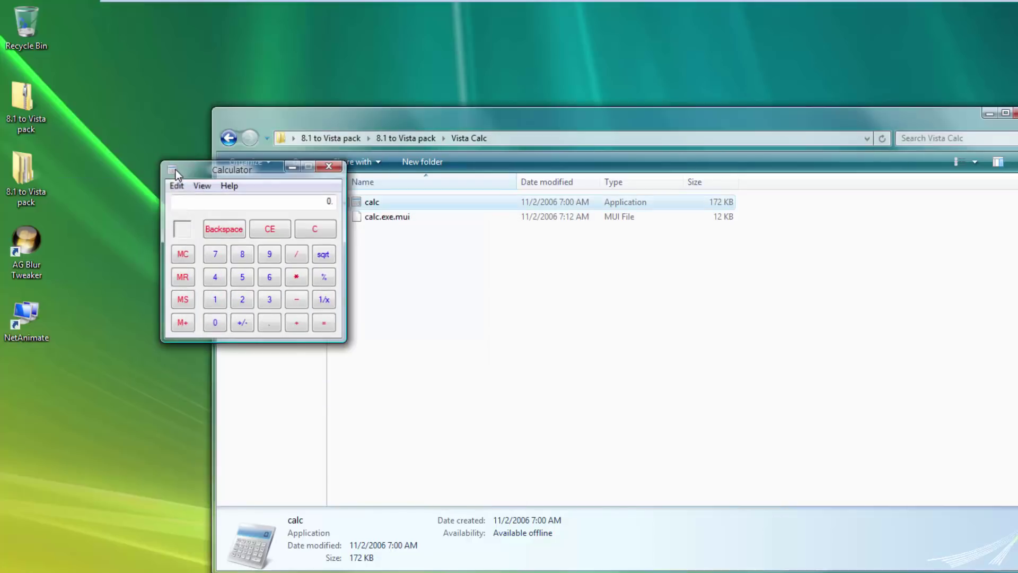
double_click(177, 172)
Step: Return to the main 8.1 to Vista pack folder
left_click(231, 139)
left_click(230, 139)
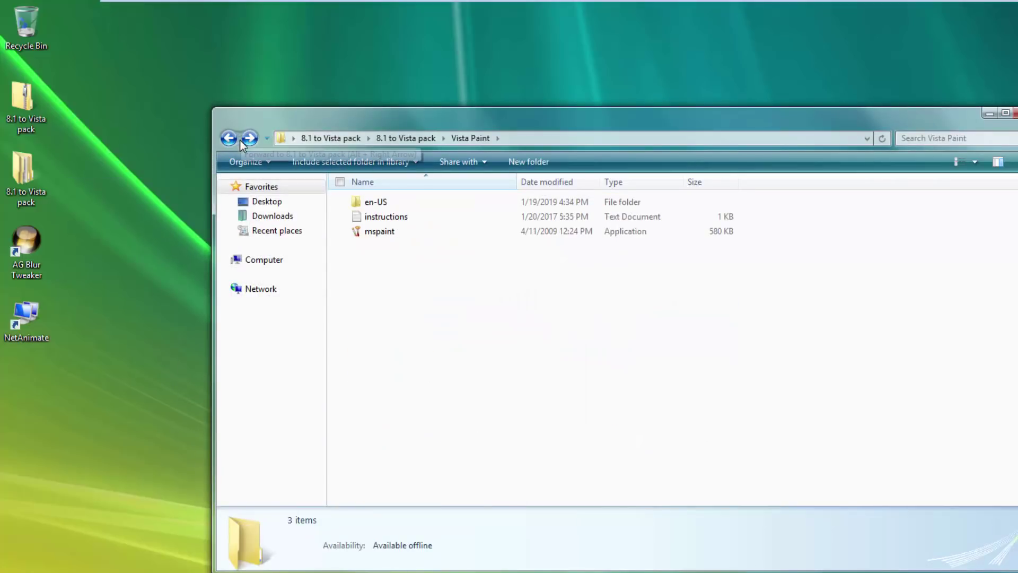
left_click(238, 139)
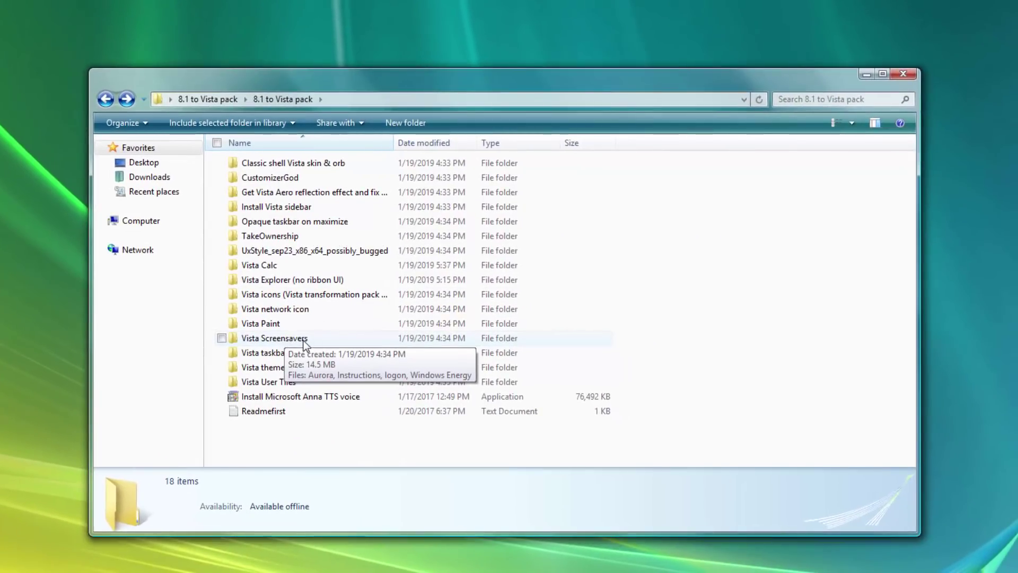
Step: Install the Aurora, logon and Windows Energy screen savers from the Vista Screensavers folder
double_click(304, 341)
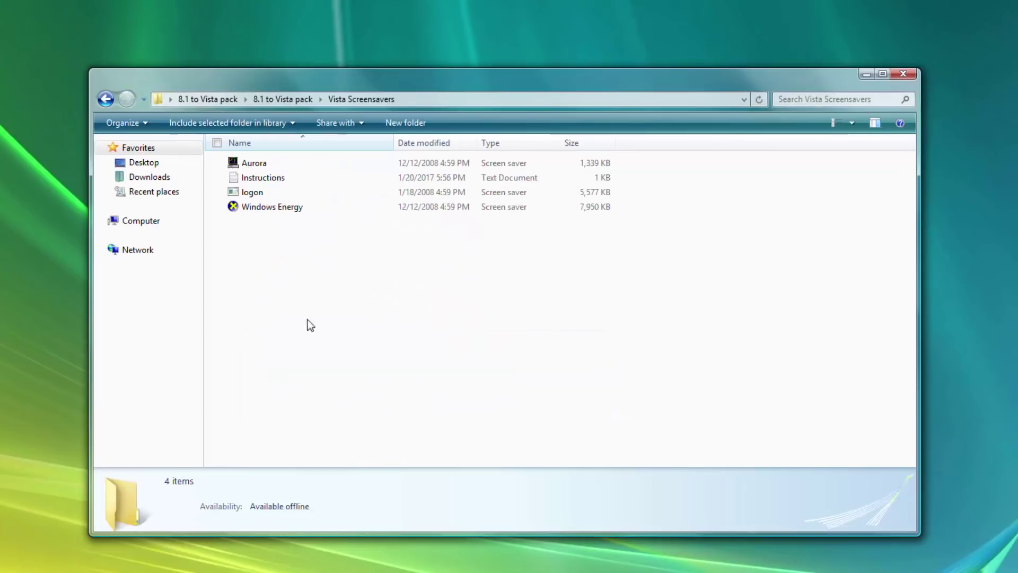
right_click(297, 167)
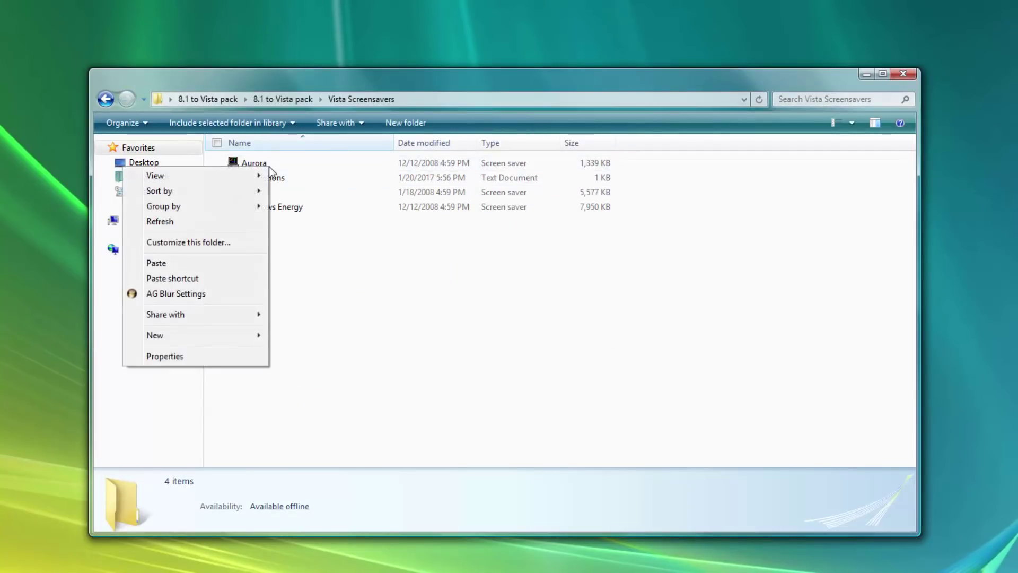
right_click(255, 164)
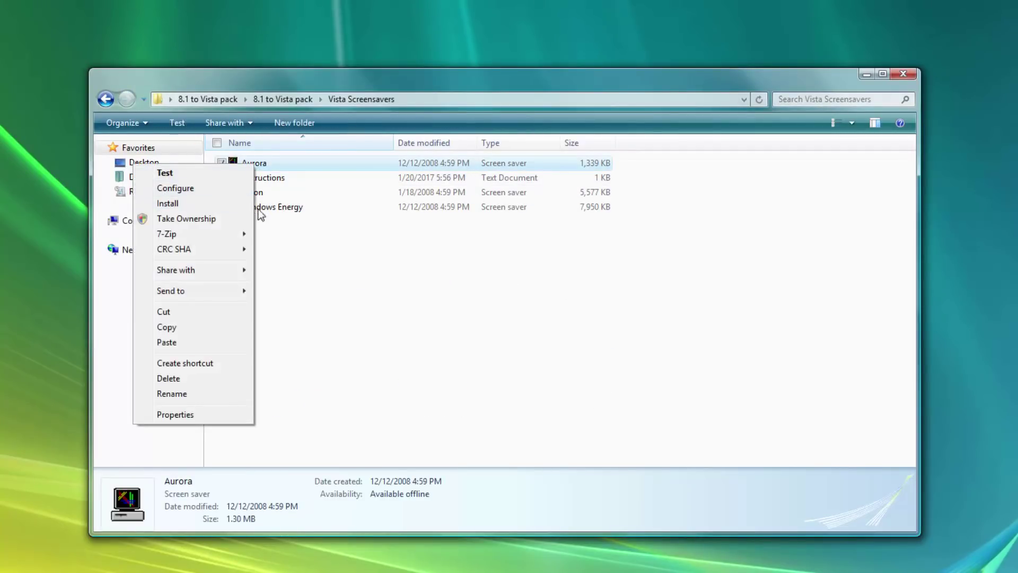
left_click(341, 247)
left_click_drag(340, 246, 257, 194)
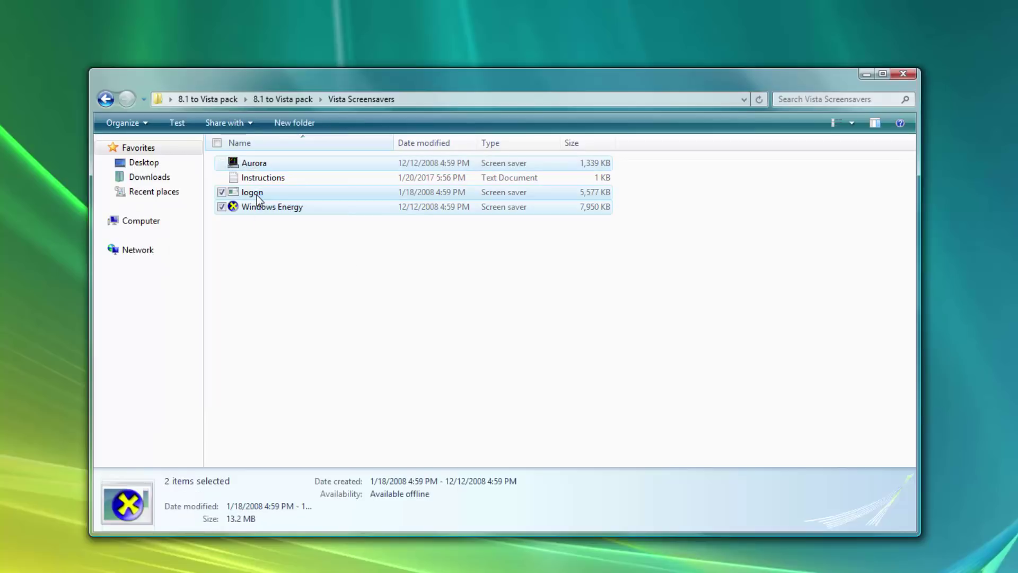
left_click(226, 163)
right_click(264, 169)
left_click(219, 205)
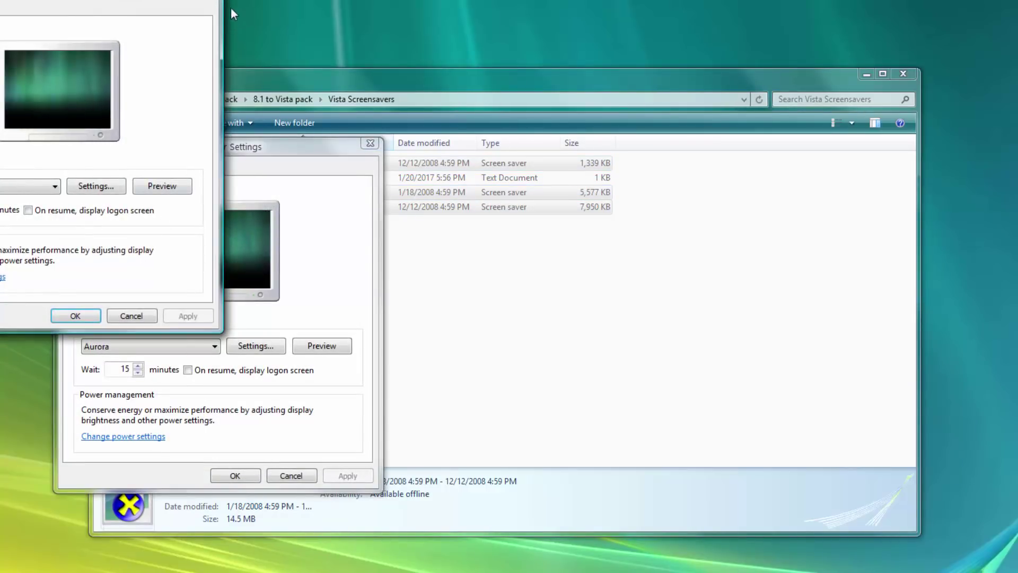
Step: Close the extra Screen Saver Settings window and preview the logon screen saver
left_click(210, 0)
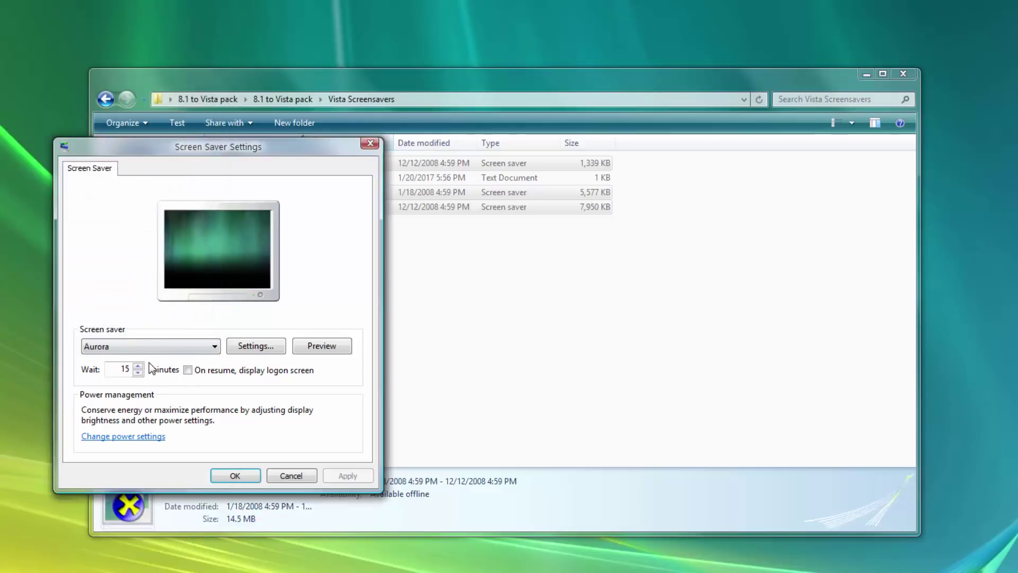
left_click(152, 346)
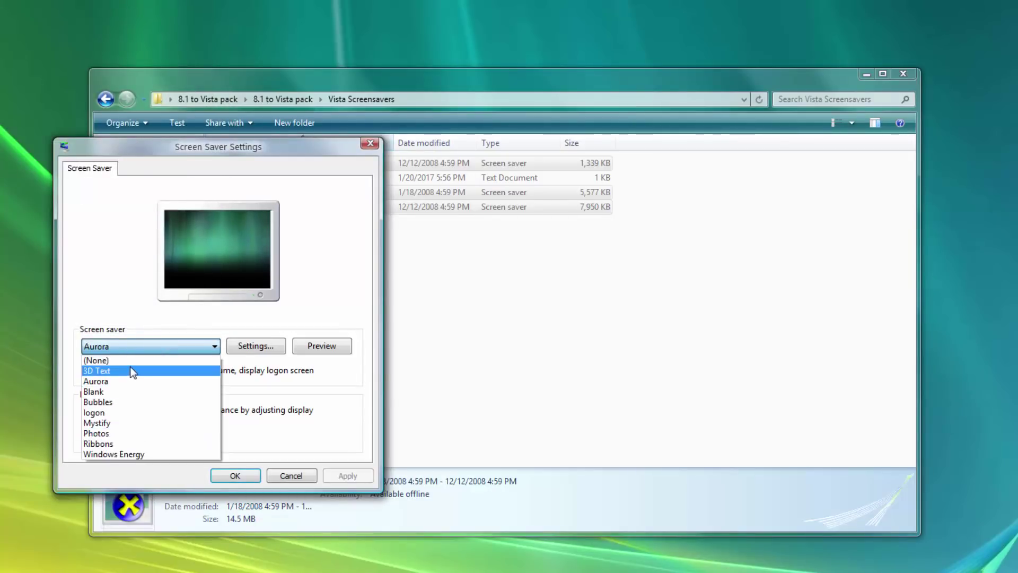
left_click(235, 188)
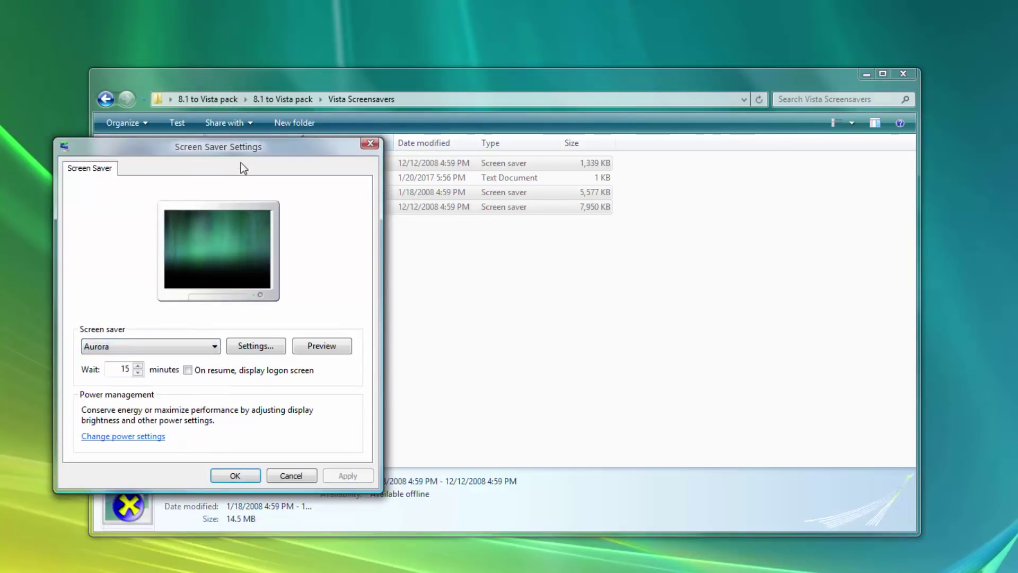
left_click_drag(223, 148, 156, 153)
left_click(61, 355)
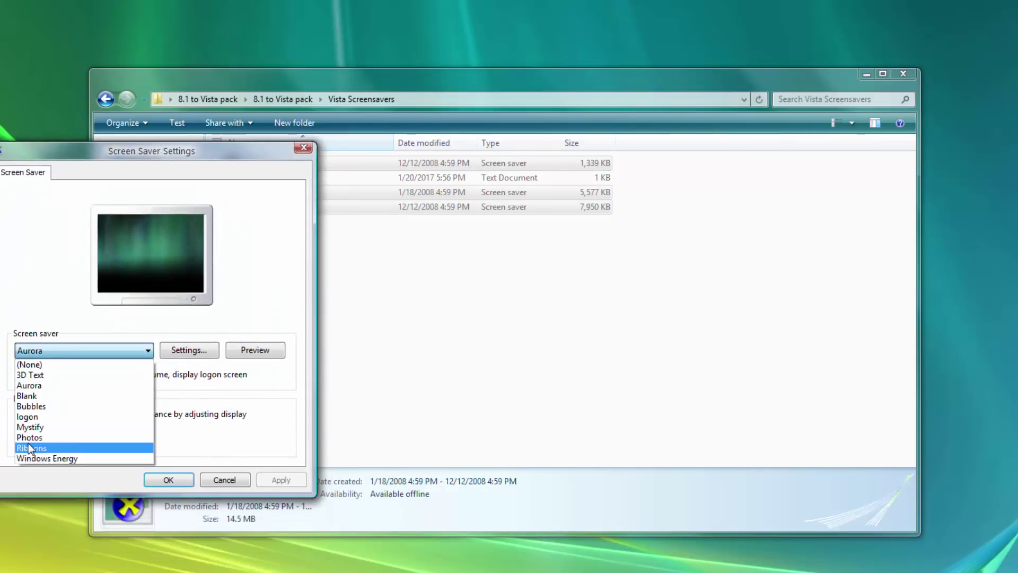
left_click(27, 417)
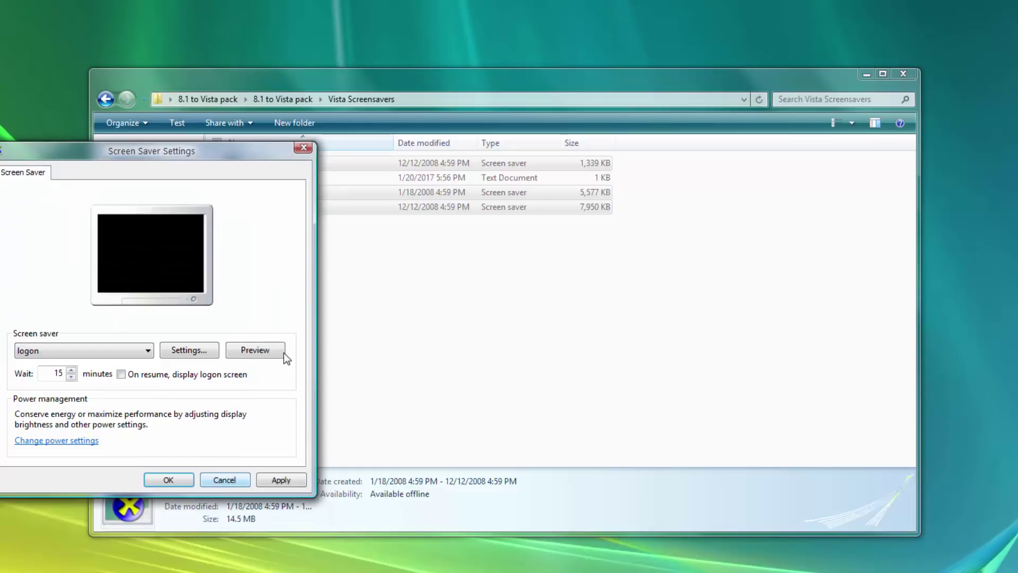
left_click(265, 356)
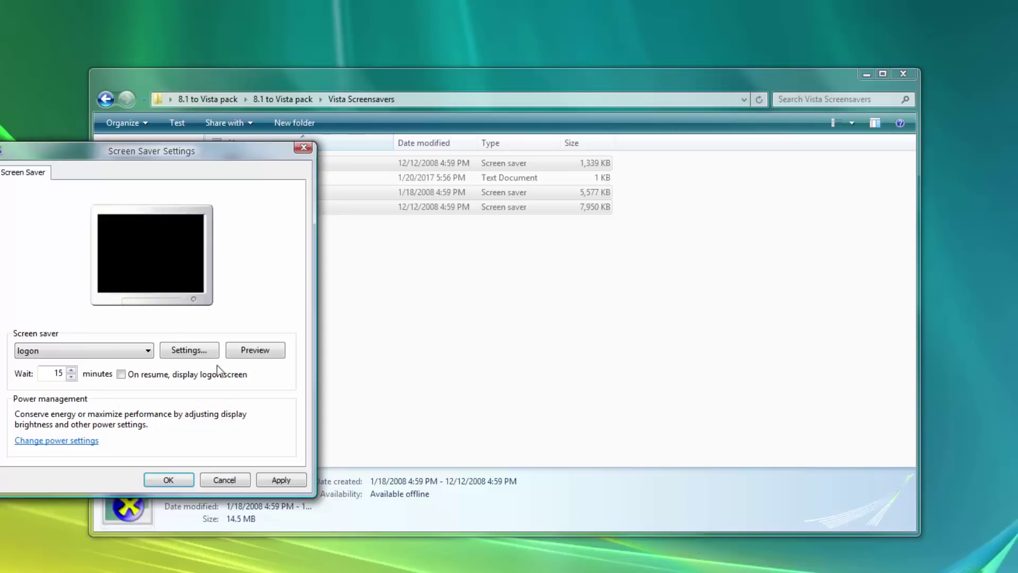
Step: Set Windows Energy as the screen saver and confirm the settings
left_click(93, 347)
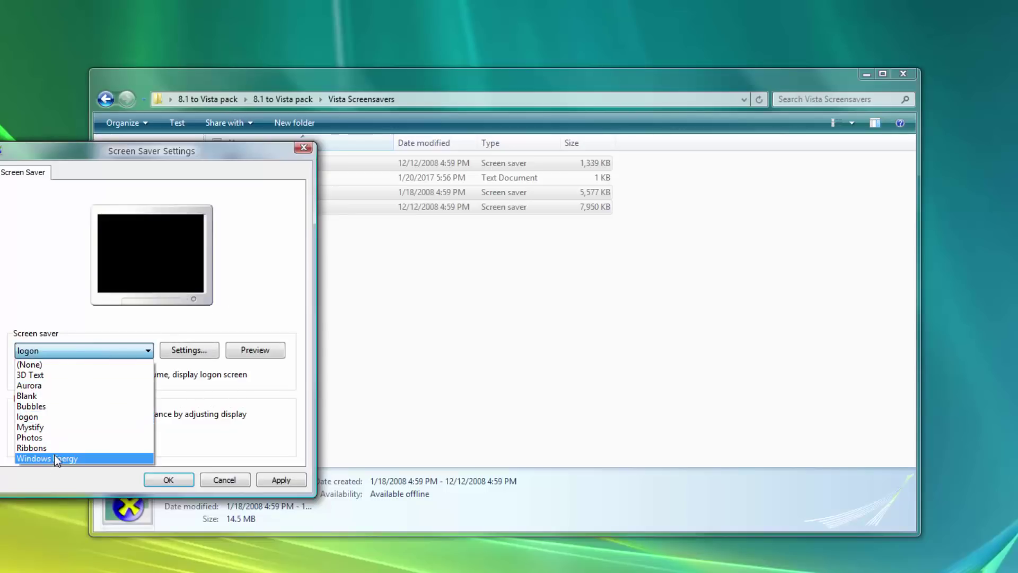
left_click(55, 456)
left_click(168, 480)
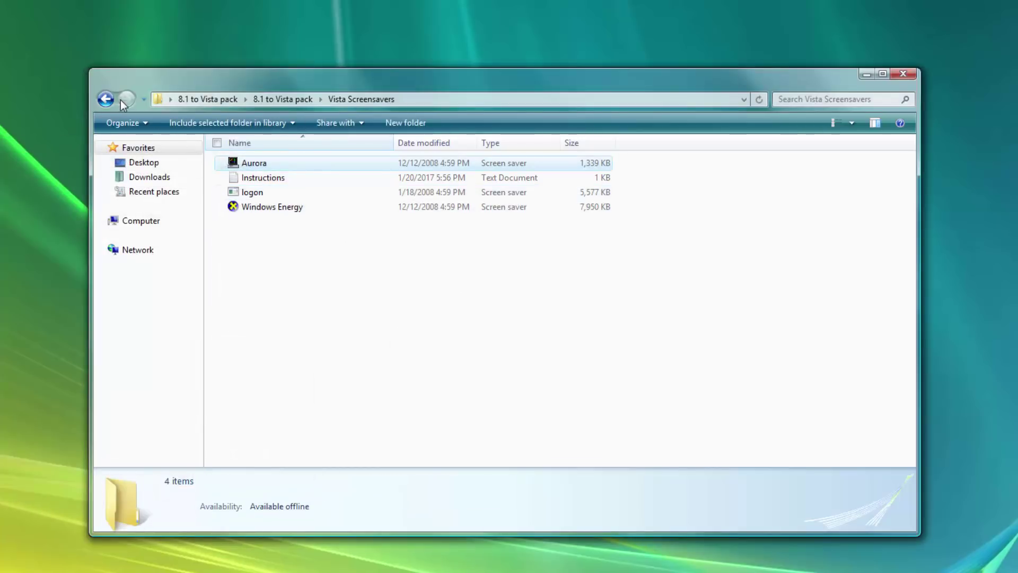
Step: Install 7+ Taskbar Tweaker from the pack's Vista taskbar folder, accepting the licence and the default destination folder
left_click(111, 101)
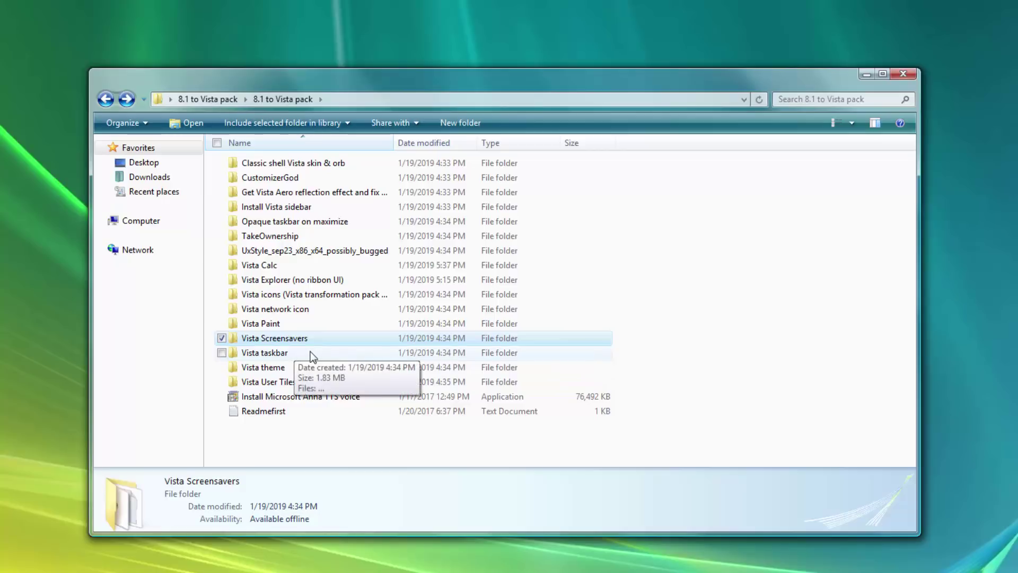
double_click(296, 353)
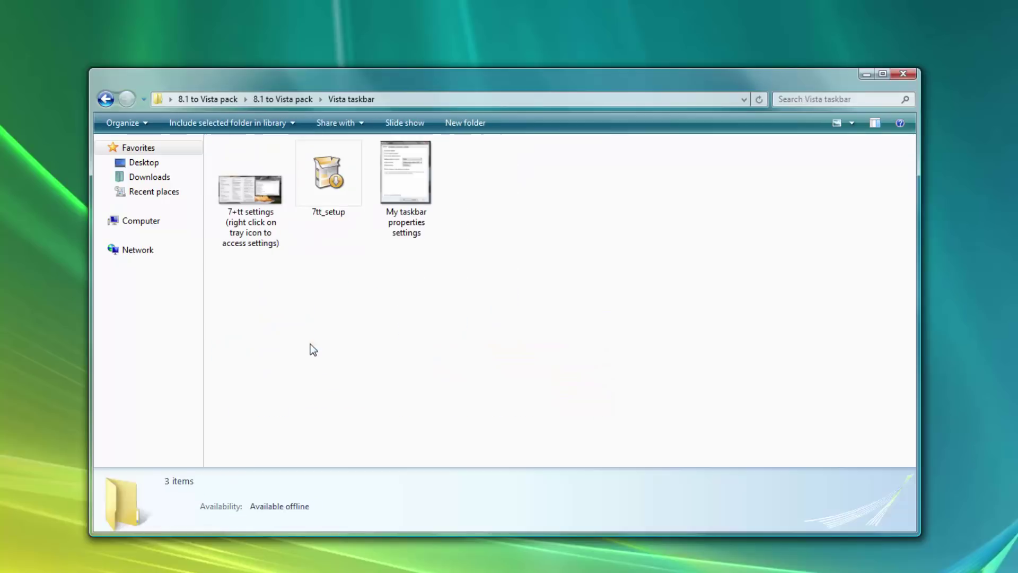
double_click(322, 195)
left_click(537, 363)
left_click(606, 440)
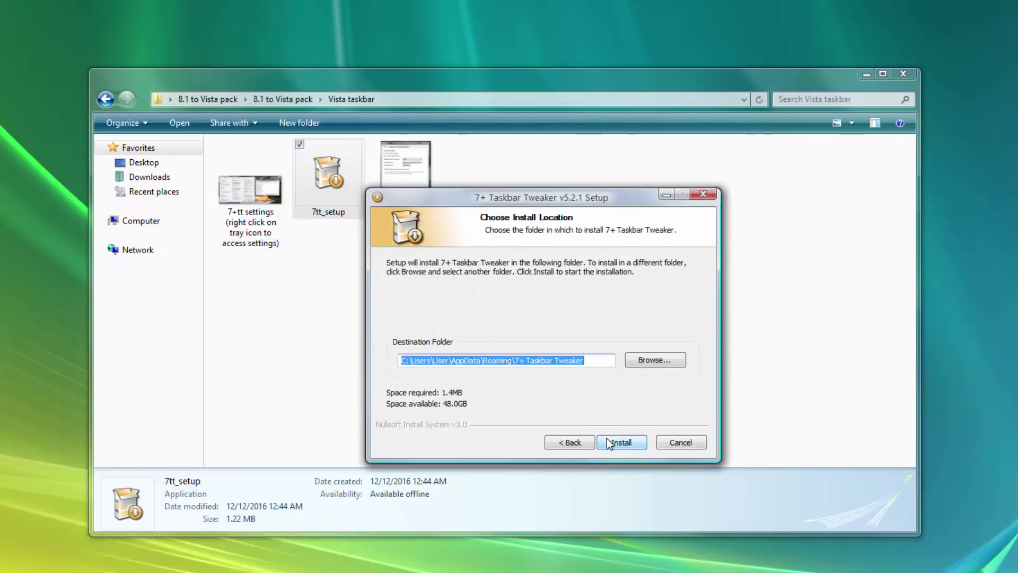
left_click(624, 444)
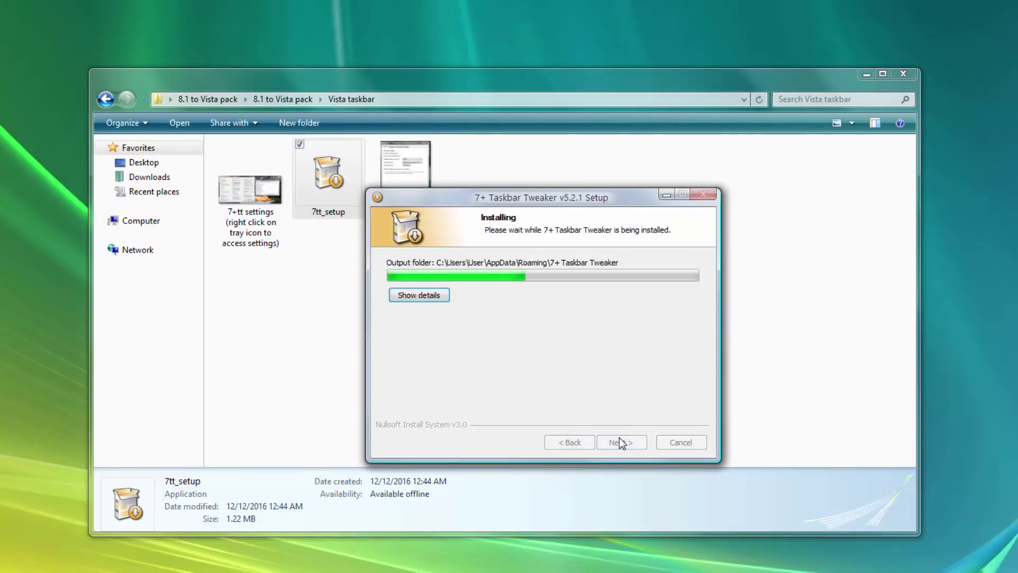
left_click(638, 465)
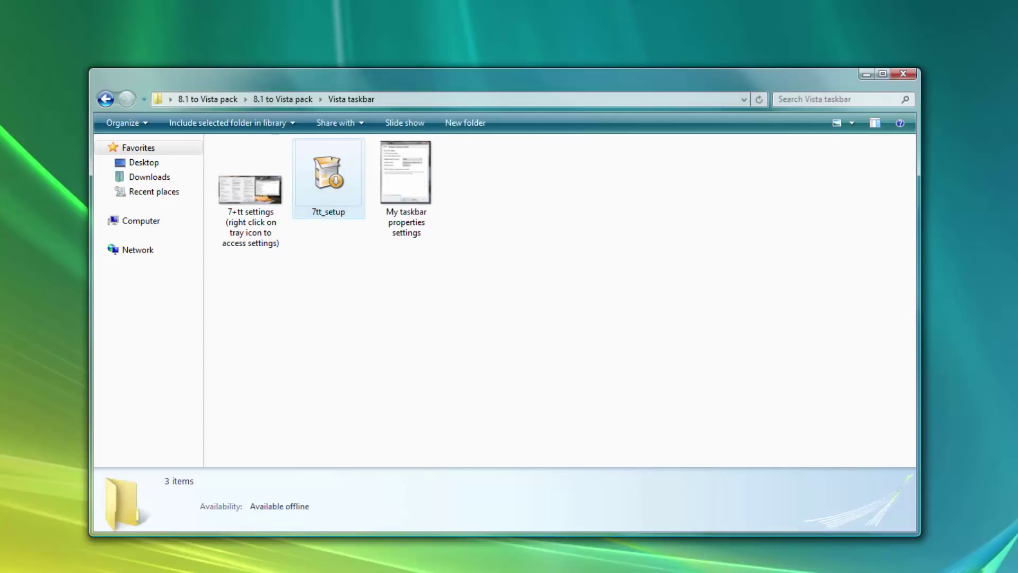
Step: Match 7+ Taskbar Tweaker's options to the pack's settings picture, including Standard window menu, Open with and Don't group
left_click(535, 565)
left_click(642, 445)
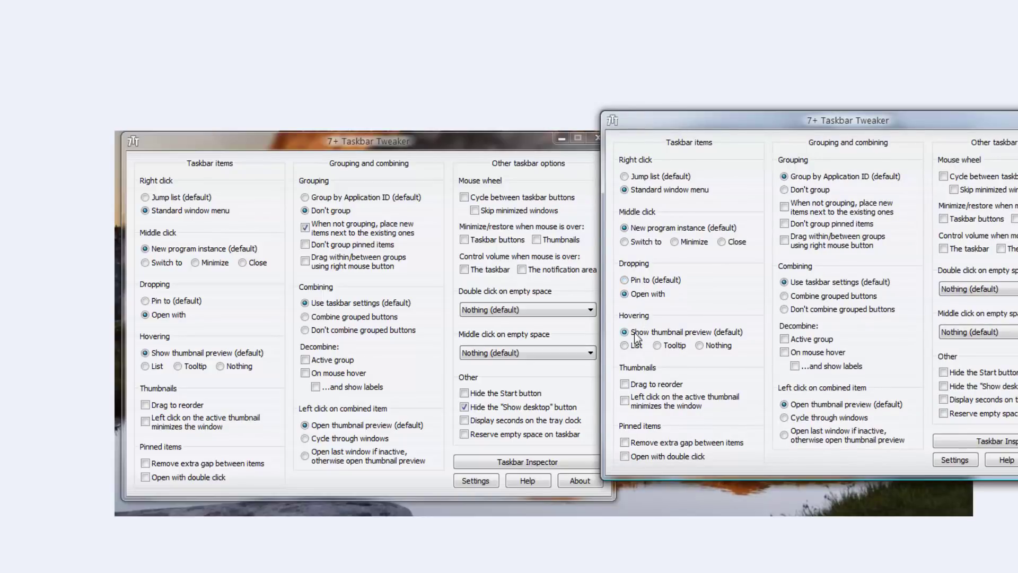
left_click(653, 443)
left_click(819, 191)
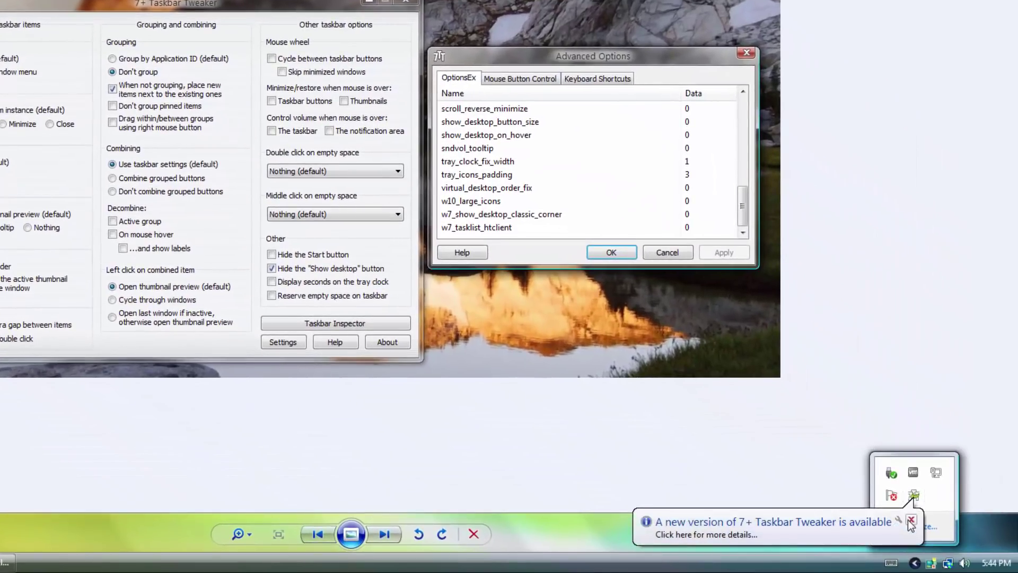
Step: Dismiss the update notification, open 7+ Taskbar Tweaker's advanced options and place them beside the reference picture
left_click(910, 520)
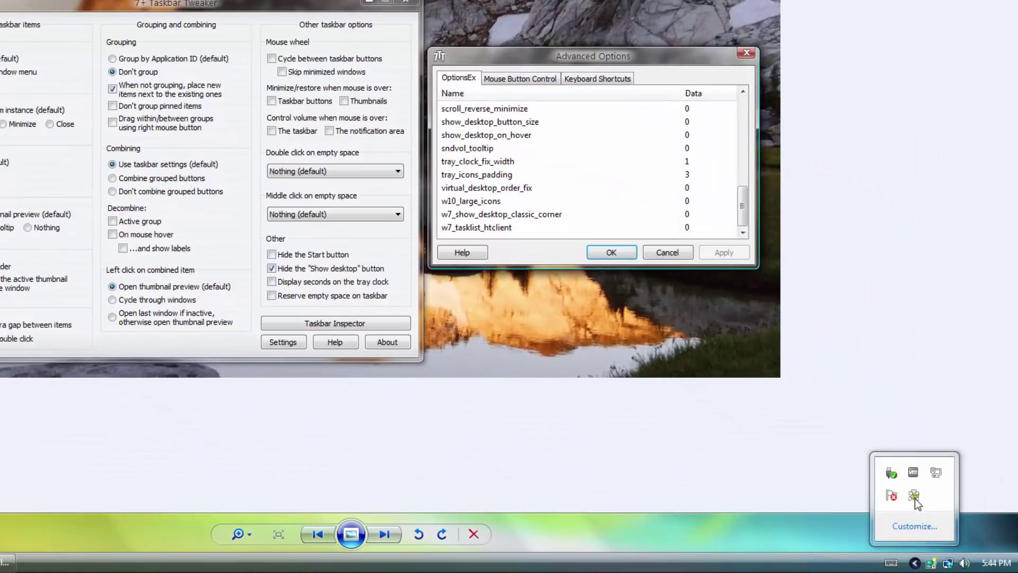
right_click(914, 494)
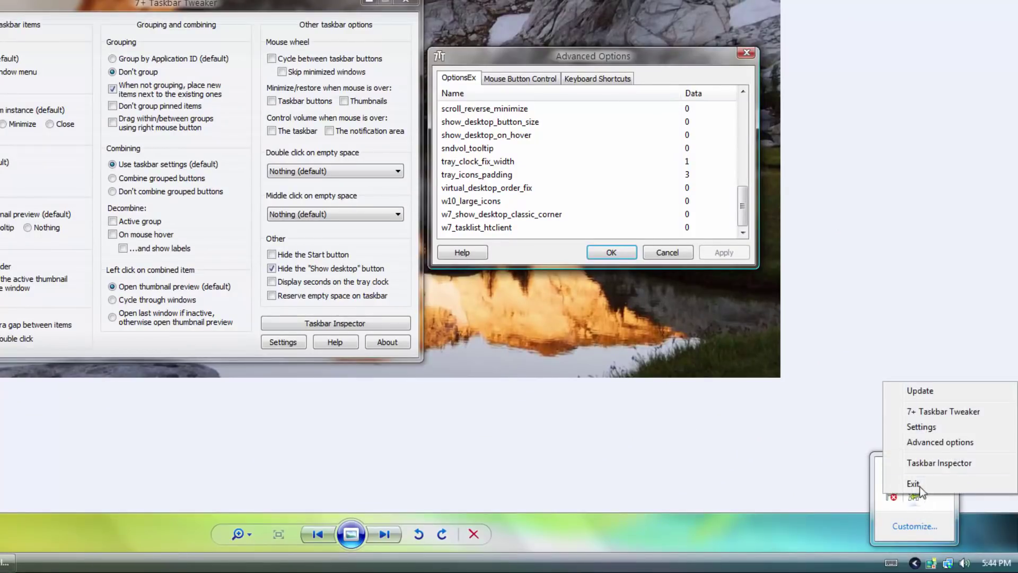
left_click(929, 445)
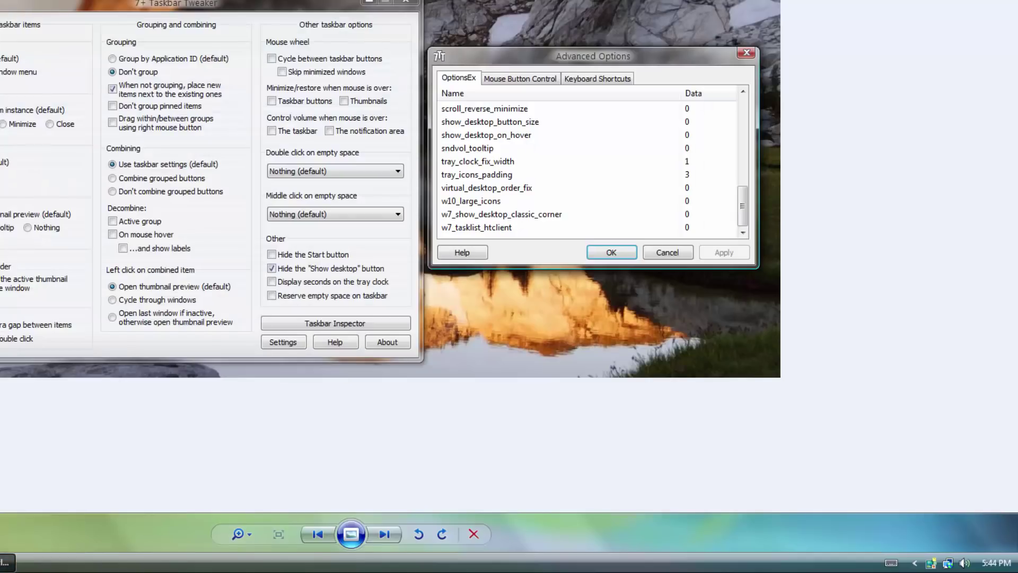
left_click_drag(461, 0, 437, 125)
left_click_drag(436, 90, 845, 164)
left_click_drag(666, 123, 646, 0)
left_click_drag(855, 171, 889, 136)
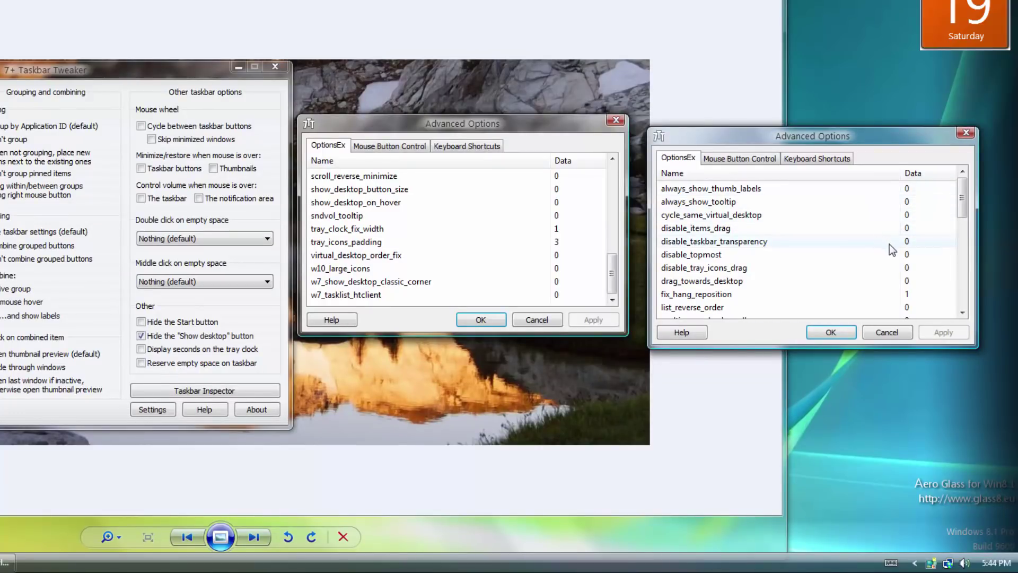
Step: Set tray_clock_fix_width to 1 and tray_icons_padding to 3 in the advanced options and confirm
scroll(838, 255, "down", 7)
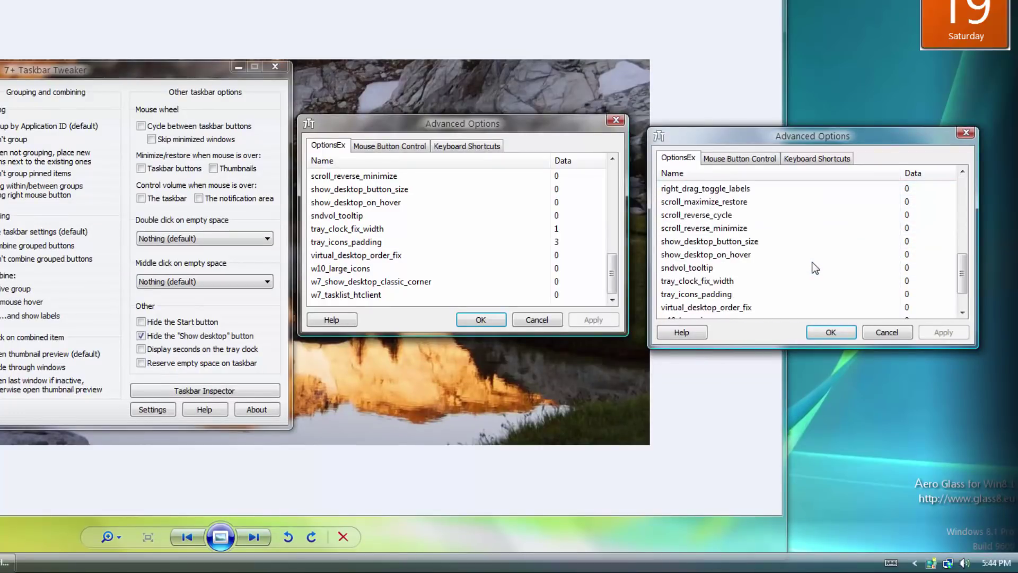
left_click(835, 243)
left_click(916, 246)
type("1")
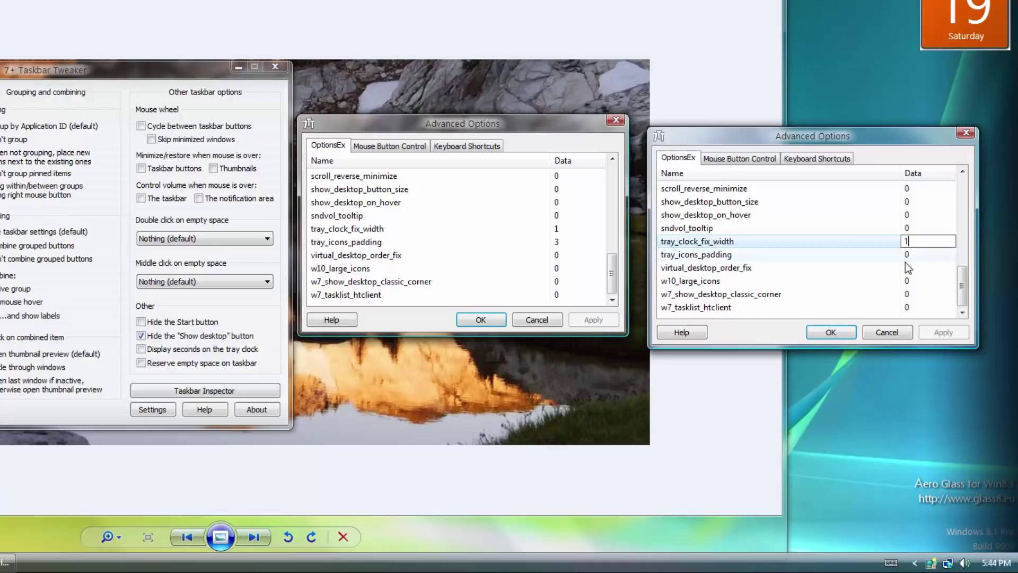
left_click(927, 257)
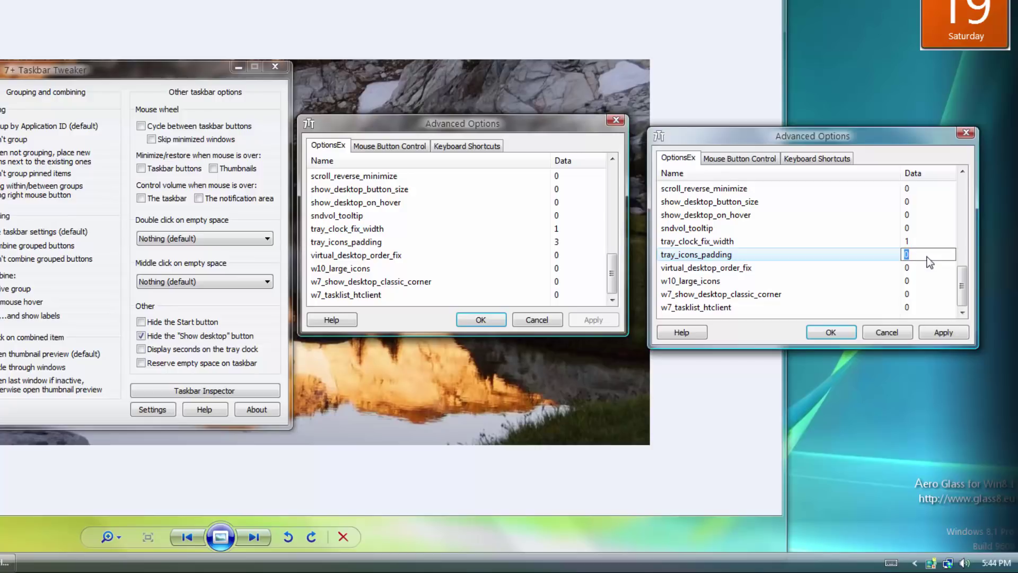
type("3")
left_click(839, 256)
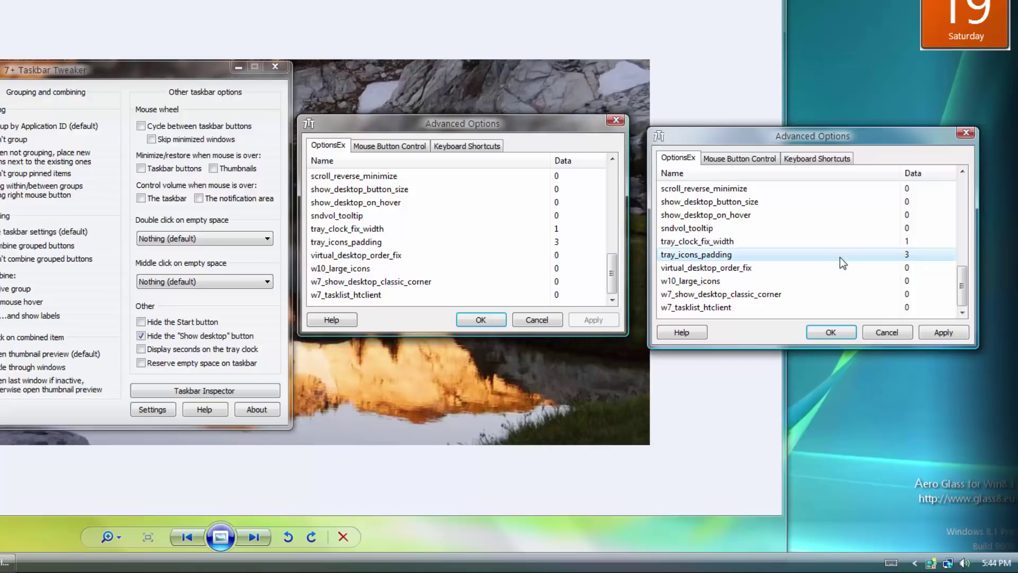
left_click(834, 326)
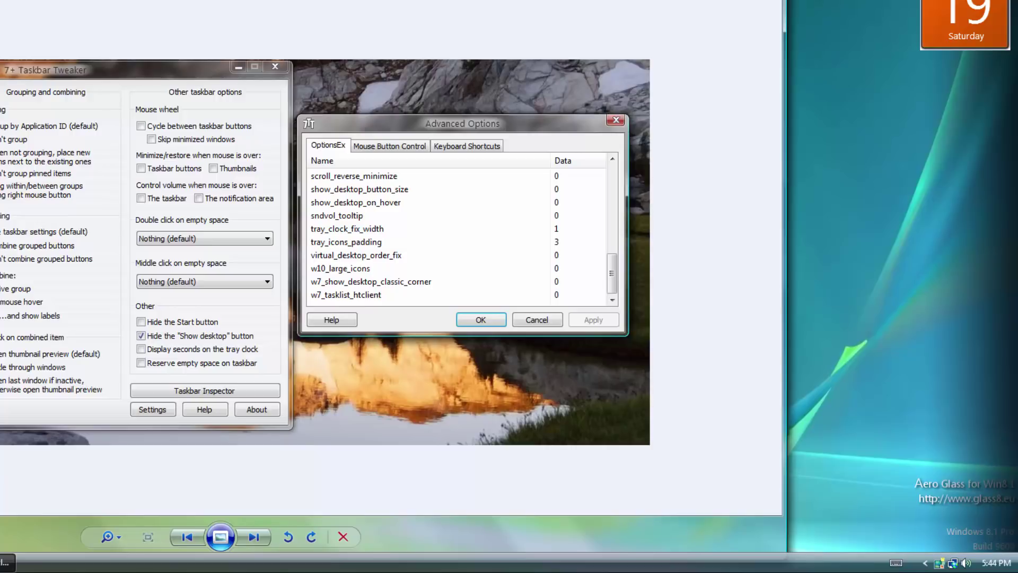
Step: Close the reference picture, check the My taskbar properties settings picture and return to the main pack folder
key("alt+F4")
left_click(240, 68)
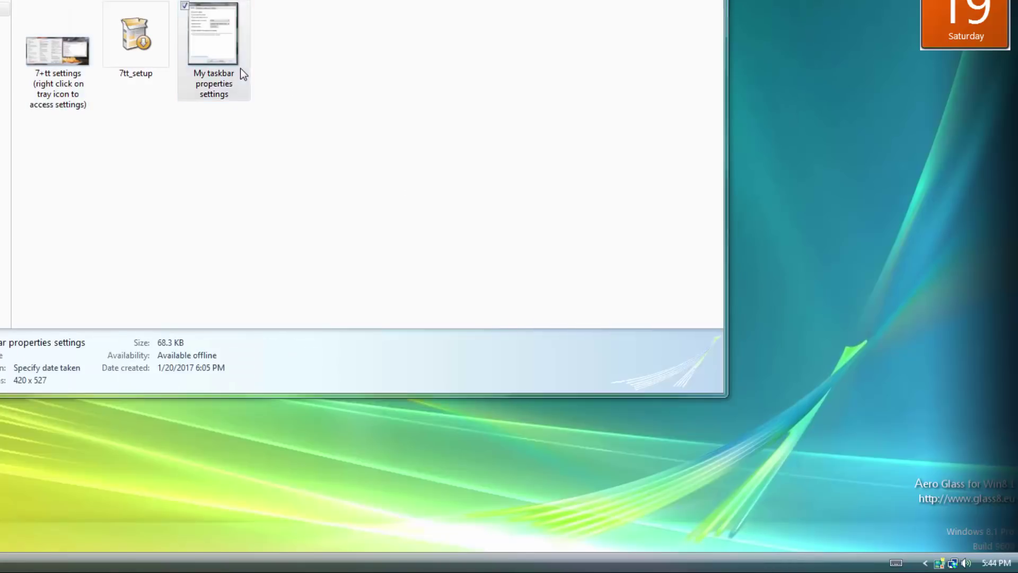
double_click(240, 68)
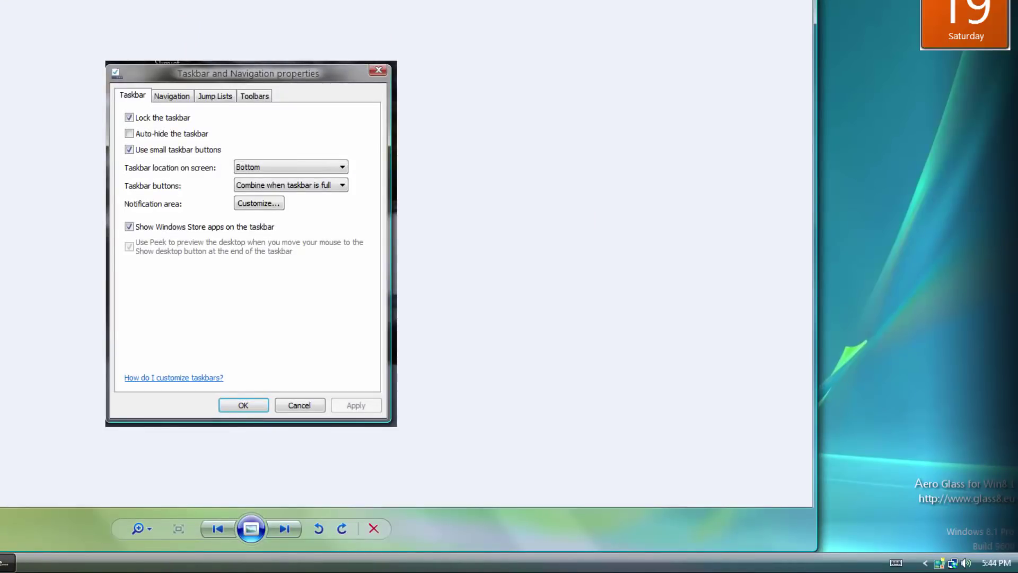
key("alt+F4")
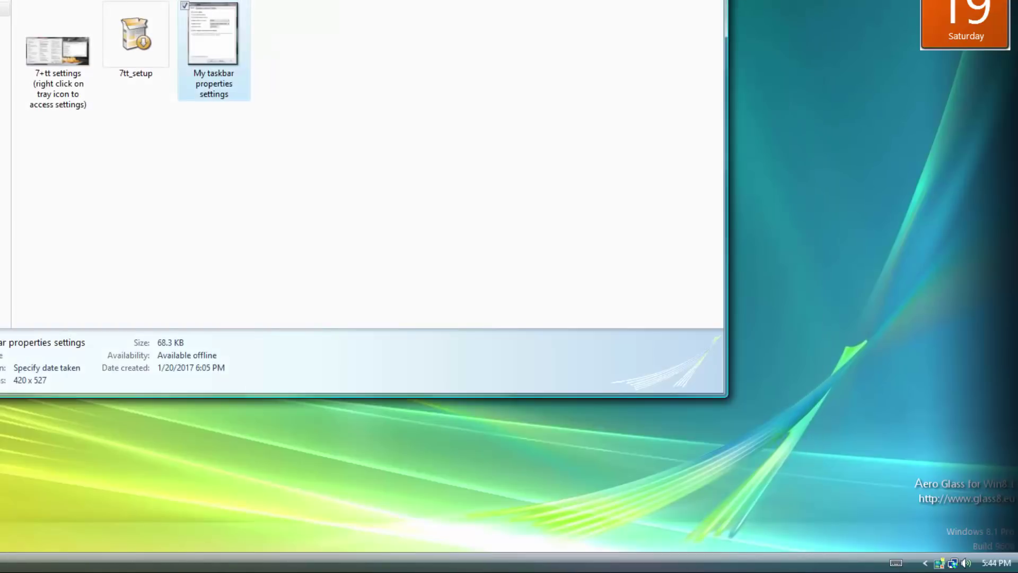
left_click(118, 64)
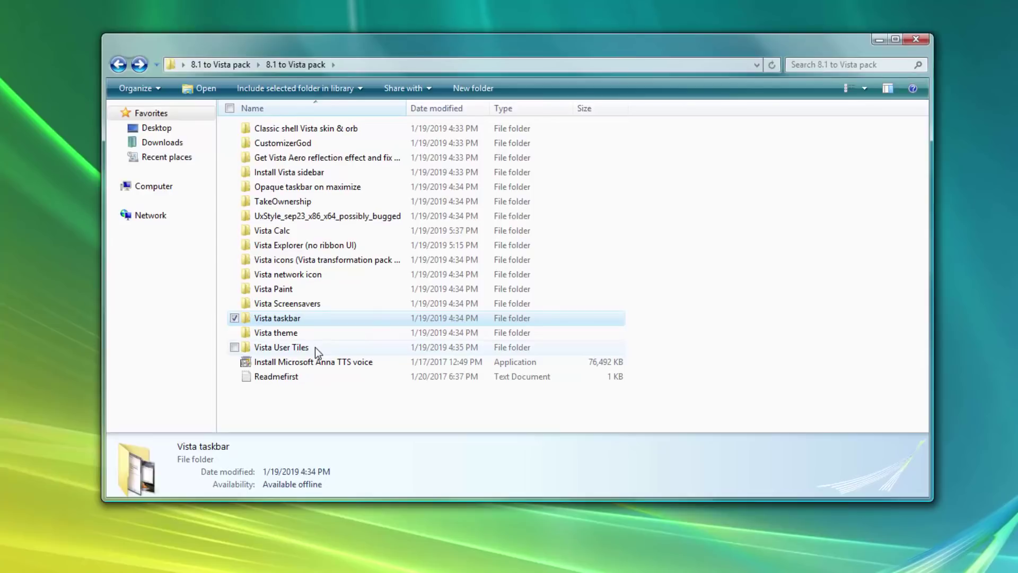
Step: Look through the pictures in the Vista User Tiles folder and the User Accounts page, then return to the main pack folder
double_click(281, 347)
left_click_drag(735, 340, 698, 307)
left_click_drag(850, 332, 218, 110)
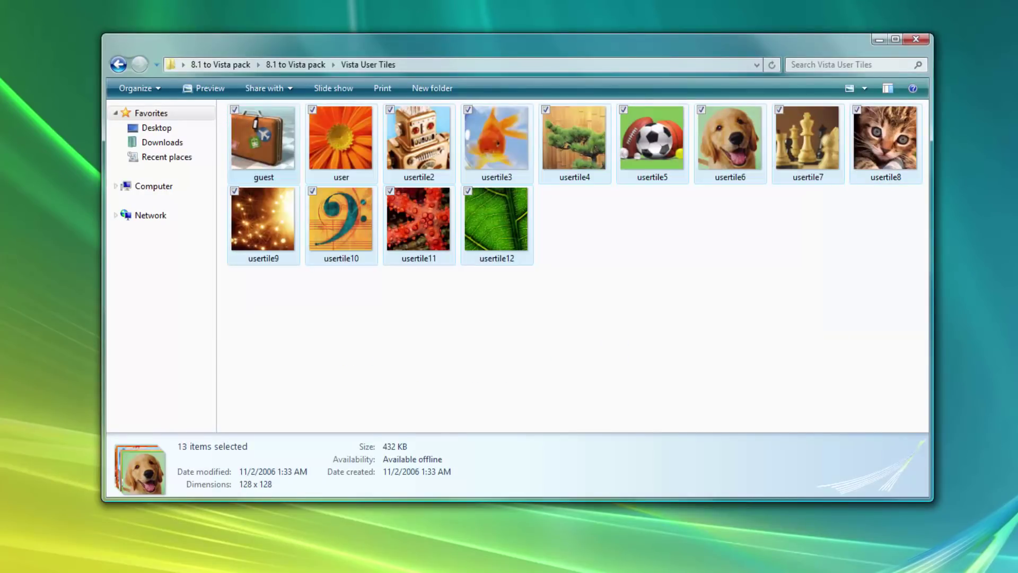
key("super")
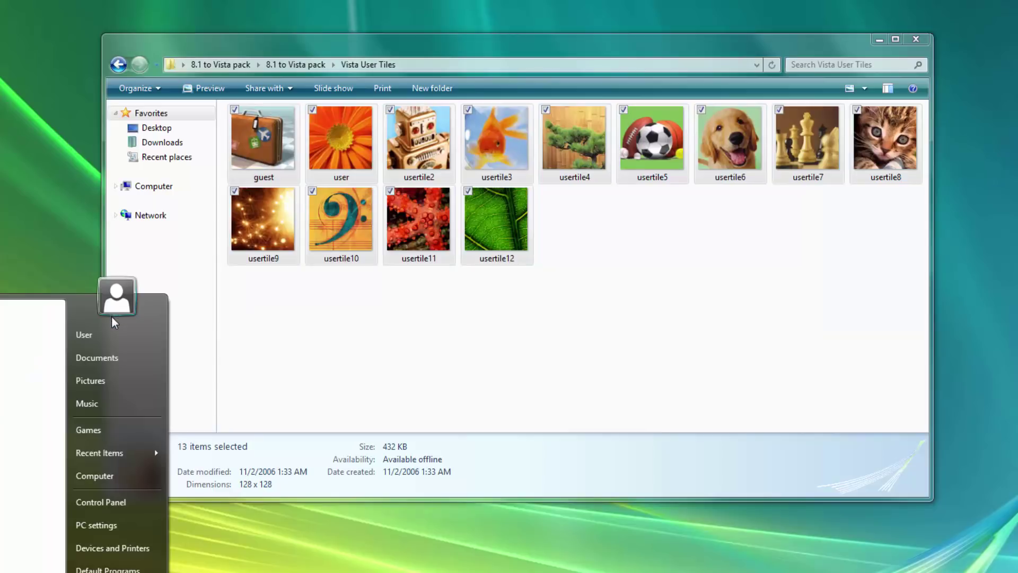
left_click(116, 295)
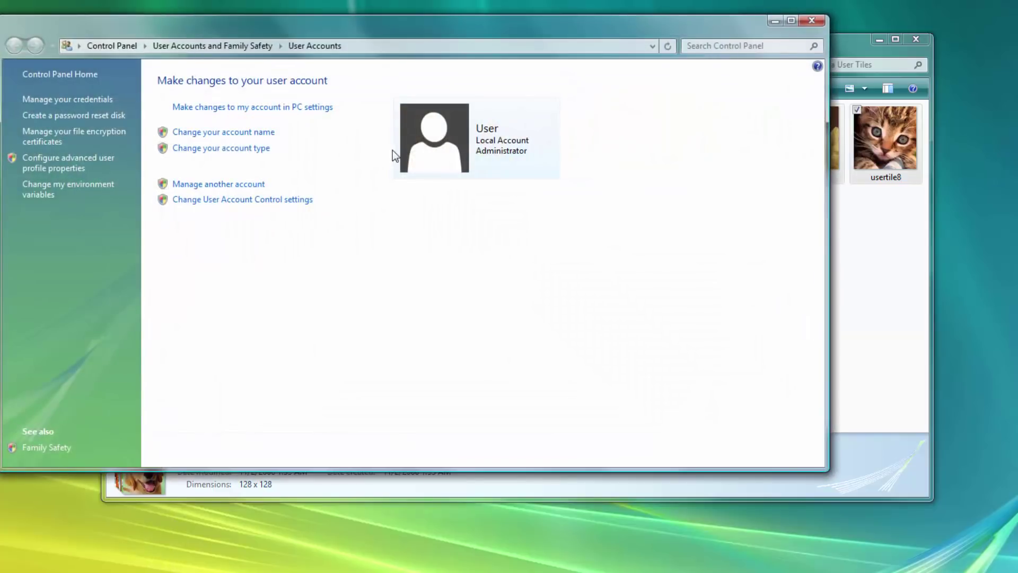
left_click(806, 22)
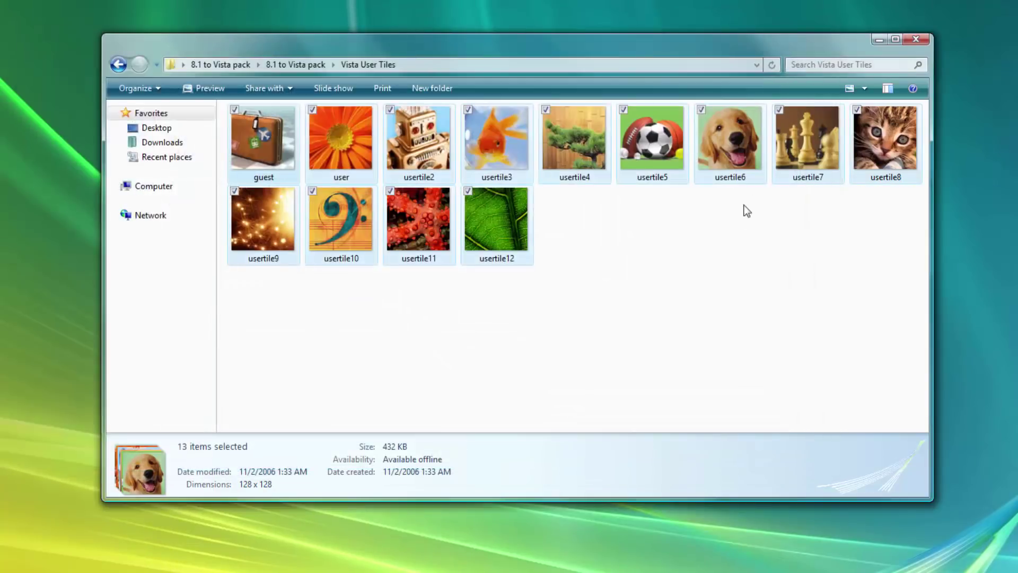
left_click(747, 247)
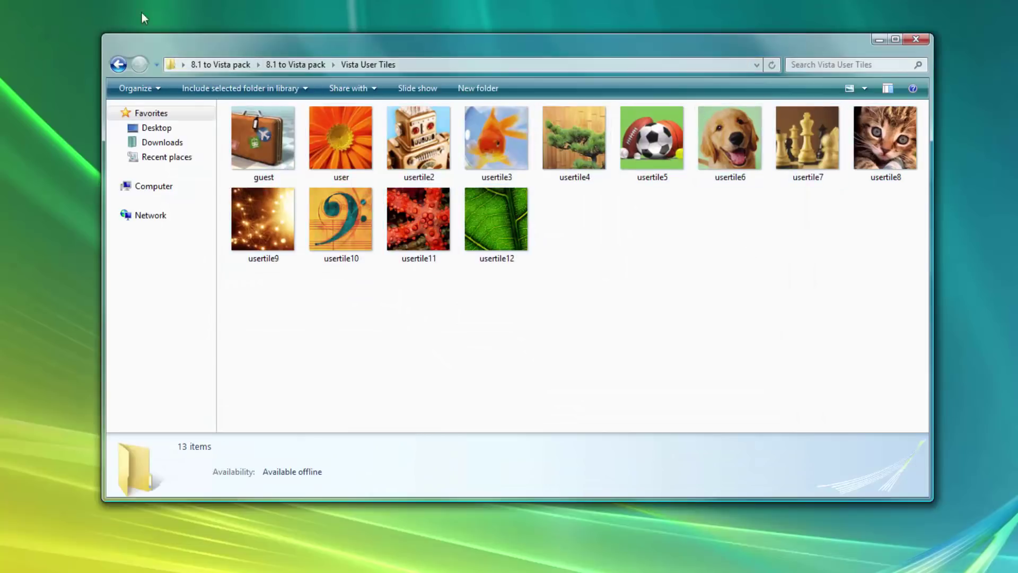
left_click(114, 69)
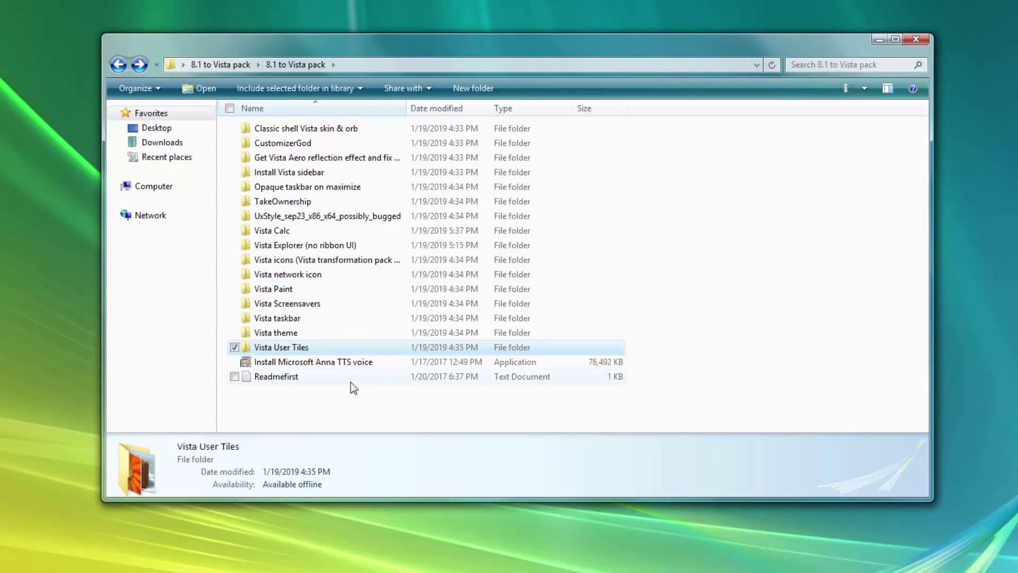
Step: Install the Microsoft Anna TTS voice from the pack, leaving out the Microsoft Lili (zh-CHS) component
left_click(312, 363)
double_click(311, 361)
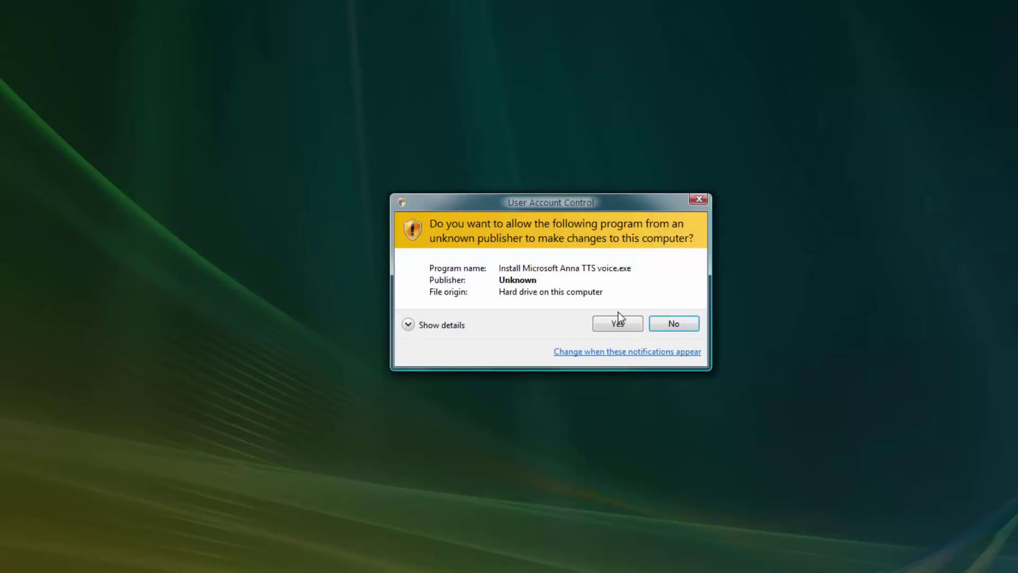
left_click(610, 324)
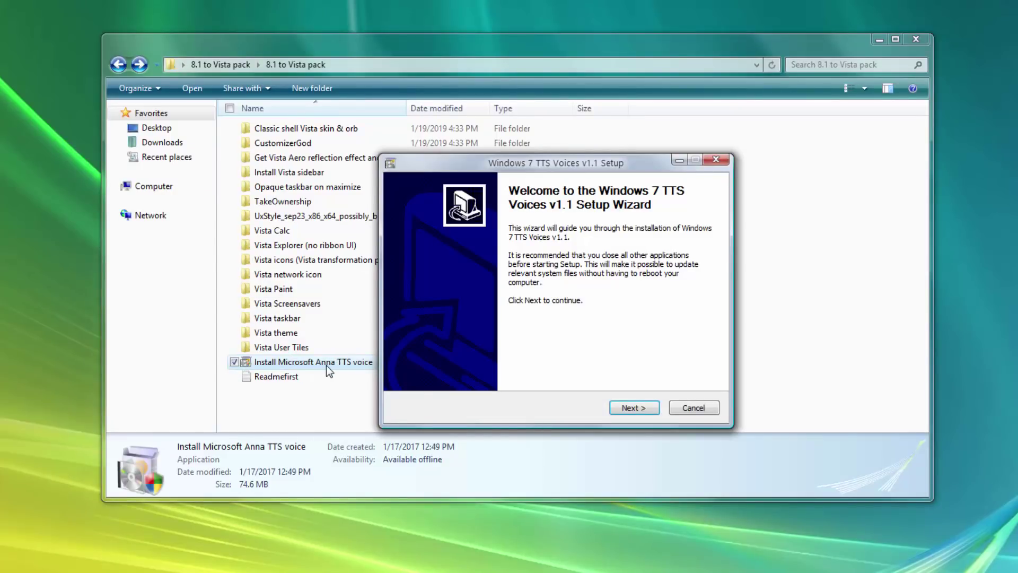
left_click(615, 408)
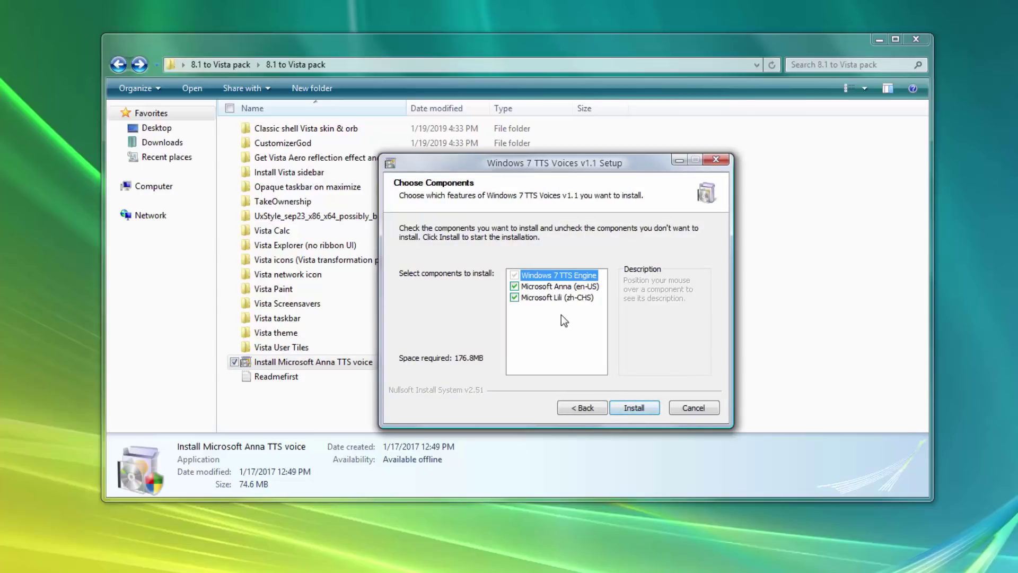
left_click(542, 298)
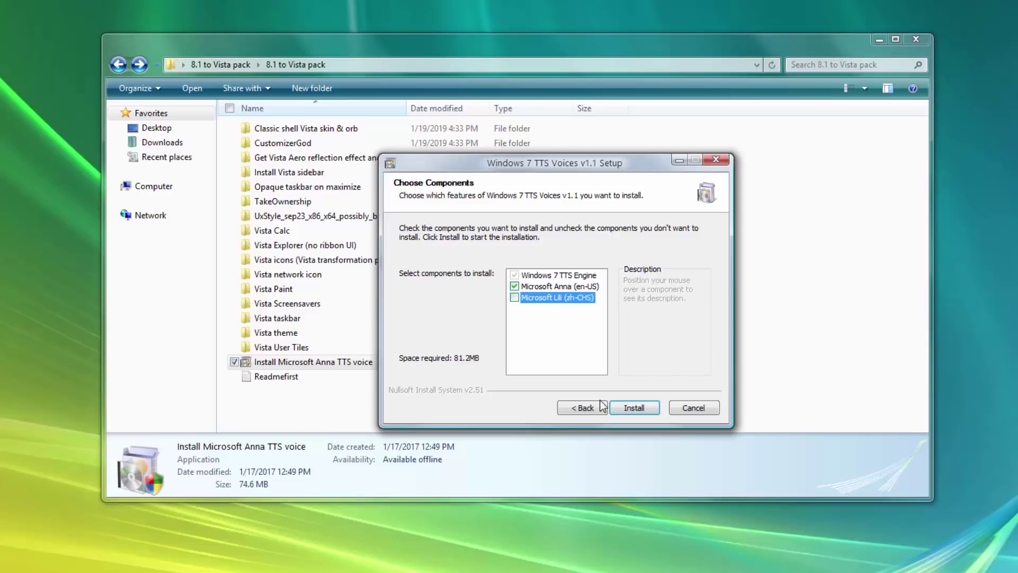
left_click(621, 405)
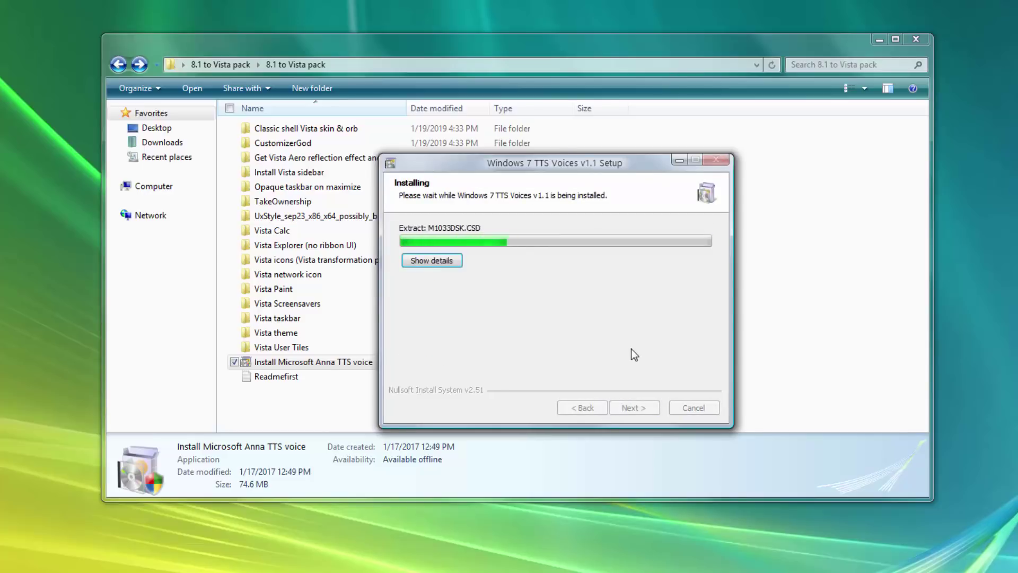
left_click(643, 409)
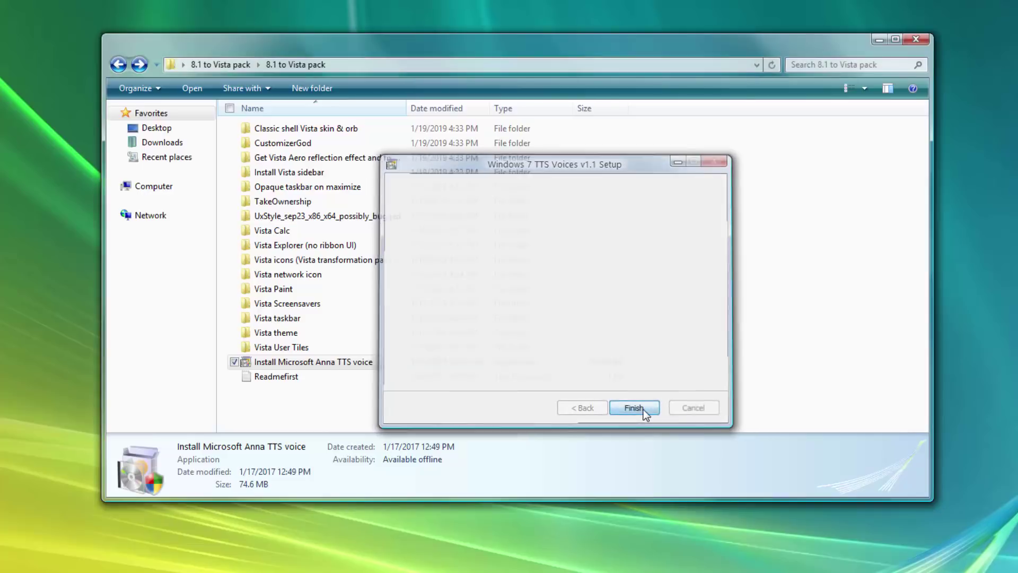
Step: Search the Control Panel for "voice" and open the text to speech settings
key("super")
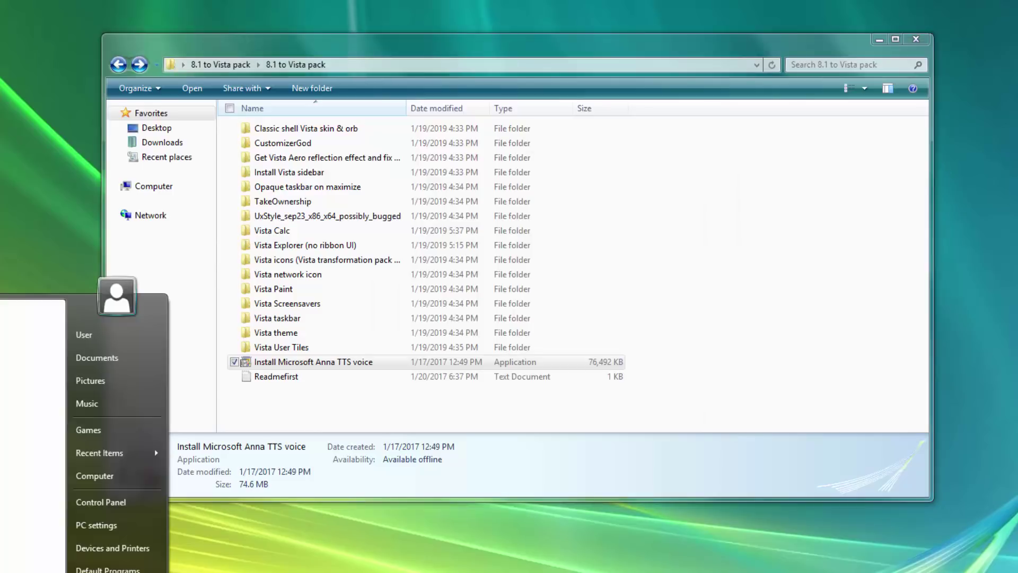
left_click(99, 502)
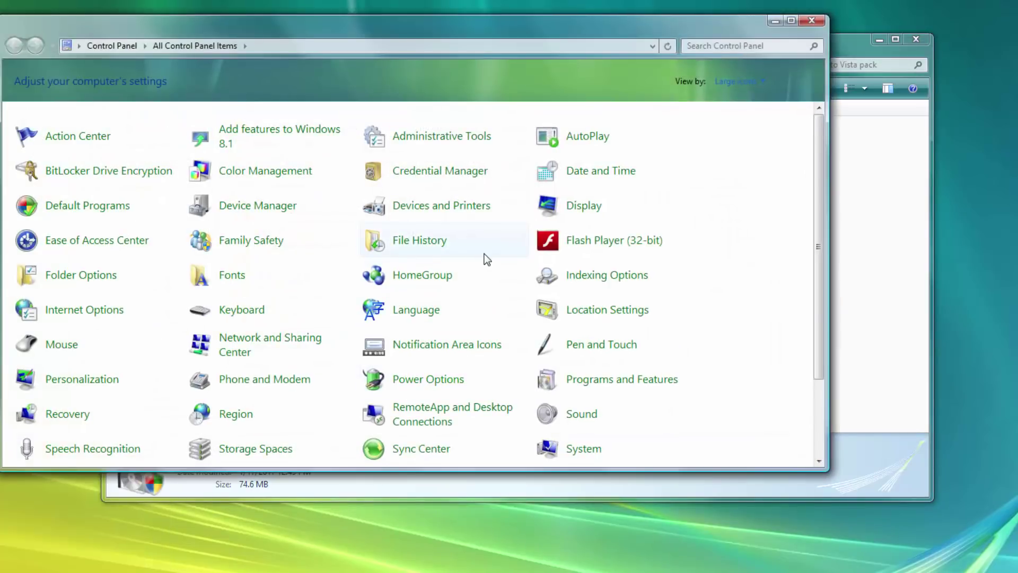
scroll(484, 253, "down", 3)
scroll(438, 273, "up", 3)
scroll(461, 279, "down", 3)
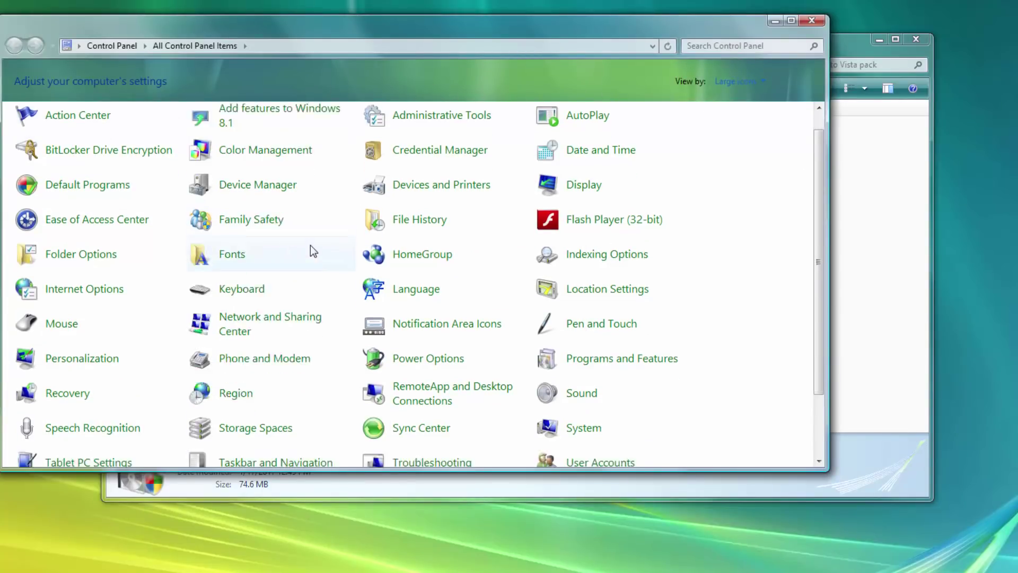
left_click(717, 50)
type("voice")
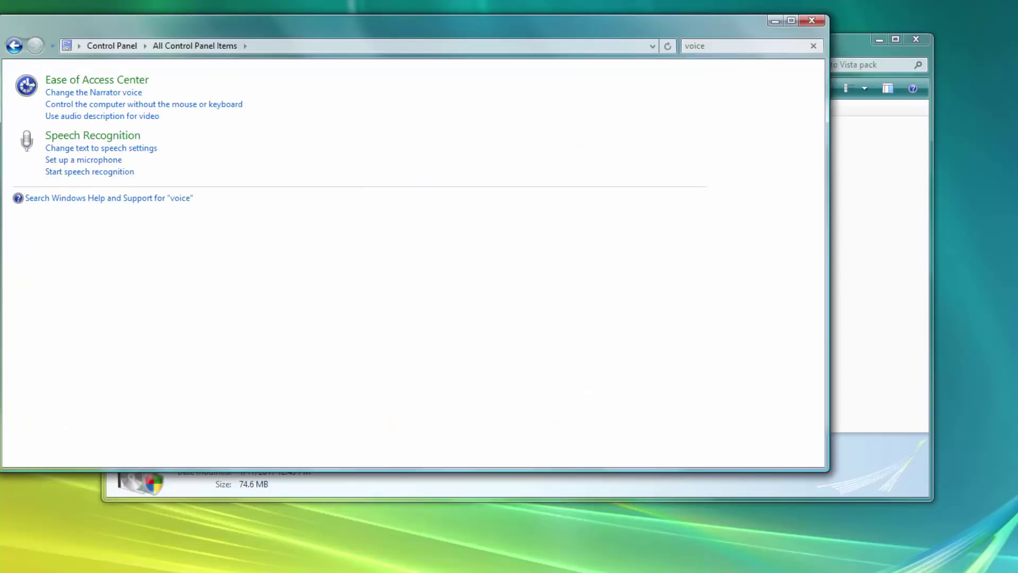
left_click(86, 149)
Step: Check the available voices, preview Microsoft Anna - English (United States), confirm the speech properties and close the Control Panel and pack windows
left_click(132, 104)
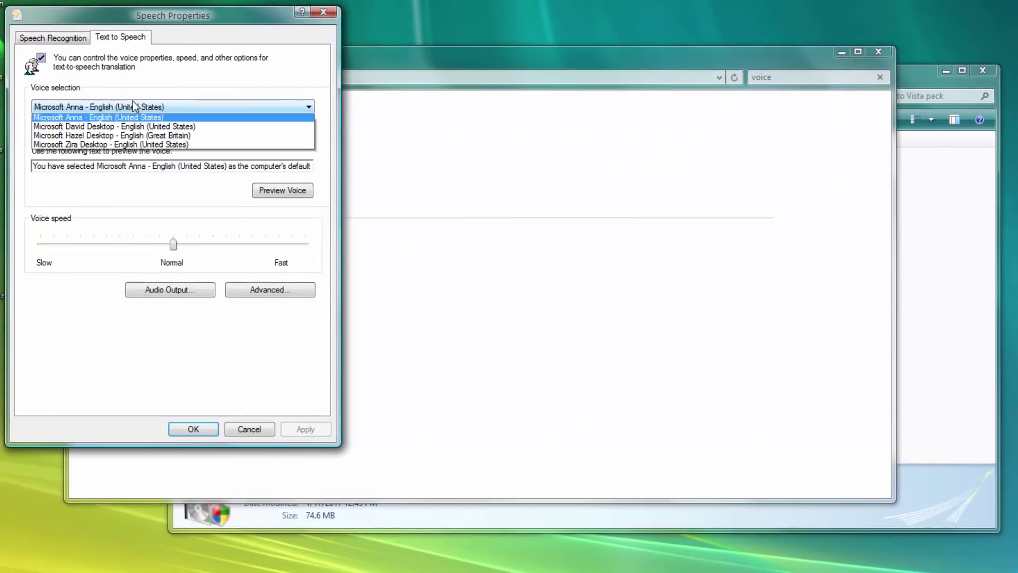
left_click(93, 104)
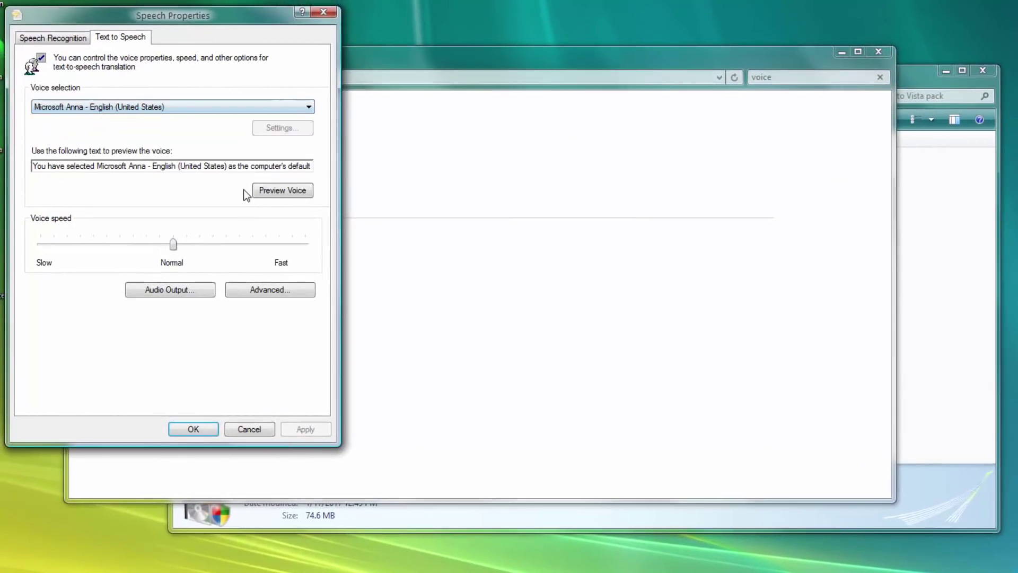
left_click(276, 195)
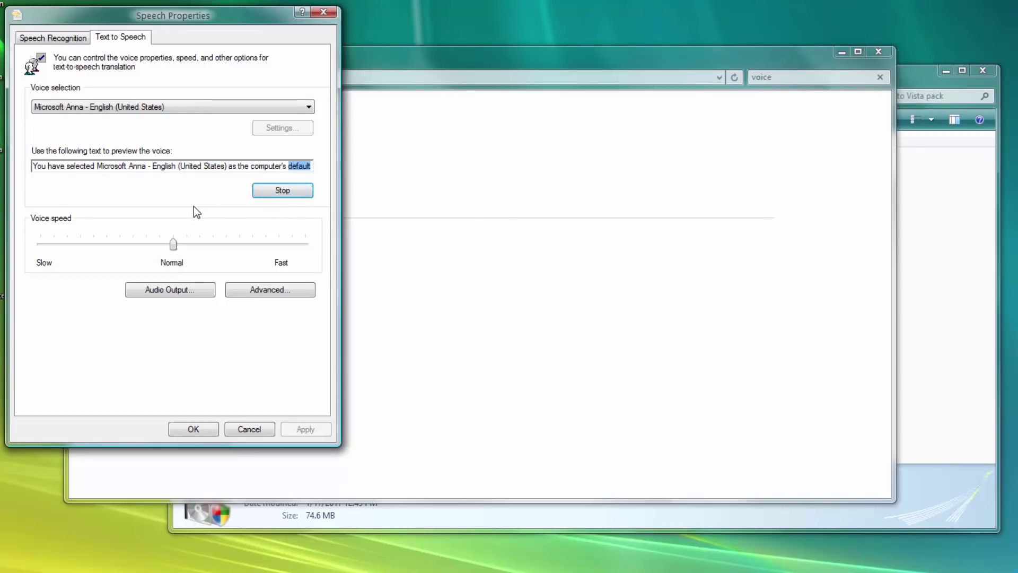
left_click(194, 431)
left_click(878, 52)
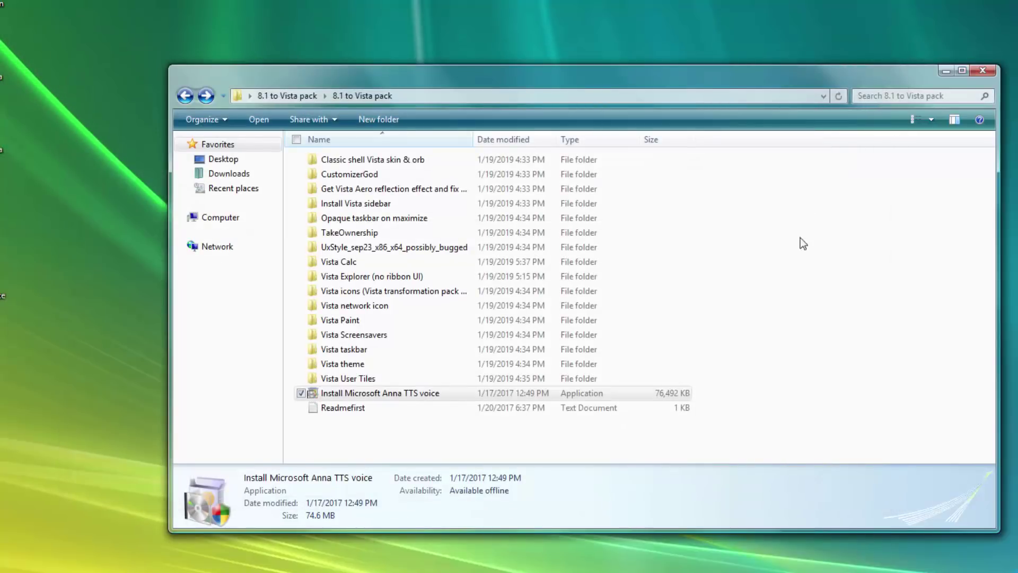
left_click(880, 154)
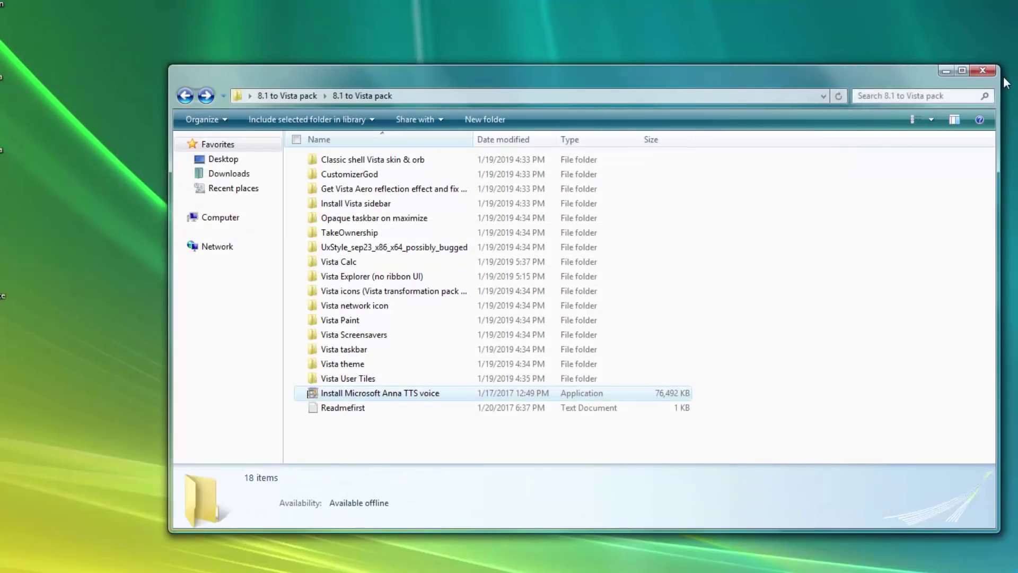
left_click(982, 70)
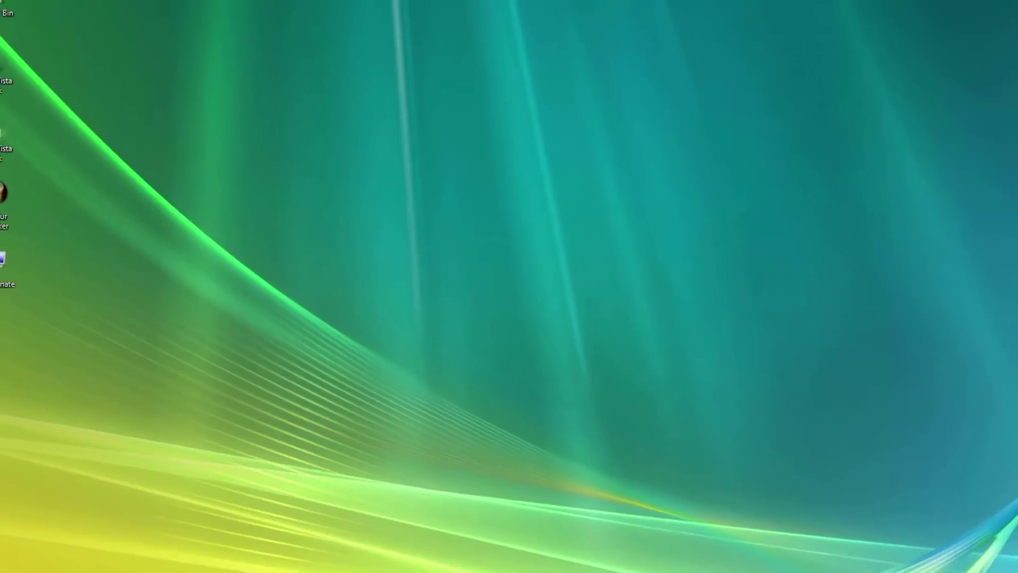
Step: Open the Games folder, inspect its Vista-style window and close it
key("super")
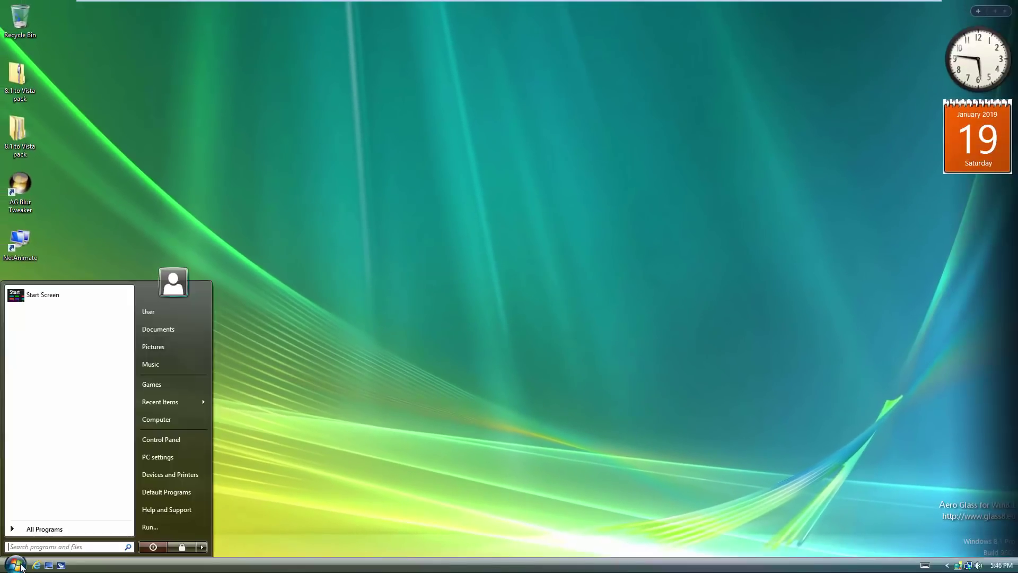
left_click(191, 387)
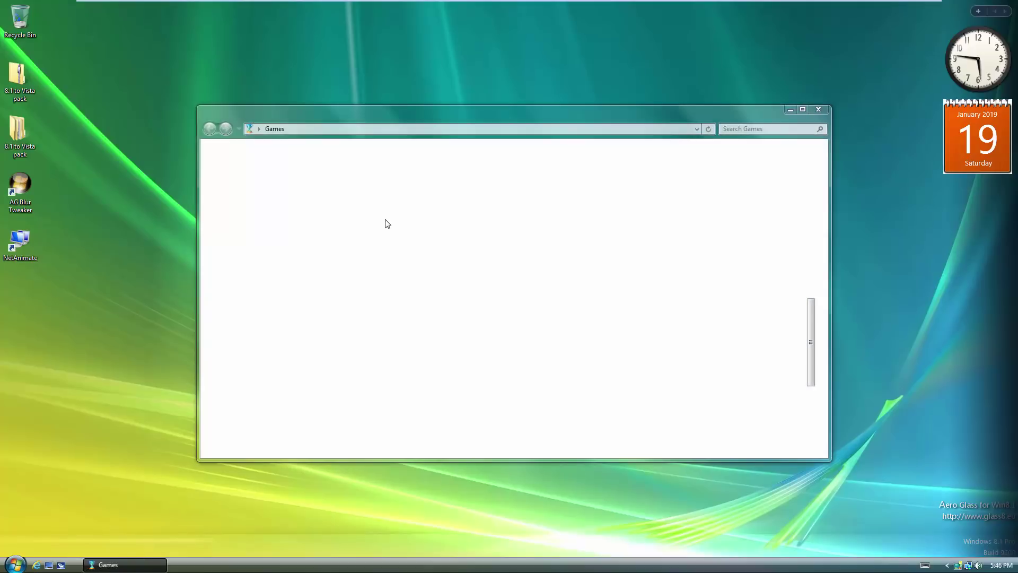
left_click(463, 276)
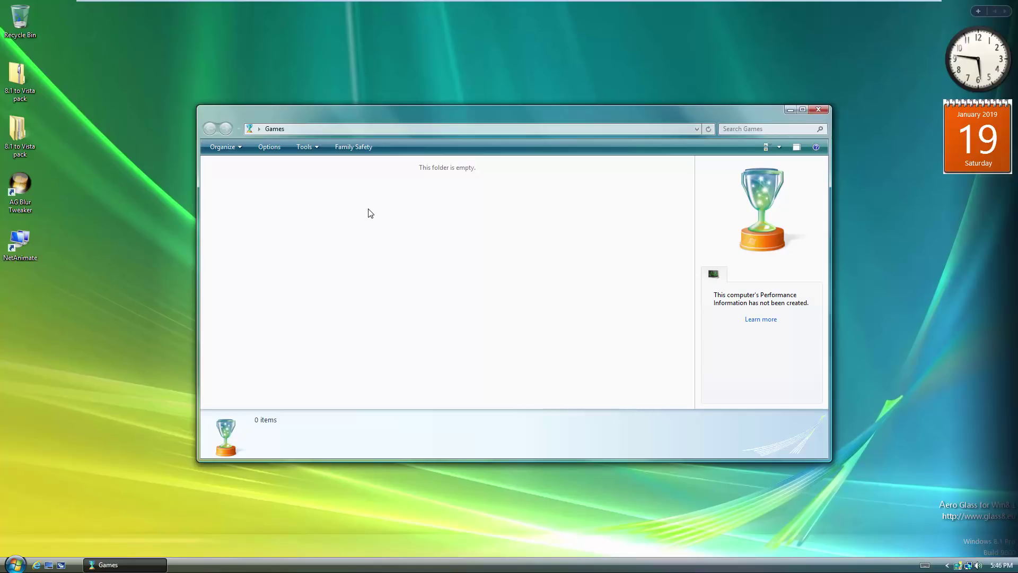
left_click_drag(598, 114, 589, 90)
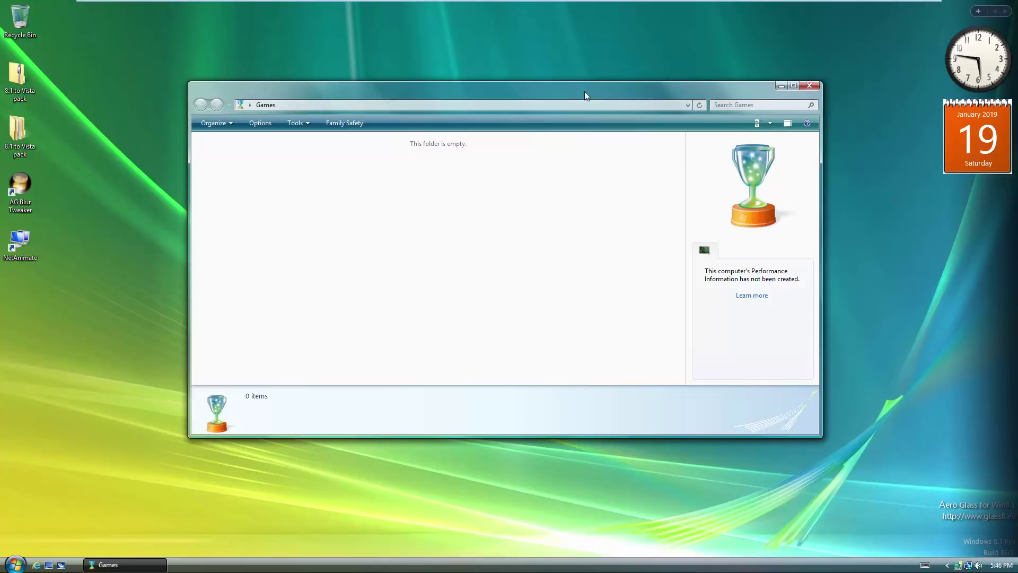
left_click_drag(580, 82, 571, 79)
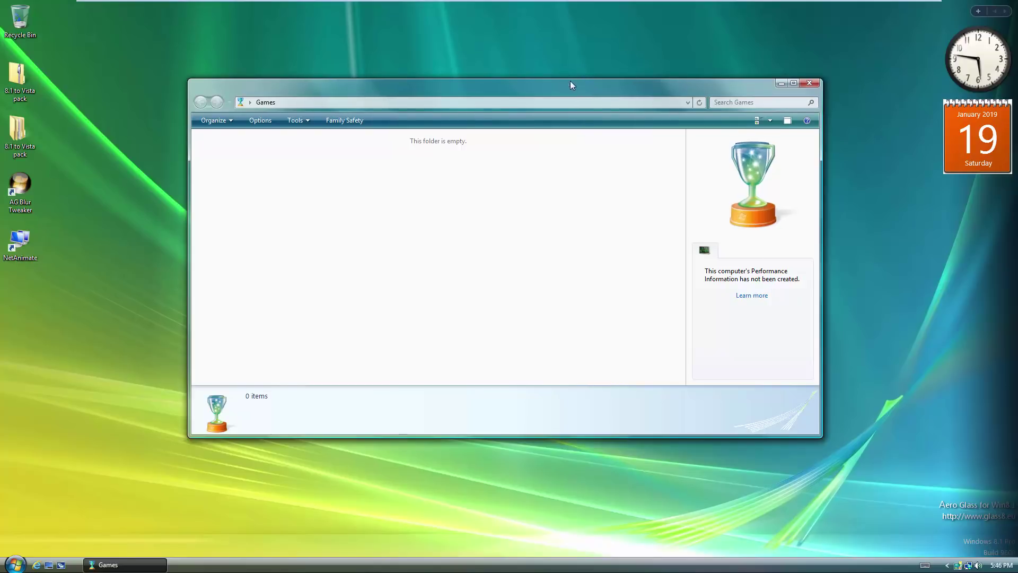
left_click(810, 84)
Step: Set the desktop background to the last mountain lake picture with the Stretch position, save it and close Personalization
right_click(406, 88)
left_click(391, 213)
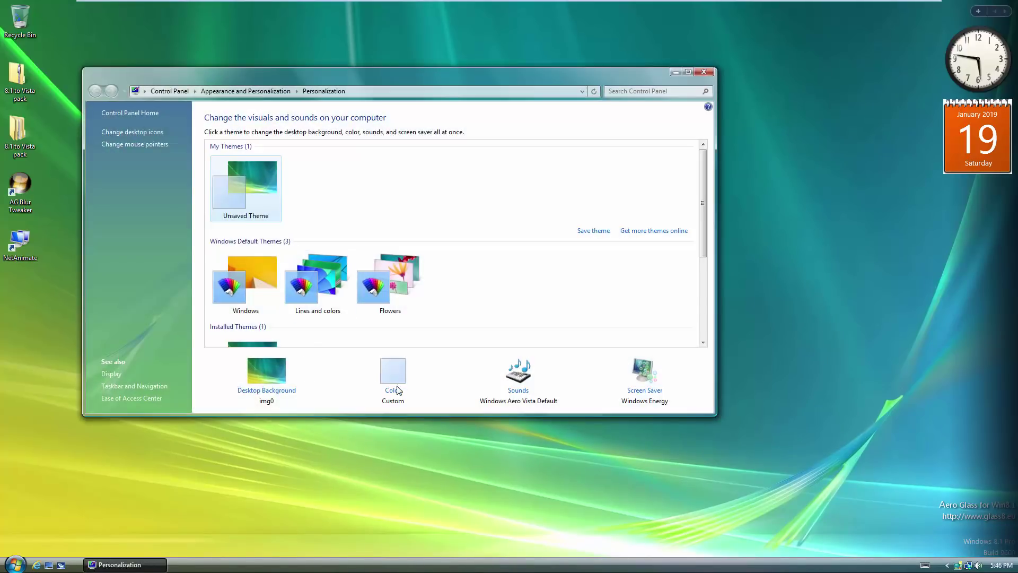
left_click(271, 374)
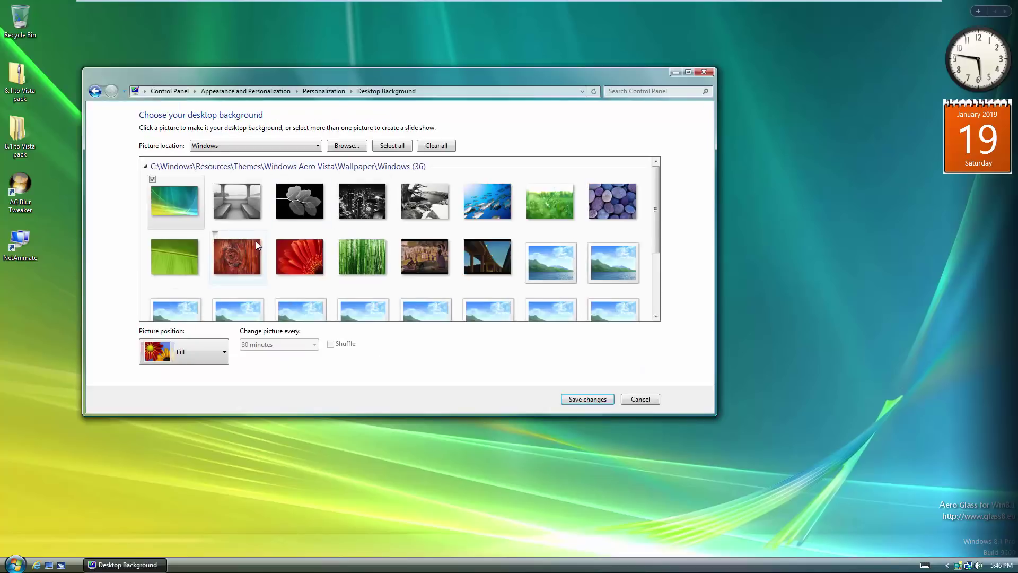
left_click_drag(657, 236, 653, 318)
left_click(362, 299)
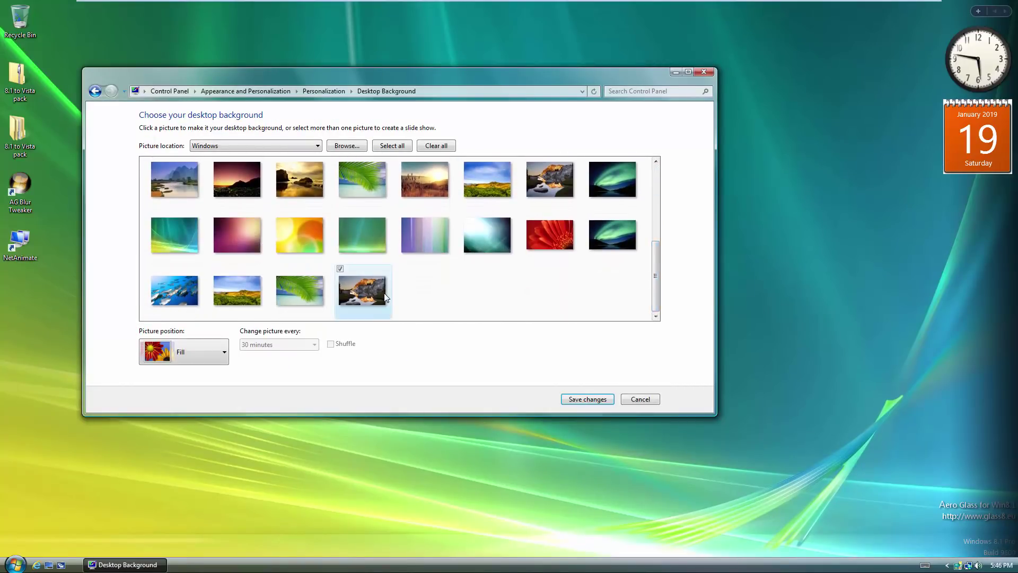
left_click(221, 352)
left_click(195, 416)
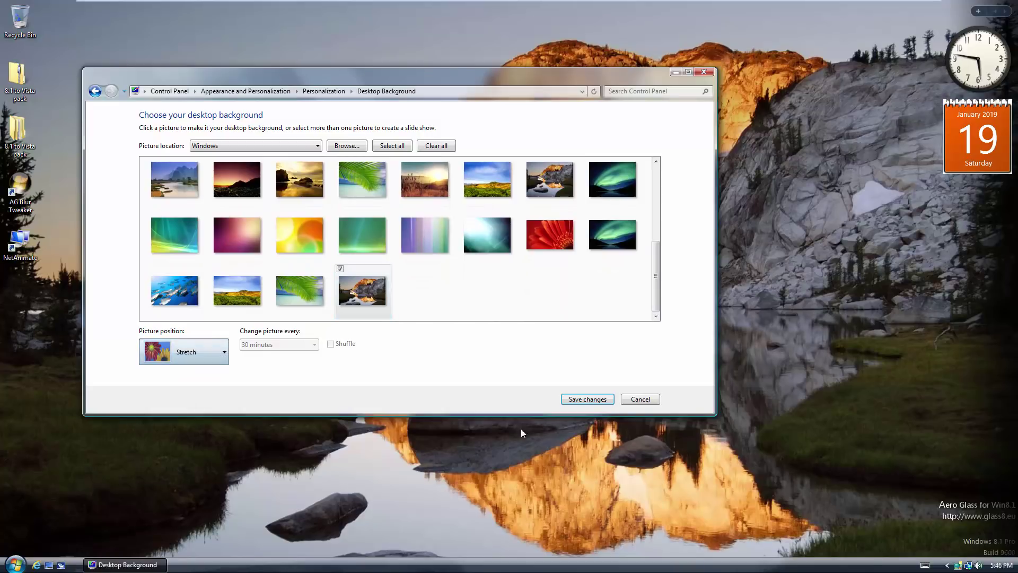
left_click(587, 399)
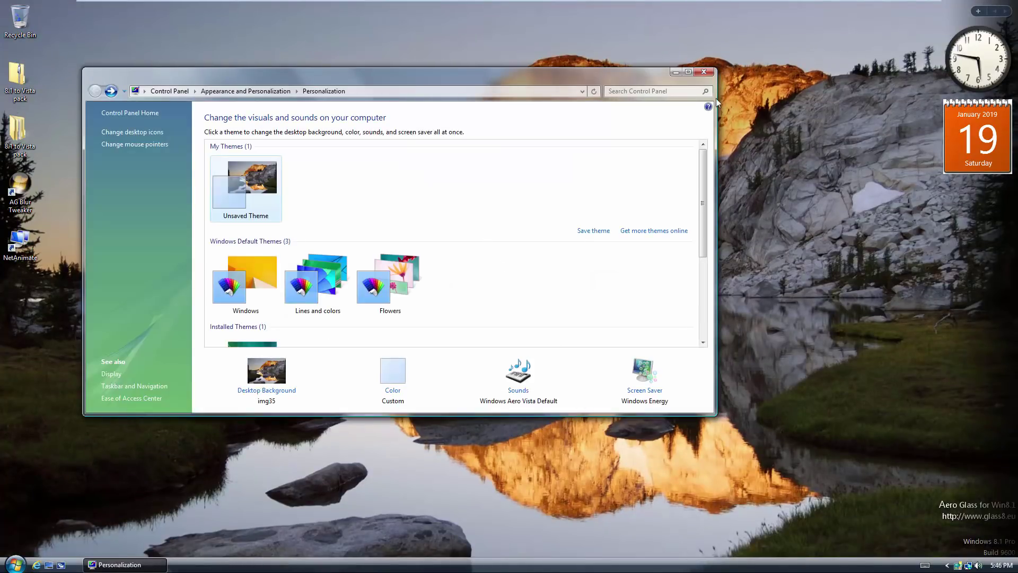
double_click(583, 74)
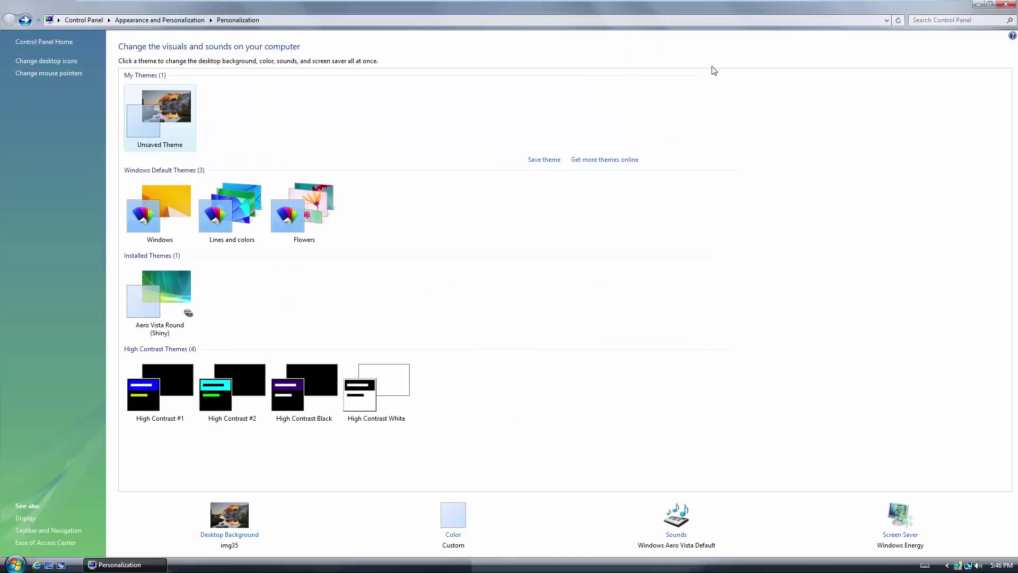
left_click(1006, 4)
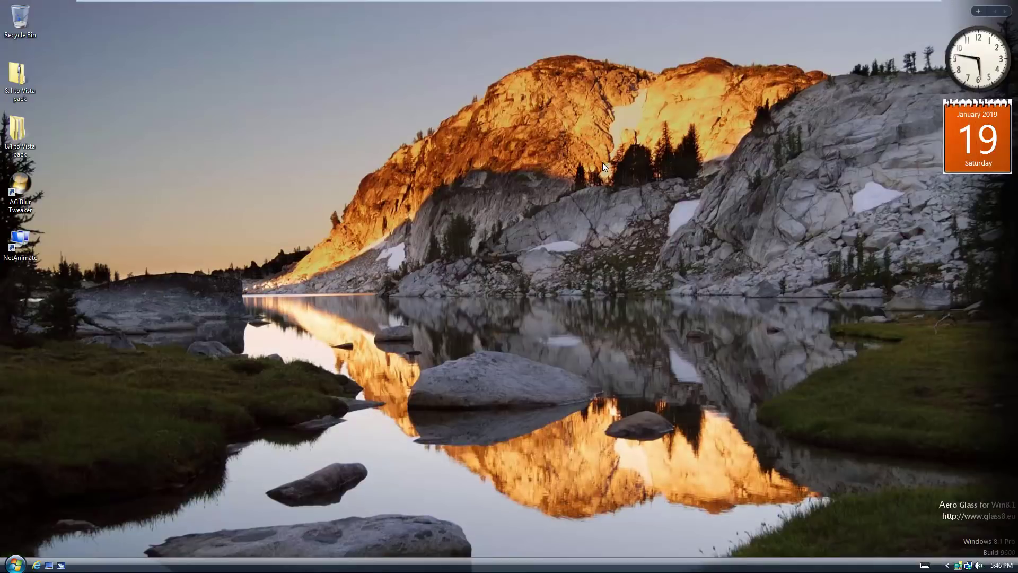
Step: Open the "Opaque taskbar on maximize" folder in the extracted 8.1 to Vista pack and copy the OldUnglassTaskbarOnly application
double_click(18, 130)
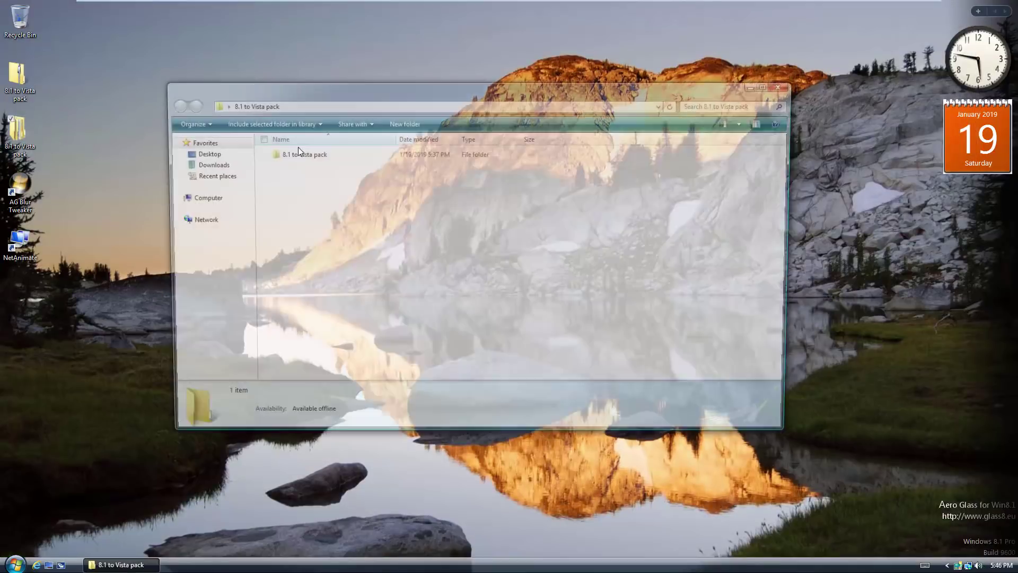
double_click(318, 157)
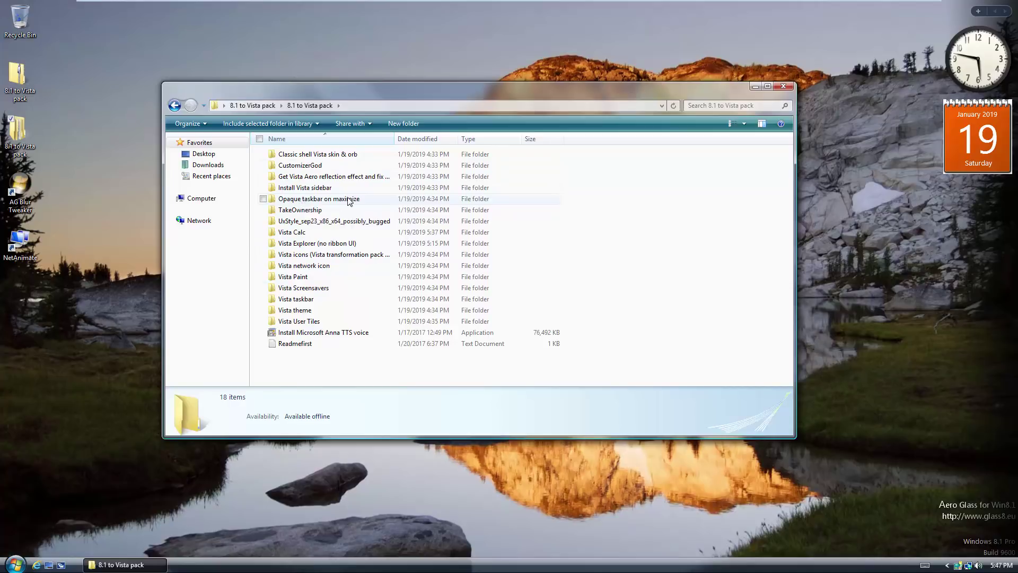
left_click(329, 200)
double_click(329, 200)
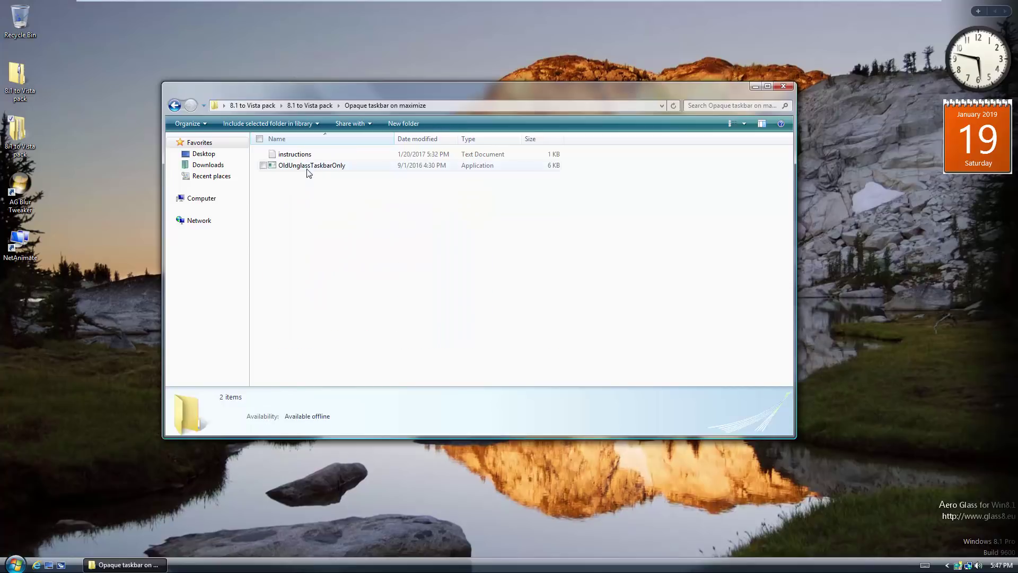
left_click(307, 168)
left_click(374, 245)
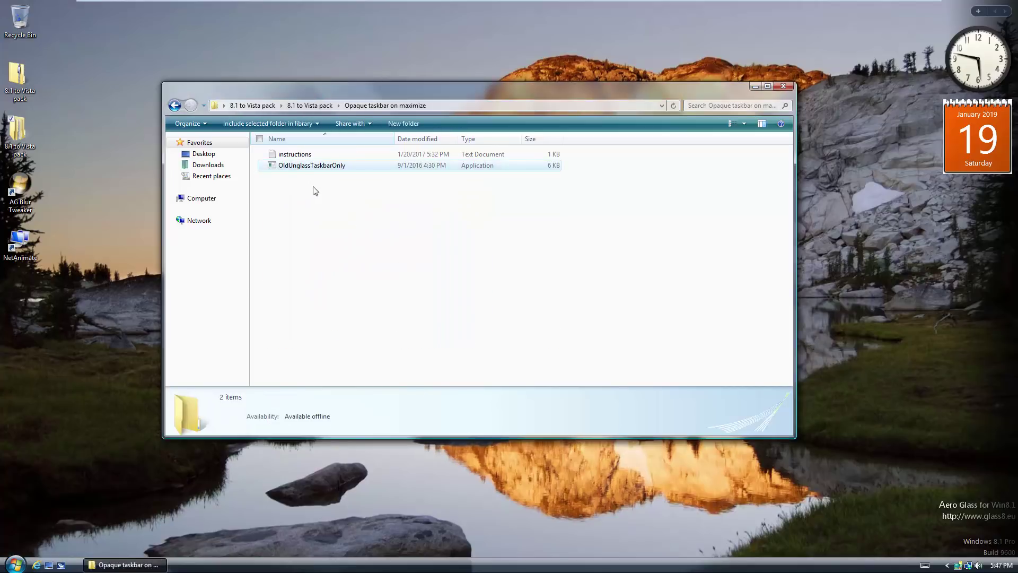
right_click(323, 169)
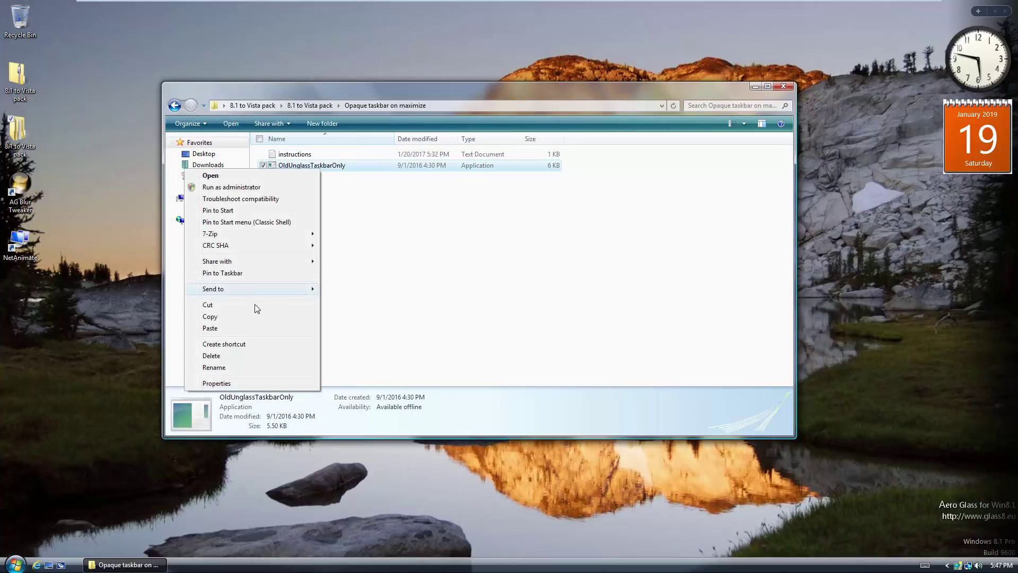
left_click(240, 317)
Step: Open the Startup folder from All Programs, paste OldUnglassTaskbarOnly into it and close that folder window
left_click(15, 564)
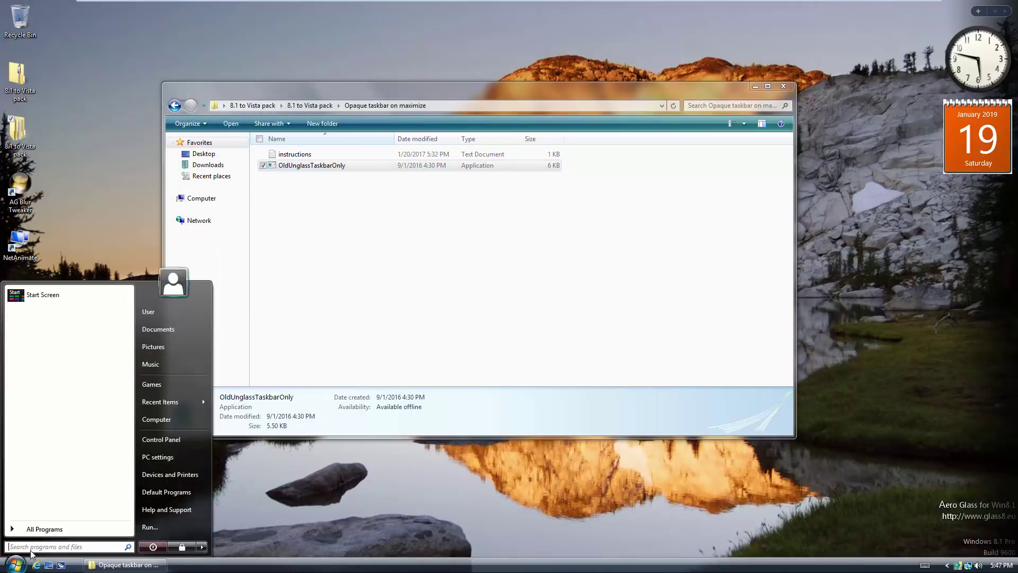
left_click(51, 531)
left_click(49, 428)
right_click(41, 428)
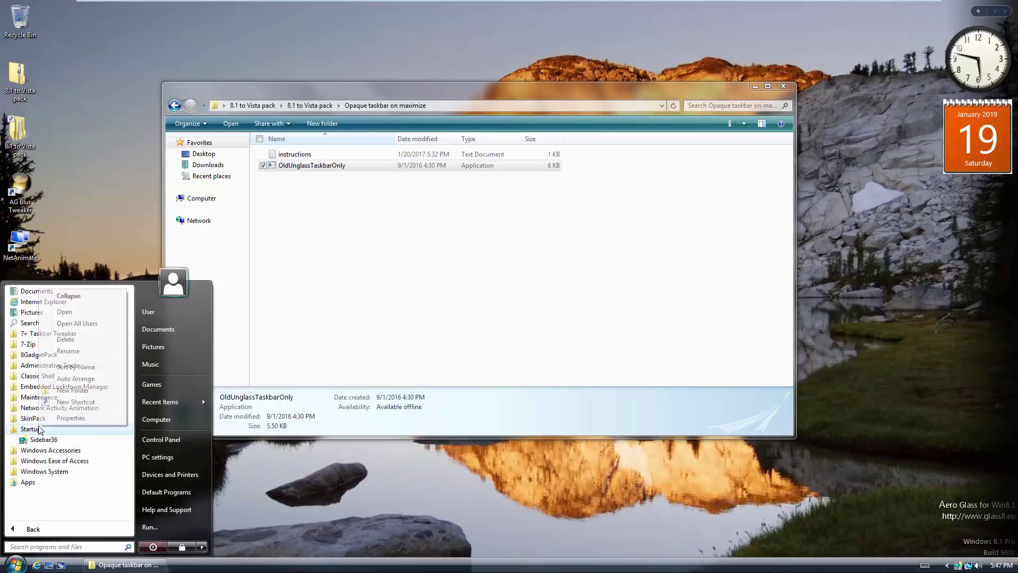
left_click(64, 312)
right_click(468, 243)
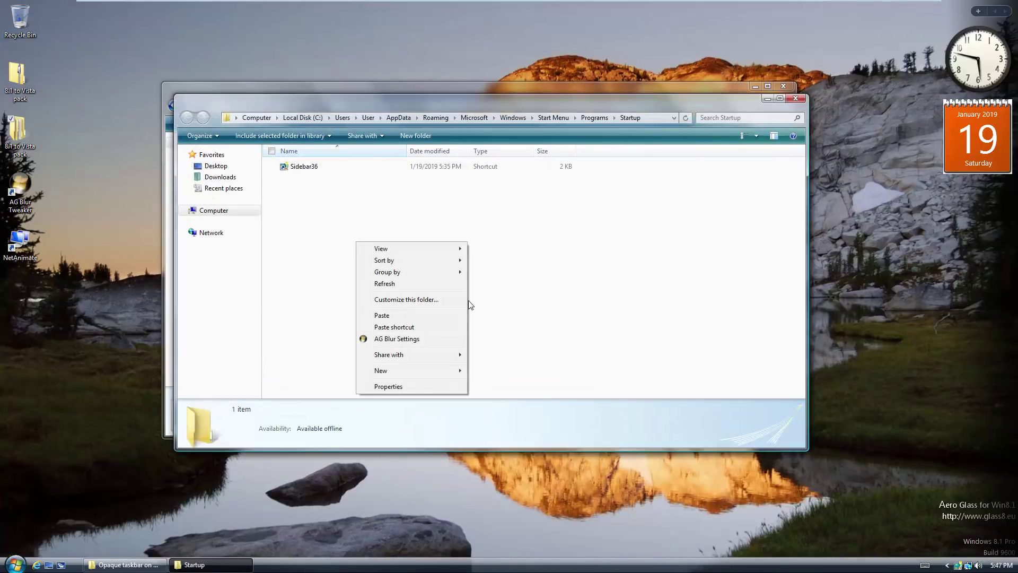
left_click(414, 315)
left_click(414, 317)
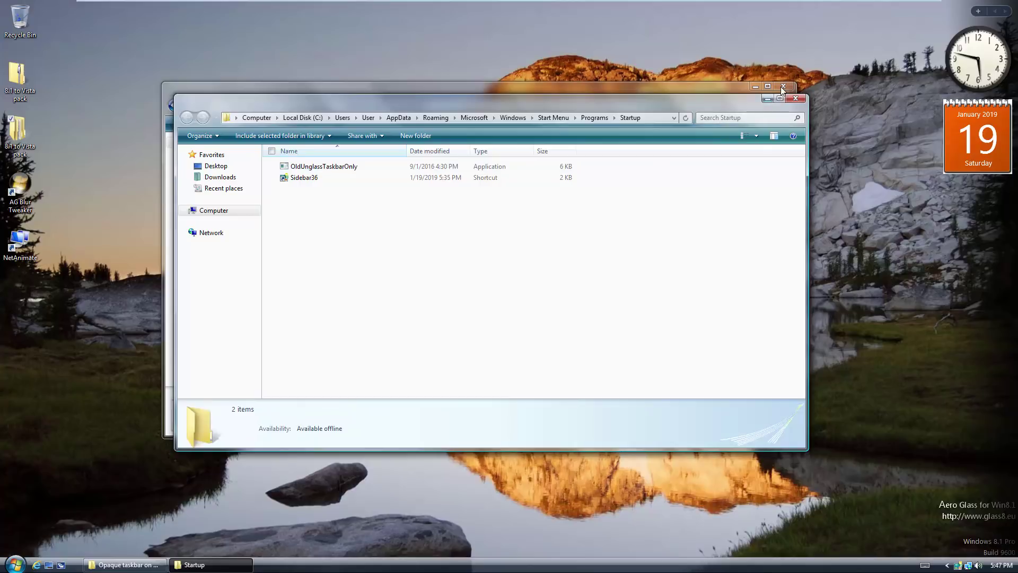
left_click(796, 99)
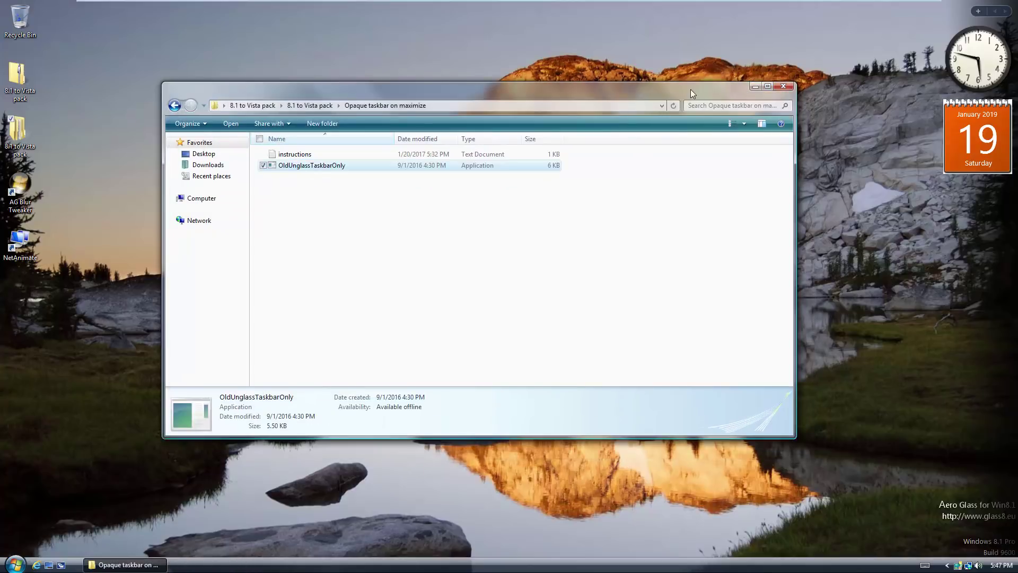
Step: Maximize the "Opaque taskbar on maximize" folder window to check the taskbar's appearance, and restore the window to its smaller size
double_click(690, 89)
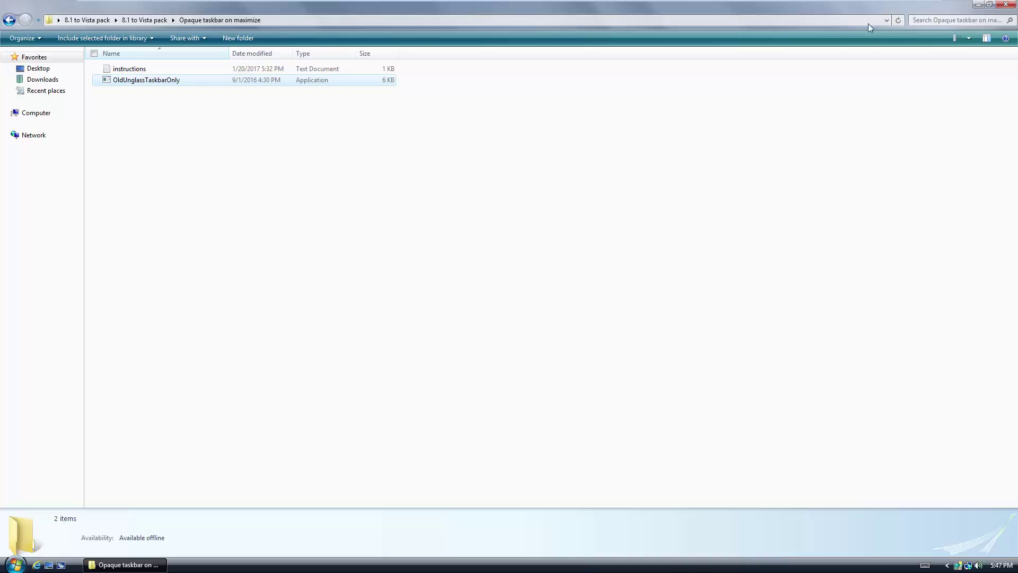
left_click_drag(862, 9, 721, 0)
left_click_drag(582, 8, 479, 96)
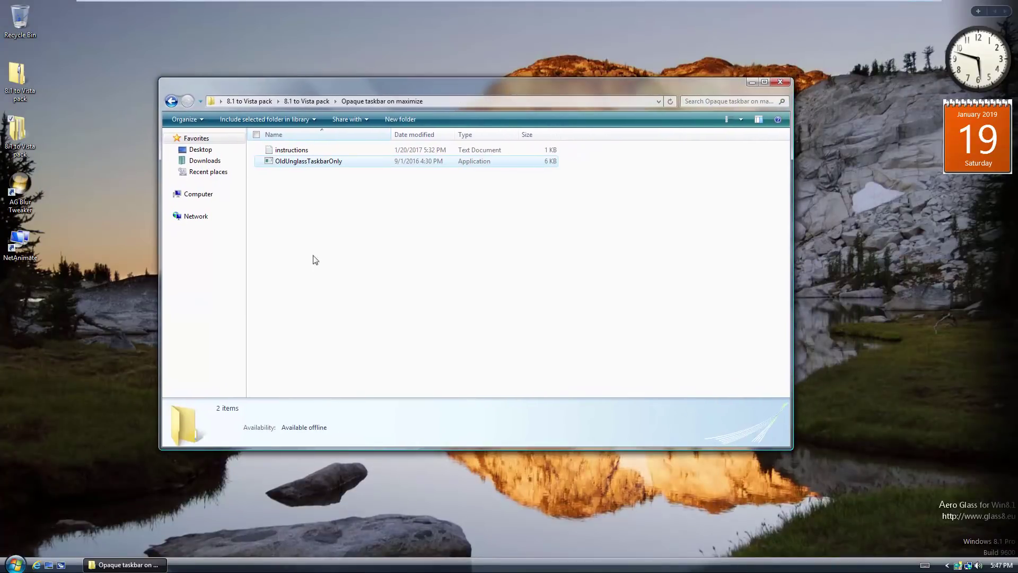
Step: Disable "Animations in the taskbar" and "Enable Peek" in the advanced system performance options, confirm both dialogs and close the System window
left_click(208, 194)
left_click(238, 113)
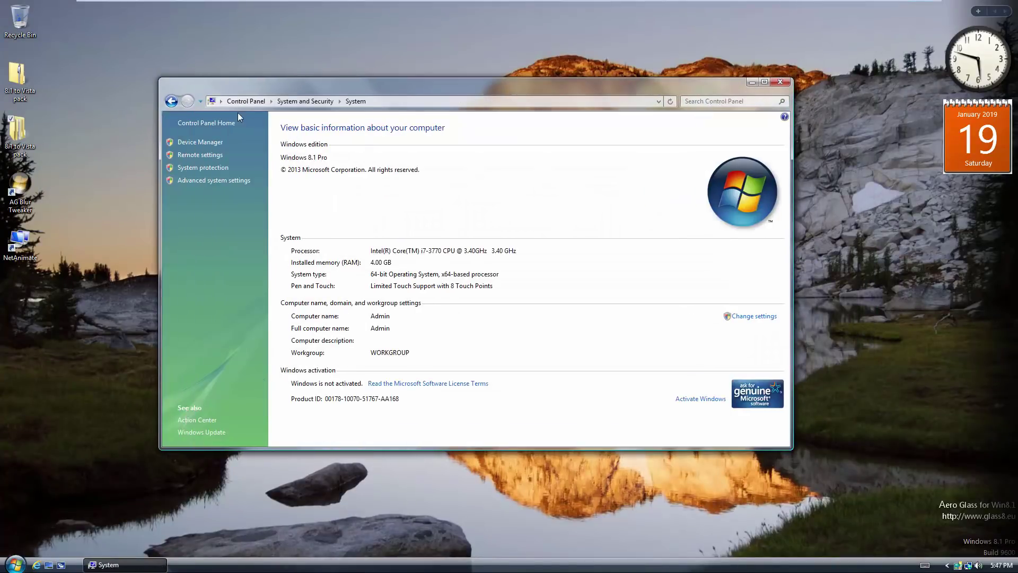
left_click(212, 180)
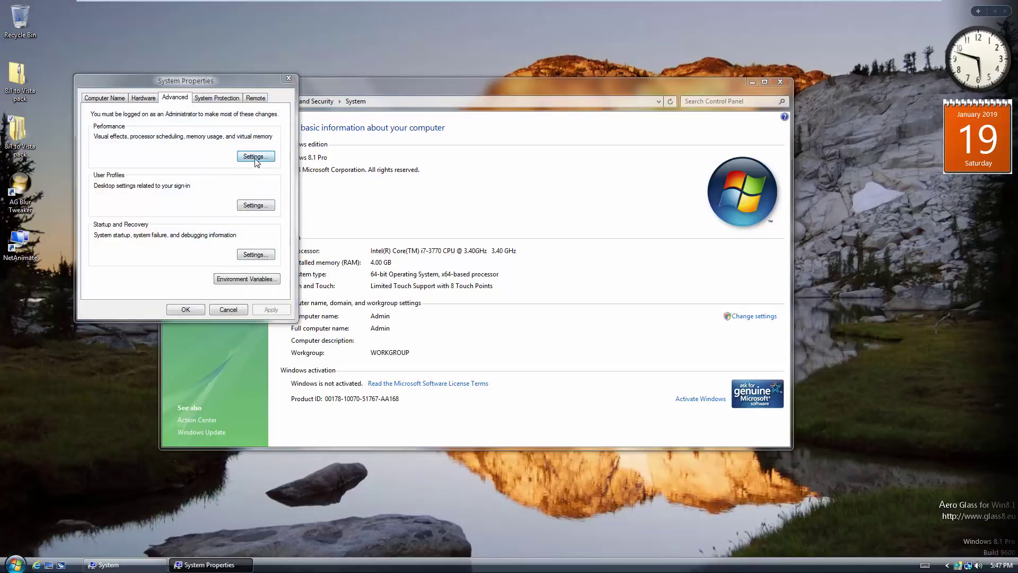
left_click(255, 158)
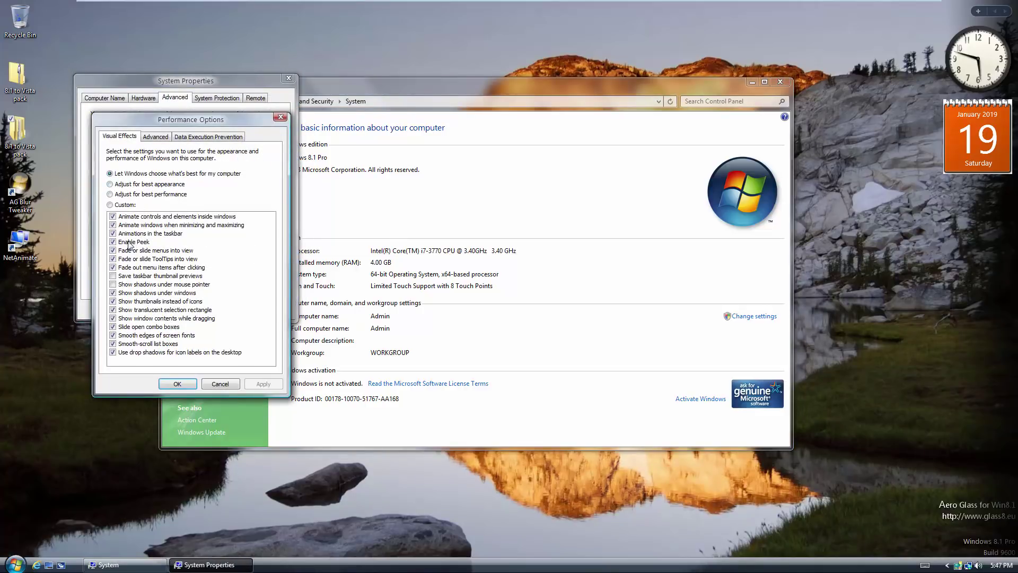
left_click(113, 233)
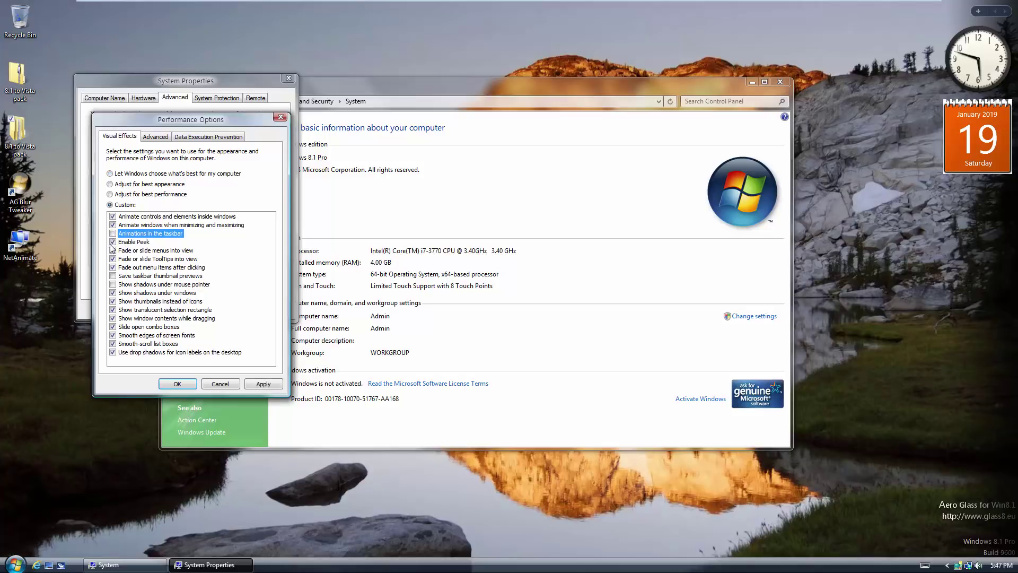
left_click(112, 241)
left_click(162, 383)
left_click(186, 310)
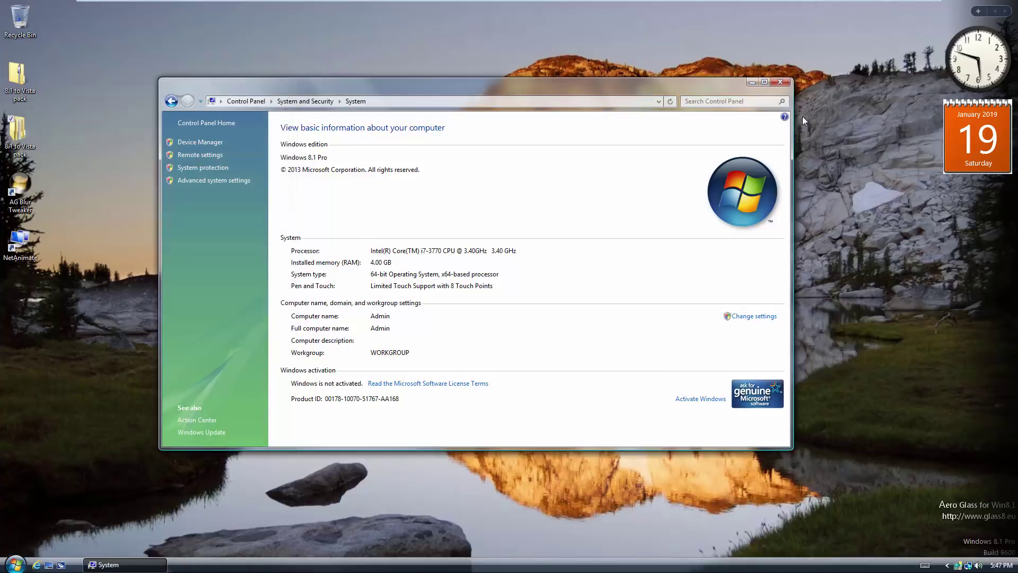
left_click(781, 82)
Step: Open the Computer window and inspect its Vista-style frame, folders and drives while moving it around the desktop
key("super")
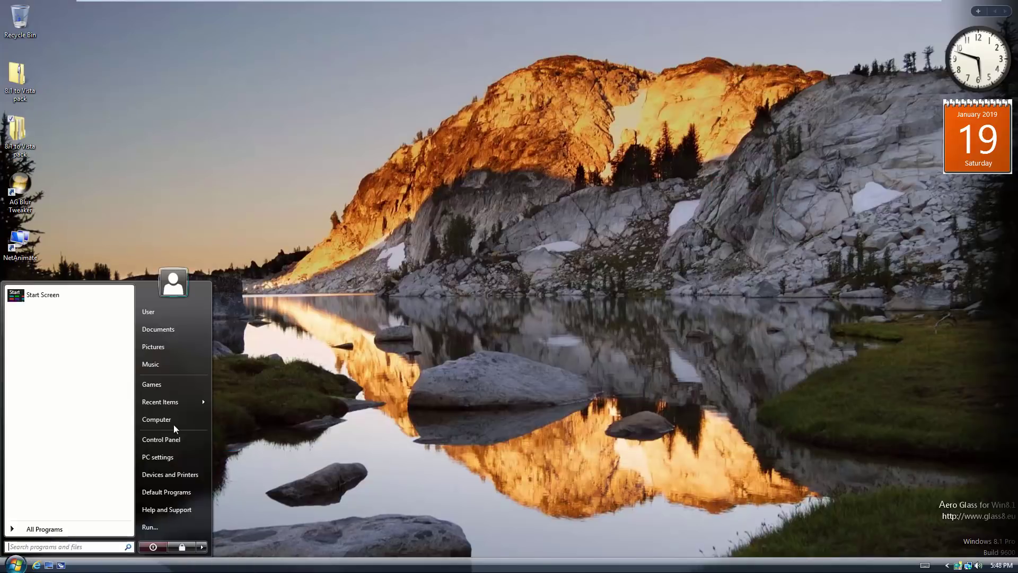
left_click(173, 421)
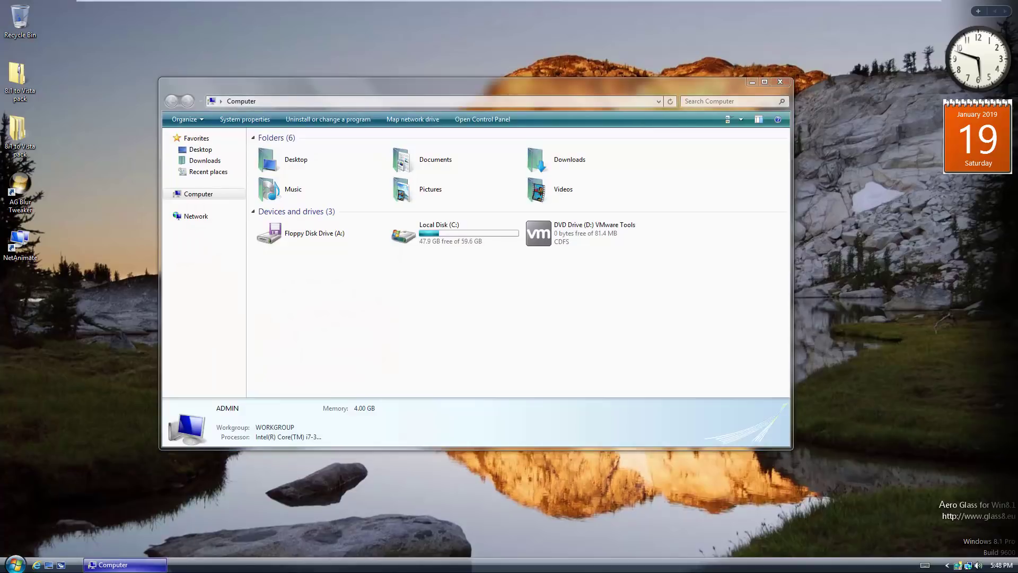
left_click_drag(558, 91, 630, 97)
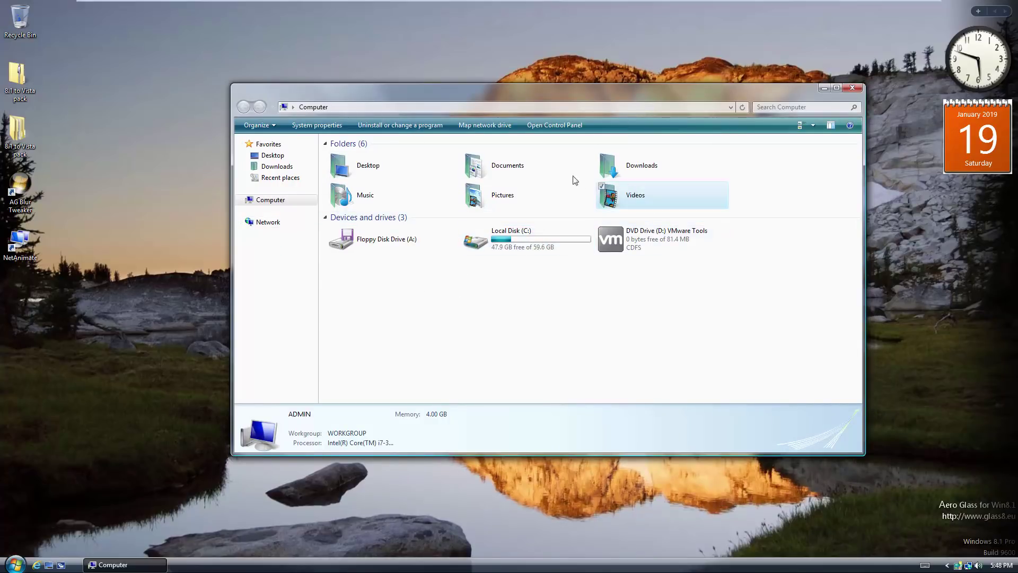
left_click(504, 169)
left_click(400, 214)
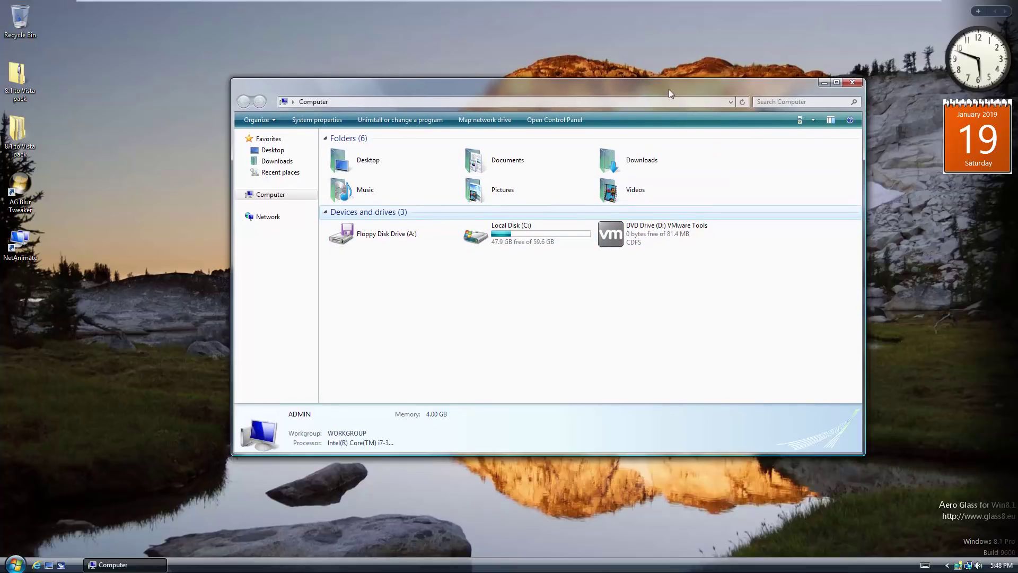
left_click_drag(671, 90, 621, 63)
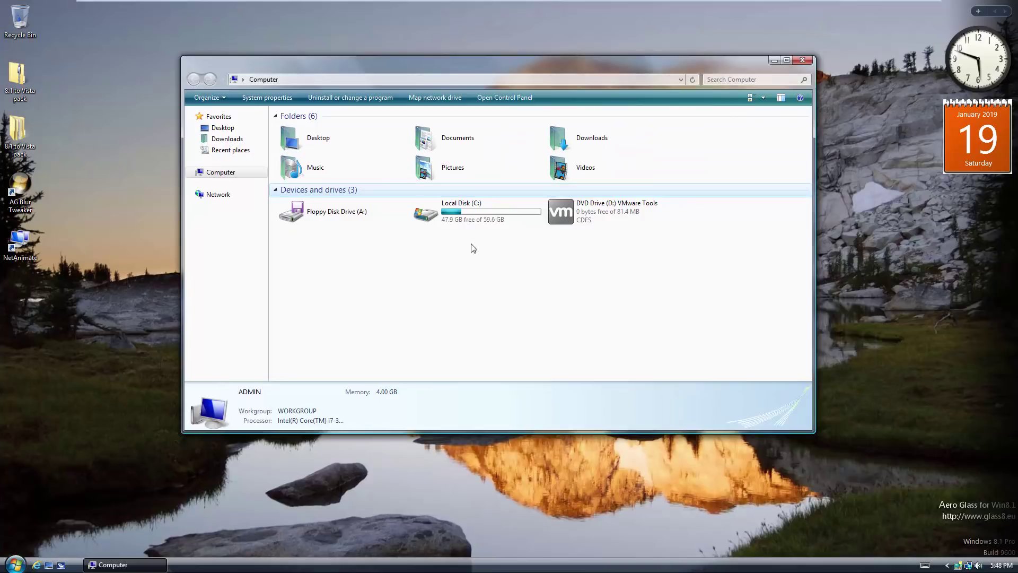
left_click(491, 220)
left_click(452, 287)
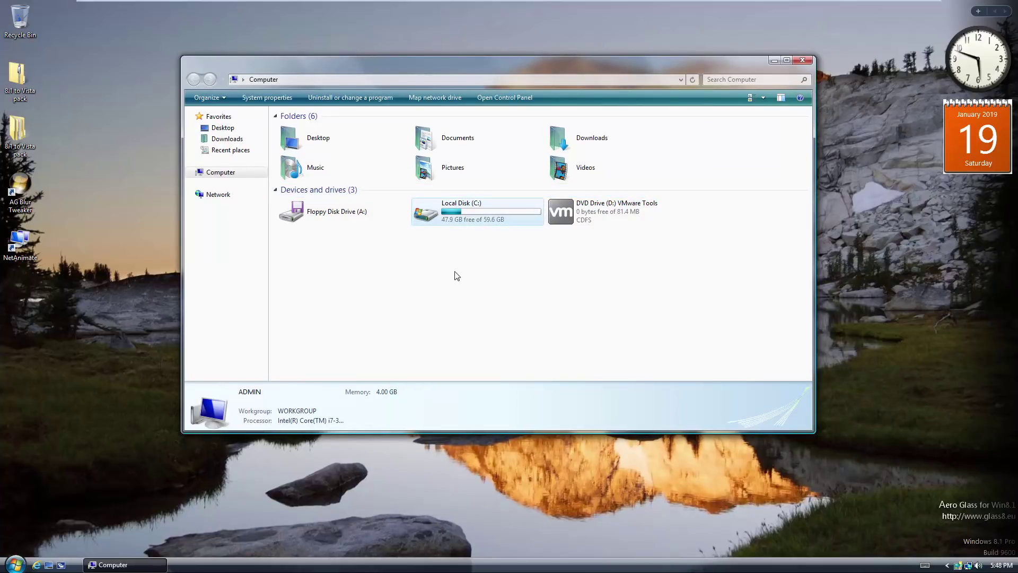